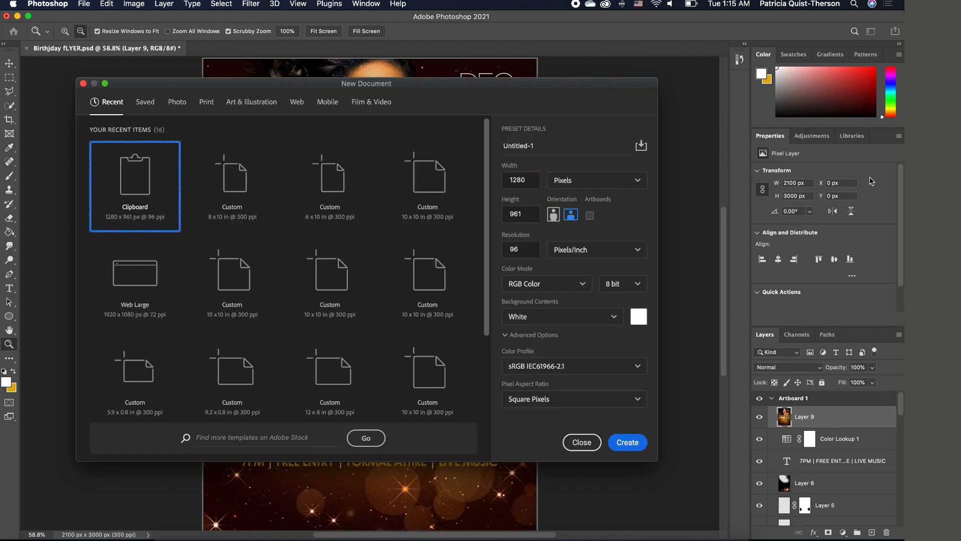
# - Create a new document 7 inches wide and 10 inches high
pyautogui.click(610, 184)
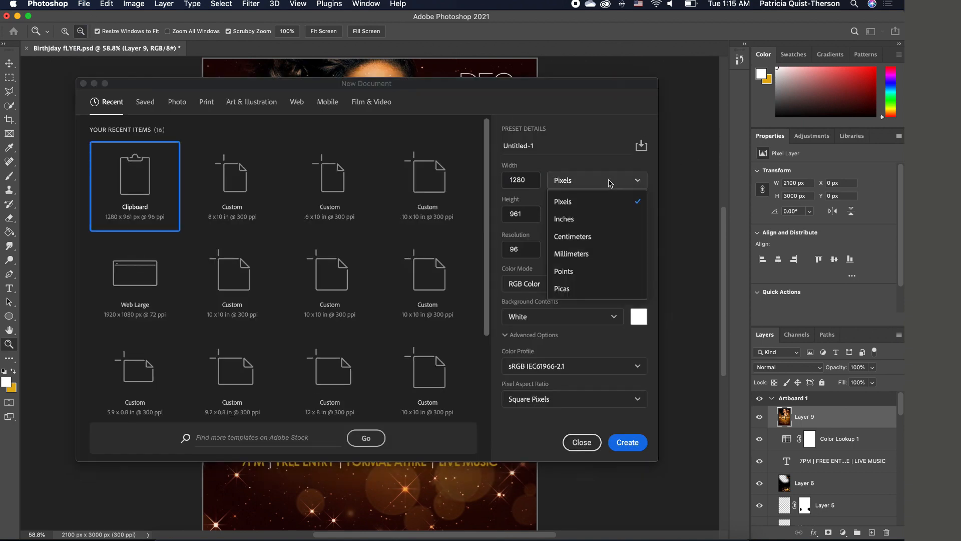
pyautogui.click(596, 224)
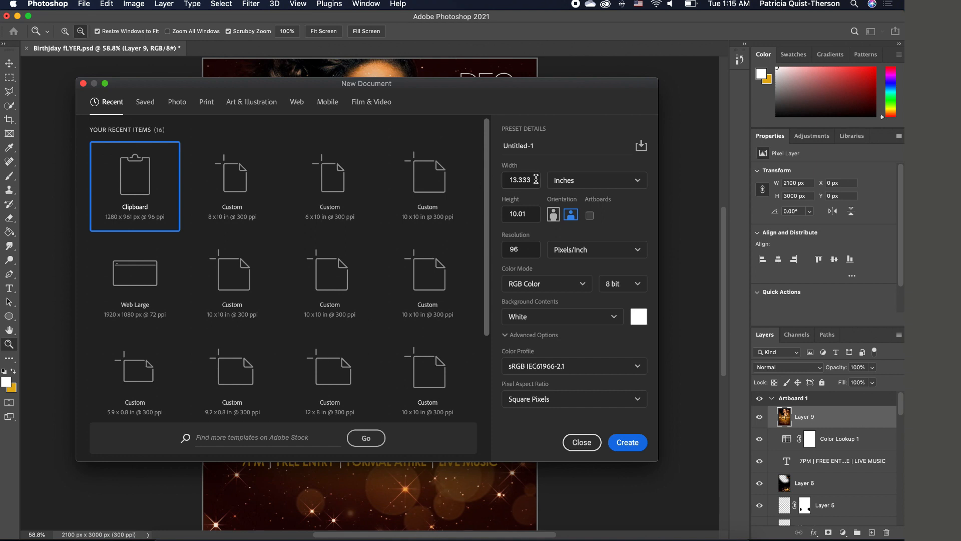
pyautogui.moveTo(535, 180); pyautogui.dragTo(489, 176)
pyautogui.write('7')
pyautogui.moveTo(530, 214); pyautogui.dragTo(502, 211)
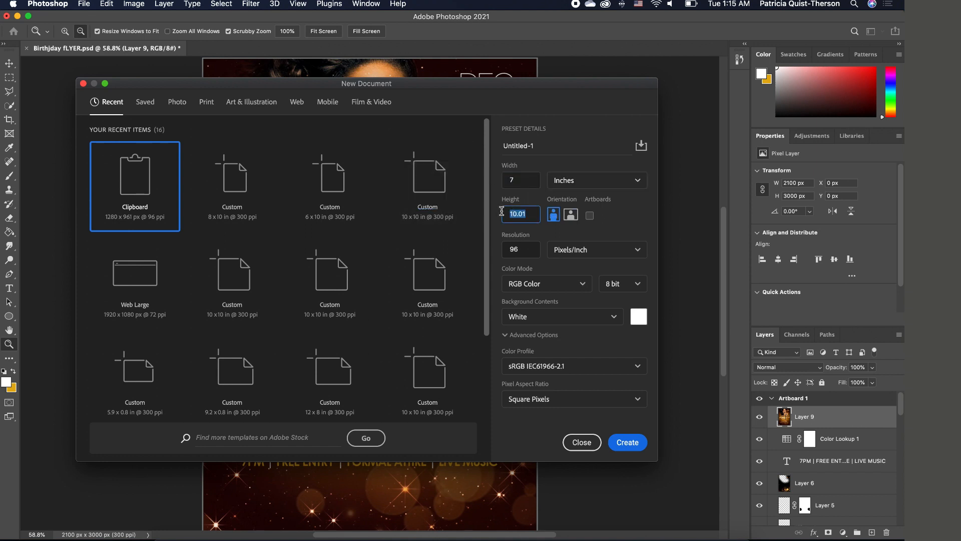
pyautogui.write('10')
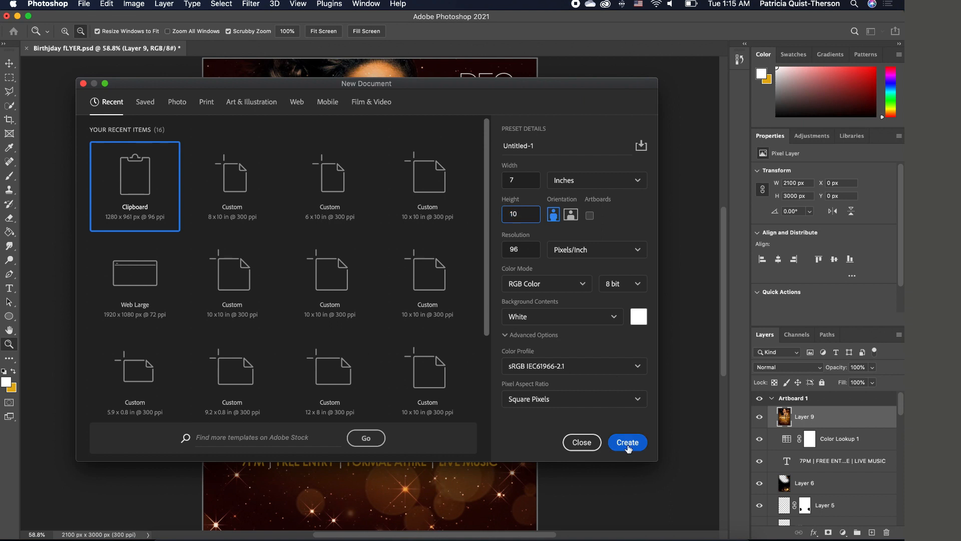
pyautogui.click(629, 445)
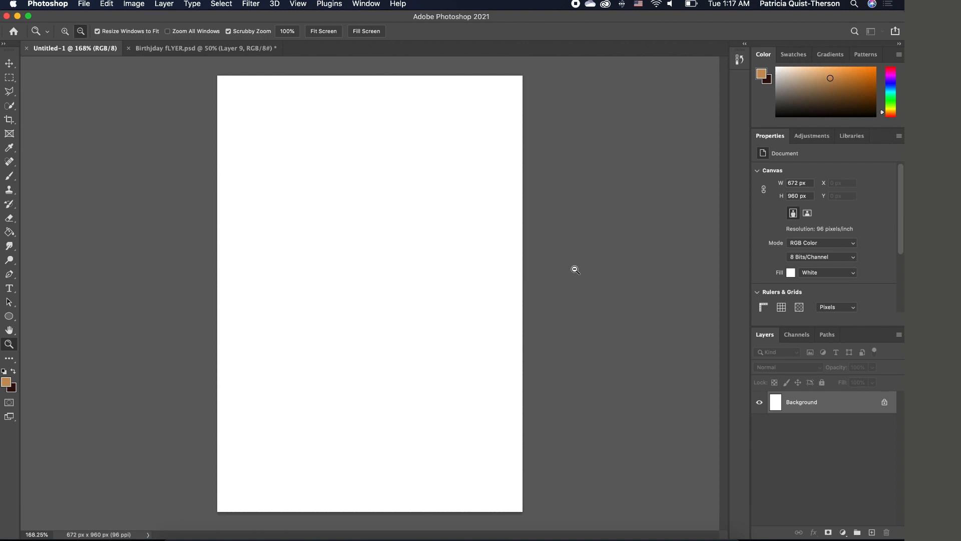
# - Switch to Finder and place the 17-174007_cool-golden-background image from the Flyer 26 folder into the blank document
pyautogui.click(165, 529)
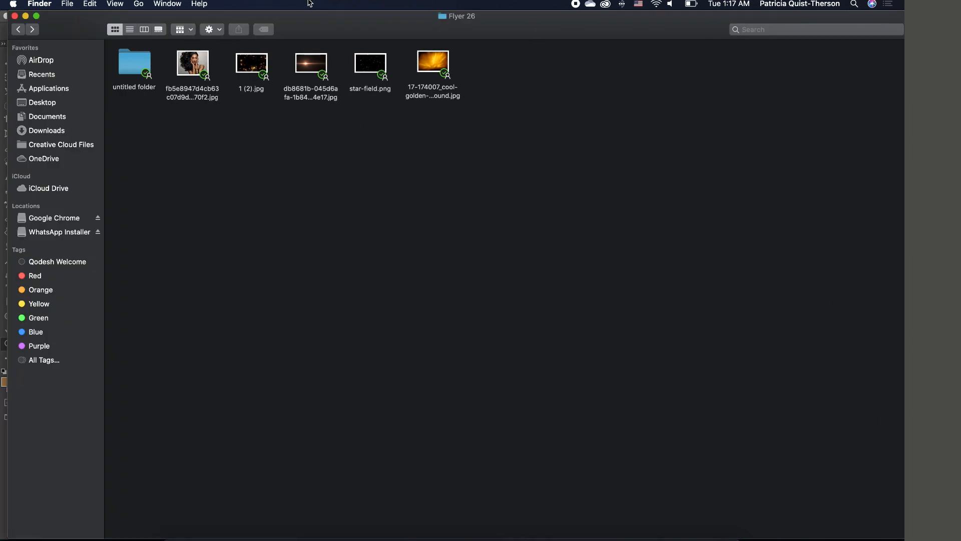
pyautogui.doubleClick(318, 29)
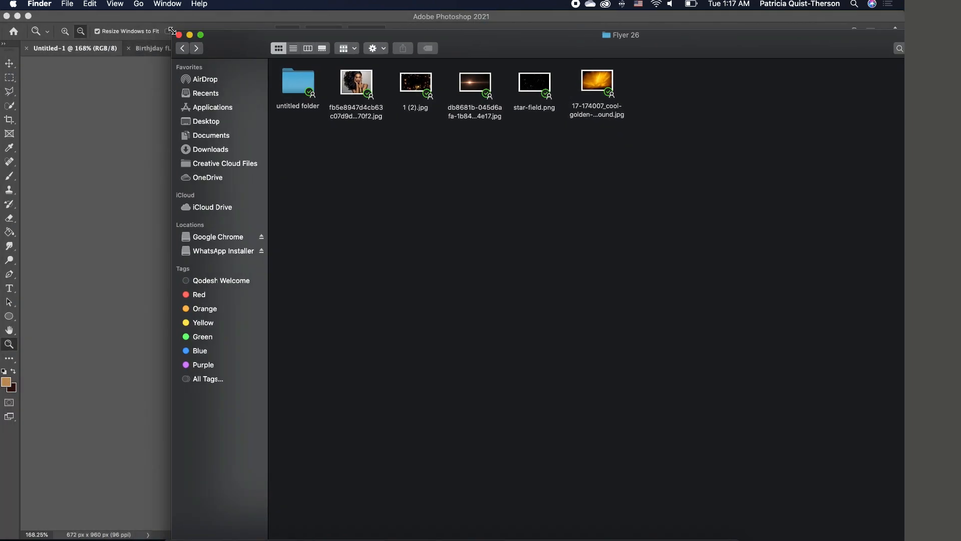
pyautogui.moveTo(171, 30); pyautogui.dragTo(548, 286)
pyautogui.moveTo(641, 295); pyautogui.dragTo(247, 230)
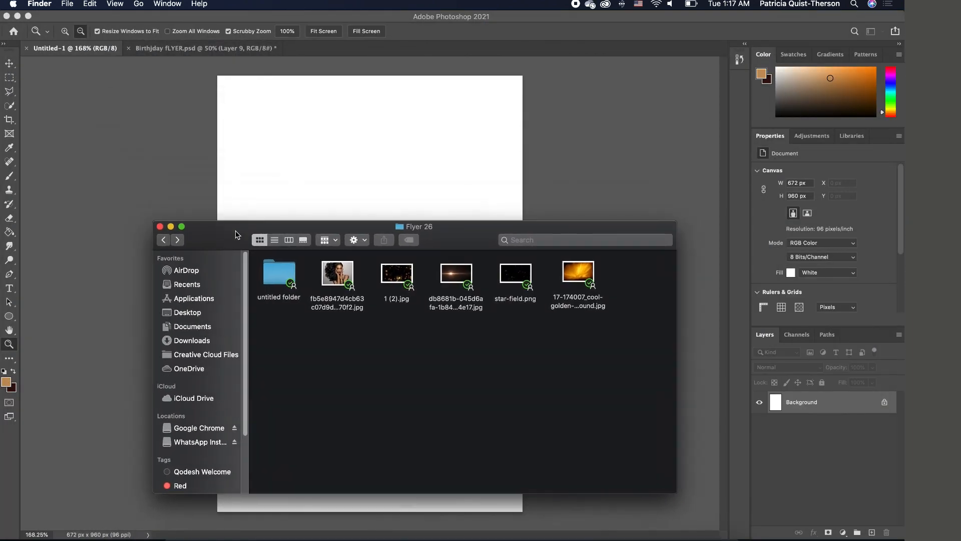
pyautogui.click(583, 277)
pyautogui.moveTo(583, 277); pyautogui.dragTo(346, 158)
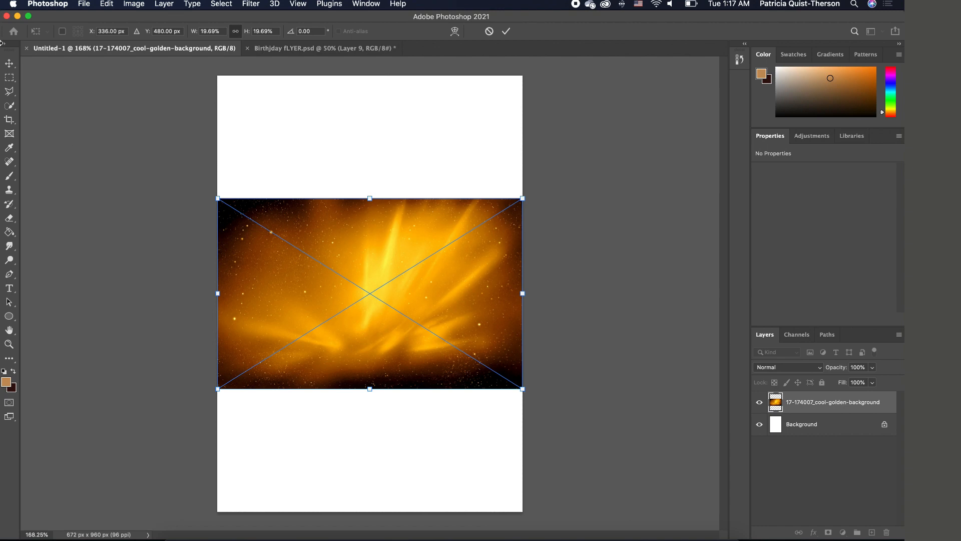
pyautogui.click(9, 63)
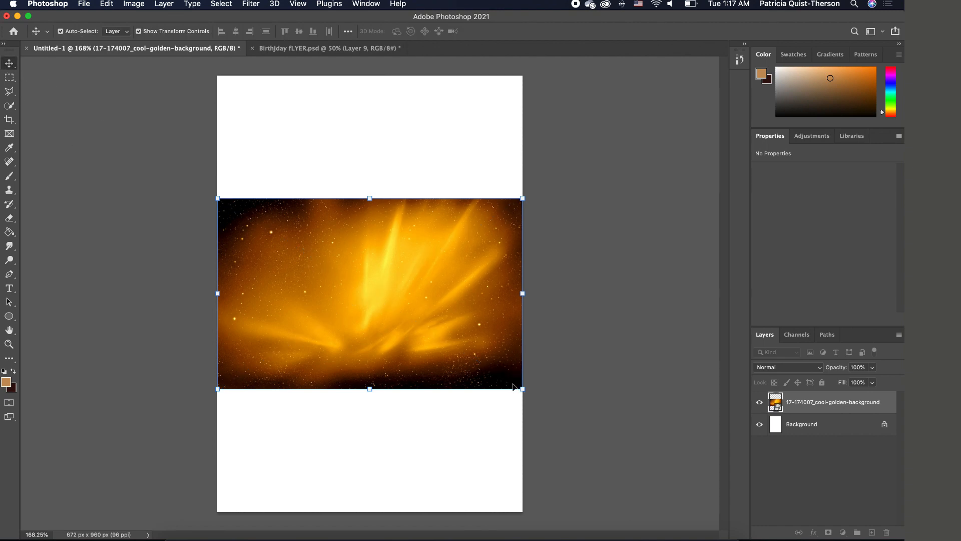
# - Rotate the golden background image by -90° and enlarge it to cover the whole canvas
pyautogui.press('super+t')
pyautogui.moveTo(526, 395); pyautogui.dragTo(429, 188)
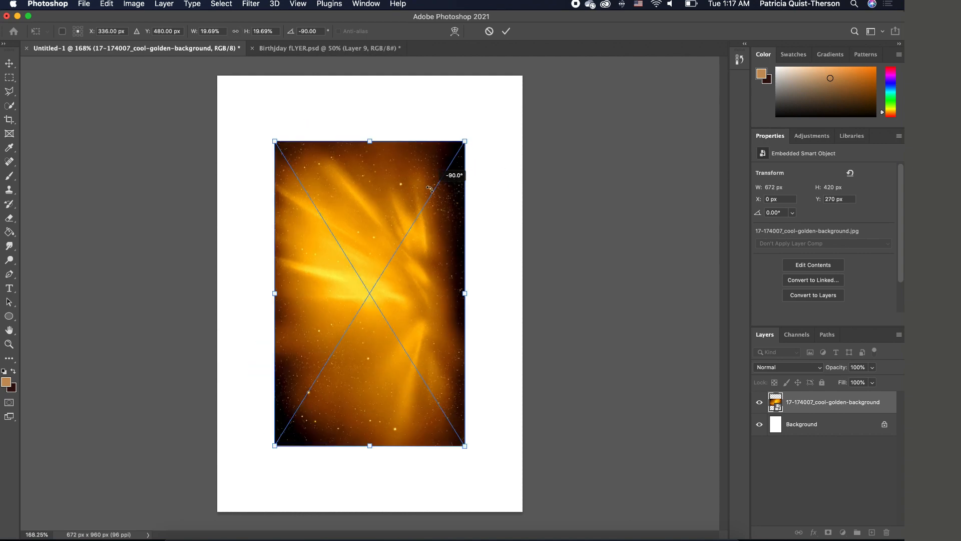
pyautogui.moveTo(465, 141); pyautogui.dragTo(601, 80)
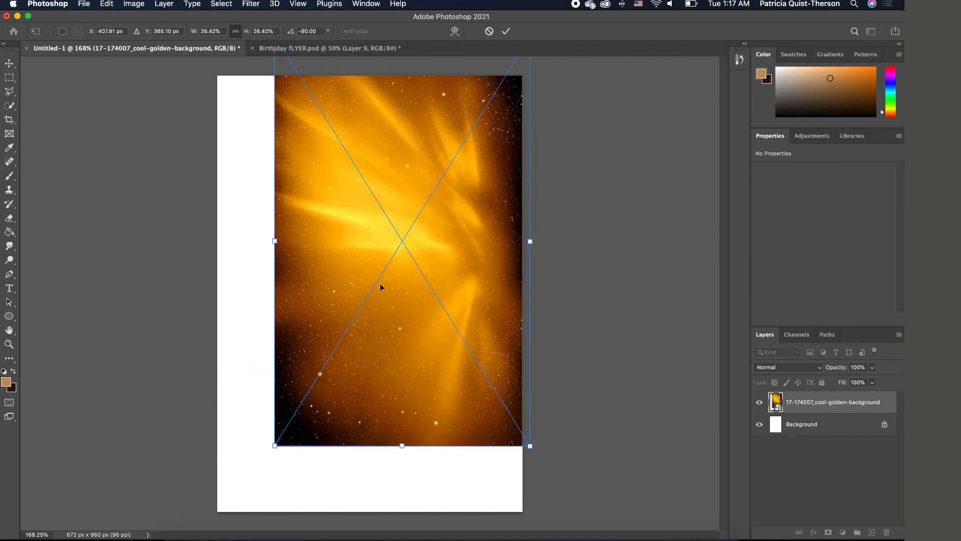
pyautogui.moveTo(280, 438); pyautogui.dragTo(192, 515)
pyautogui.press('Return')
pyautogui.press('super+0')
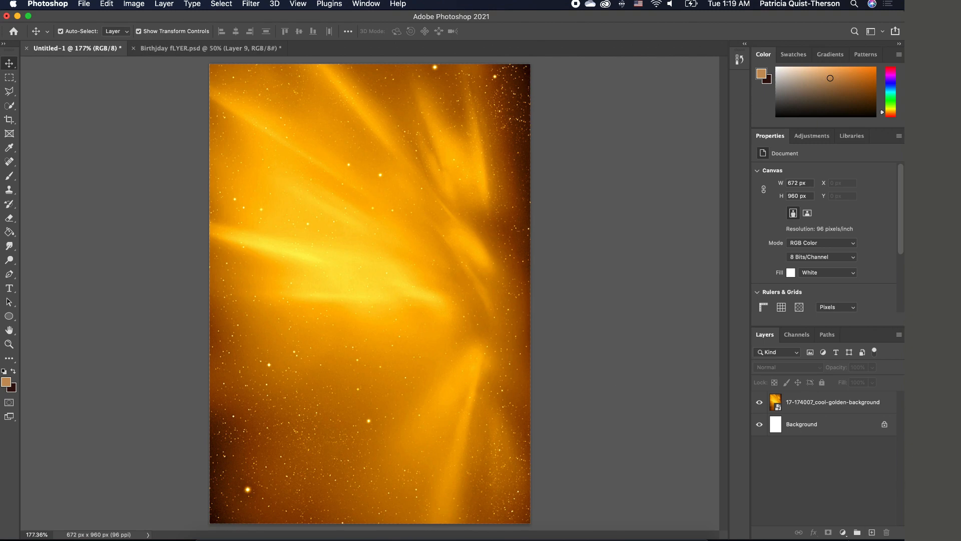
# - Add a Gradient fill layer above the golden background using the Foreground to Background preset from Basics
pyautogui.click(843, 533)
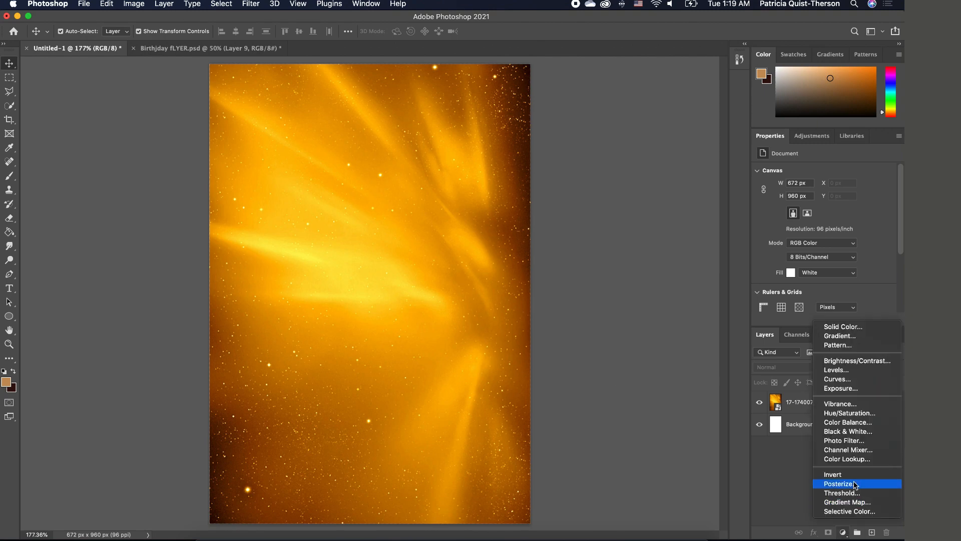
pyautogui.click(840, 336)
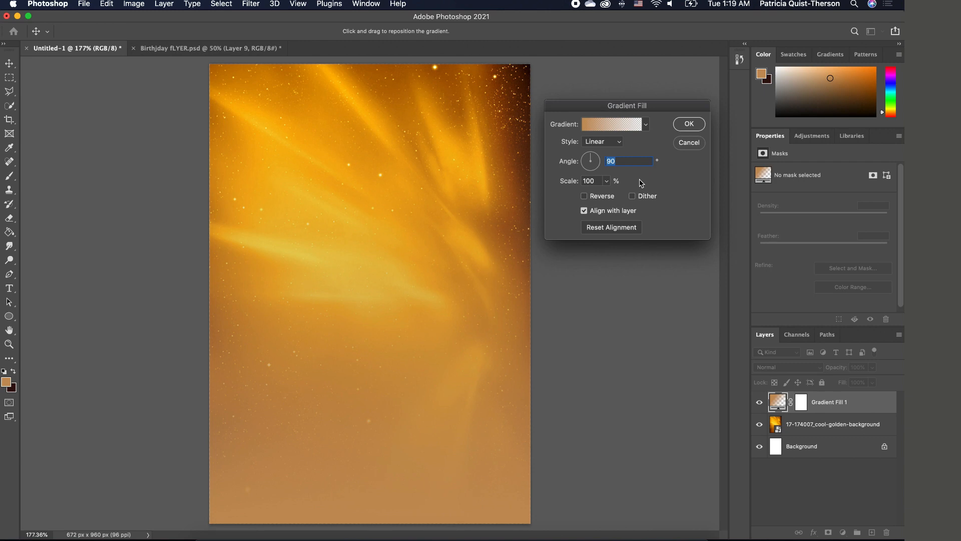
pyautogui.click(605, 124)
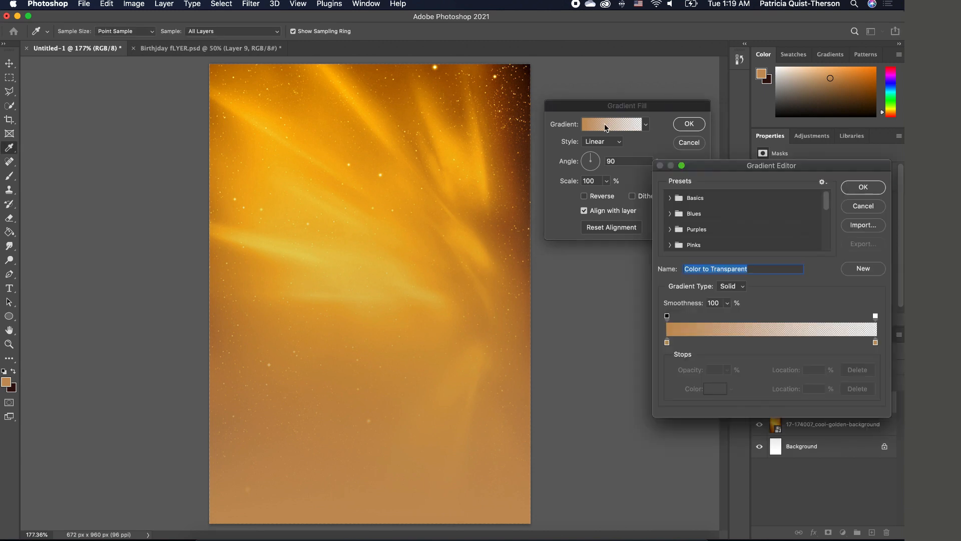
pyautogui.click(671, 199)
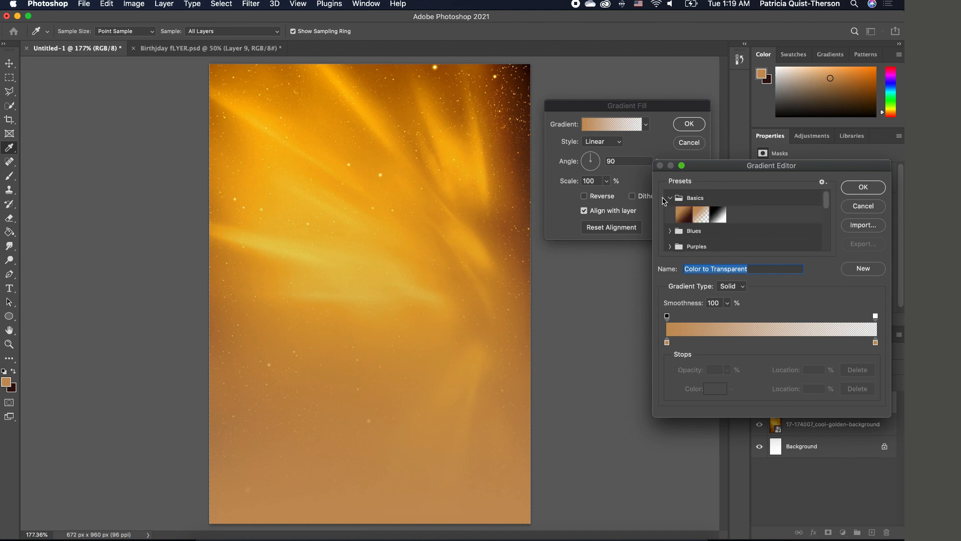
pyautogui.click(685, 215)
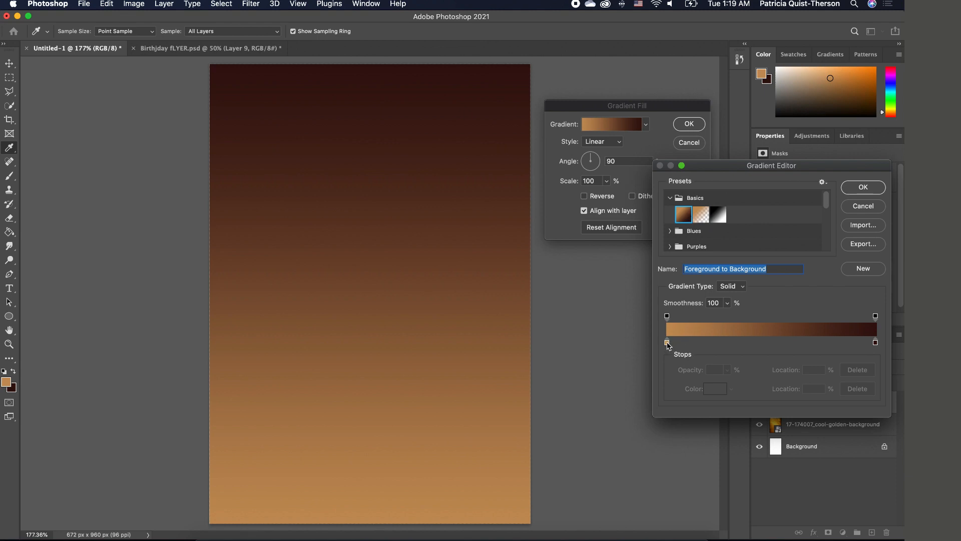
# - Set the gradient's starting colour stop to gold, b69140
pyautogui.click(667, 343)
pyautogui.click(720, 394)
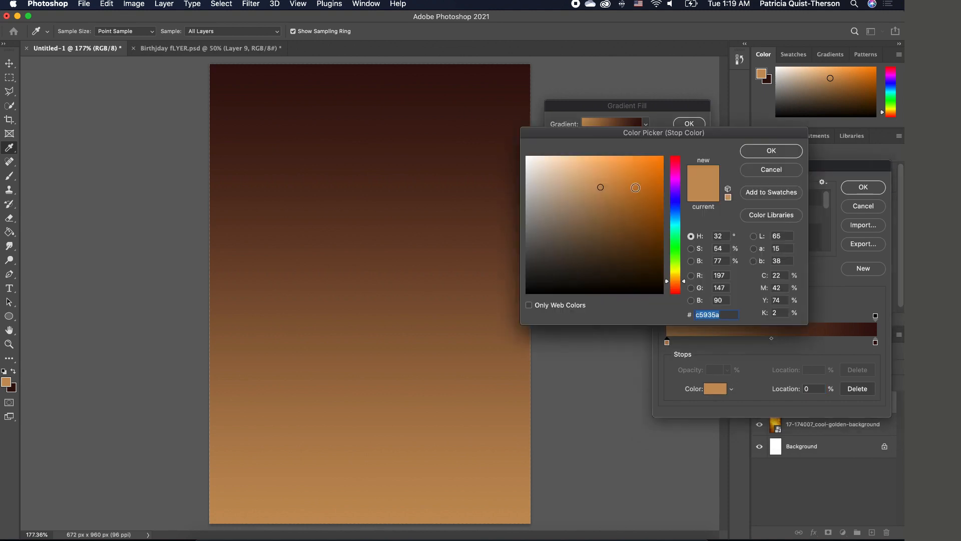
pyautogui.moveTo(683, 275); pyautogui.dragTo(684, 280)
pyautogui.moveTo(641, 193); pyautogui.dragTo(617, 193)
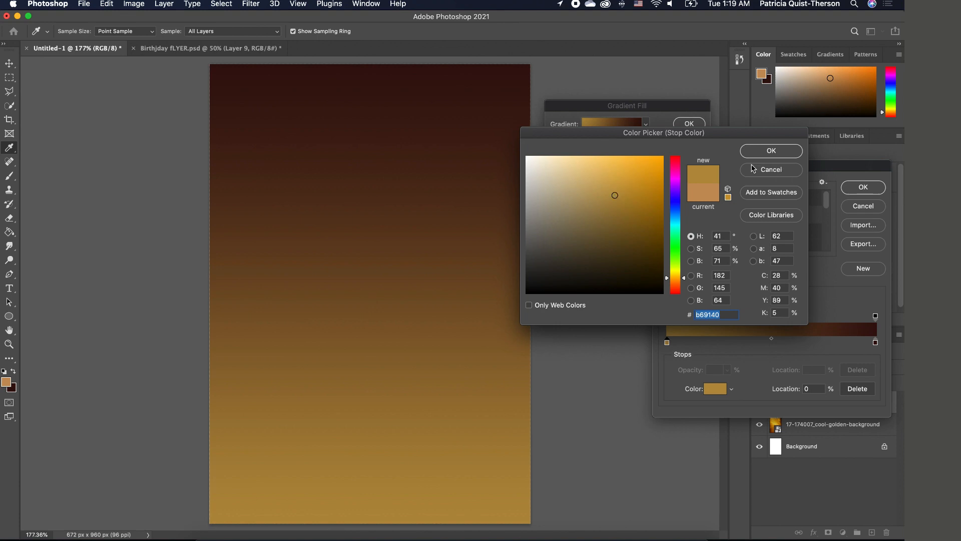
pyautogui.click(772, 151)
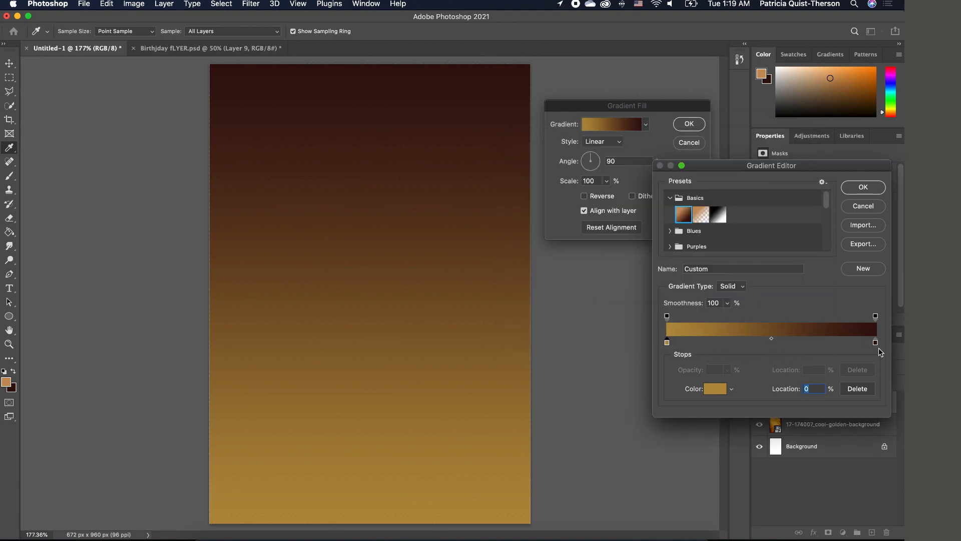
# - Set the gradient's end colour stop at 100% to dark brown, 2c0c09
pyautogui.click(875, 343)
pyautogui.click(716, 389)
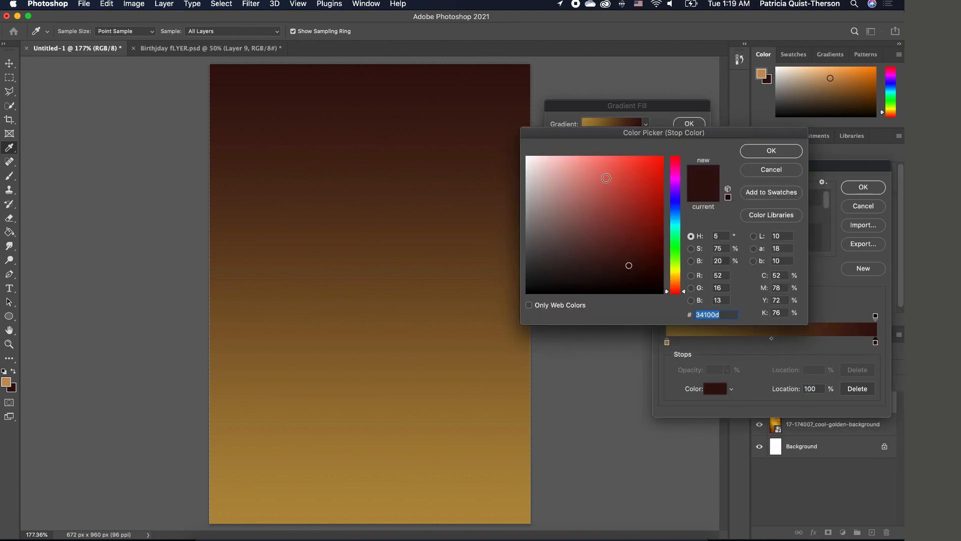
pyautogui.click(637, 264)
pyautogui.moveTo(634, 266); pyautogui.dragTo(636, 269)
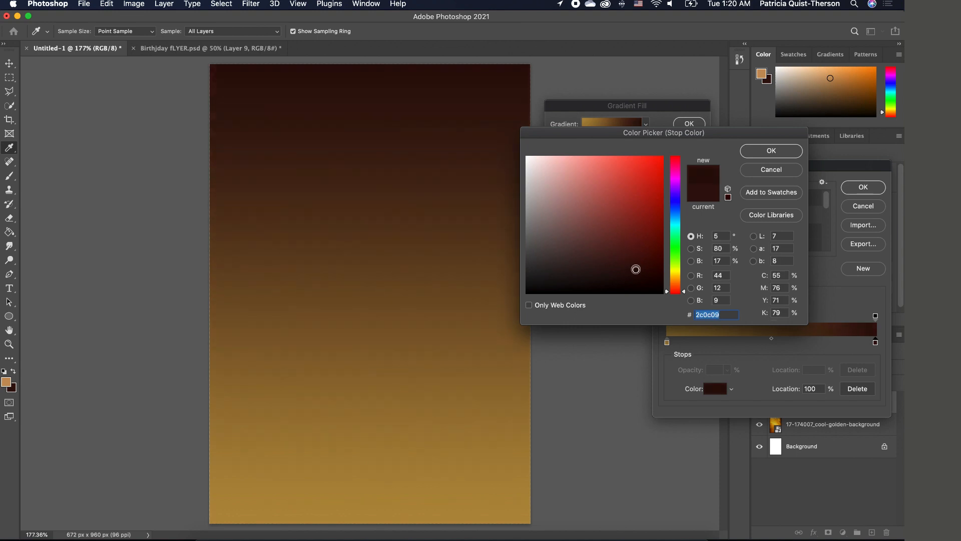
pyautogui.click(766, 152)
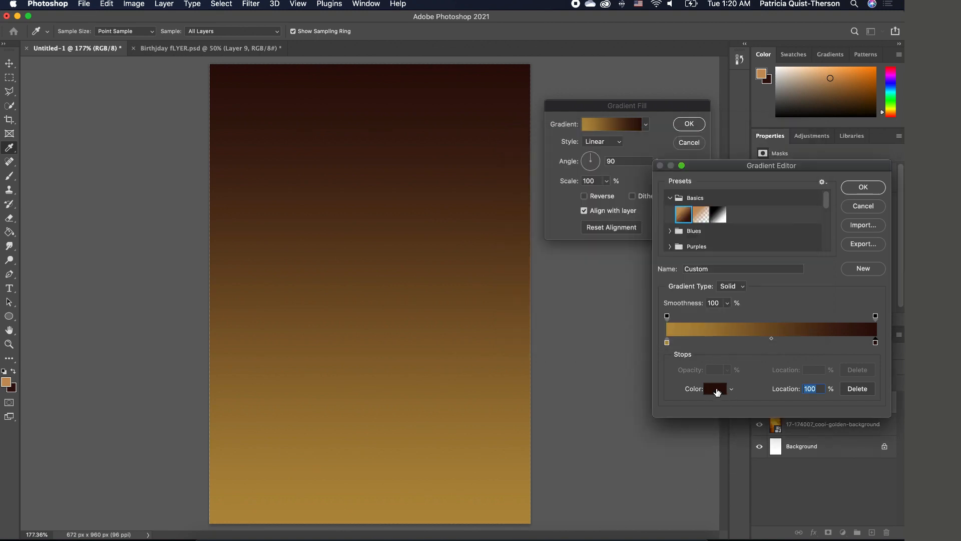
# - Review the colour codes of the gradient's end and starting stops
pyautogui.click(718, 394)
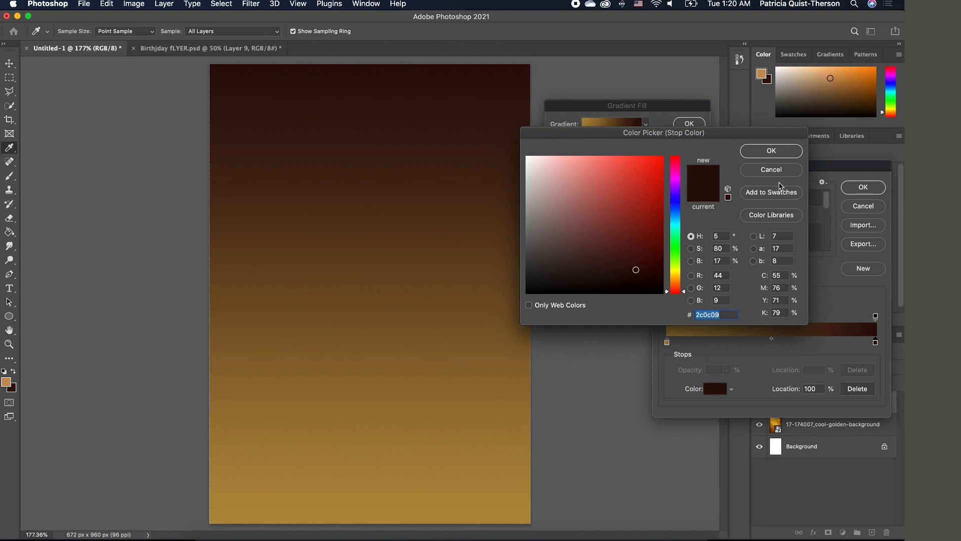
pyautogui.click(773, 152)
pyautogui.click(667, 343)
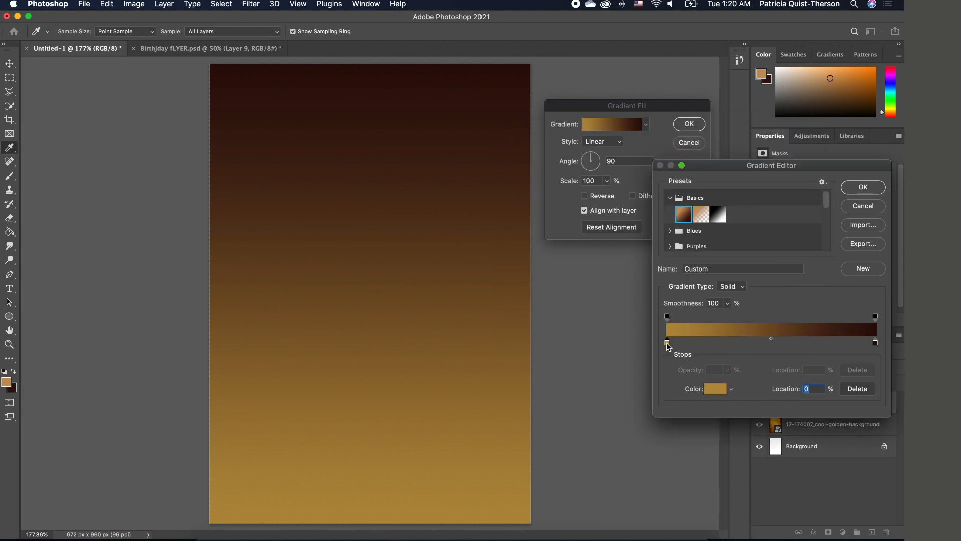
pyautogui.click(716, 389)
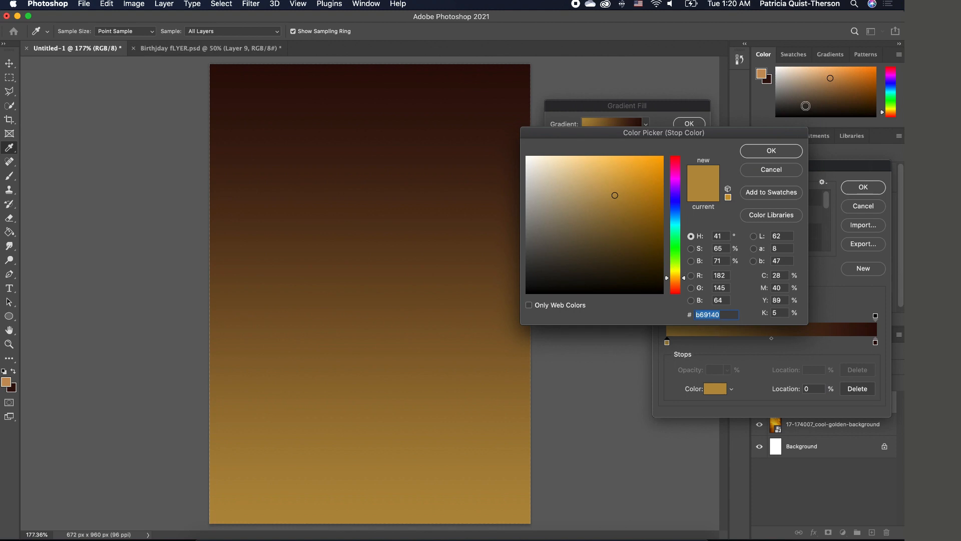
pyautogui.click(780, 153)
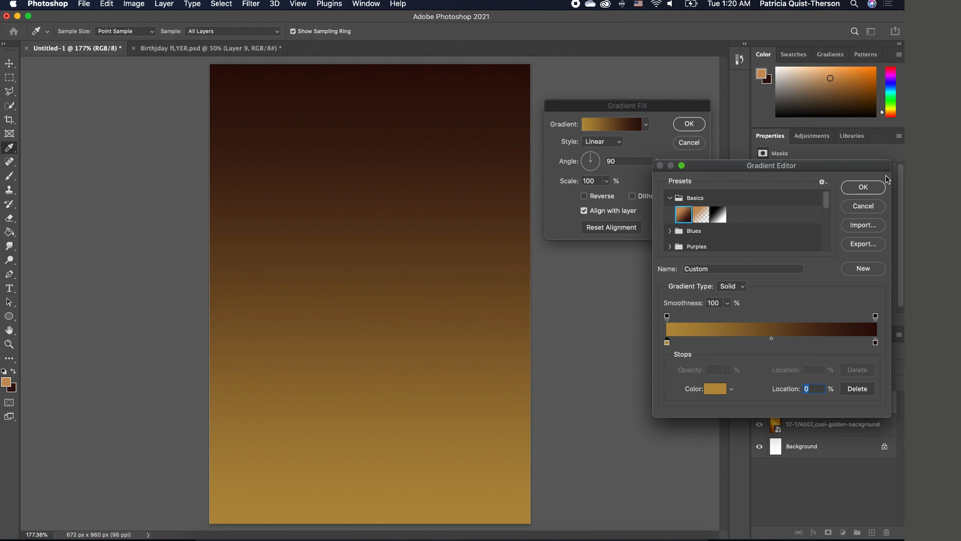
# - Accept the custom gradient and apply the gradient fill with the Radial style
pyautogui.click(863, 188)
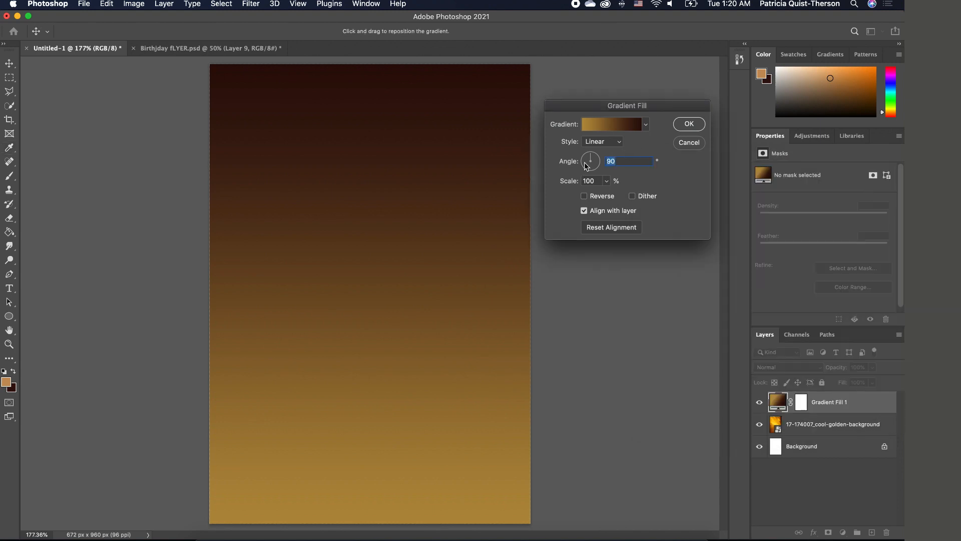
pyautogui.click(616, 145)
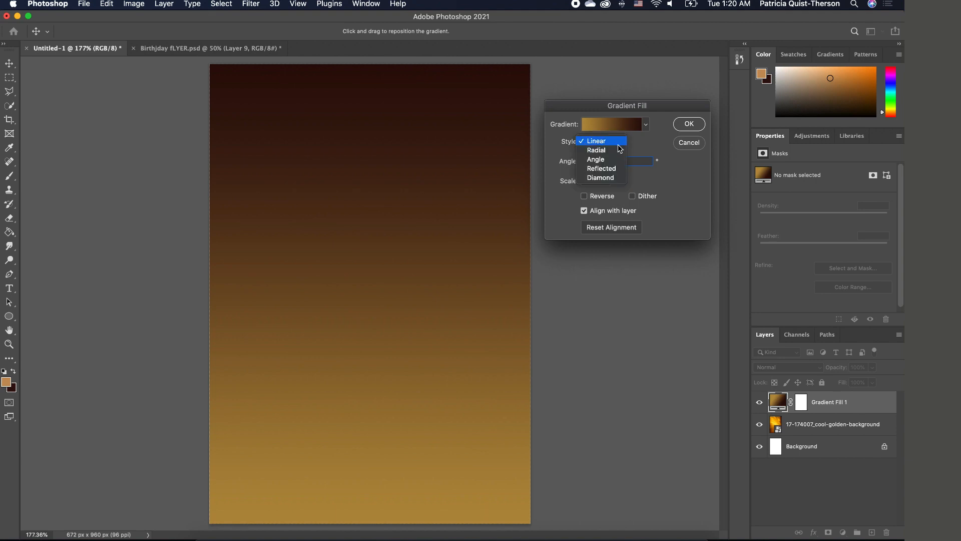
pyautogui.click(596, 151)
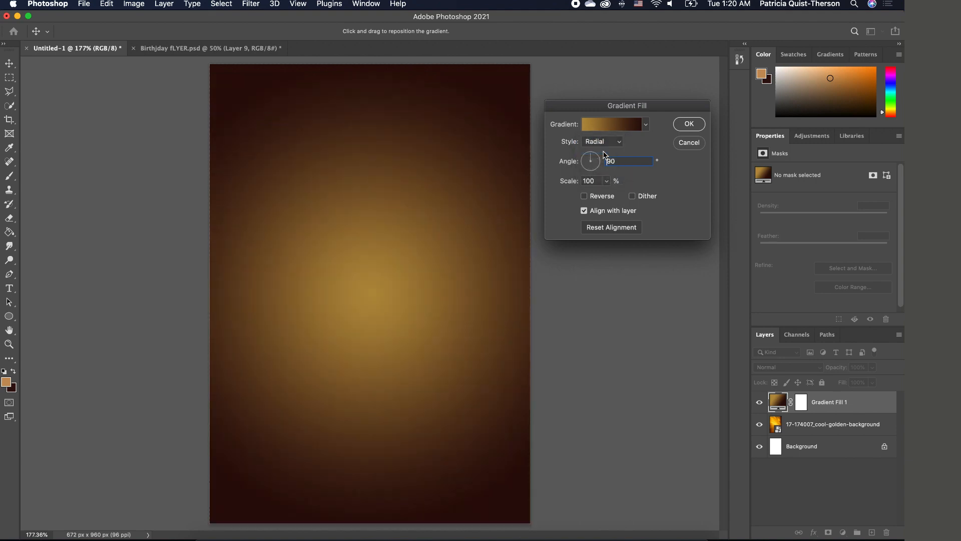
pyautogui.click(606, 181)
pyautogui.click(689, 124)
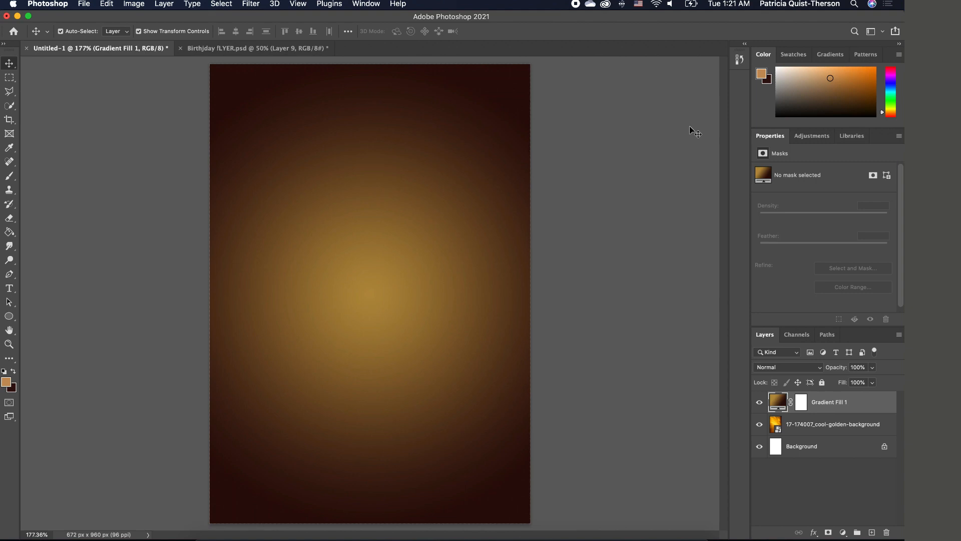
# - Lower the gradient fill layer's opacity to 90%
pyautogui.click(872, 367)
pyautogui.moveTo(867, 381); pyautogui.dragTo(866, 381)
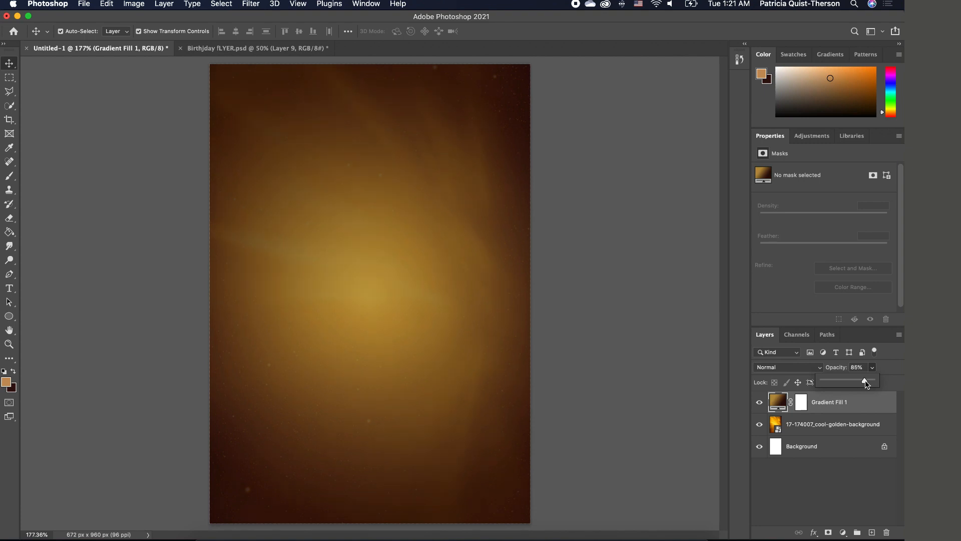
pyautogui.moveTo(865, 381); pyautogui.dragTo(867, 382)
pyautogui.click(651, 379)
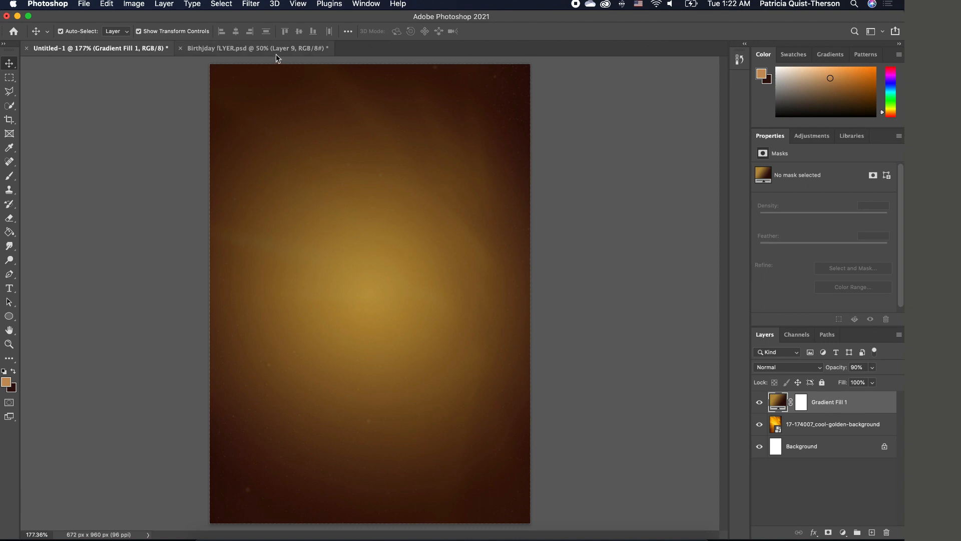
# - Place extentions.png from the Flyer 26 folder across the upper half of the flyer, aligned with the canvas's top edge
pyautogui.click(205, 531)
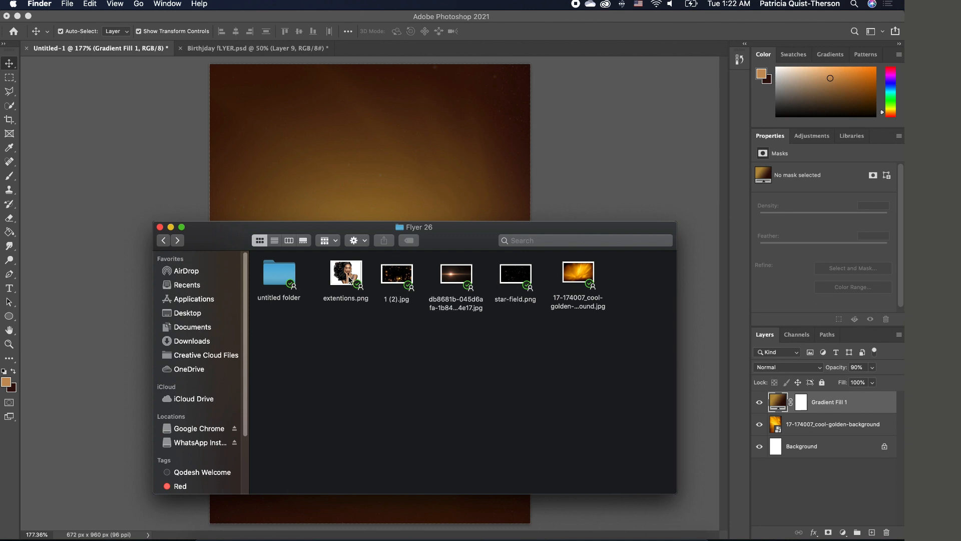
pyautogui.moveTo(350, 279); pyautogui.dragTo(379, 139)
pyautogui.moveTo(370, 245); pyautogui.dragTo(377, 136)
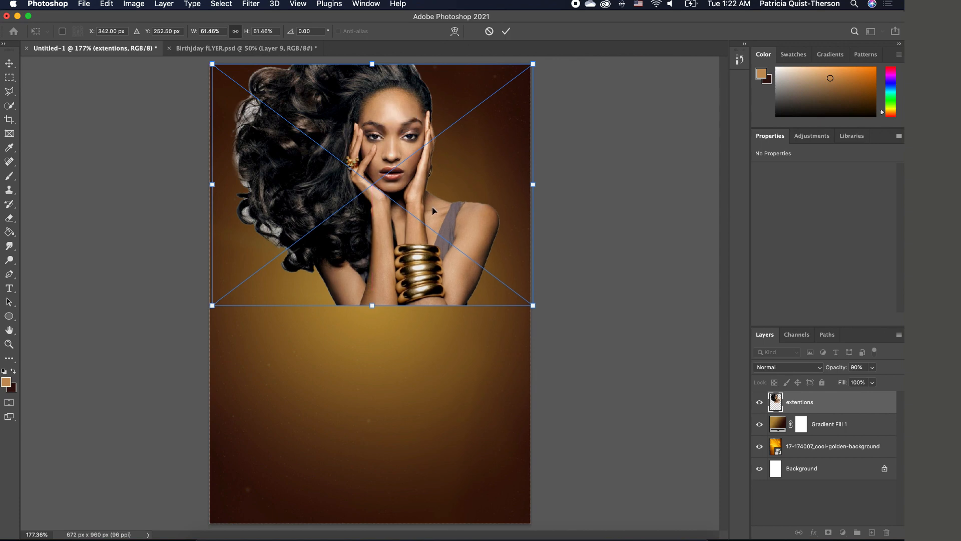
pyautogui.press('Return')
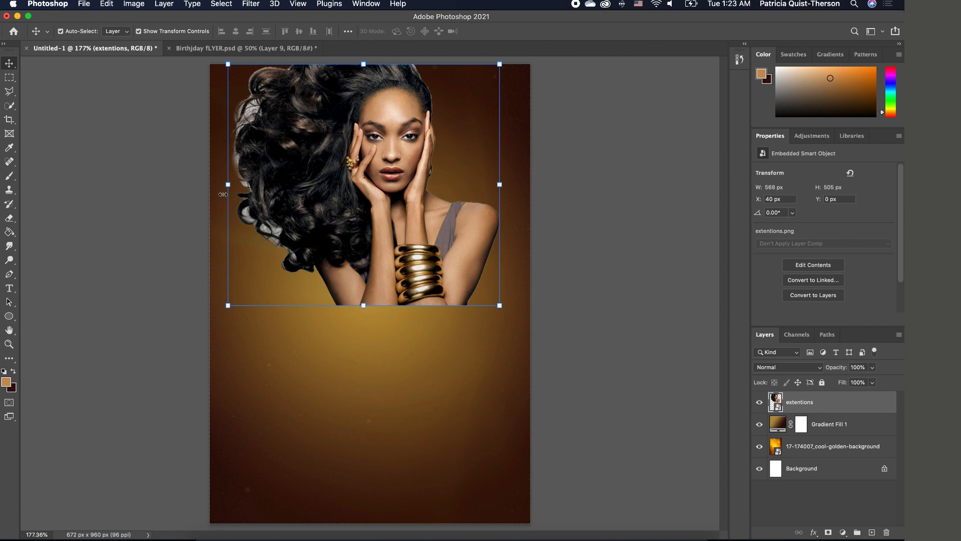
pyautogui.click(657, 246)
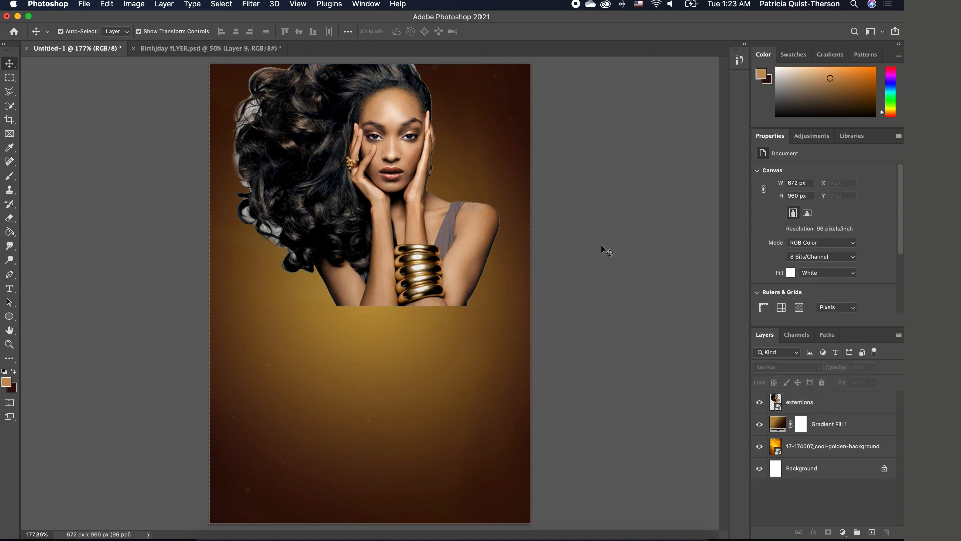
# - Rasterize the extentions smart object so that the Eraser tool can be used on it
pyautogui.click(317, 211)
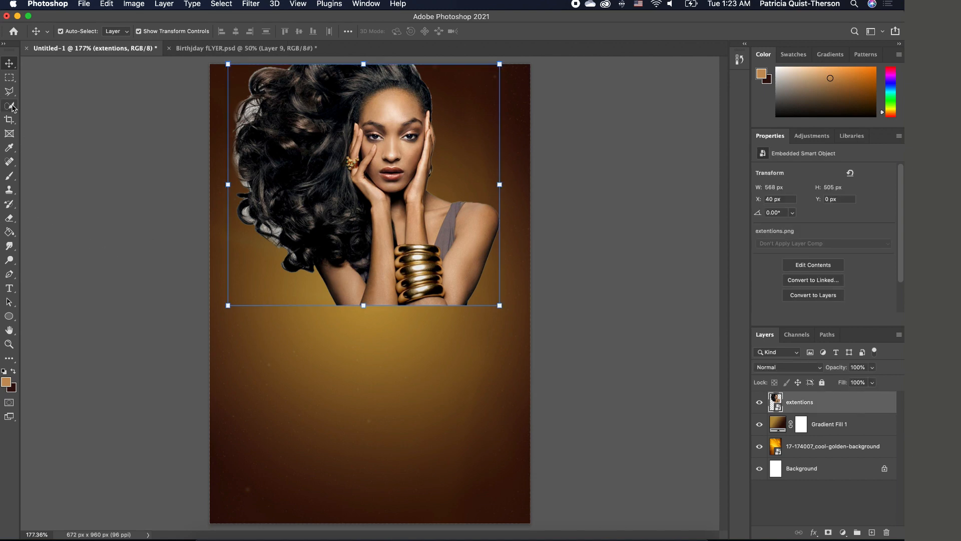
pyautogui.click(16, 219)
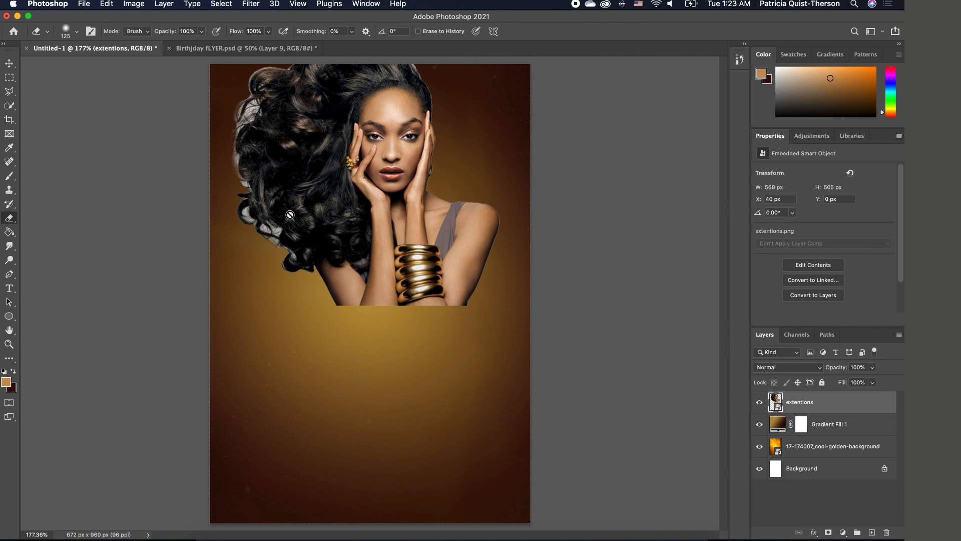
pyautogui.click(333, 190)
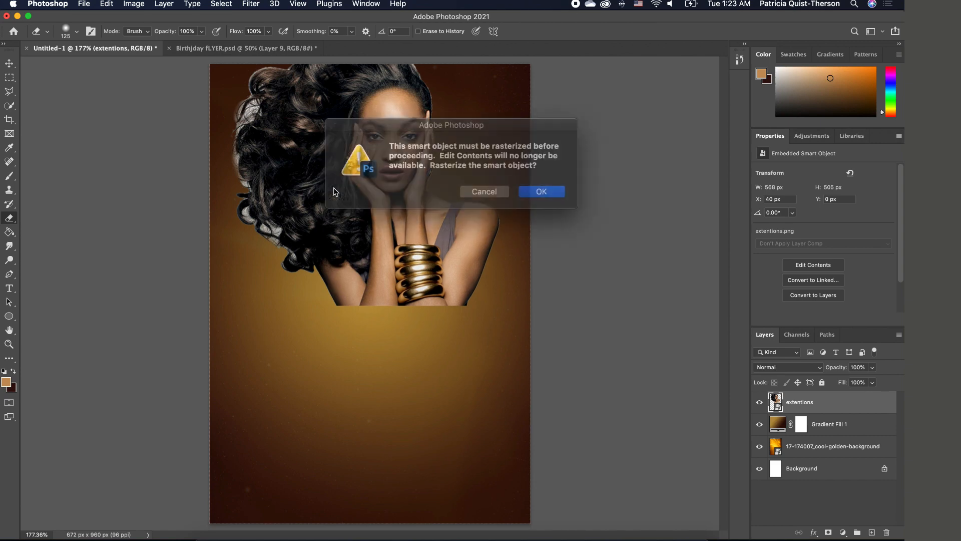
pyautogui.click(539, 192)
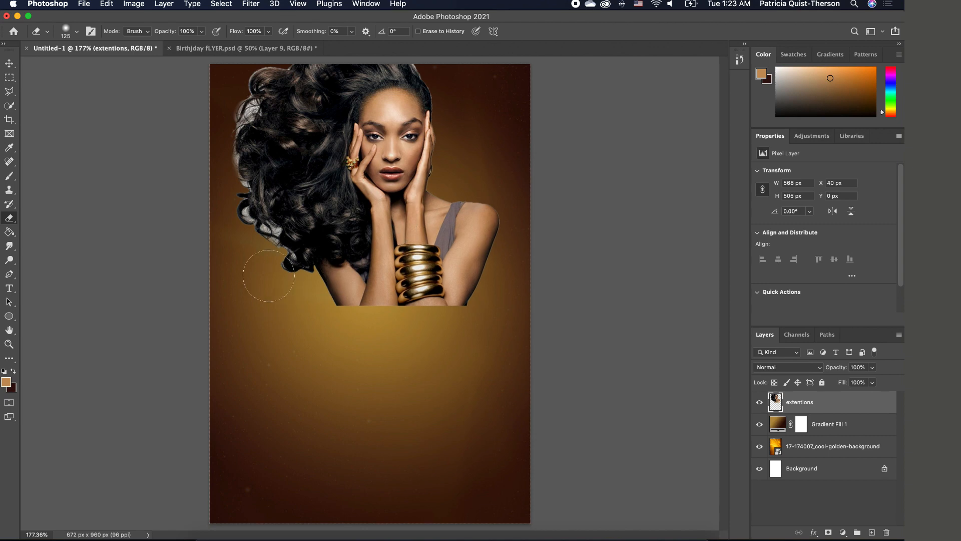
# - Set the eraser brush to a size of 175 px with 0% hardness
pyautogui.press(']')
pyautogui.press(']')
pyautogui.click(76, 34)
pyautogui.moveTo(72, 92); pyautogui.dragTo(52, 92)
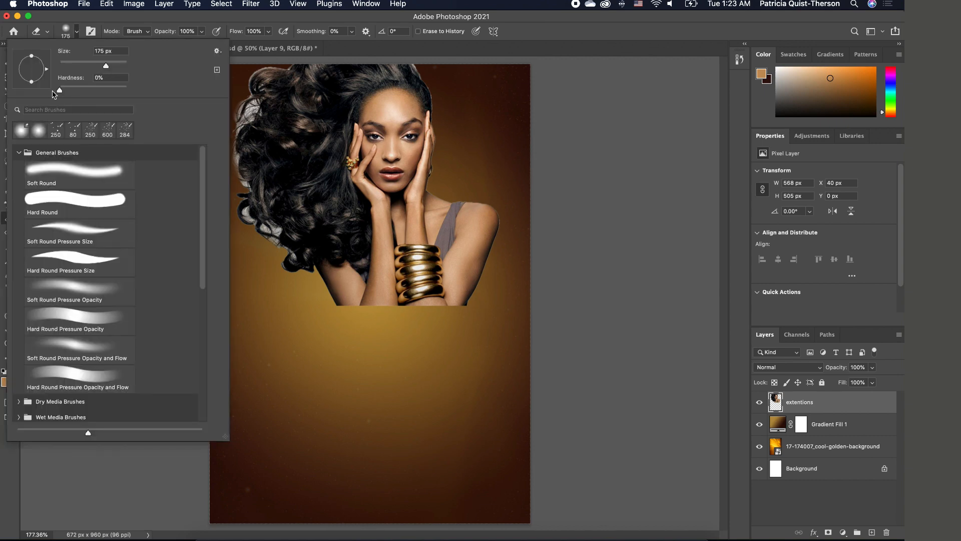
pyautogui.click(572, 173)
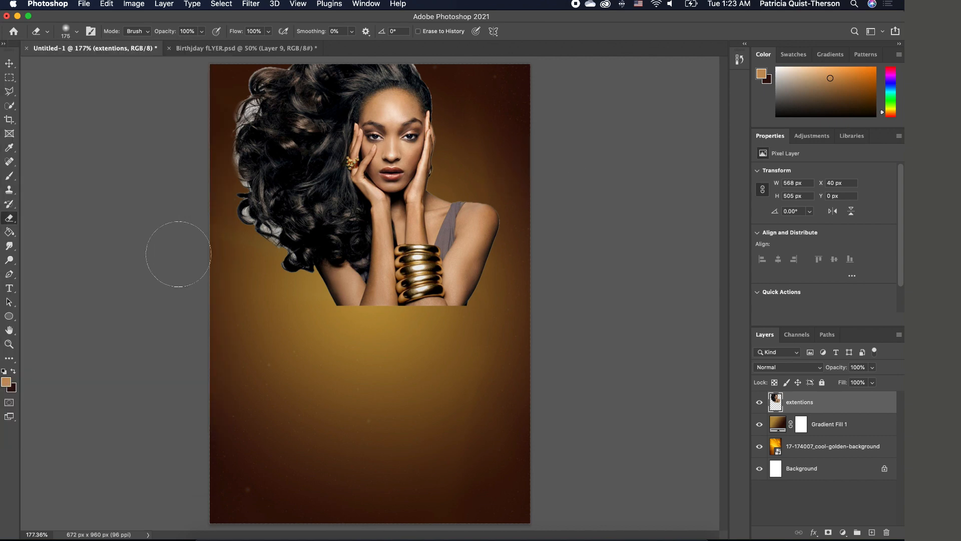
# - Erase the light fringe along the outer edge of the woman's hair with soft strokes, enlarging the brush to 200 px
pyautogui.click(227, 221)
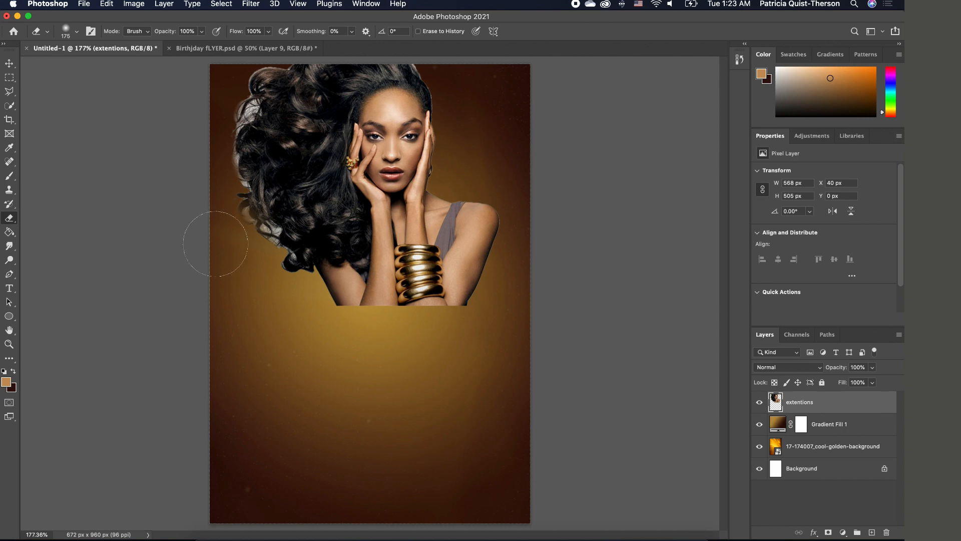
pyautogui.moveTo(227, 240); pyautogui.dragTo(246, 257)
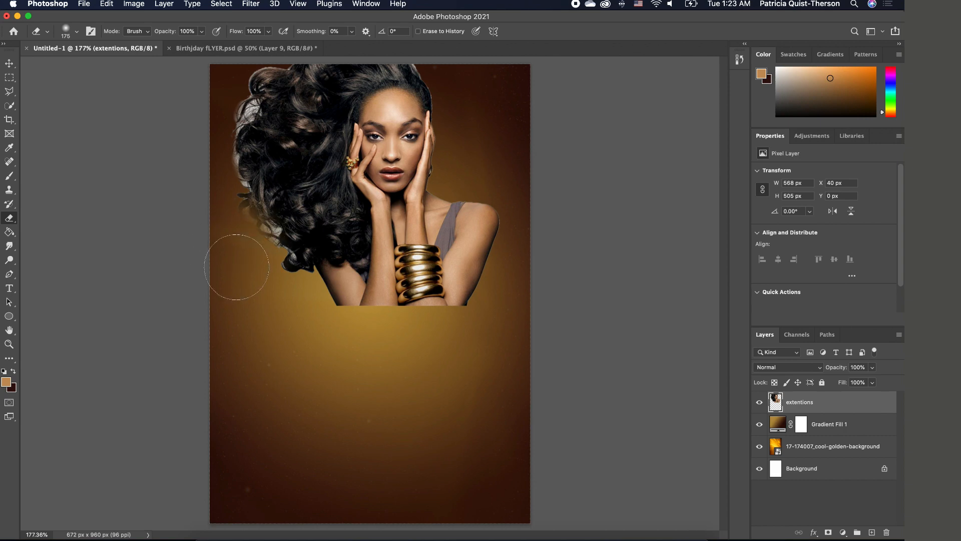
pyautogui.press(']')
pyautogui.moveTo(244, 258)
pyautogui.mouseDown()
pyautogui.moveTo(251, 289)
pyautogui.moveTo(238, 264)
pyautogui.moveTo(246, 256)
pyautogui.moveTo(250, 301)
pyautogui.moveTo(254, 254)
pyautogui.moveTo(255, 303)
pyautogui.moveTo(246, 272)
pyautogui.moveTo(261, 295)
pyautogui.moveTo(272, 293)
pyautogui.moveTo(204, 229)
pyautogui.moveTo(267, 250)
pyautogui.moveTo(240, 259)
pyautogui.moveTo(174, 242)
pyautogui.moveTo(187, 201)
pyautogui.moveTo(212, 207)
pyautogui.moveTo(210, 199)
pyautogui.moveTo(210, 217)
pyautogui.moveTo(213, 149)
pyautogui.moveTo(201, 204)
pyautogui.moveTo(186, 205)
pyautogui.moveTo(197, 141)
pyautogui.moveTo(175, 196)
pyautogui.moveTo(215, 198)
pyautogui.moveTo(194, 141)
pyautogui.moveTo(222, 115)
pyautogui.moveTo(215, 103)
pyautogui.moveTo(184, 103)
pyautogui.moveTo(219, 63)
pyautogui.mouseUp()
pyautogui.scroll(-2, 286, 75)
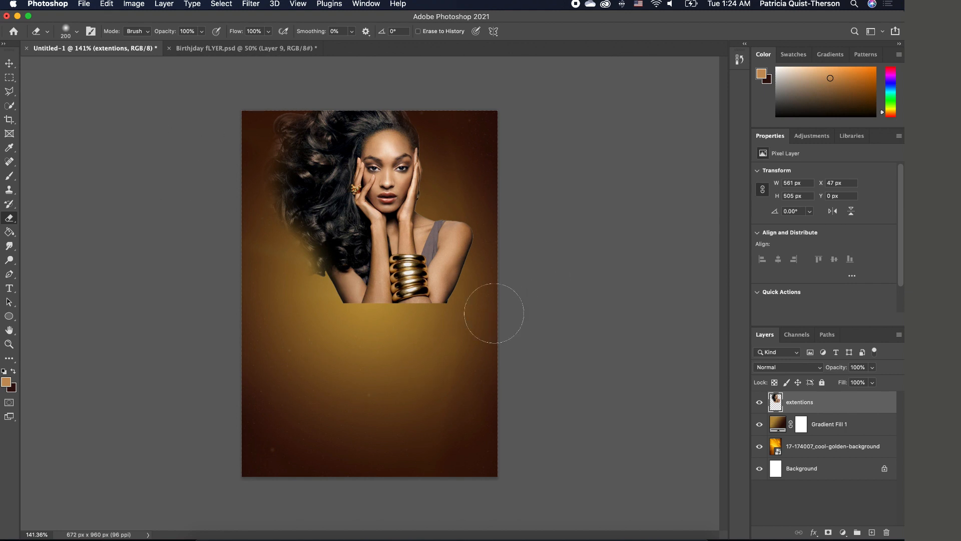
pyautogui.scroll(3, 345, 290)
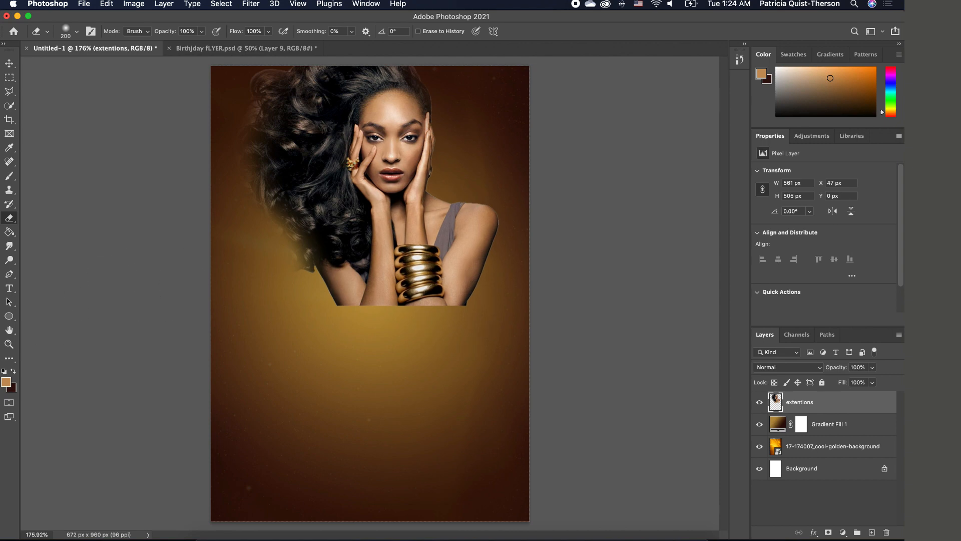
# - Add the text "BIRTHDAY" in the PackardClipperNF font below the woman
pyautogui.click(10, 289)
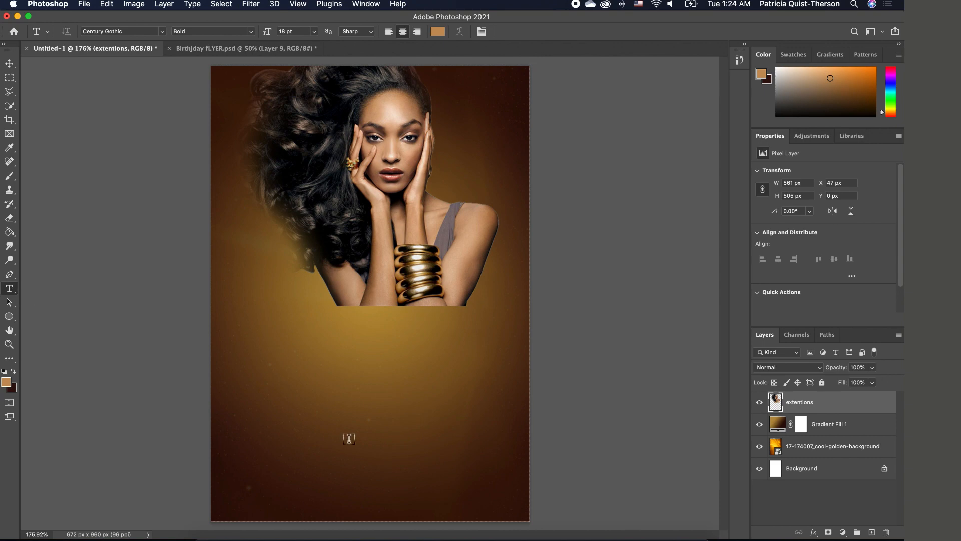
pyautogui.click(163, 32)
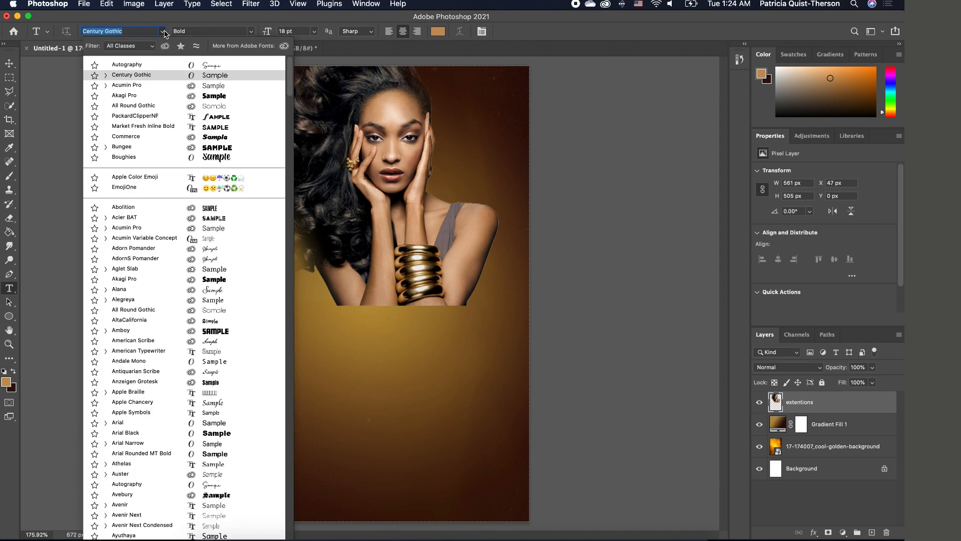
pyautogui.click(230, 119)
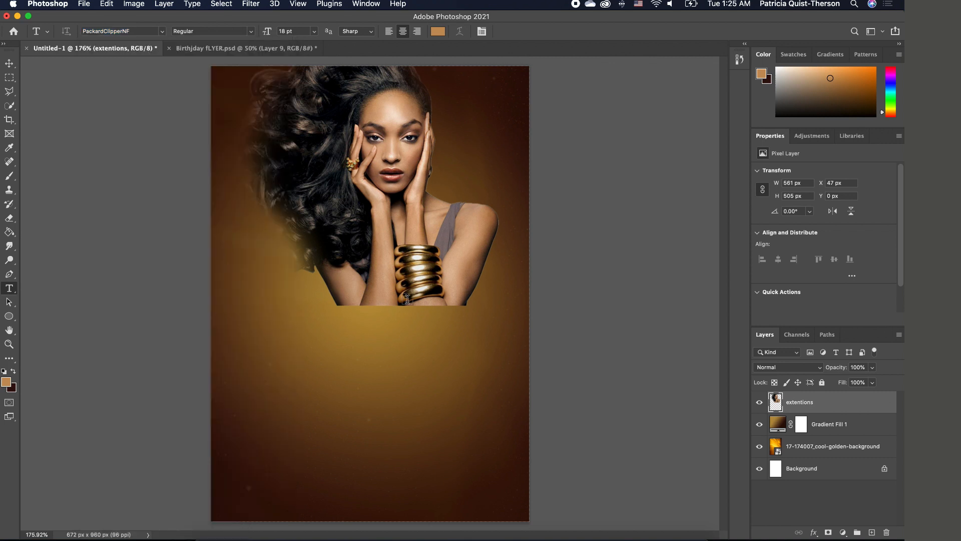
pyautogui.click(272, 391)
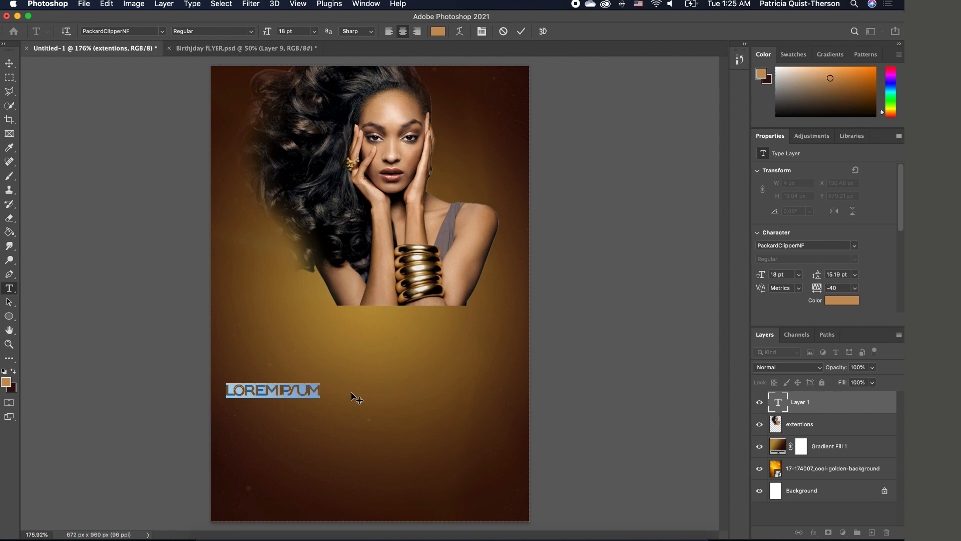
pyautogui.write('BIRTHDAY')
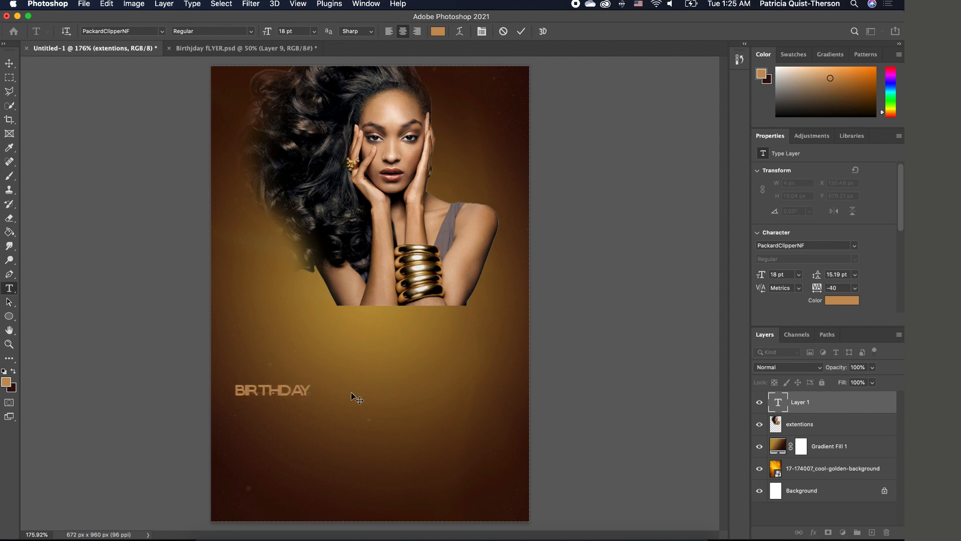
# - Enlarge the BIRTHDAY text to about 71 pt, nearly the flyer's width, and place it directly beneath the woman
pyautogui.click(9, 64)
pyautogui.moveTo(311, 384); pyautogui.dragTo(520, 321)
pyautogui.moveTo(400, 382); pyautogui.dragTo(384, 356)
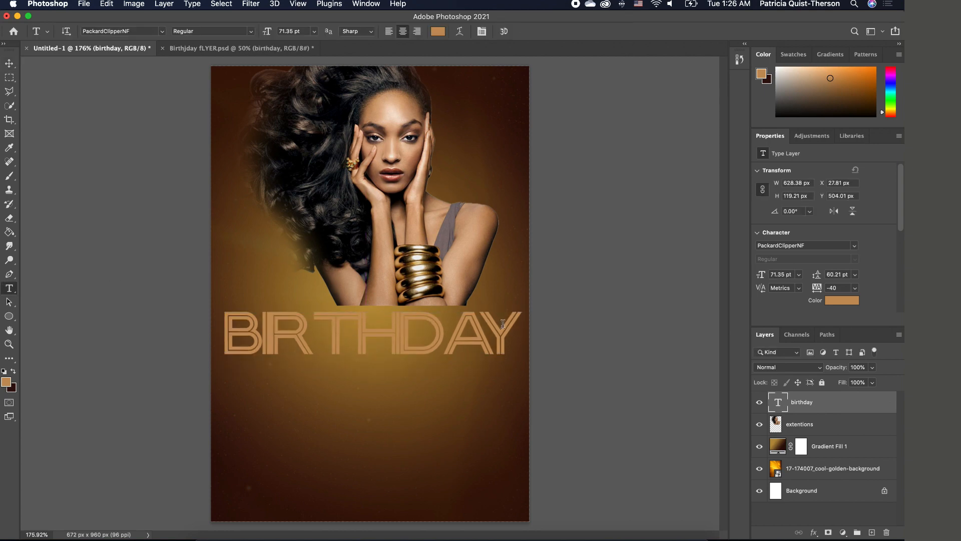
# - Recolour the whole BIRTHDAY text white using the swapped default foreground and background colours
pyautogui.moveTo(510, 335); pyautogui.dragTo(160, 336)
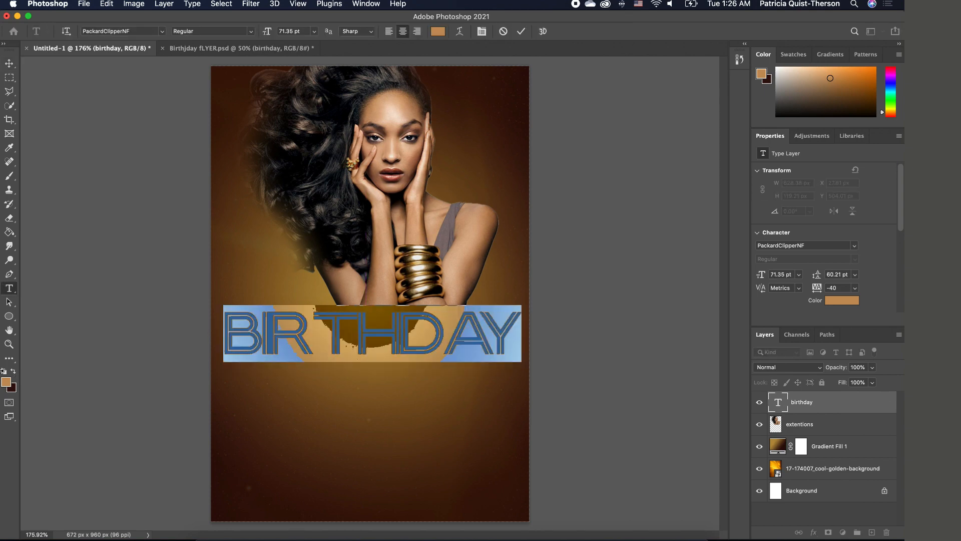
pyautogui.click(5, 371)
pyautogui.click(13, 371)
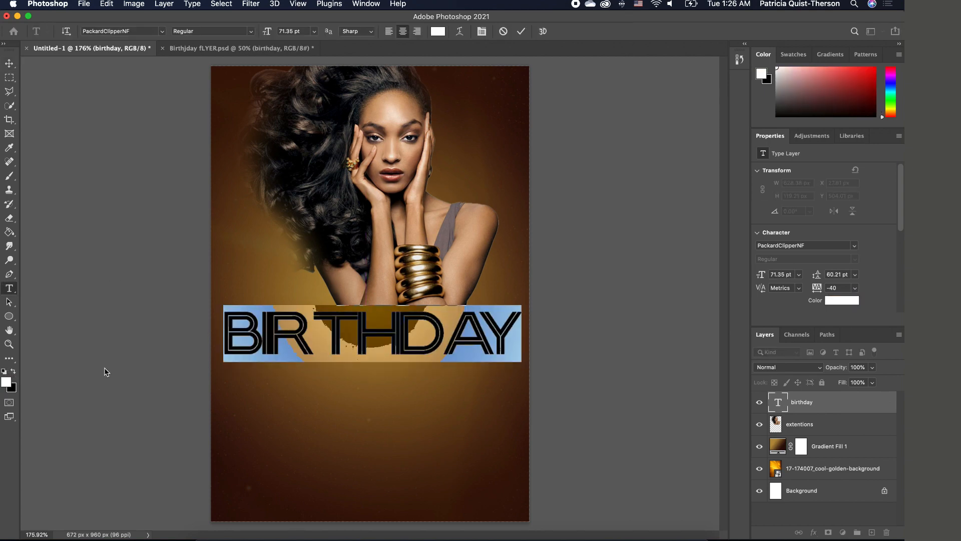
pyautogui.click(105, 371)
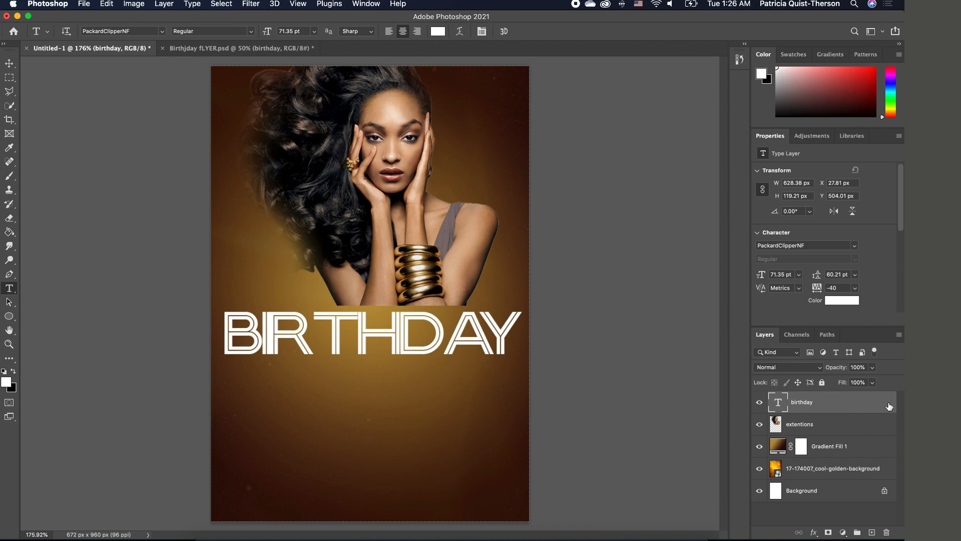
# - Apply Bevel & Emboss with Contour, Inner Glow, Gradient Overlay and Drop Shadow effects to the birthday text layer
pyautogui.doubleClick(889, 406)
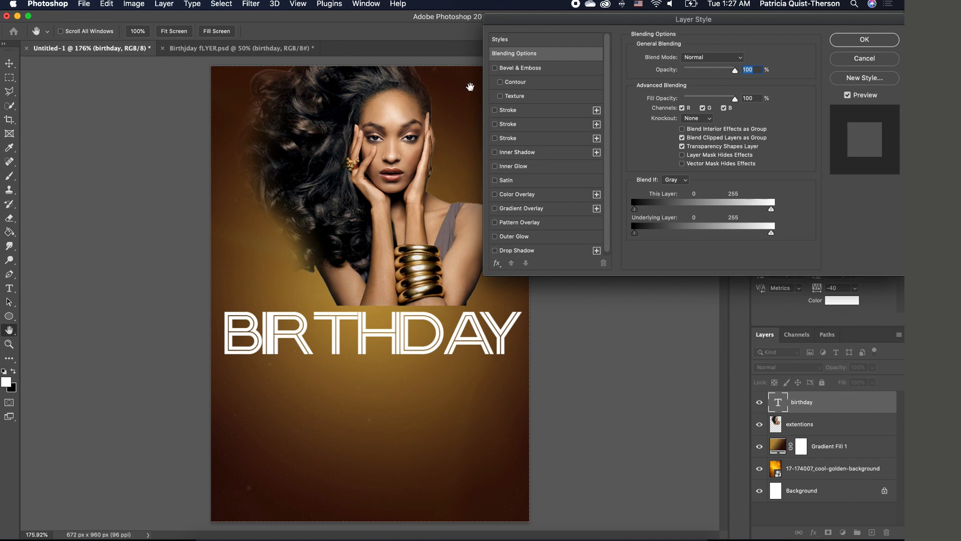
pyautogui.click(496, 68)
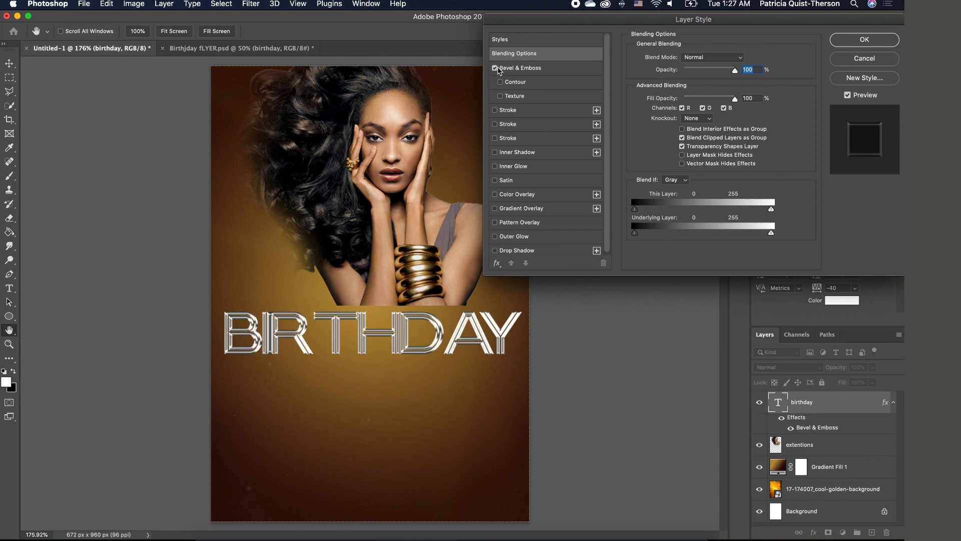
pyautogui.click(500, 82)
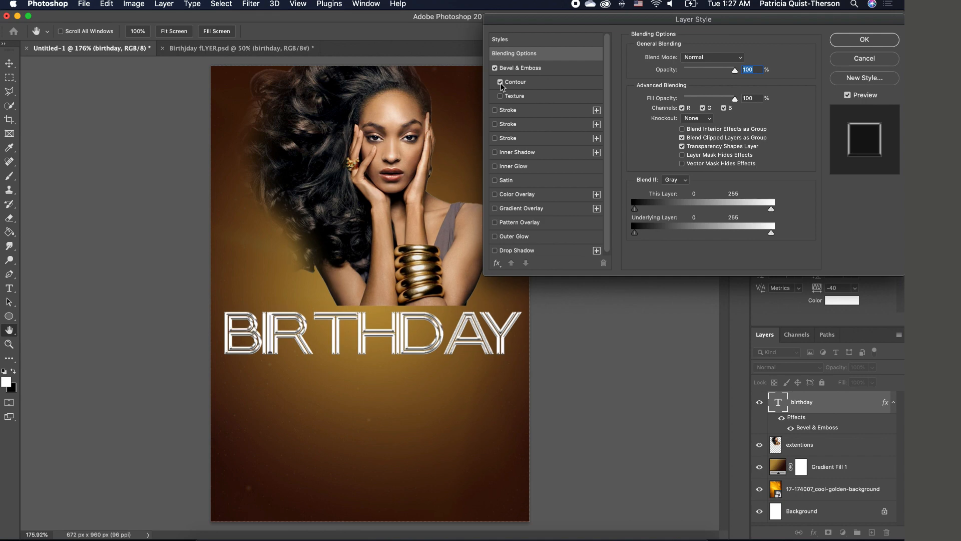
pyautogui.click(495, 167)
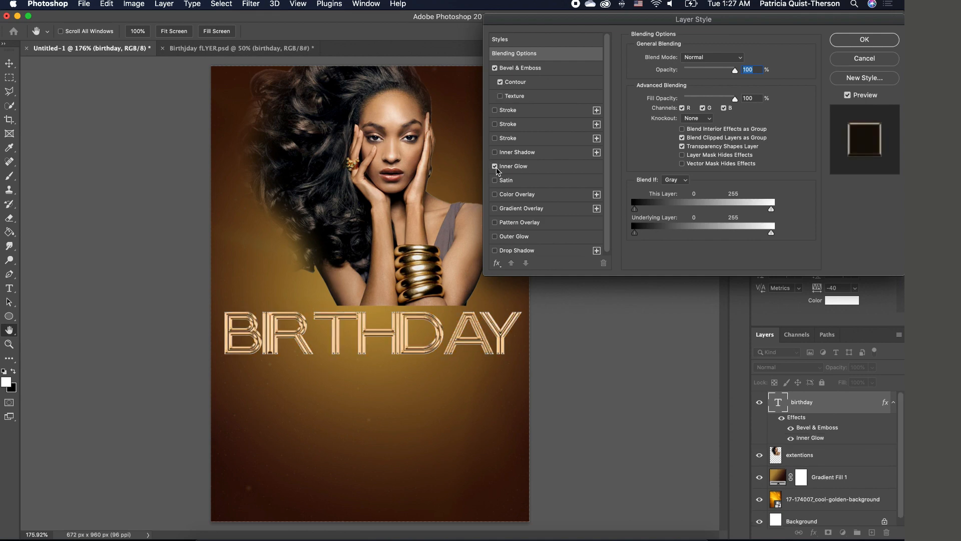
pyautogui.click(495, 209)
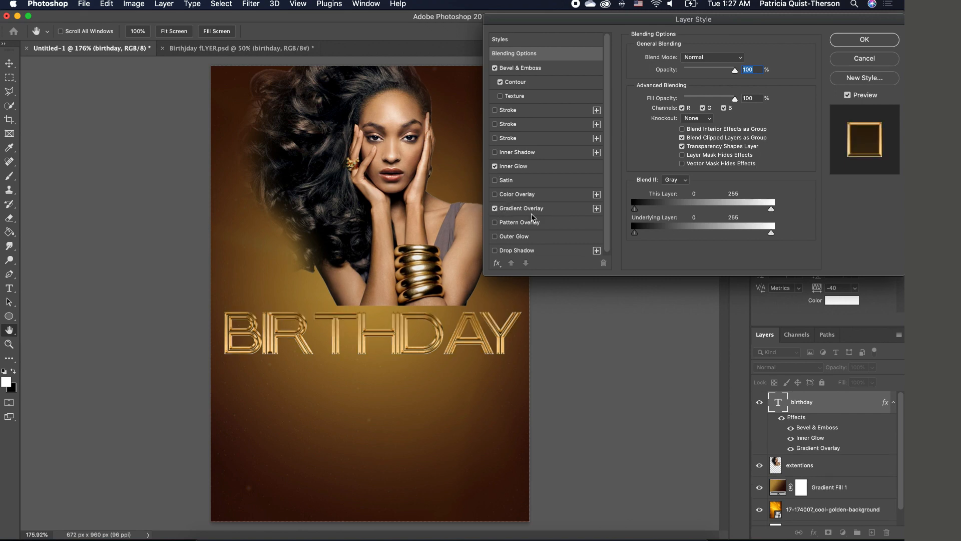
pyautogui.click(494, 251)
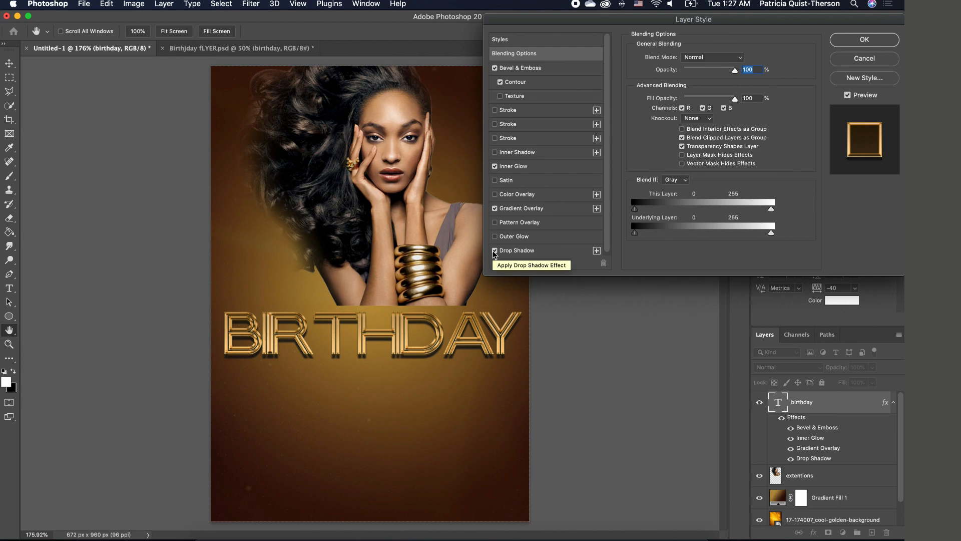
# - Set the drop shadow's distance to 9 px and its global light angle to 34°
pyautogui.click(556, 253)
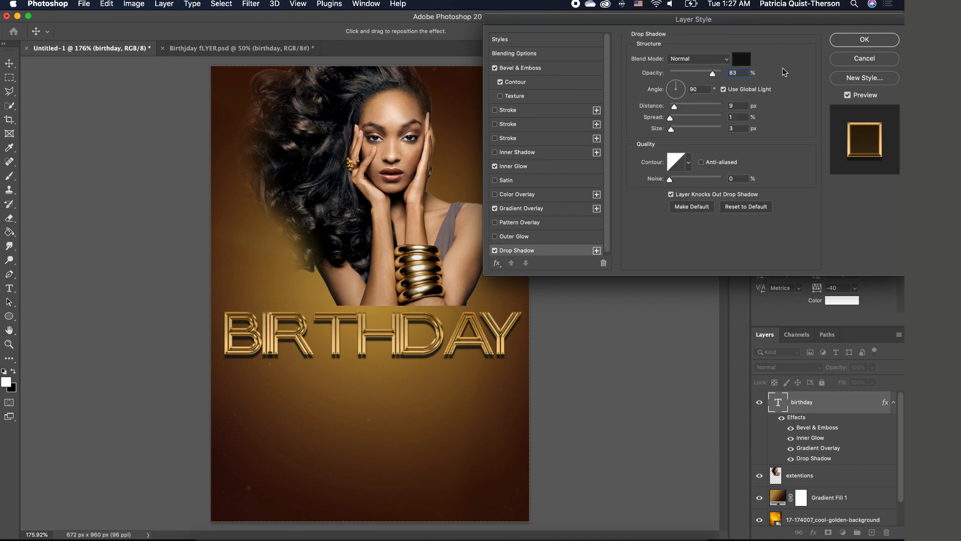
pyautogui.moveTo(675, 107); pyautogui.dragTo(673, 109)
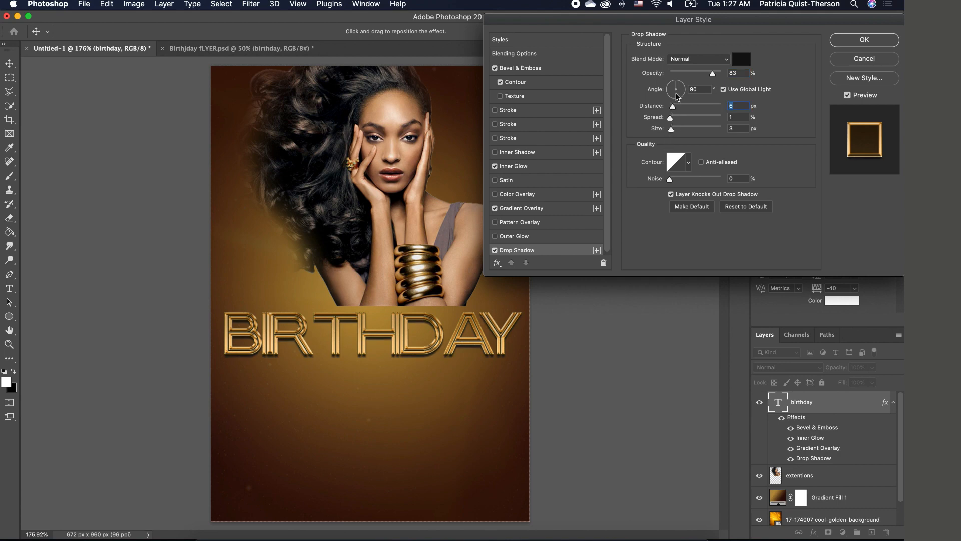
pyautogui.moveTo(676, 93); pyautogui.dragTo(678, 85)
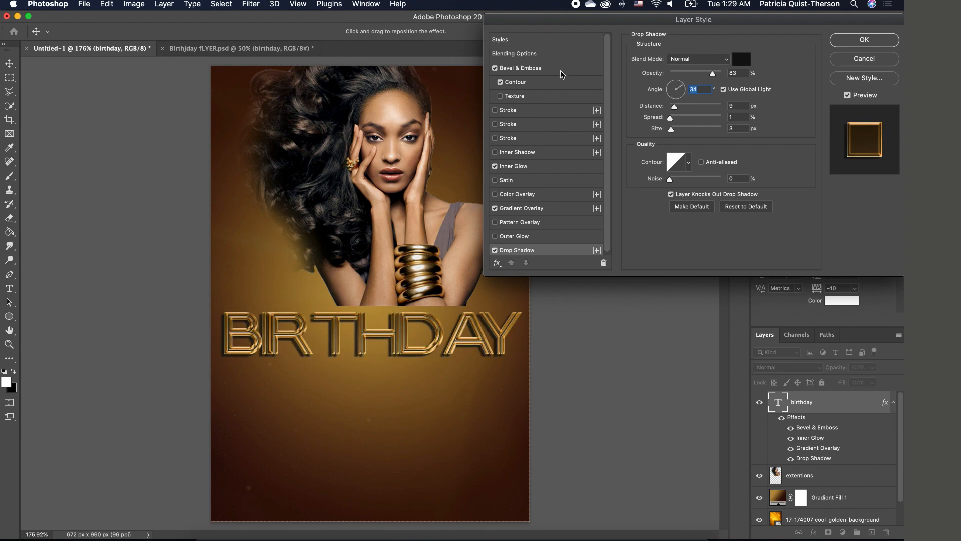
# - Increase the depth of the birthday text's Bevel & Emboss effect to 355%
pyautogui.click(563, 71)
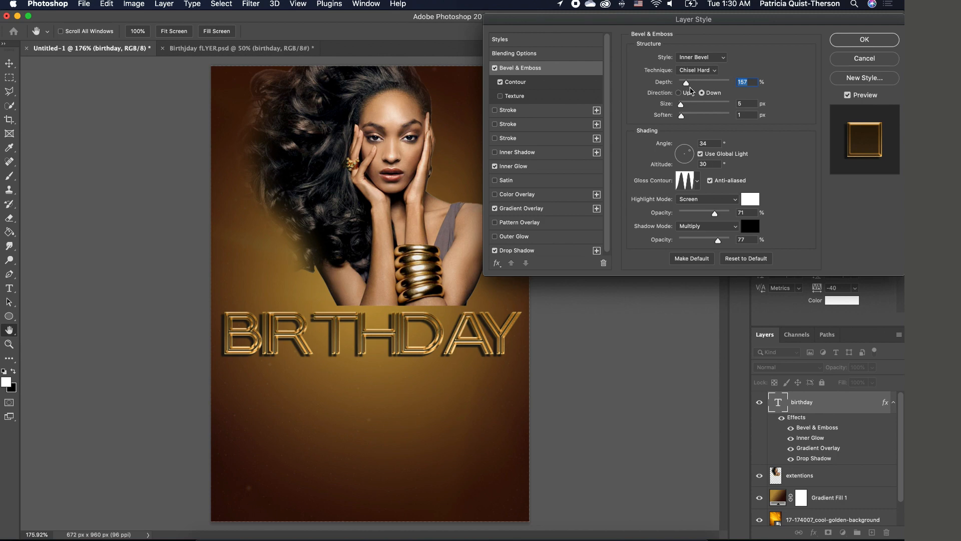
pyautogui.moveTo(687, 83); pyautogui.dragTo(691, 83)
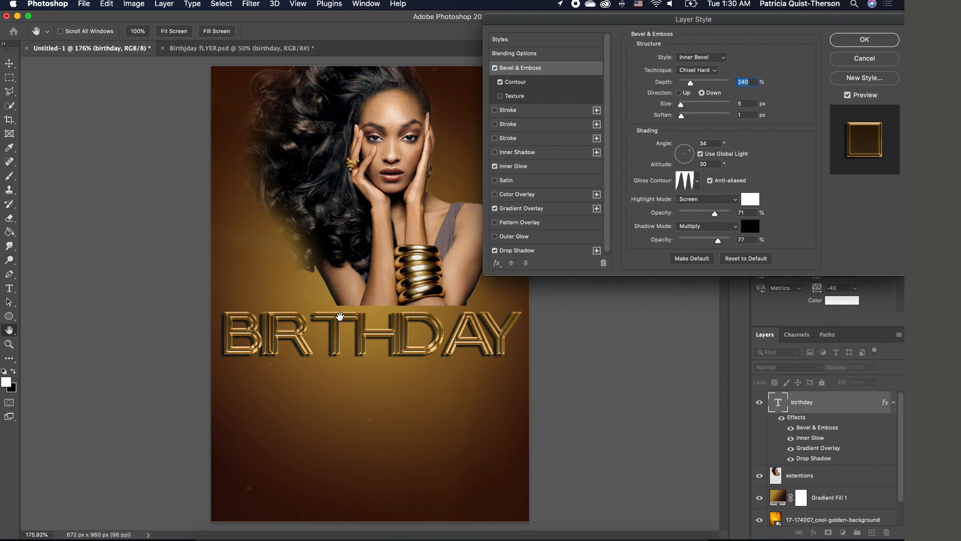
pyautogui.moveTo(696, 82); pyautogui.dragTo(697, 84)
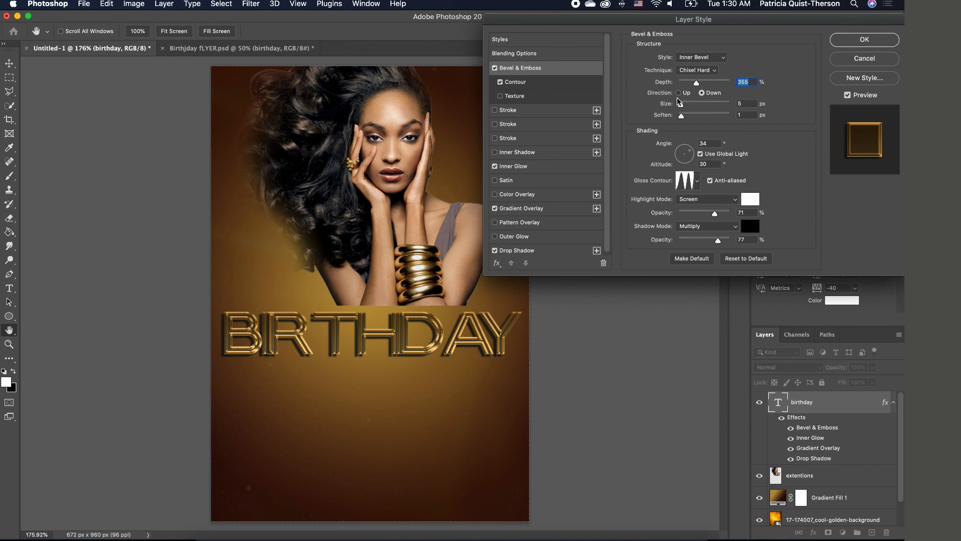
# - Set the Bevel & Emboss size to 10 px with the direction Down and Use Global Light enabled
pyautogui.click(680, 93)
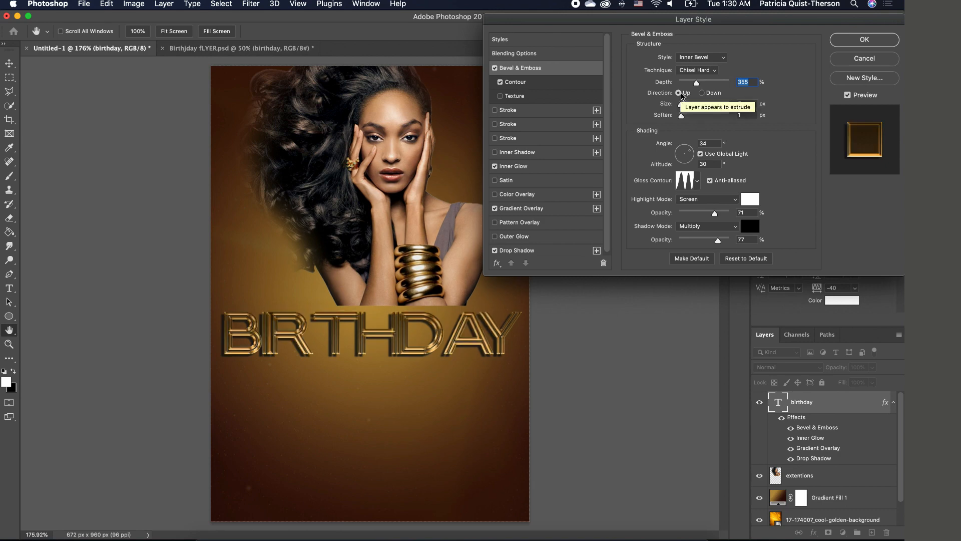
pyautogui.click(702, 93)
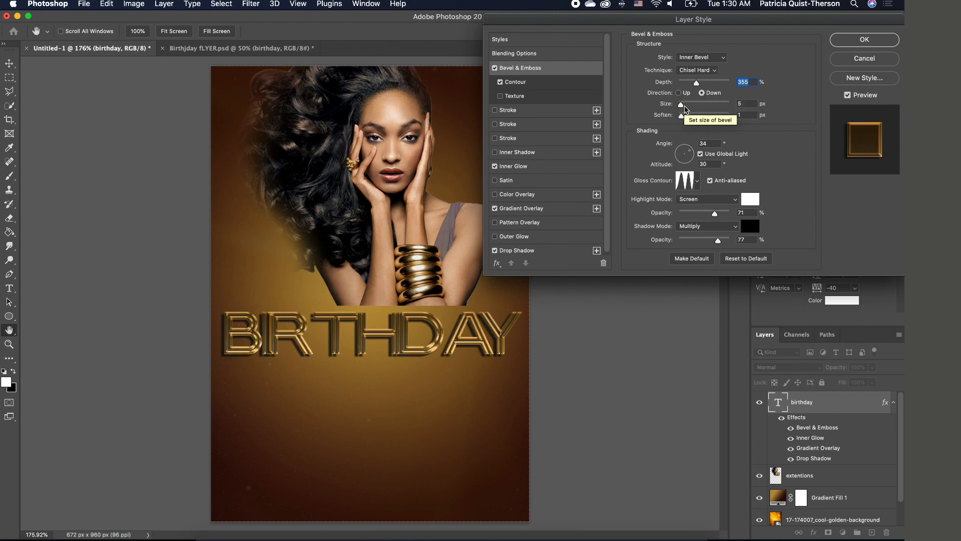
pyautogui.moveTo(682, 105); pyautogui.dragTo(684, 107)
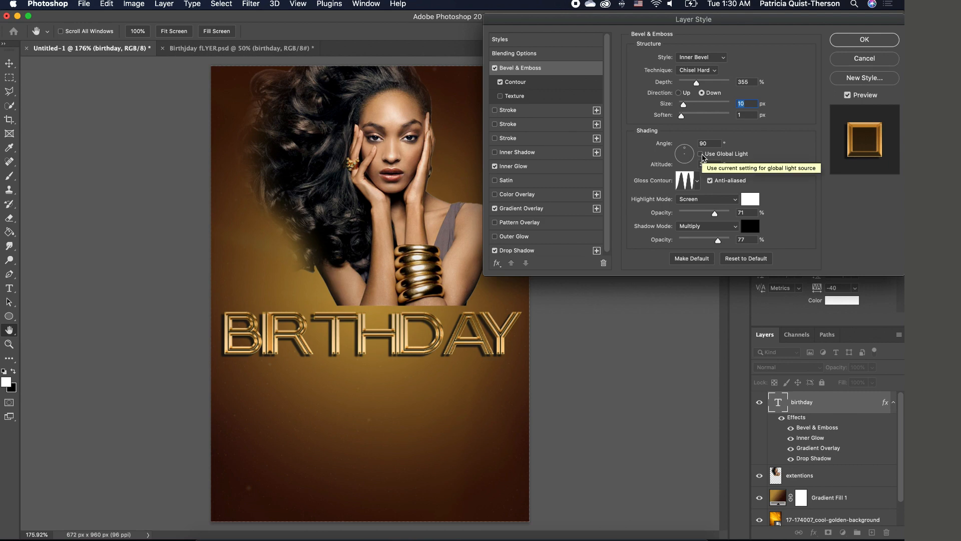
pyautogui.click(701, 155)
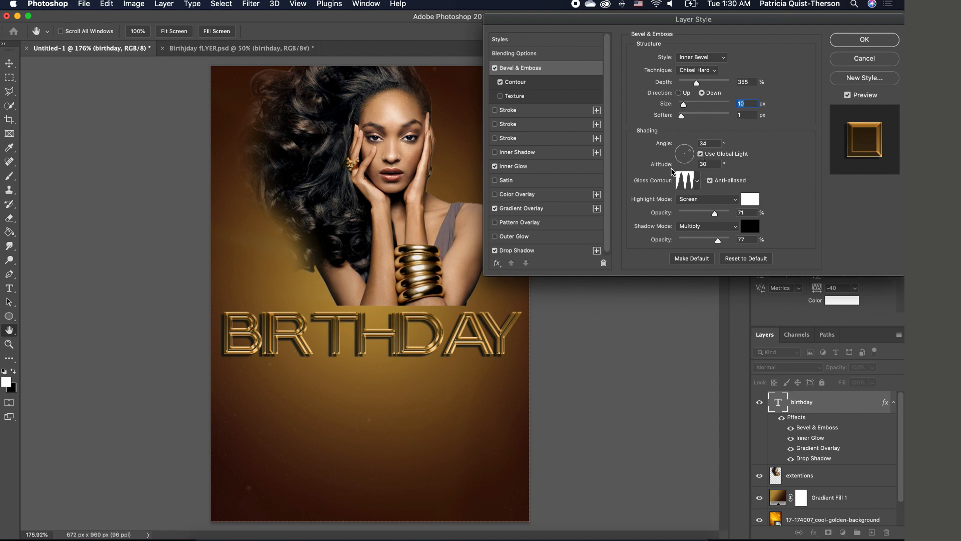
# - Browse the bevel's gloss contour presets and slightly raise its highlight opacity
pyautogui.click(698, 183)
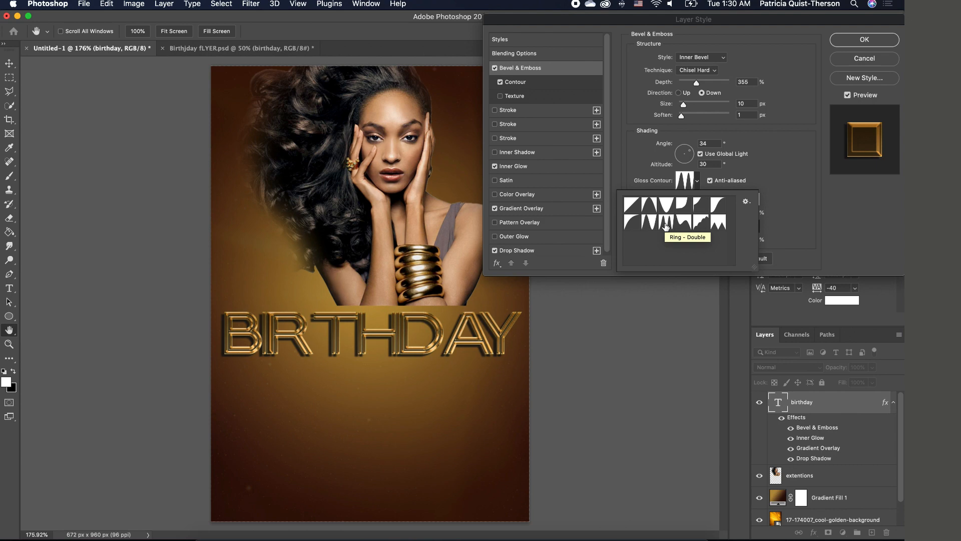
pyautogui.click(754, 169)
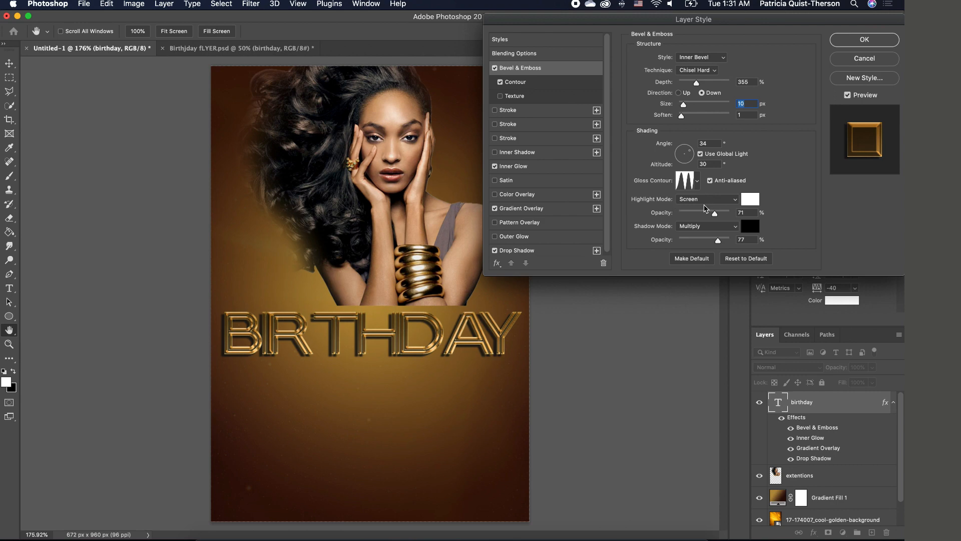
pyautogui.moveTo(715, 213); pyautogui.dragTo(722, 213)
# - Apply the single-peak preset, second in the list, to the Contour setting under Bevel & Emboss
pyautogui.click(544, 84)
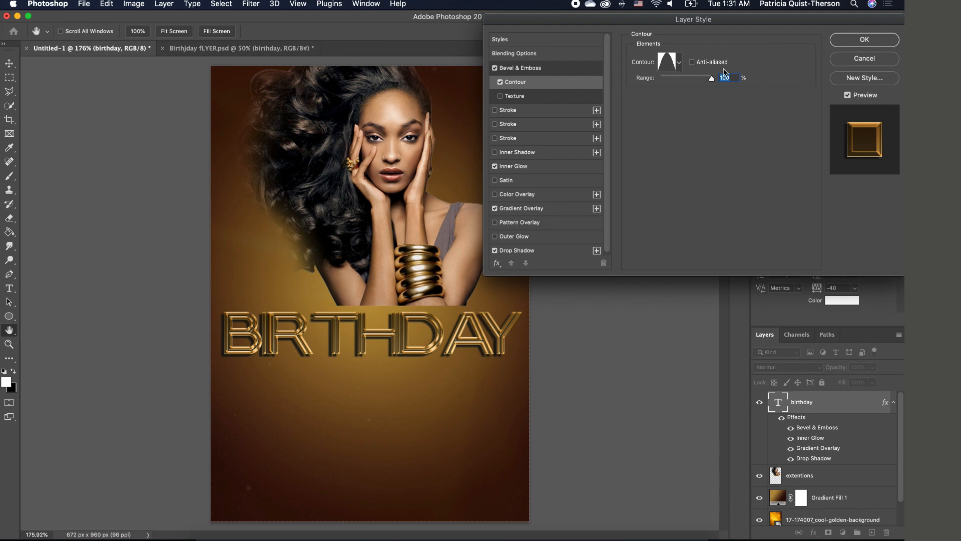
pyautogui.click(678, 63)
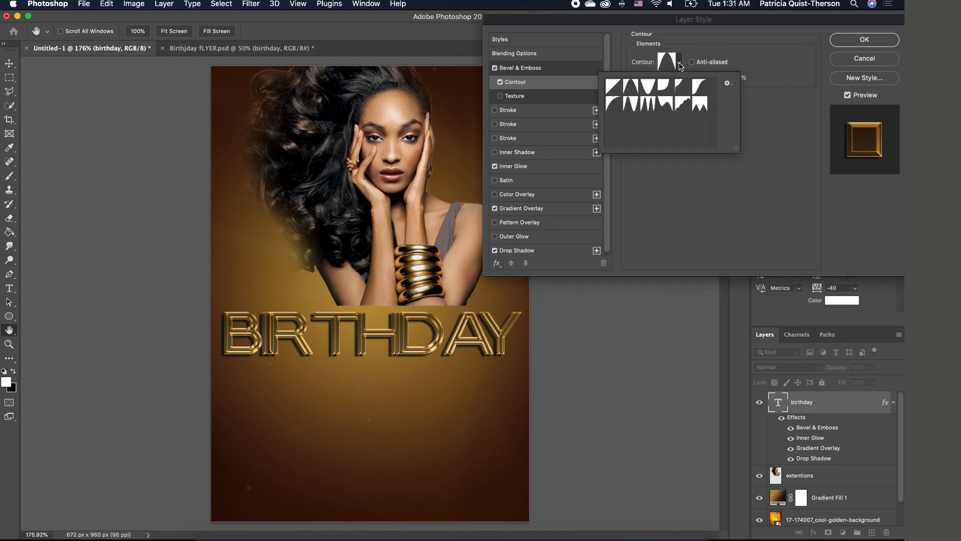
pyautogui.doubleClick(633, 89)
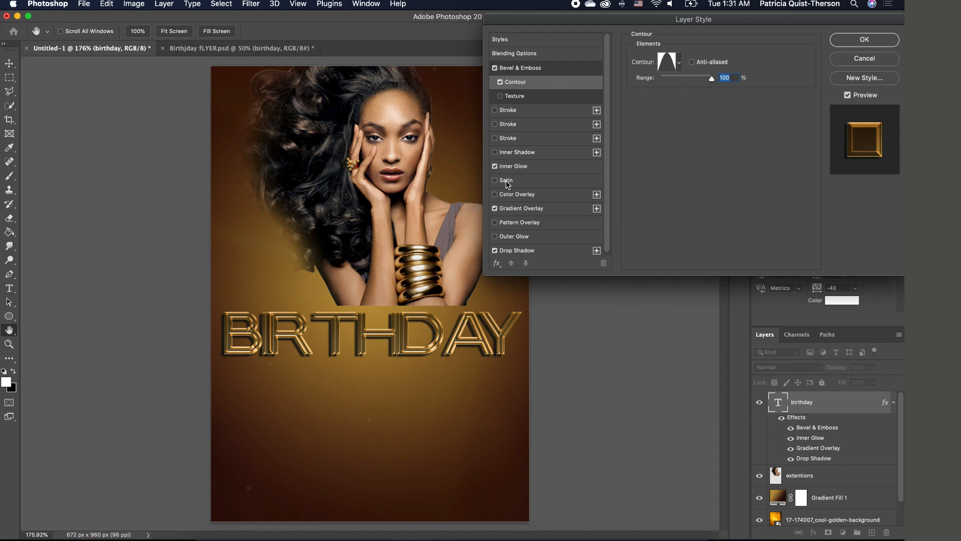
# - Check the glow colour in the birthday text's Inner Glow settings
pyautogui.click(536, 168)
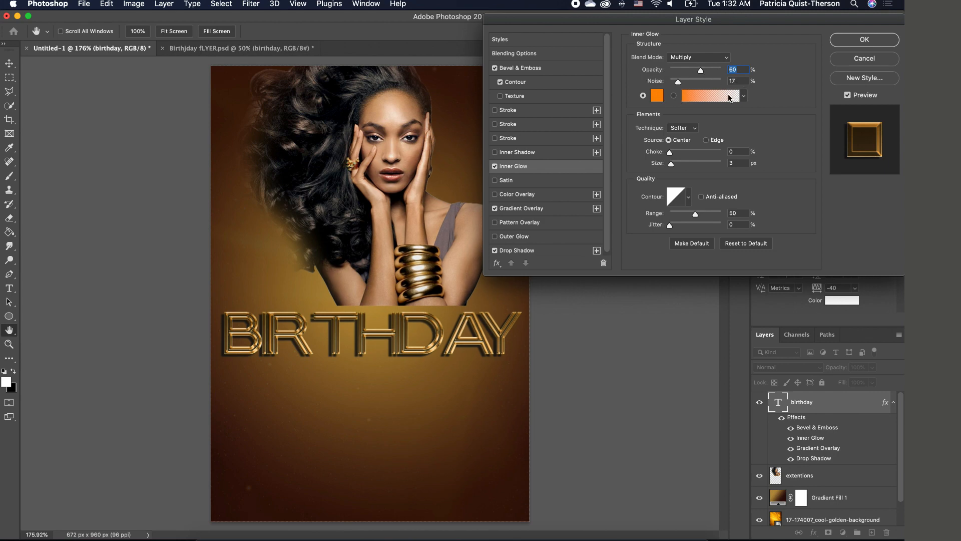
pyautogui.click(657, 96)
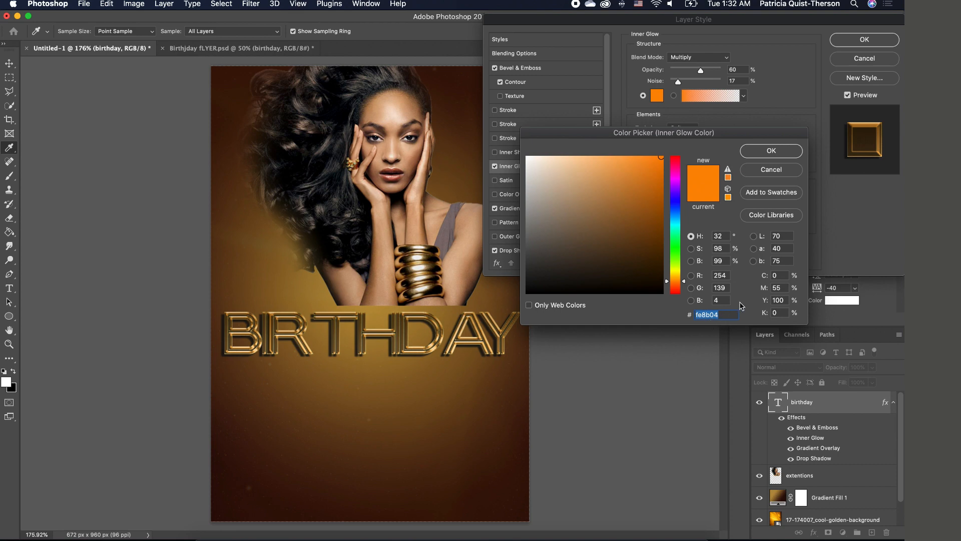
pyautogui.click(769, 151)
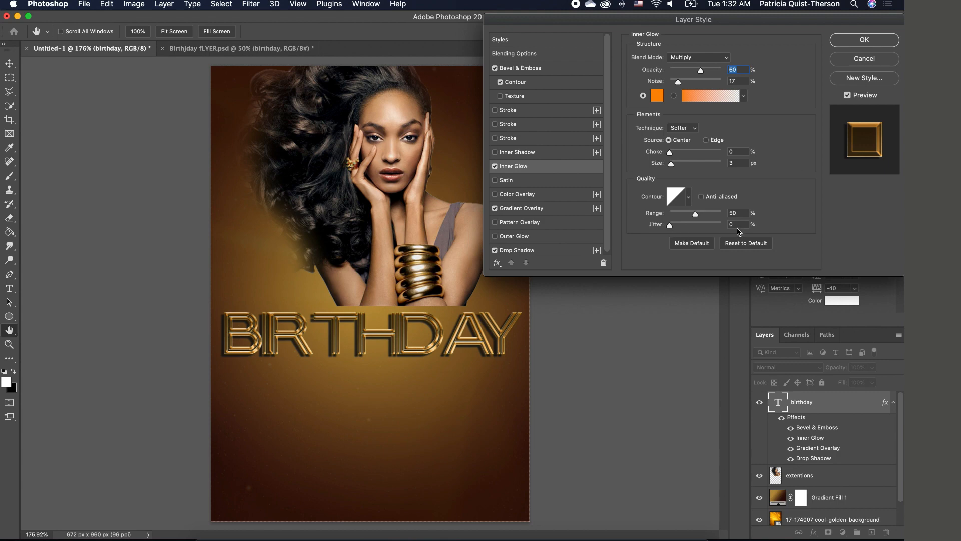
# - Try several contour presets for the Inner Glow and settle on the single-peak one, second in the list
pyautogui.click(689, 197)
pyautogui.click(657, 237)
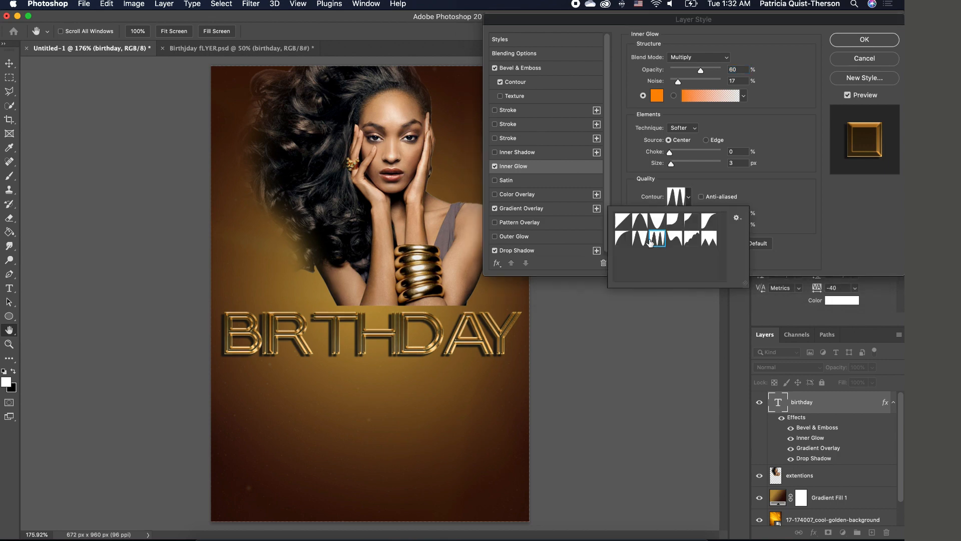
pyautogui.click(643, 240)
pyautogui.click(647, 225)
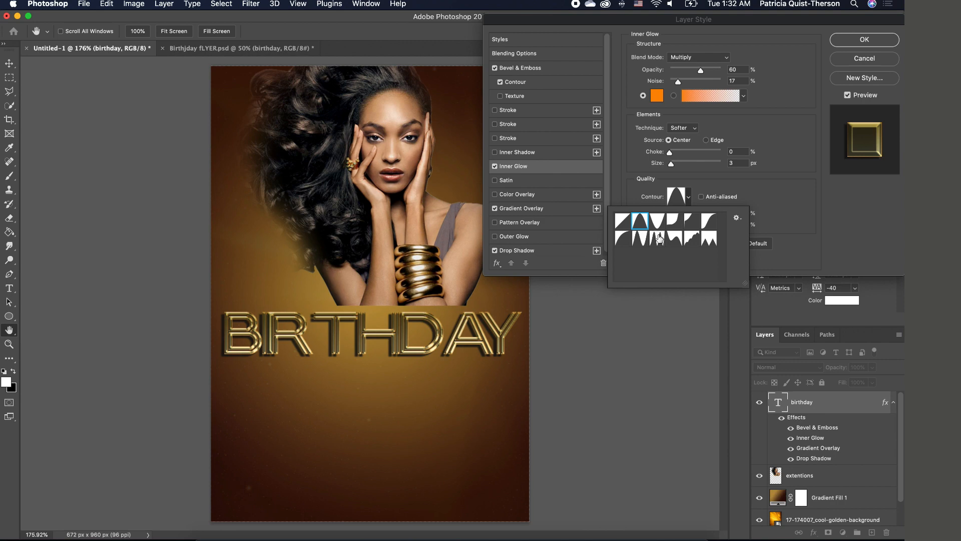
pyautogui.click(659, 239)
pyautogui.click(623, 224)
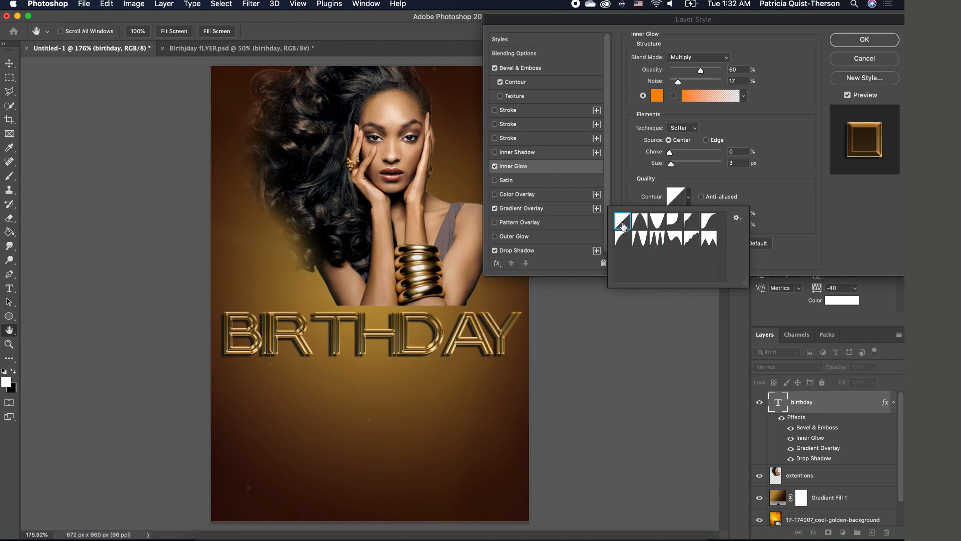
pyautogui.click(643, 223)
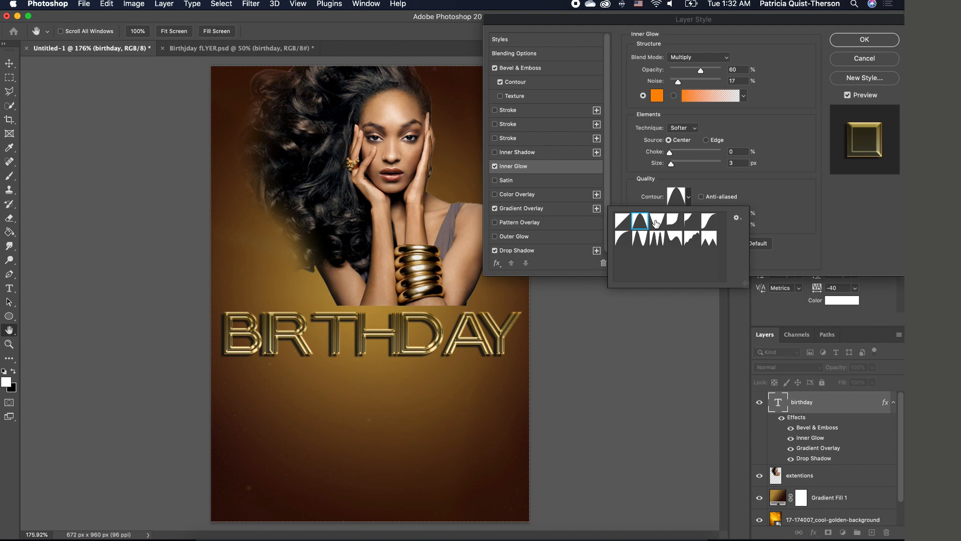
pyautogui.click(780, 202)
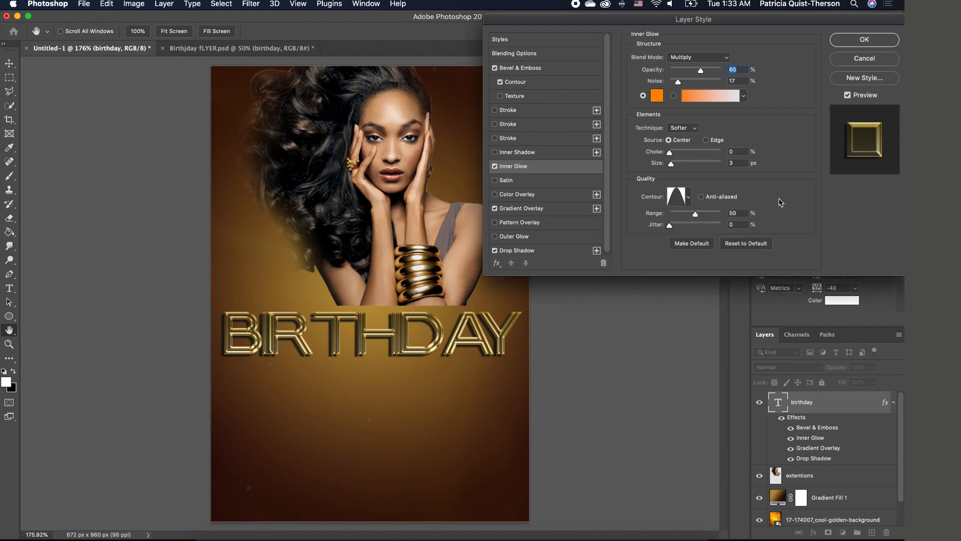
# - Examine the colours of the first and last stops in the Gradient Overlay's gradient
pyautogui.click(566, 215)
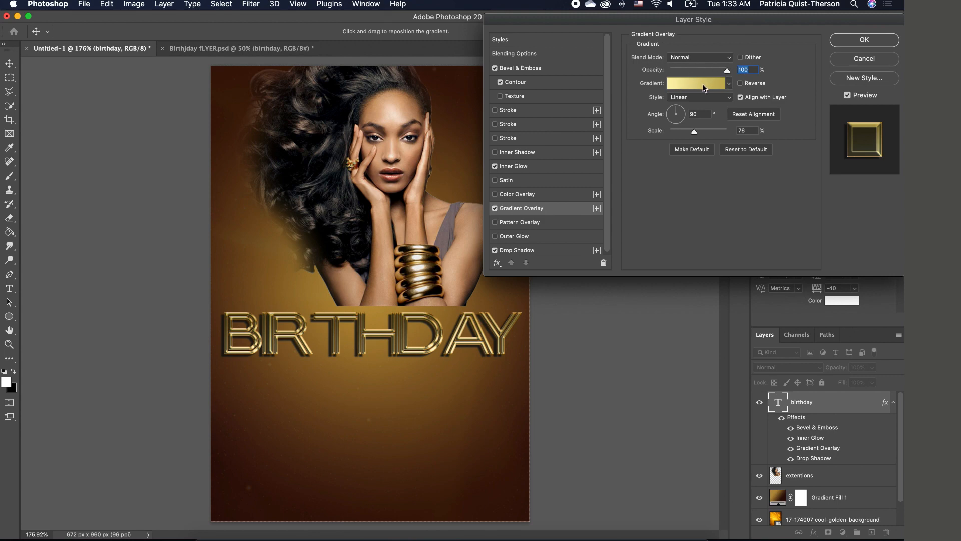
pyautogui.click(704, 87)
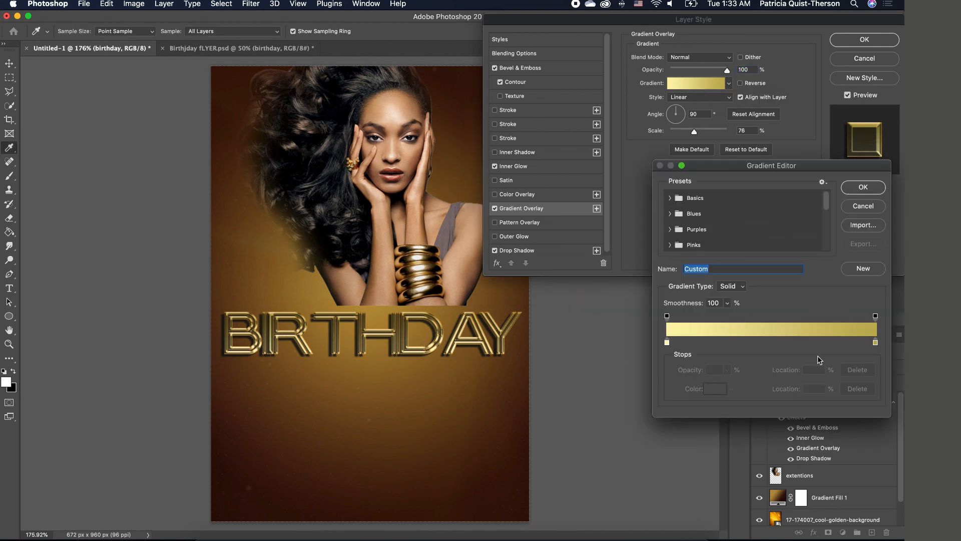
pyautogui.click(667, 343)
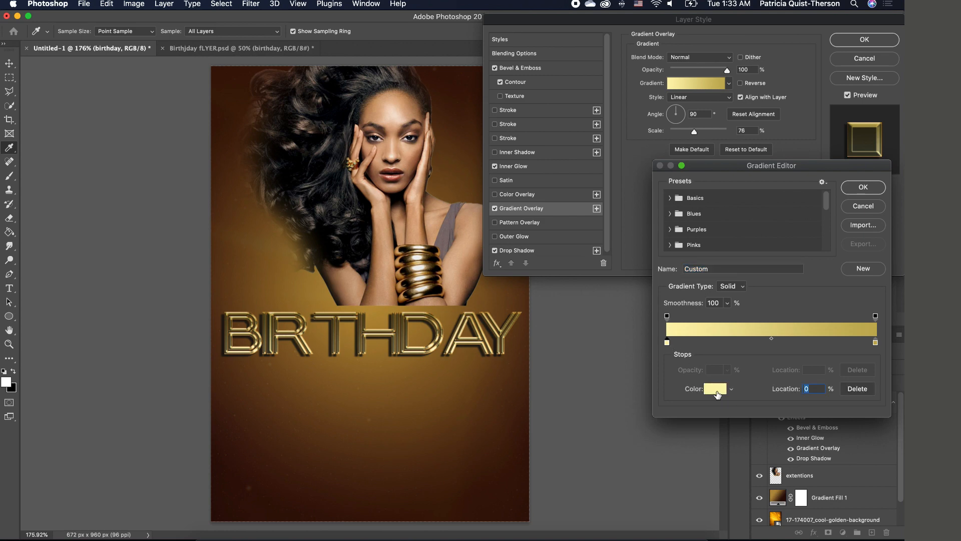
pyautogui.click(716, 389)
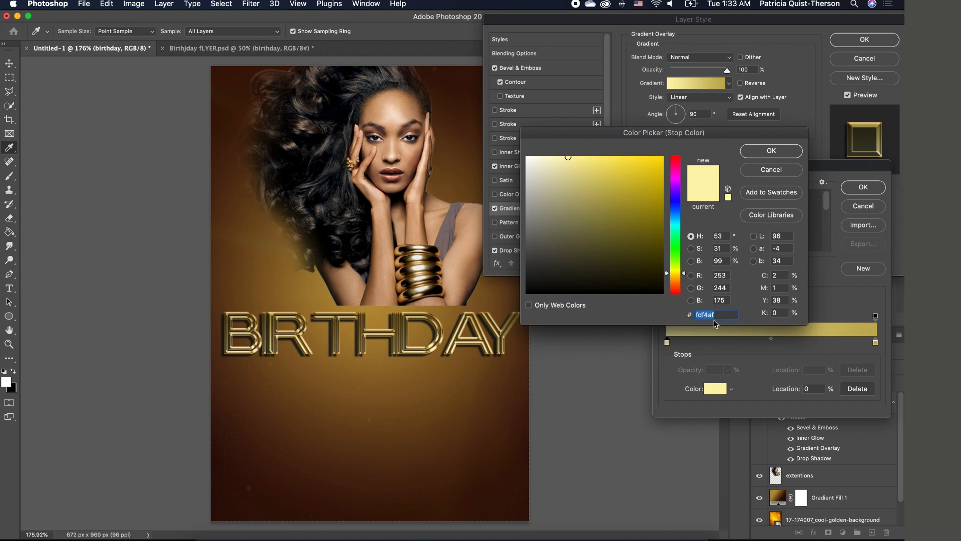
pyautogui.click(777, 150)
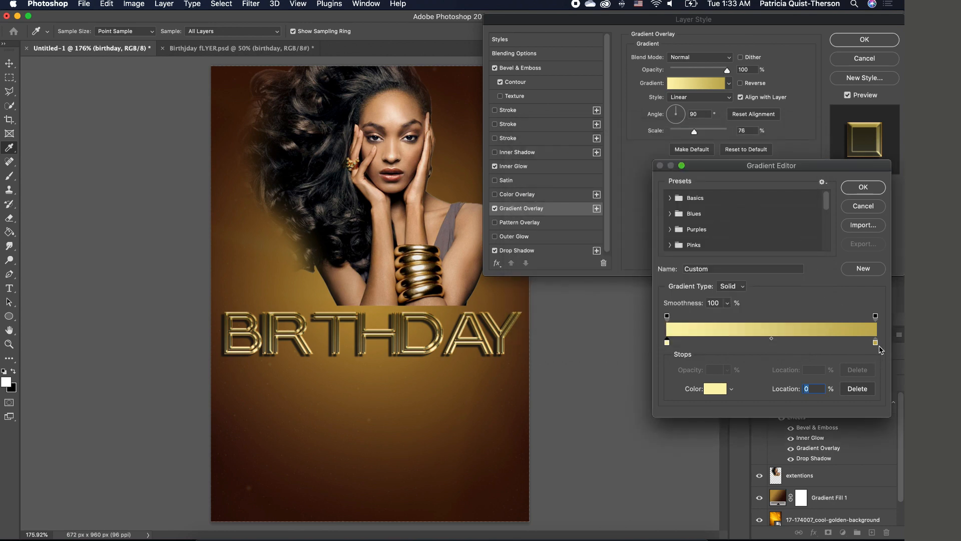
pyautogui.click(876, 343)
pyautogui.click(716, 389)
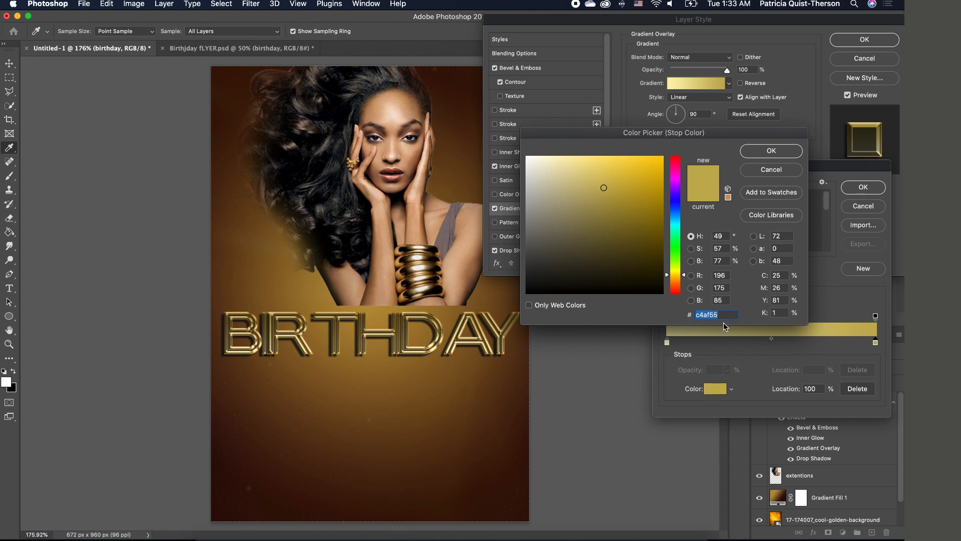
pyautogui.click(771, 151)
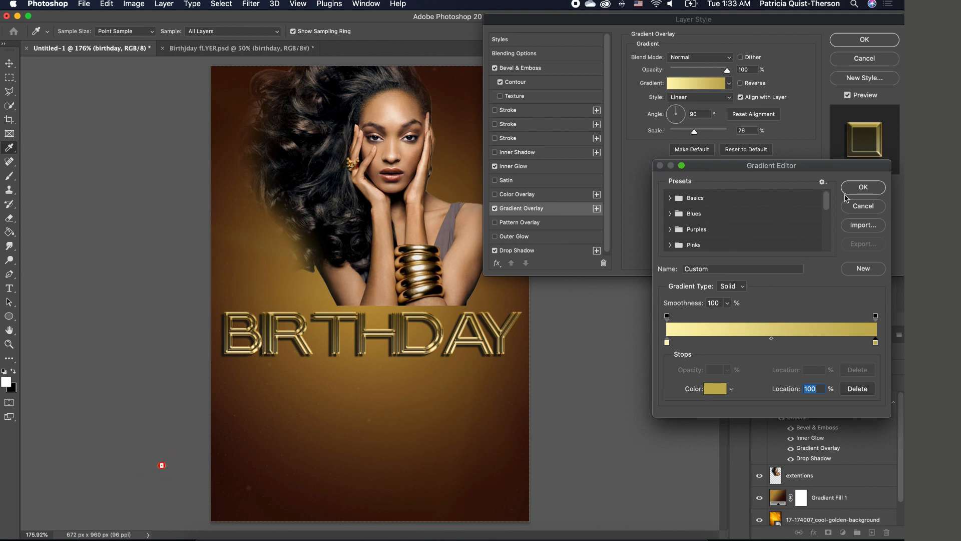
pyautogui.click(868, 193)
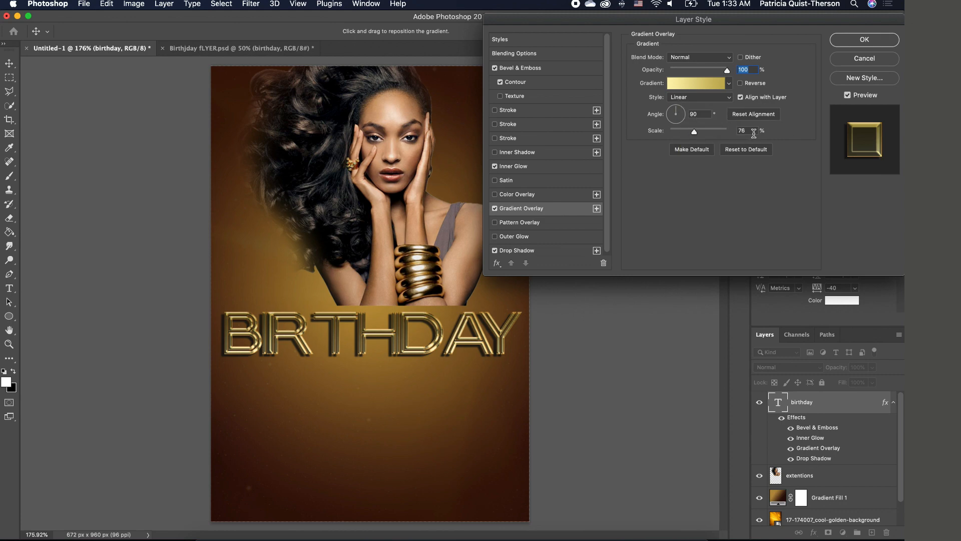
# - Review the Drop Shadow settings and apply the edited layer style to the birthday text
pyautogui.click(544, 253)
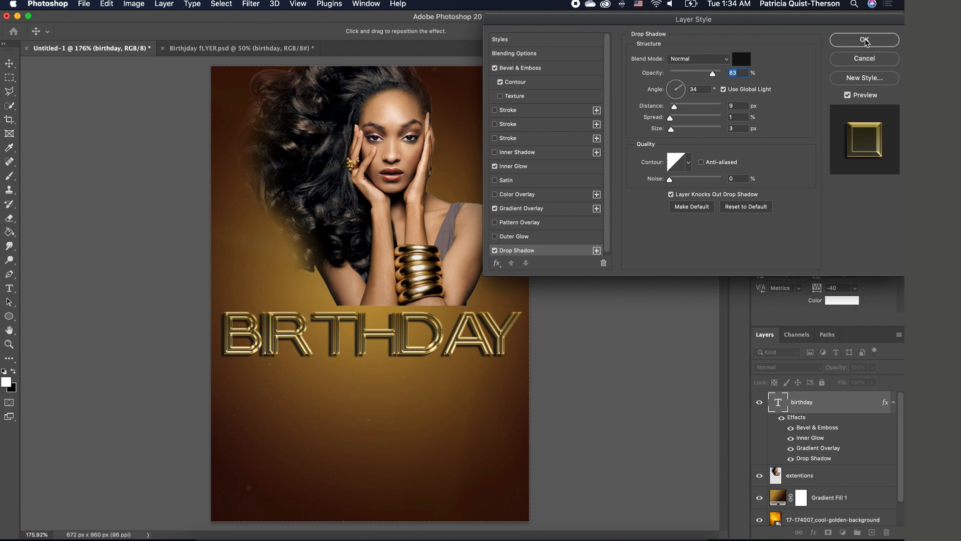
pyautogui.click(865, 40)
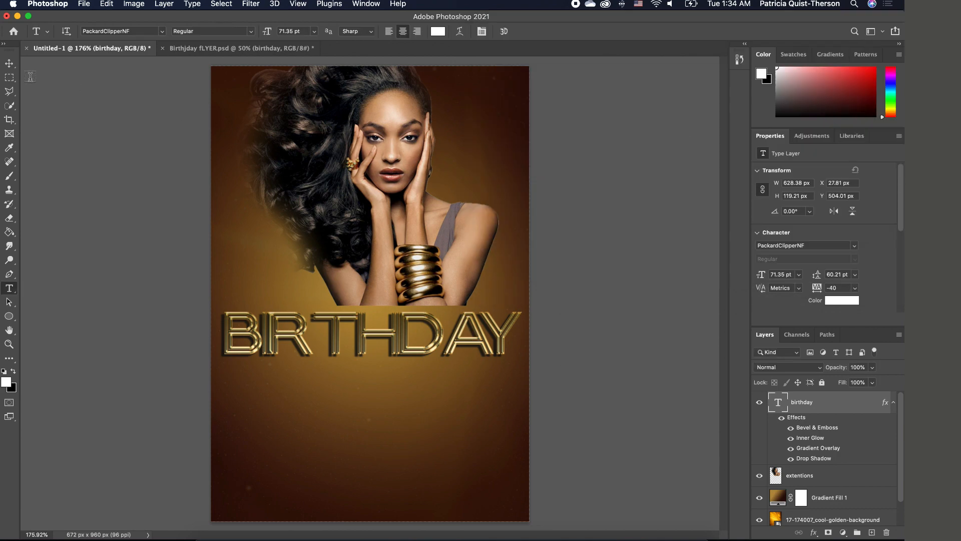
# - Add a separate white text line reading "Party" in the Autography font near the bottom of the flyer
pyautogui.click(9, 63)
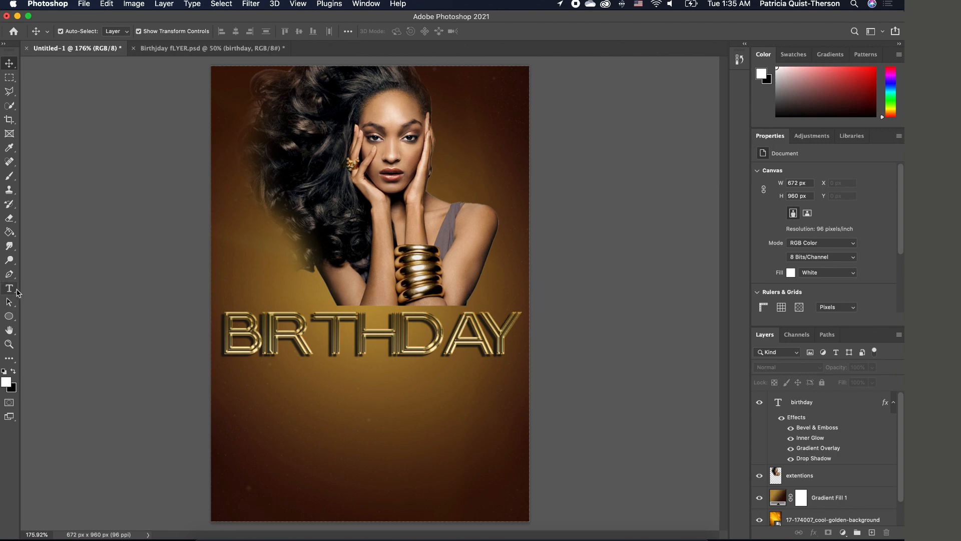
pyautogui.click(13, 291)
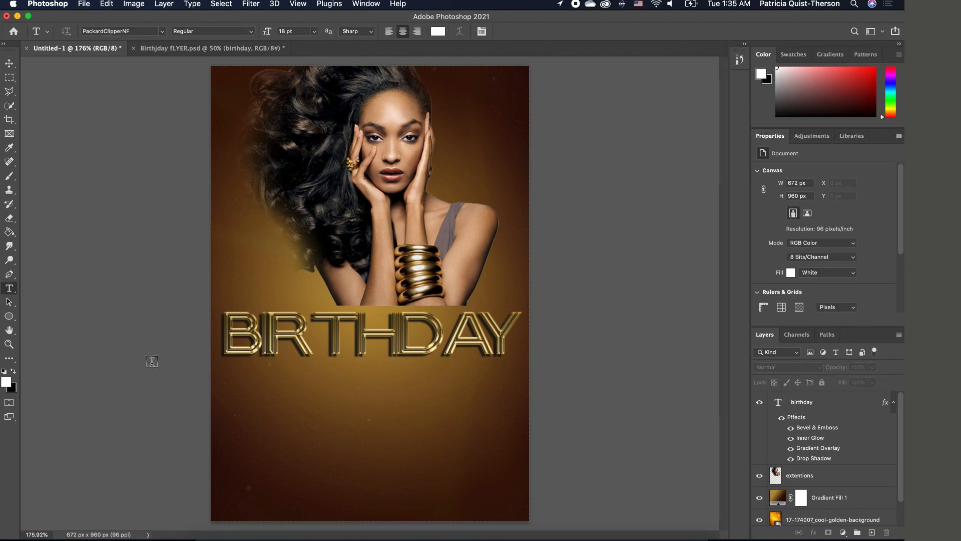
pyautogui.click(312, 458)
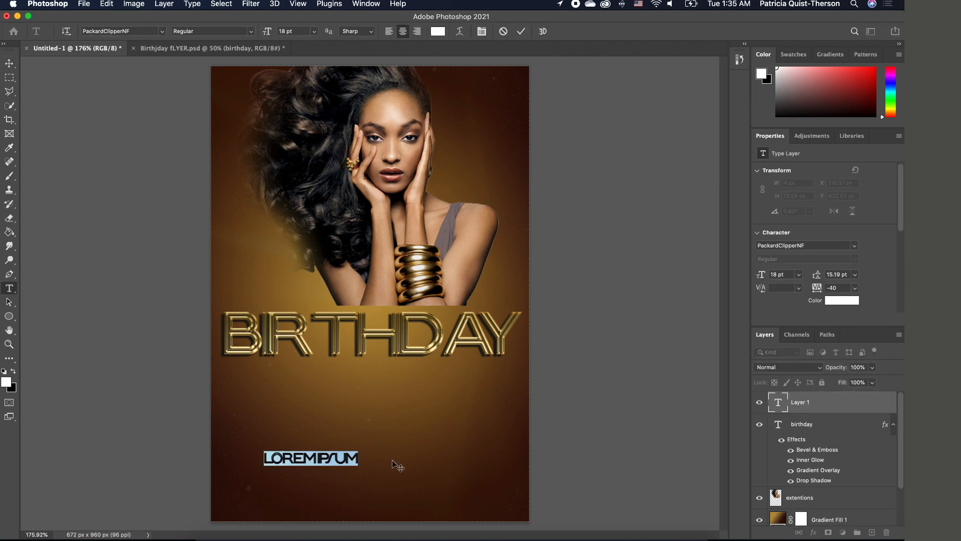
pyautogui.click(162, 31)
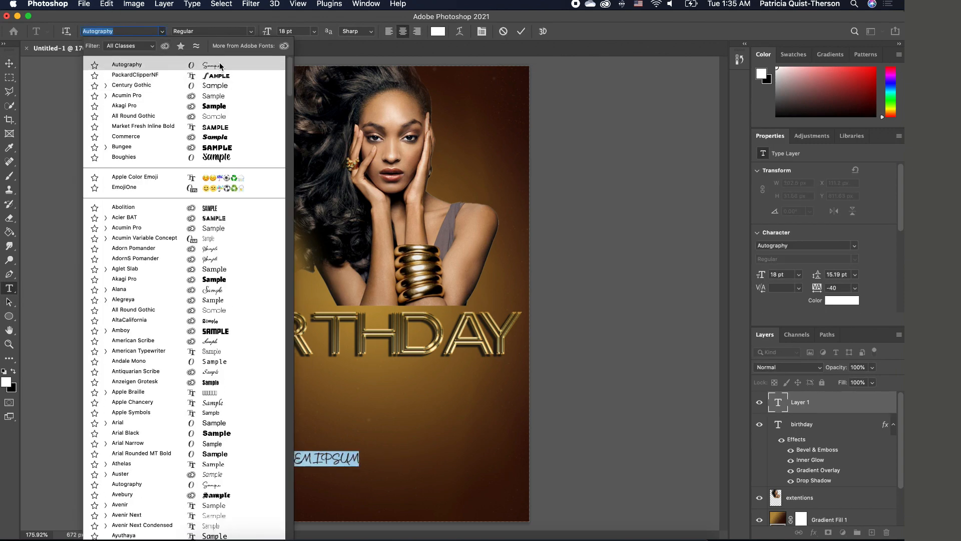
pyautogui.click(220, 65)
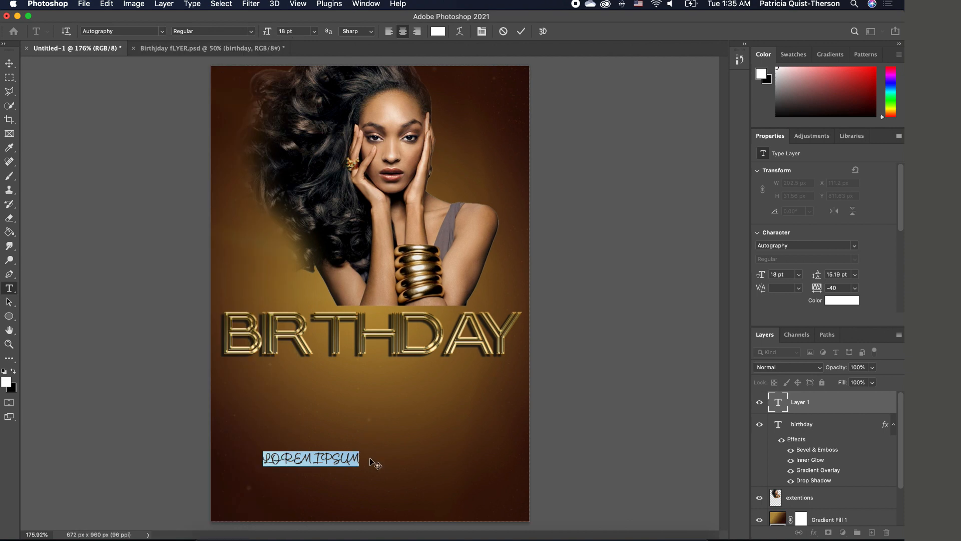
pyautogui.write('PARTY')
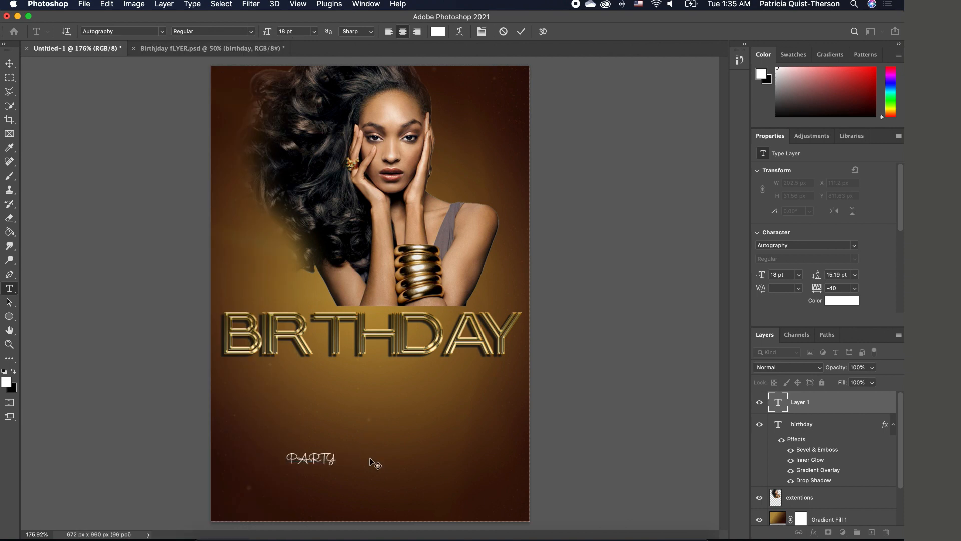
pyautogui.press('BackSpace')
pyautogui.write('Y')
pyautogui.click(9, 63)
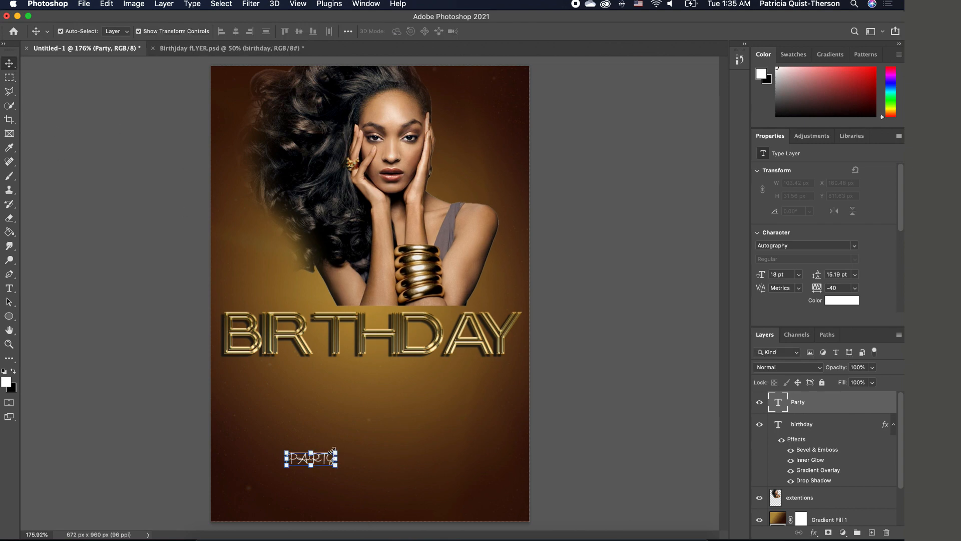
# - Enlarge the Party text to about 399% and place it directly below the BIRTHDAY title
pyautogui.moveTo(334, 447); pyautogui.dragTo(467, 358)
pyautogui.moveTo(401, 444); pyautogui.dragTo(387, 387)
pyautogui.scroll(-5, 758, 227)
pyautogui.click(757, 226)
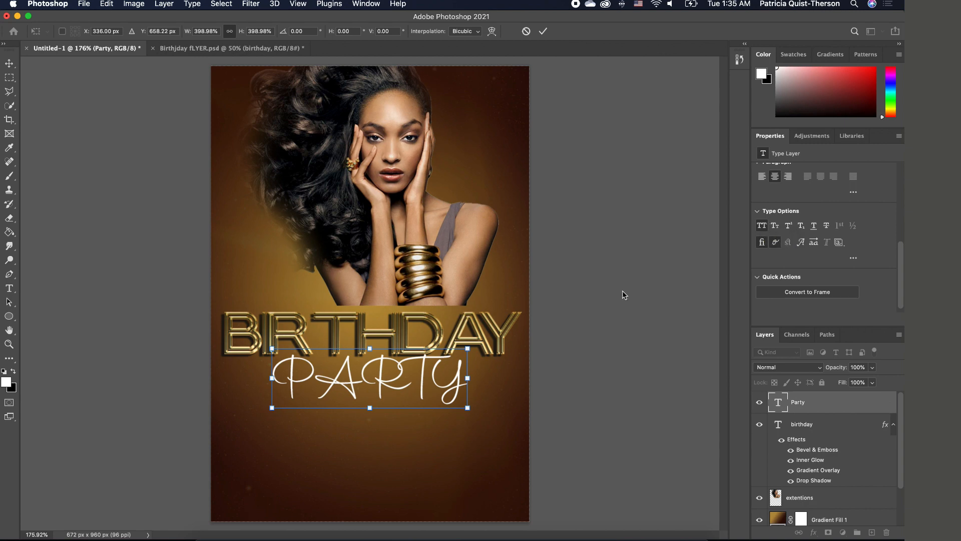
pyautogui.press('Return')
# - Turn off All Caps for the Party text
pyautogui.doubleClick(391, 383)
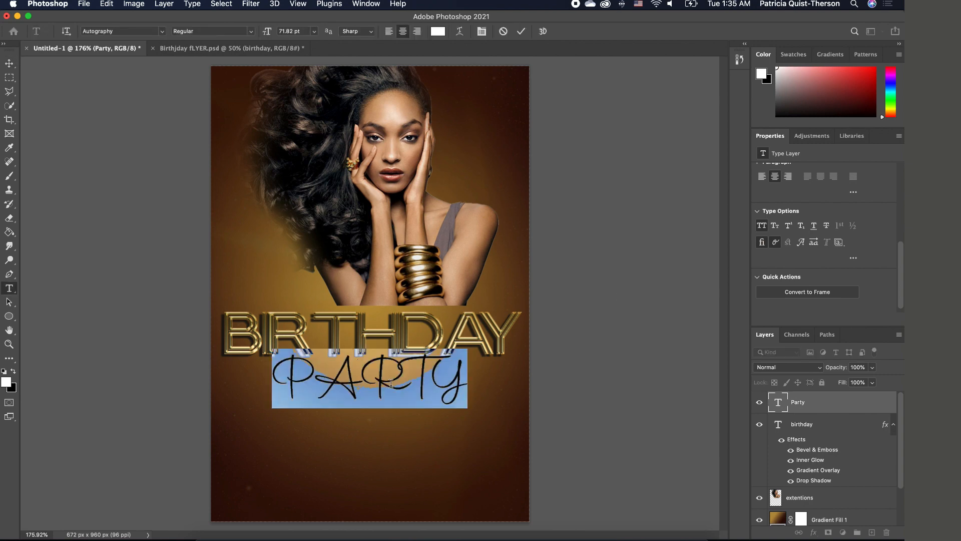
pyautogui.click(762, 225)
pyautogui.click(601, 323)
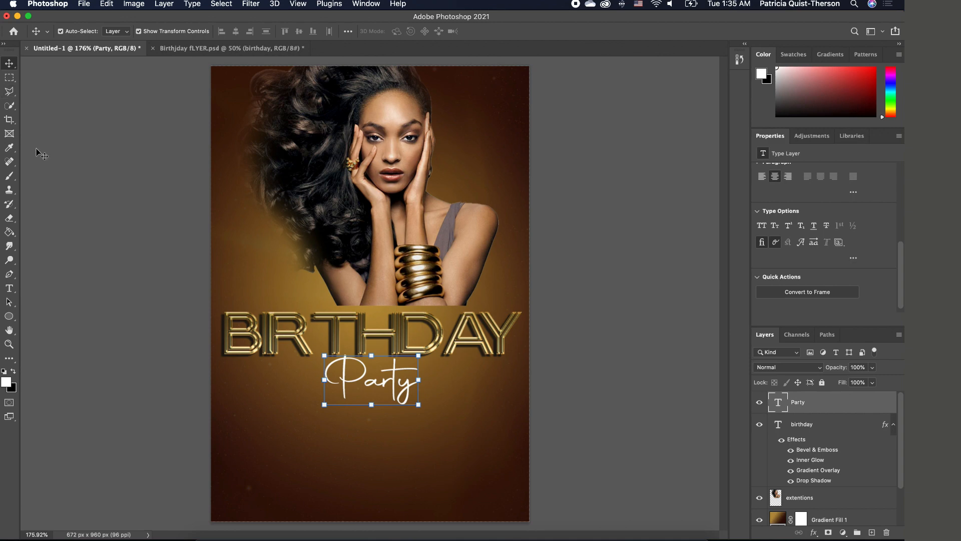
# - Scale the Party text up to about 169% and centre it so it overlaps the lower part of the BIRTHDAY title
pyautogui.click(422, 354)
pyautogui.moveTo(422, 354); pyautogui.dragTo(482, 328)
pyautogui.moveTo(447, 383); pyautogui.dragTo(408, 376)
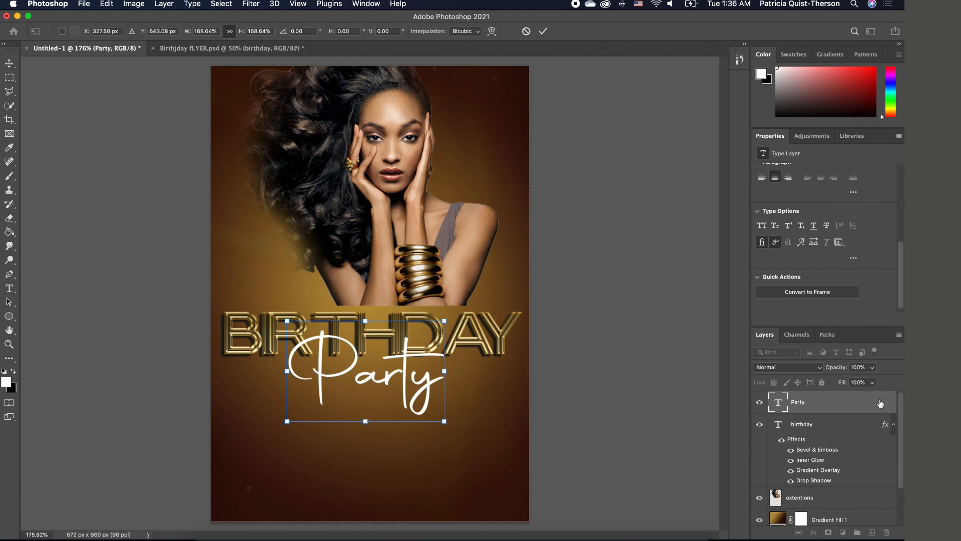
pyautogui.press('Return')
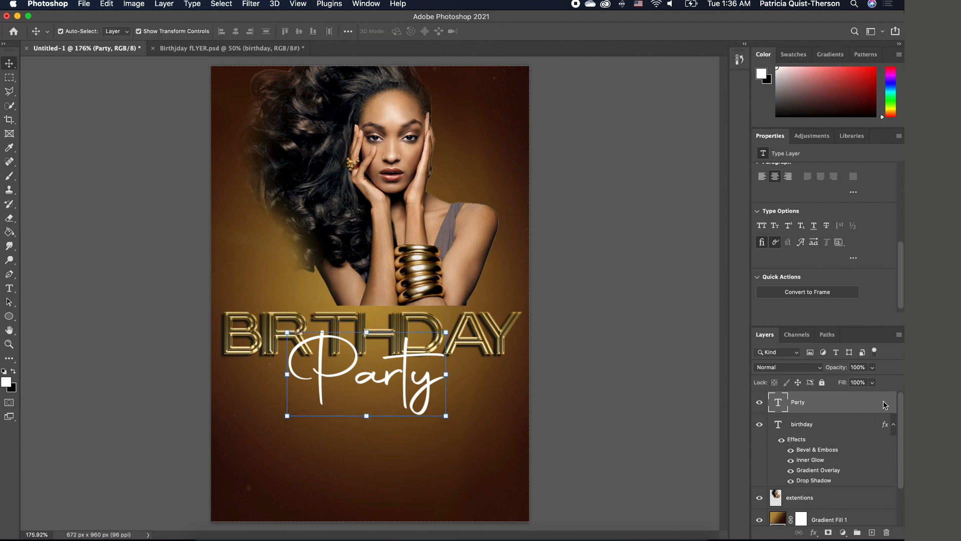
# - Add a Drop Shadow layer style to the Party text
pyautogui.doubleClick(887, 401)
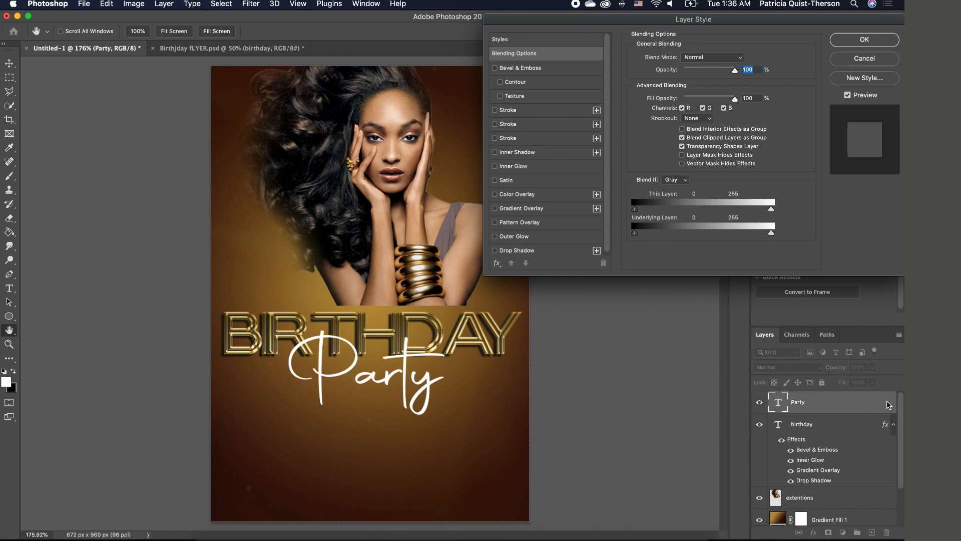
pyautogui.click(495, 251)
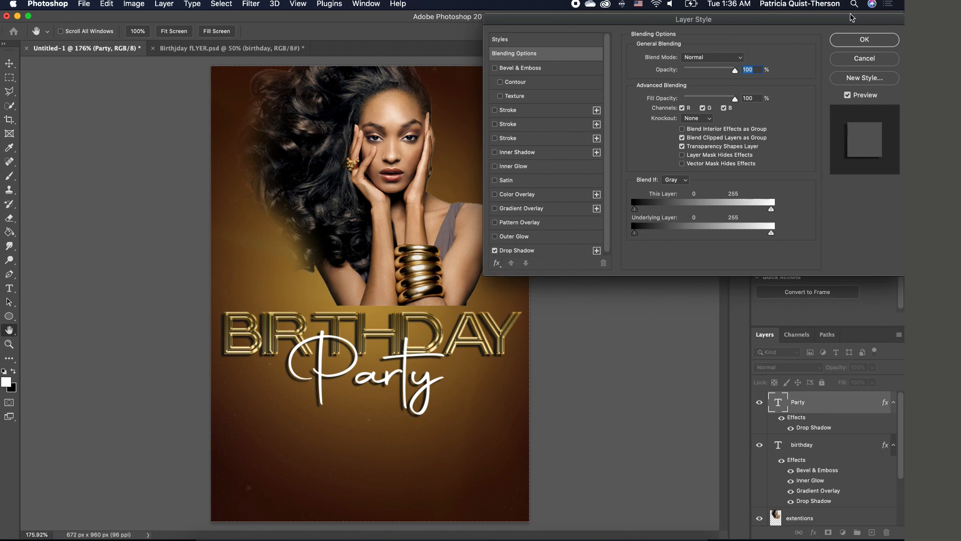
pyautogui.click(853, 40)
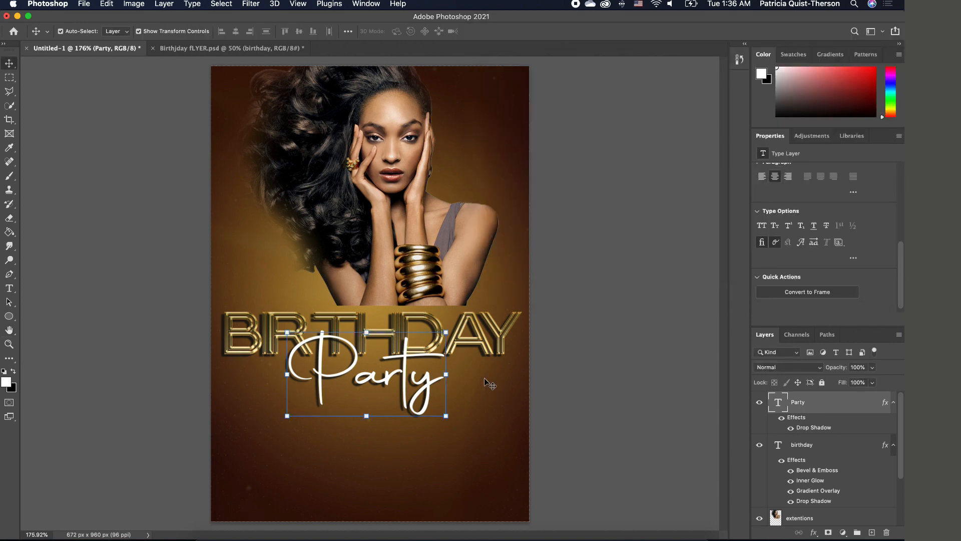
# - Try replacing the BIRTHDAY title's wording with GOLD and enlarging it to nearly the flyer's width
pyautogui.click(483, 336)
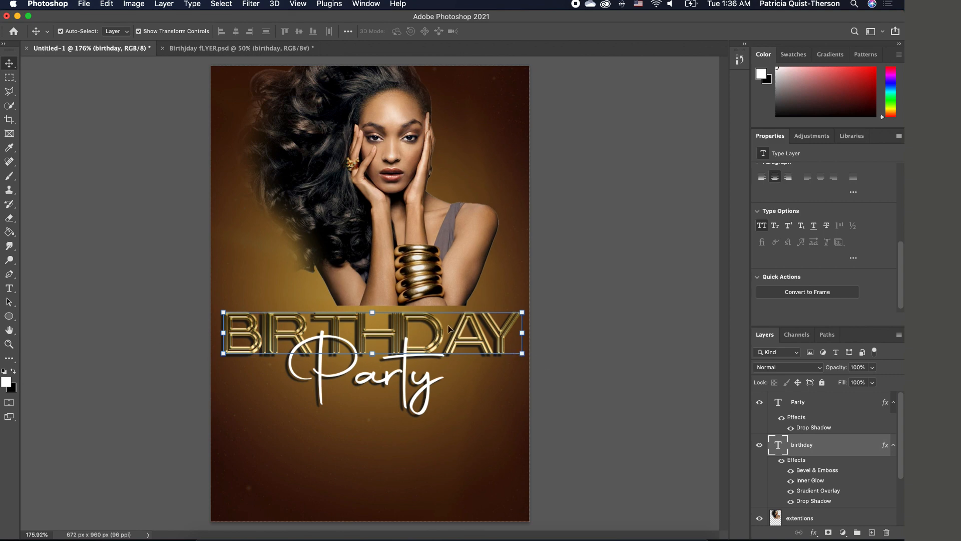
pyautogui.doubleClick(493, 325)
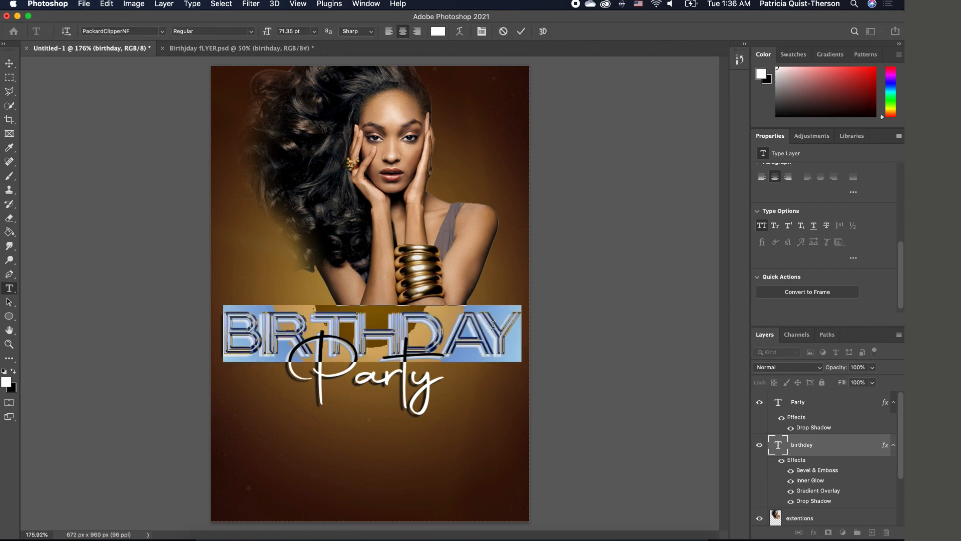
pyautogui.write('GOLD')
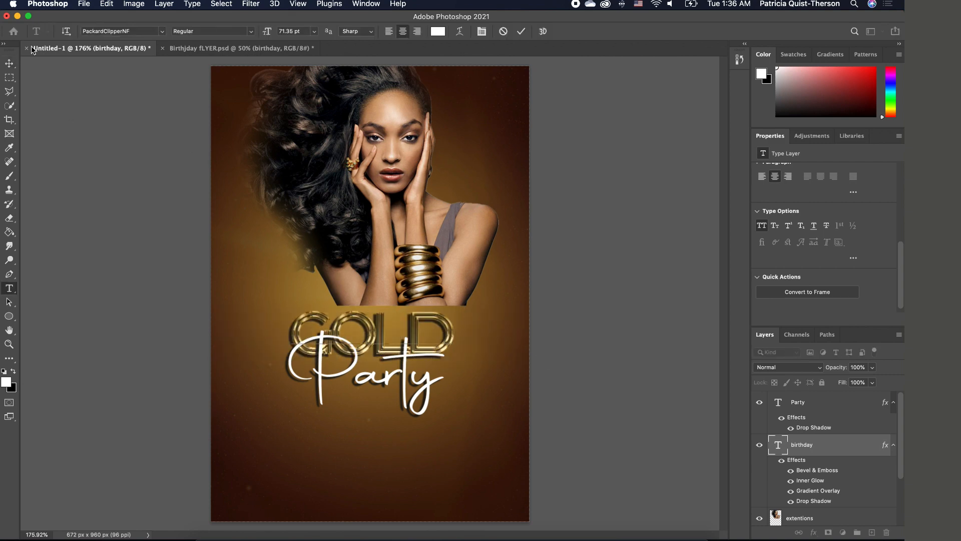
pyautogui.click(9, 63)
pyautogui.moveTo(455, 306); pyautogui.dragTo(543, 272)
pyautogui.moveTo(290, 275); pyautogui.dragTo(262, 264)
pyautogui.moveTo(408, 329); pyautogui.dragTo(369, 351)
pyautogui.press('Return')
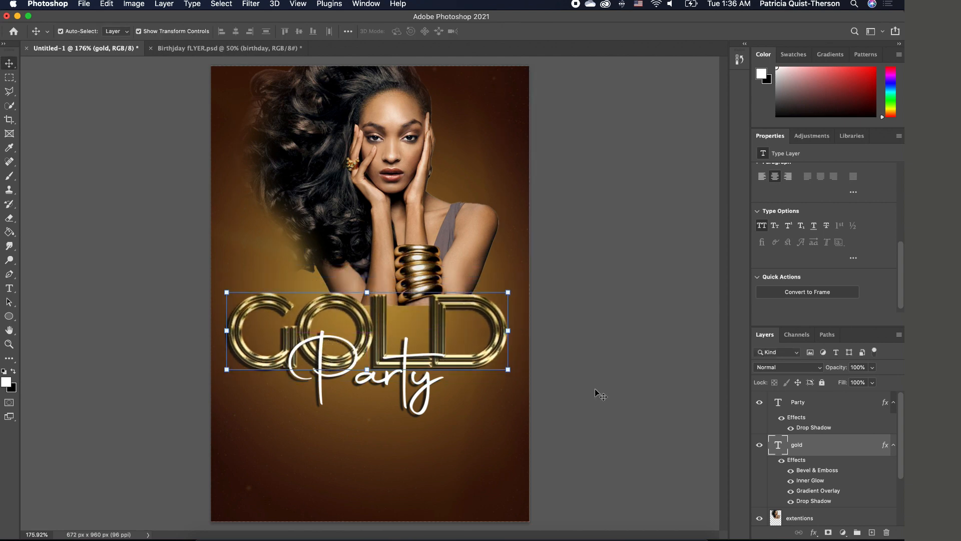
pyautogui.click(589, 385)
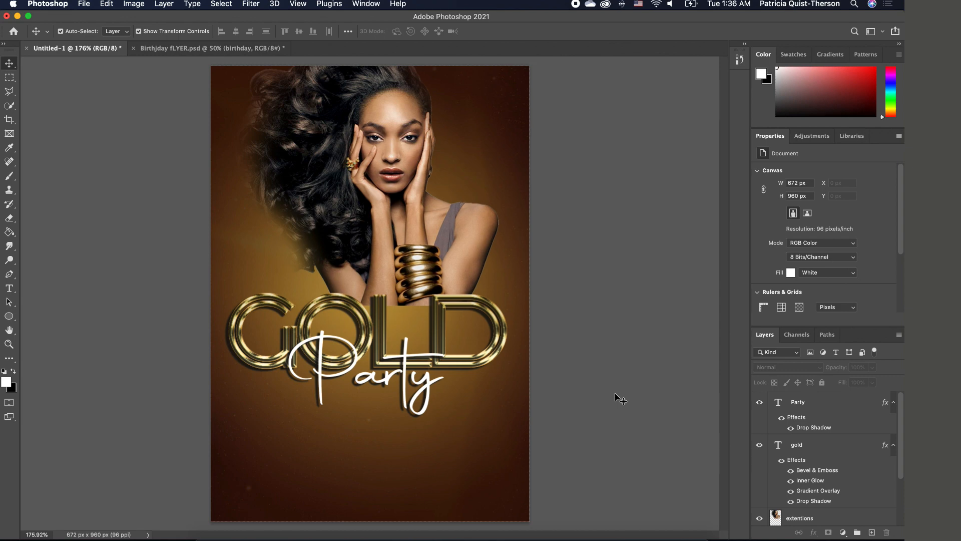
pyautogui.moveTo(405, 394); pyautogui.dragTo(415, 394)
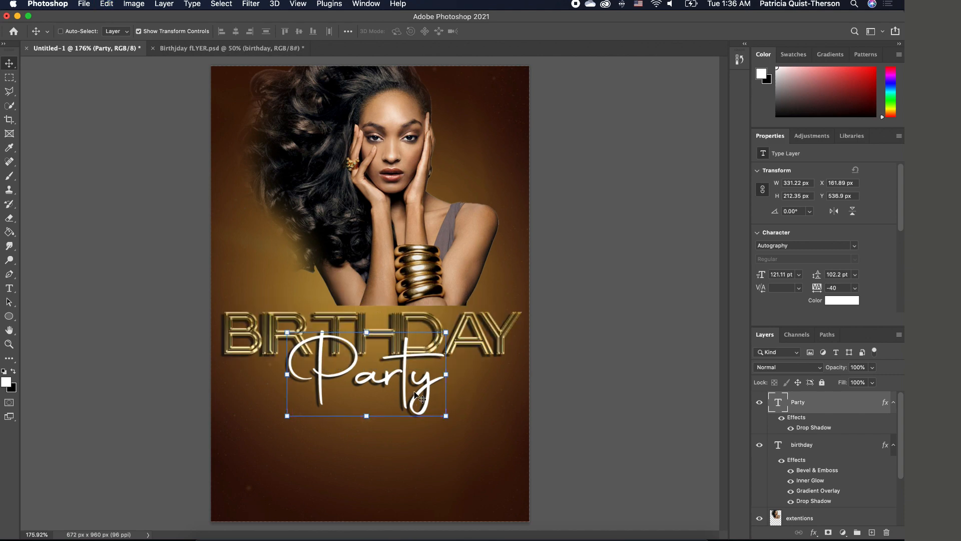
pyautogui.click(594, 364)
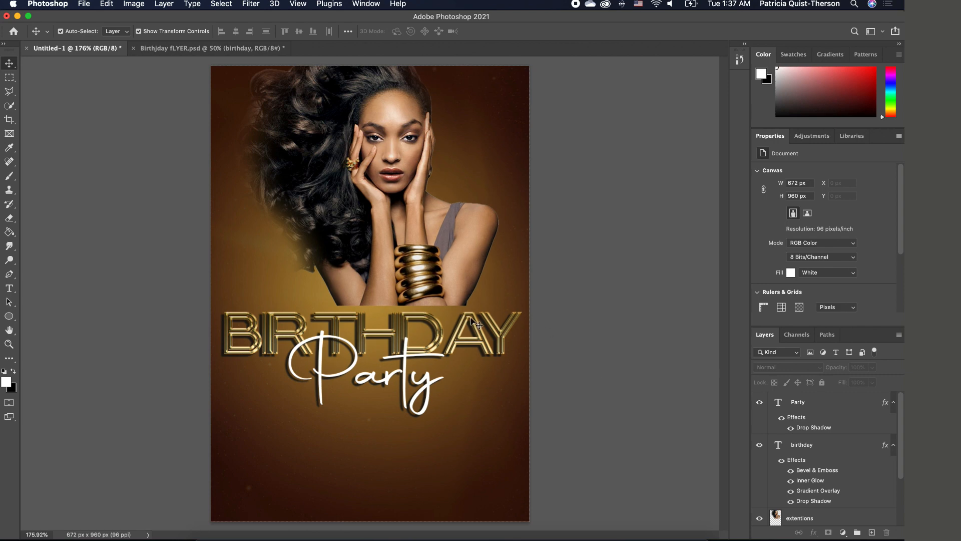
pyautogui.click(478, 335)
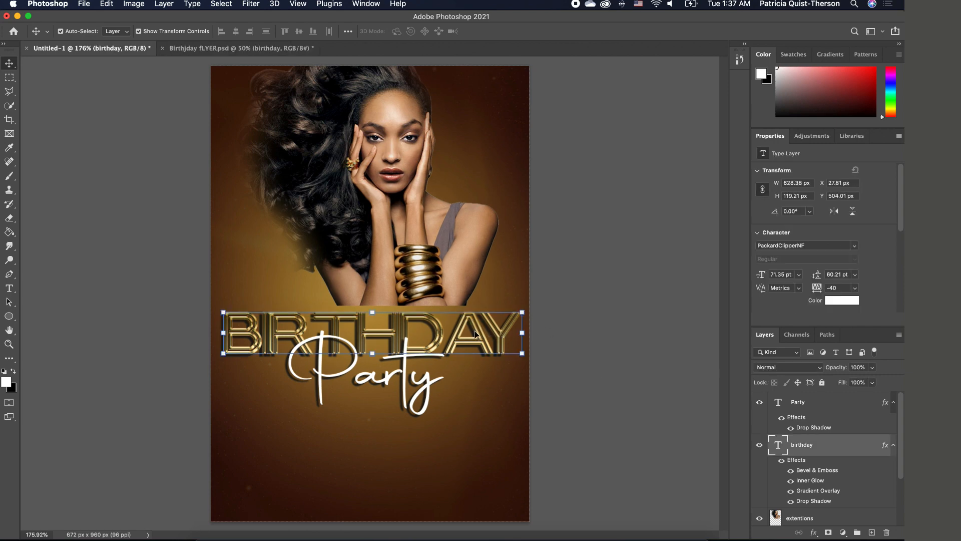
pyautogui.click(439, 260)
pyautogui.click(585, 298)
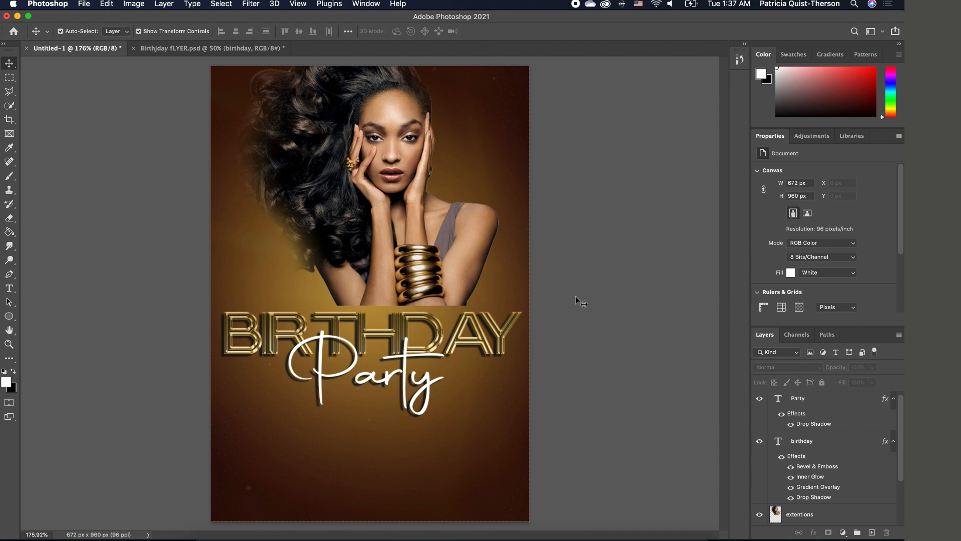
# - Duplicate the woman's photo layer "extentions" and hide the original
pyautogui.click(395, 213)
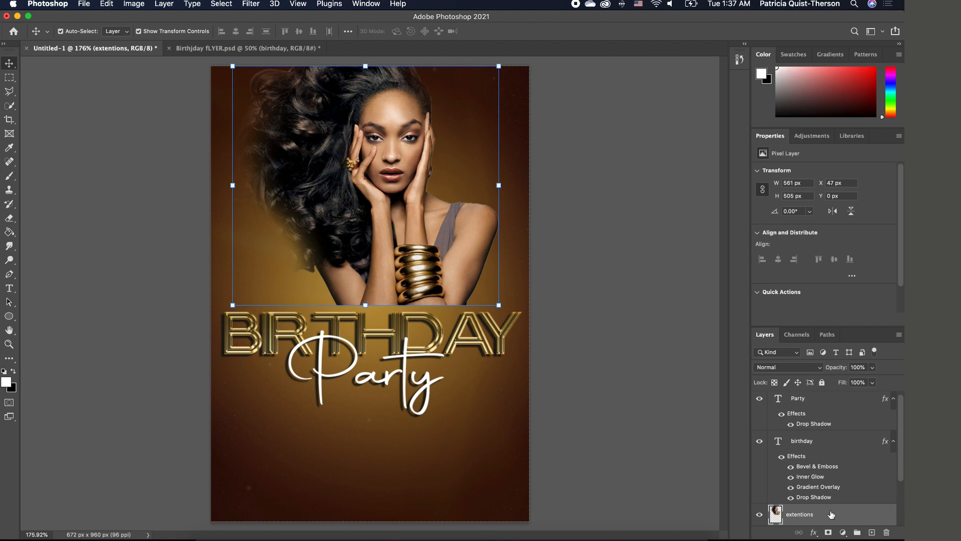
pyautogui.press('super+j')
pyautogui.scroll(-2, 889, 473)
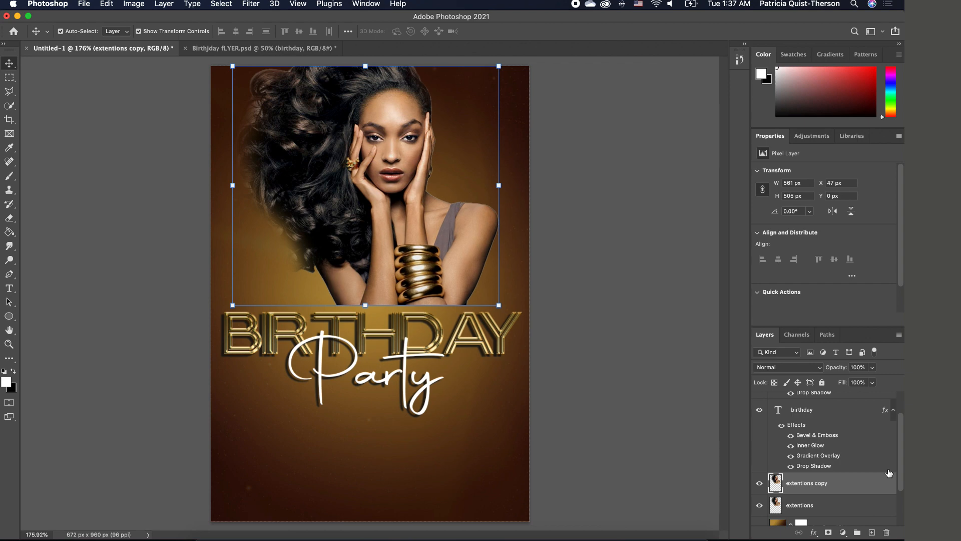
pyautogui.click(761, 505)
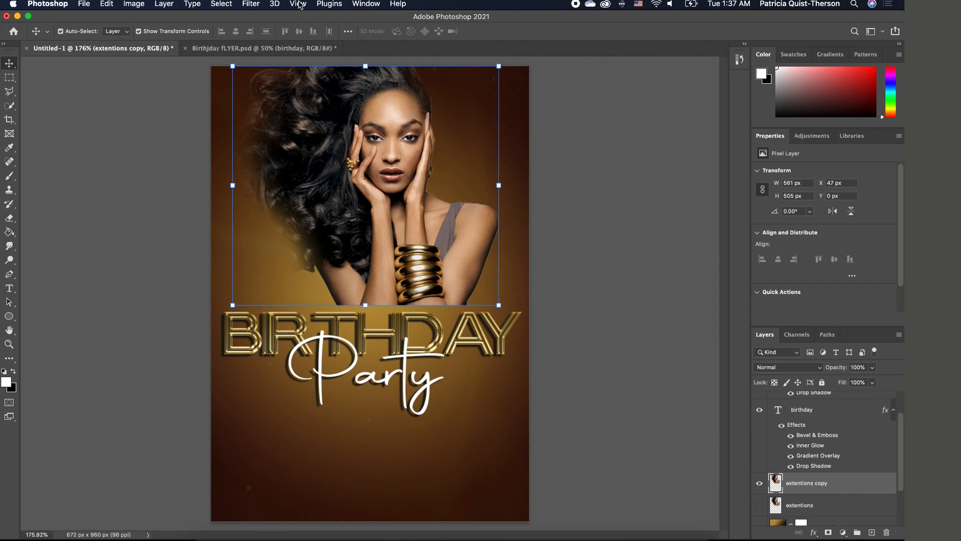
# - Open the Liquify filter on the photo copy and ready the Forward Warp tool with a brush size of 175
pyautogui.click(251, 5)
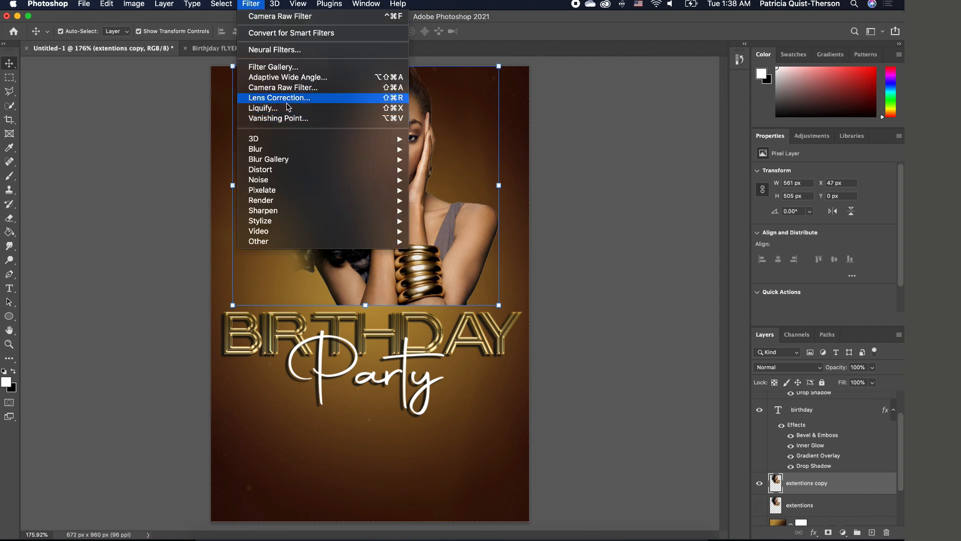
pyautogui.click(286, 108)
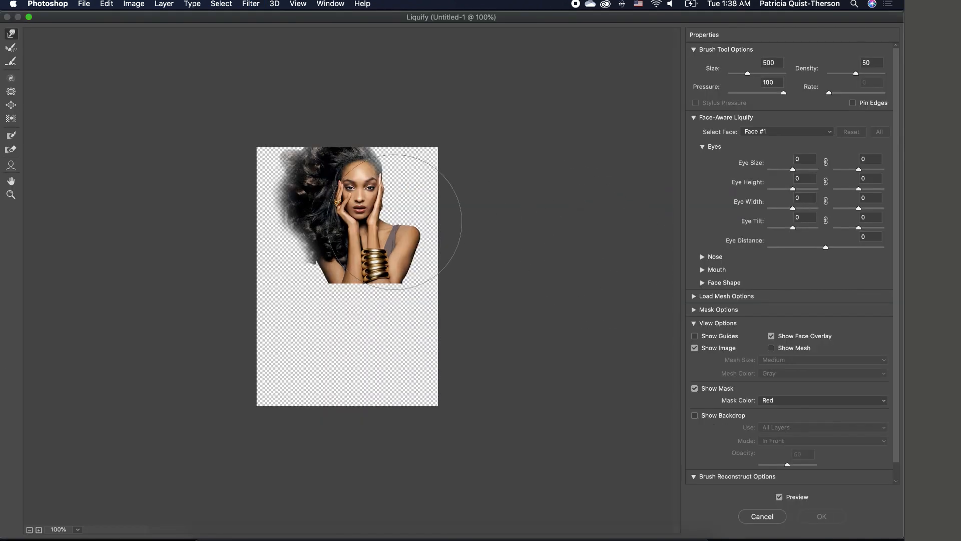
pyautogui.scroll(3, 407, 207)
pyautogui.scroll(3, 407, 207)
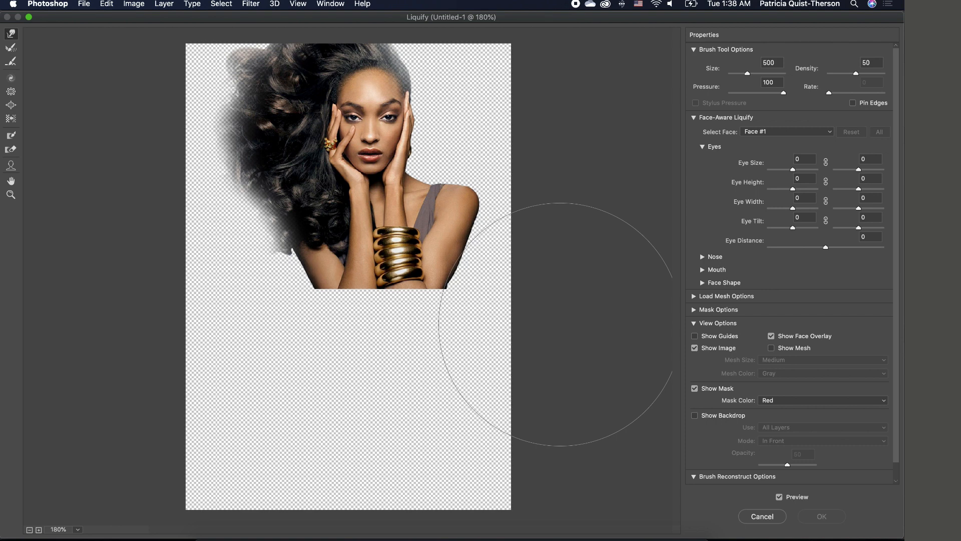
pyautogui.press('[')
pyautogui.press('[')
pyautogui.press('[')
pyautogui.press('[')
pyautogui.press('[')
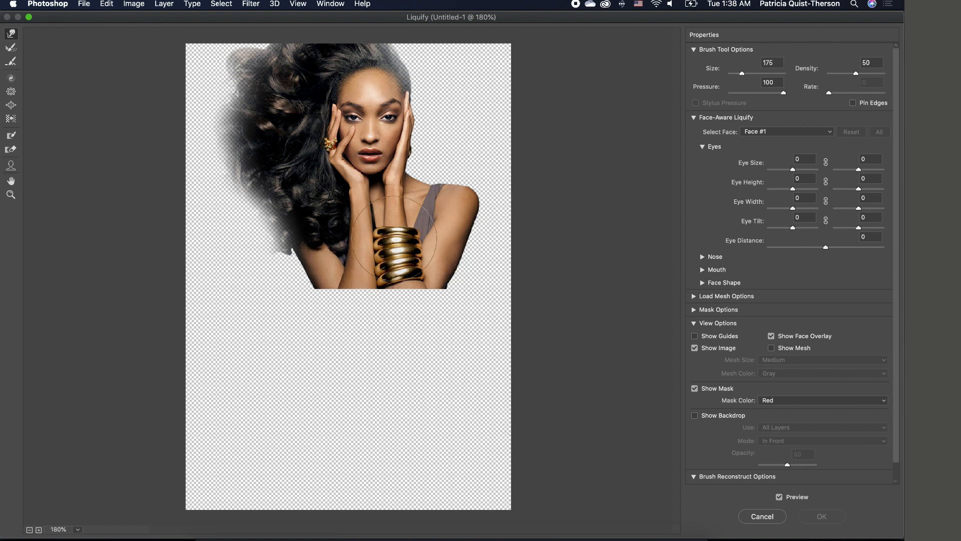
pyautogui.click(11, 34)
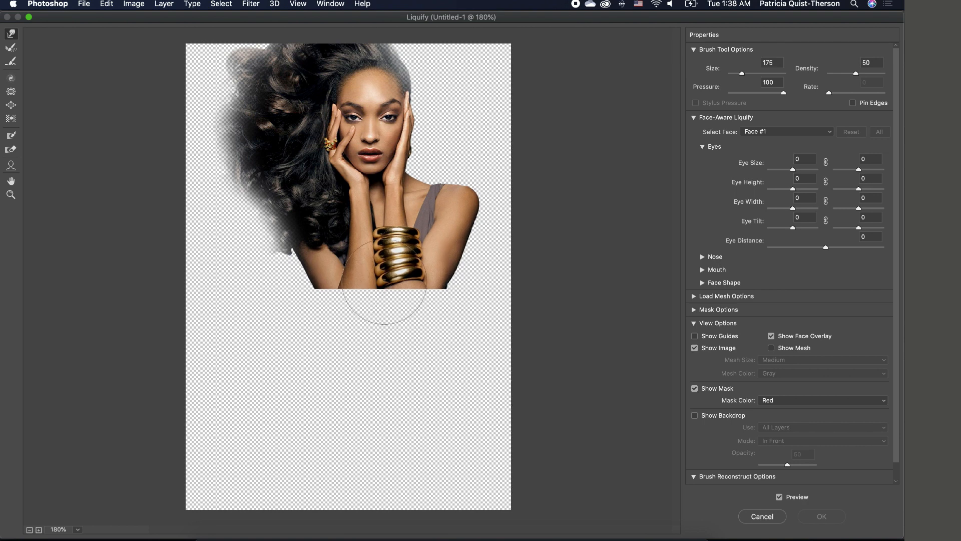
# - Pull the gold bracelets and the forearm on the right downward and outward with Forward Warp to form a flared gold skirt
pyautogui.moveTo(381, 275); pyautogui.dragTo(347, 381)
pyautogui.moveTo(402, 268); pyautogui.dragTo(505, 412)
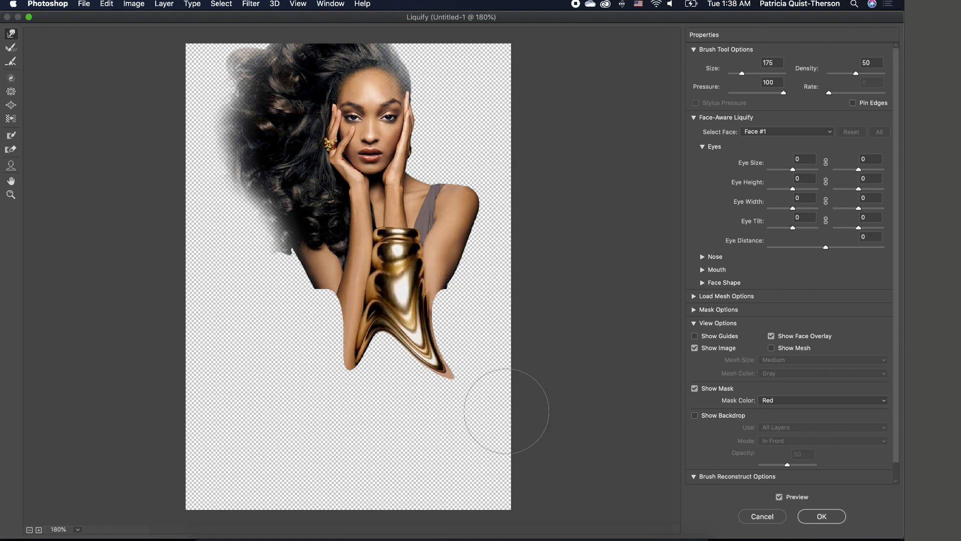
pyautogui.moveTo(377, 319); pyautogui.dragTo(397, 373)
pyautogui.moveTo(401, 282); pyautogui.dragTo(470, 379)
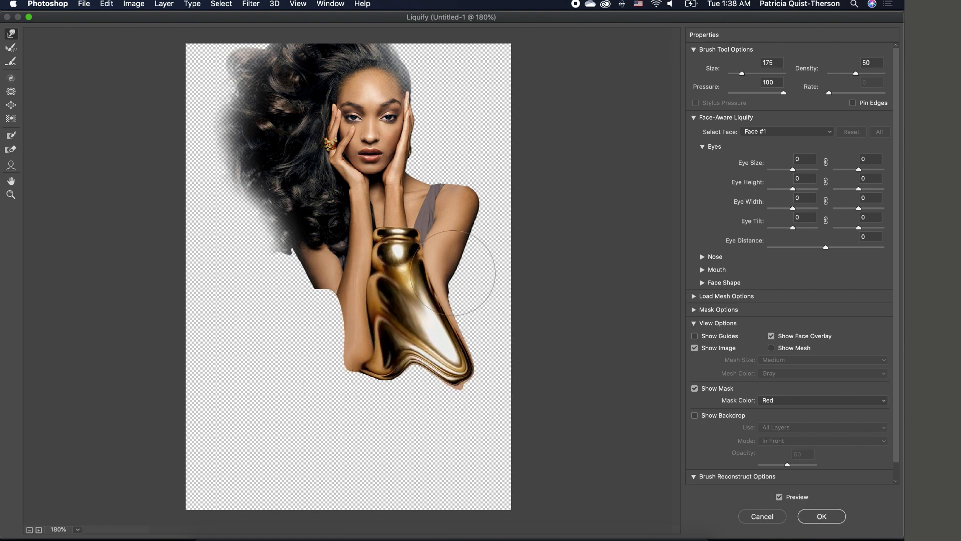
pyautogui.moveTo(453, 274); pyautogui.dragTo(535, 376)
pyautogui.moveTo(477, 341); pyautogui.dragTo(555, 399)
pyautogui.moveTo(427, 354)
pyautogui.mouseDown()
pyautogui.moveTo(456, 454)
pyautogui.moveTo(370, 432)
pyautogui.mouseUp()
pyautogui.moveTo(408, 388)
pyautogui.mouseDown()
pyautogui.moveTo(408, 435)
pyautogui.moveTo(526, 440)
pyautogui.mouseUp()
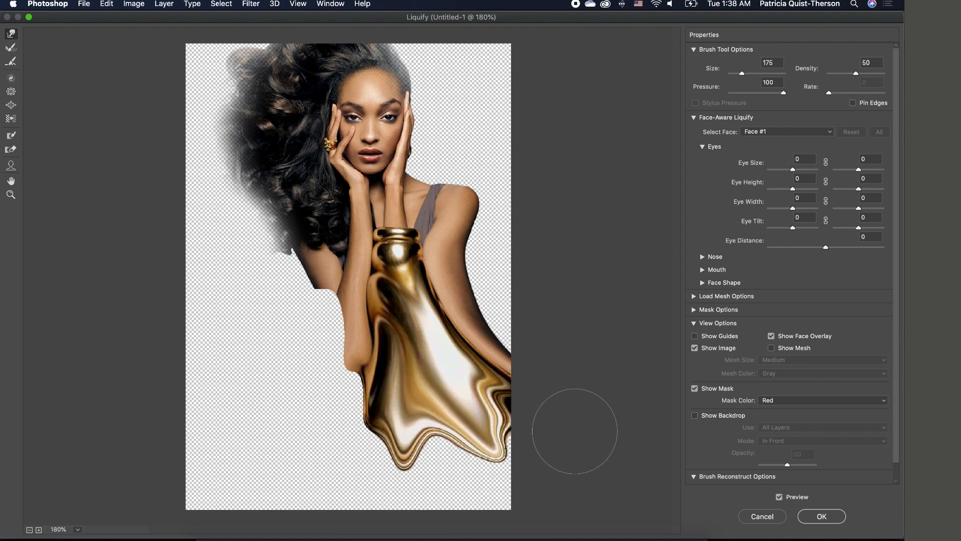
pyautogui.moveTo(428, 437); pyautogui.dragTo(430, 478)
# - Stretch the arm on the left outward with Forward Warp until its fabric-like folds run past the canvas's left edge
pyautogui.moveTo(375, 346); pyautogui.dragTo(293, 426)
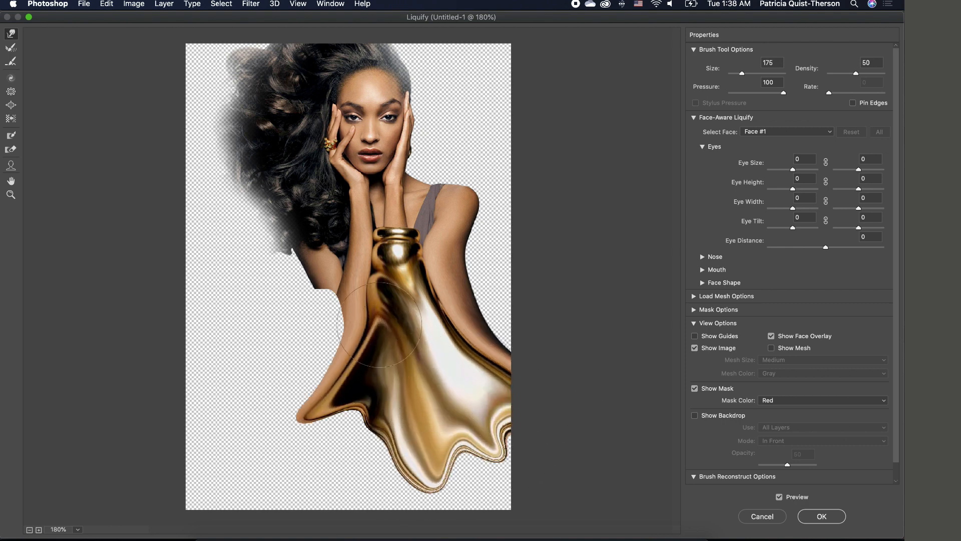
pyautogui.moveTo(362, 331); pyautogui.dragTo(266, 374)
pyautogui.moveTo(321, 285); pyautogui.dragTo(212, 376)
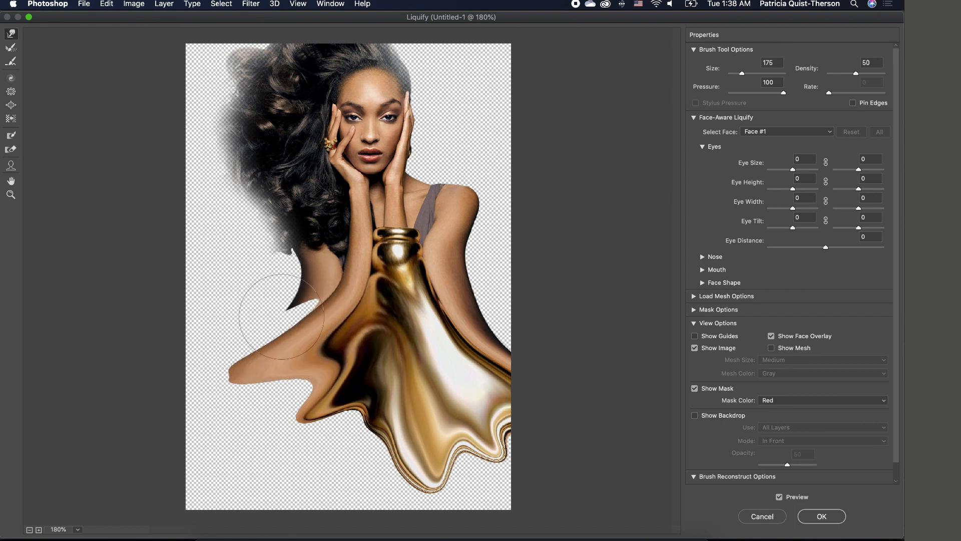
pyautogui.moveTo(269, 312); pyautogui.dragTo(143, 321)
pyautogui.moveTo(323, 314); pyautogui.dragTo(203, 324)
pyautogui.moveTo(274, 312); pyautogui.dragTo(107, 351)
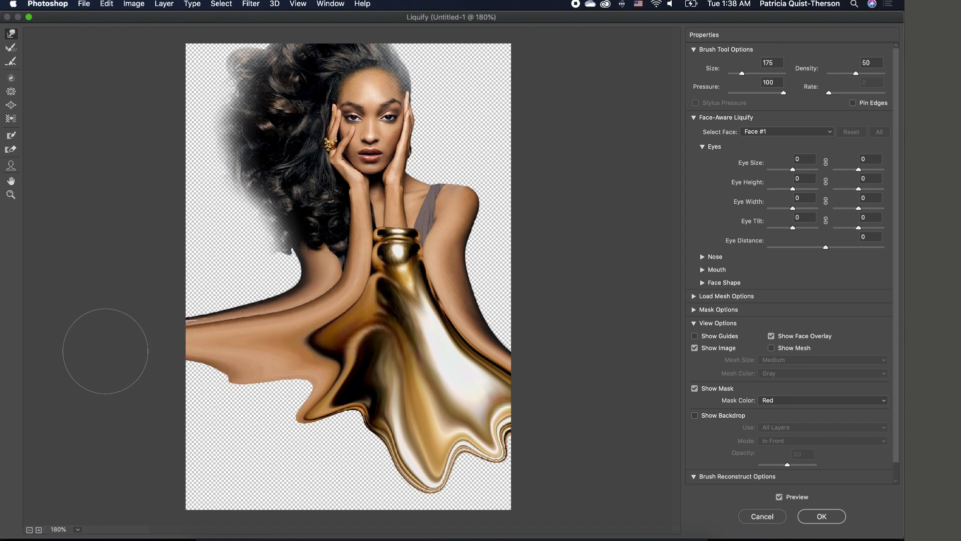
pyautogui.moveTo(273, 345)
pyautogui.mouseDown()
pyautogui.moveTo(221, 342)
pyautogui.moveTo(165, 374)
pyautogui.mouseUp()
pyautogui.moveTo(259, 381); pyautogui.dragTo(126, 443)
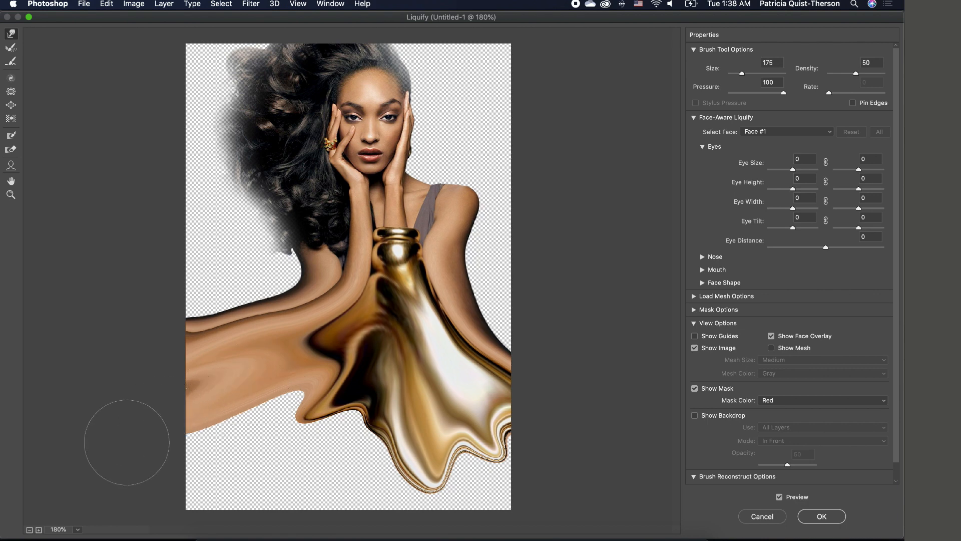
# - Warp the gown's lower-left folds down toward the canvas bottom, closing the gap between the skin-toned and gold fabric
pyautogui.moveTo(315, 416); pyautogui.dragTo(229, 466)
pyautogui.moveTo(253, 410); pyautogui.dragTo(178, 447)
pyautogui.moveTo(313, 411); pyautogui.dragTo(196, 484)
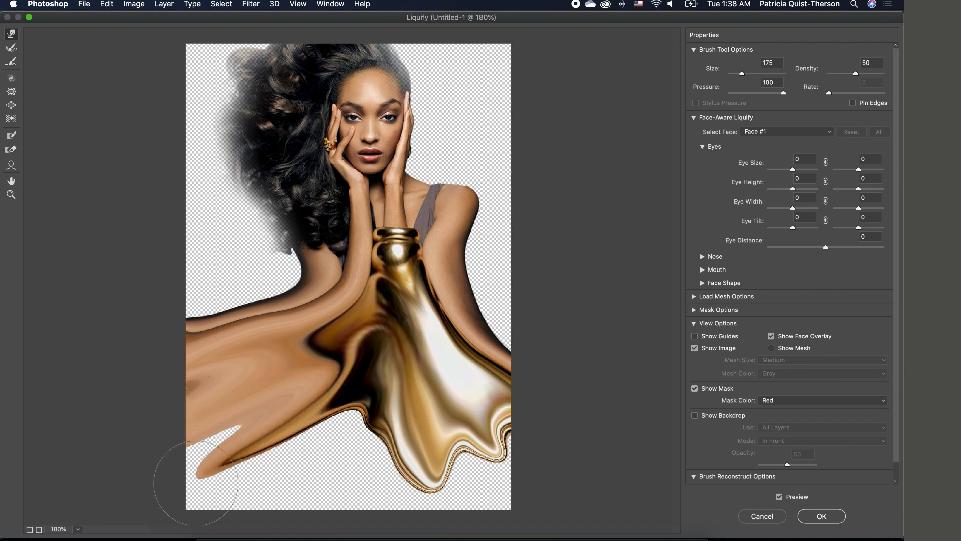
pyautogui.moveTo(244, 412); pyautogui.dragTo(184, 478)
pyautogui.moveTo(341, 395)
pyautogui.mouseDown()
pyautogui.moveTo(293, 476)
pyautogui.moveTo(269, 494)
pyautogui.mouseUp()
pyautogui.moveTo(283, 425); pyautogui.dragTo(237, 468)
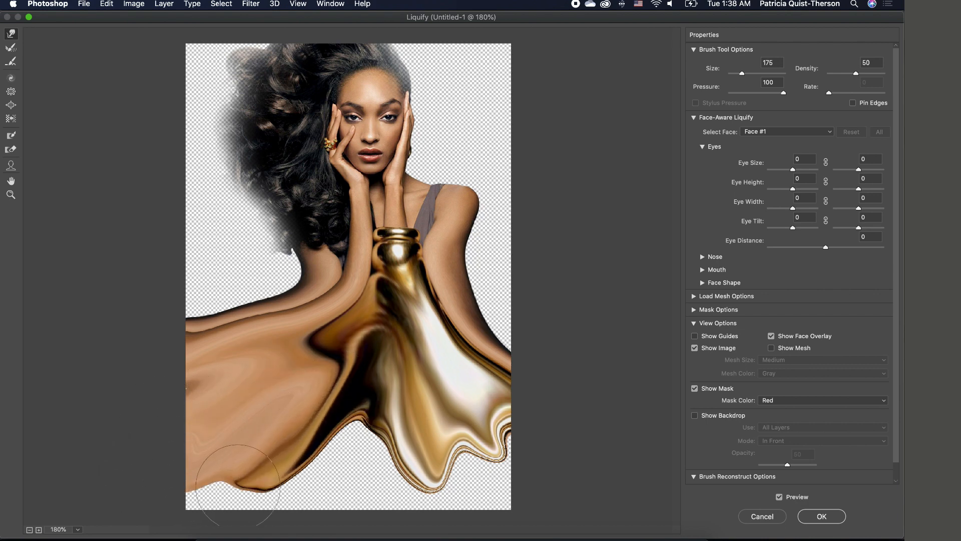
# - Even out the gown's middle and right hem near the canvas bottom with Forward Warp and apply the Liquify filter
pyautogui.moveTo(405, 402); pyautogui.dragTo(387, 483)
pyautogui.moveTo(370, 402); pyautogui.dragTo(330, 467)
pyautogui.moveTo(368, 431); pyautogui.dragTo(353, 483)
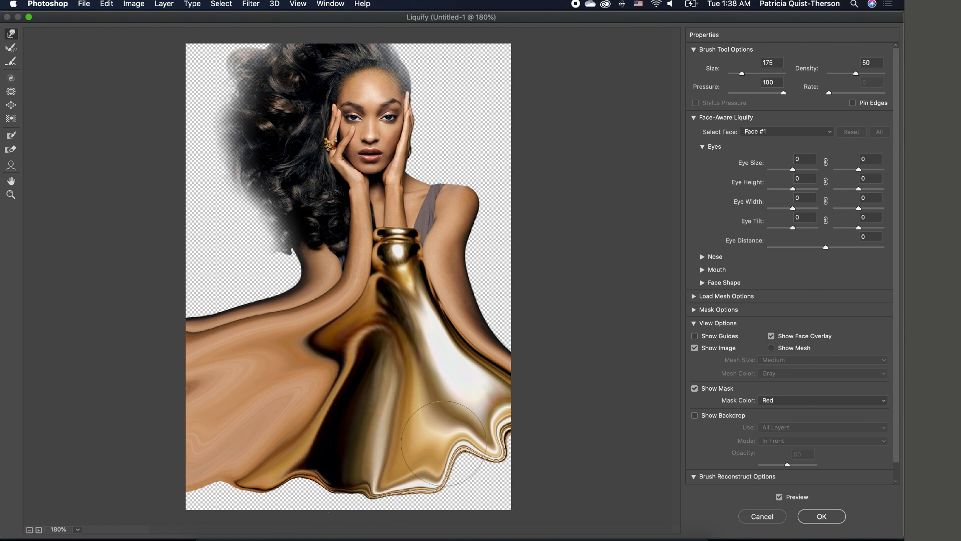
pyautogui.moveTo(451, 442)
pyautogui.mouseDown()
pyautogui.moveTo(474, 418)
pyautogui.moveTo(496, 460)
pyautogui.mouseUp()
pyautogui.moveTo(498, 421); pyautogui.dragTo(525, 441)
pyautogui.moveTo(442, 457); pyautogui.dragTo(475, 482)
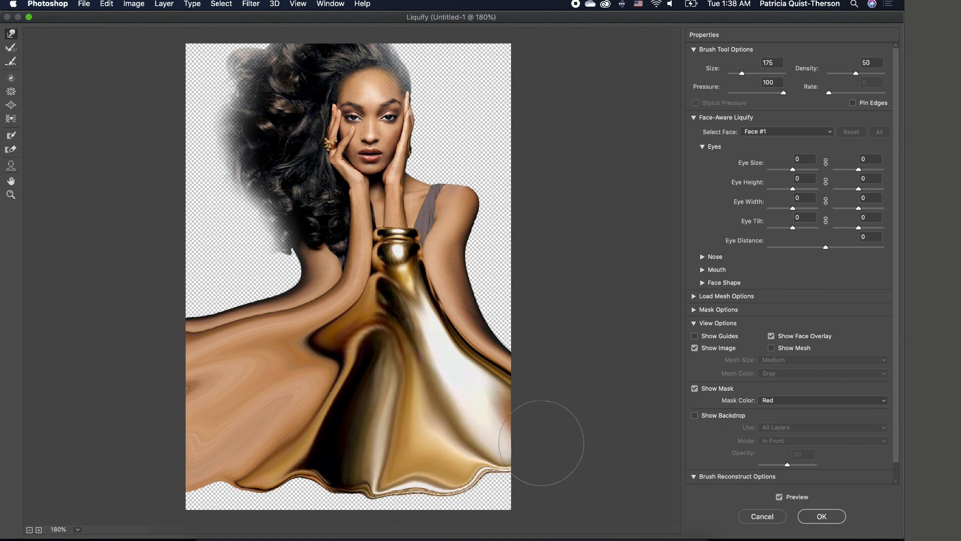
pyautogui.click(827, 519)
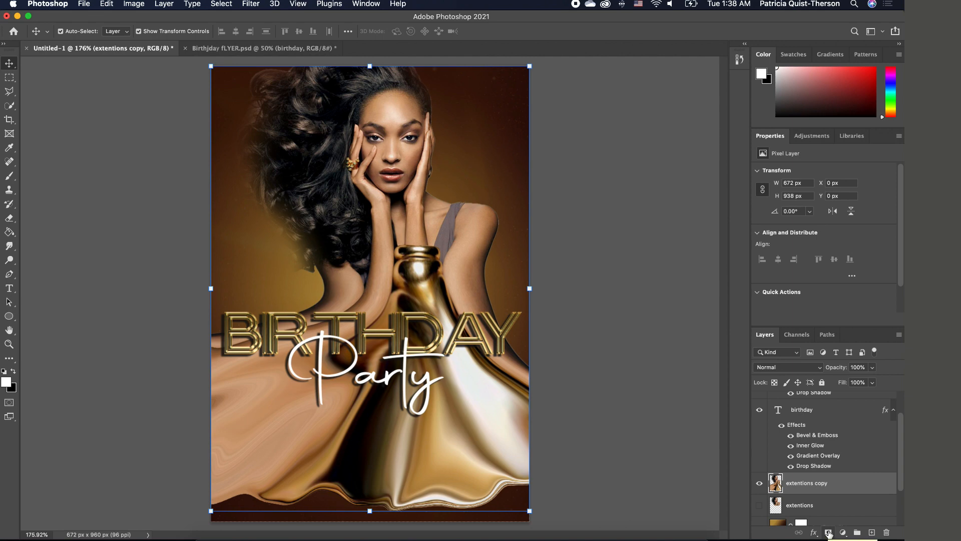
# - Hide "extentions copy" with an inverted black layer mask, then show the original "extentions" layer and add a white mask to it
pyautogui.click(828, 532)
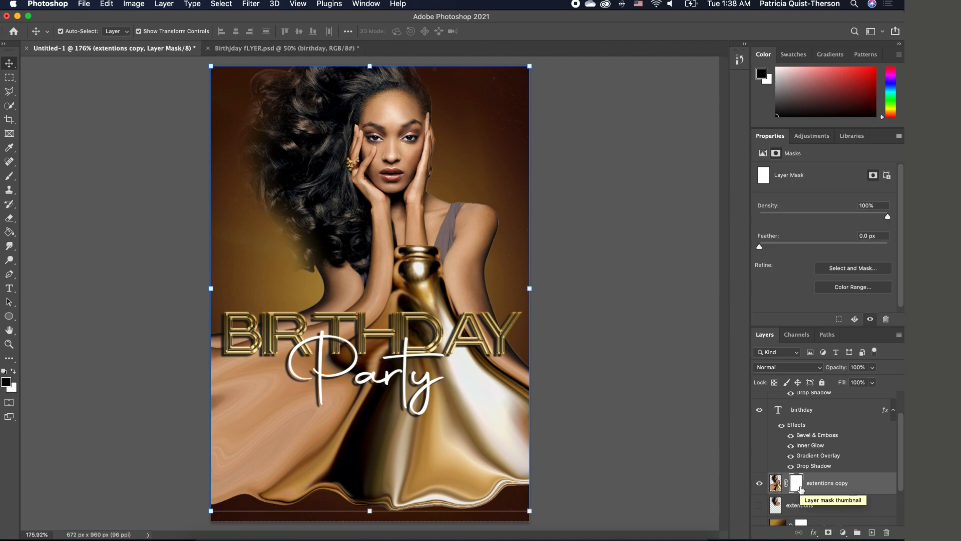
pyautogui.press('super+i')
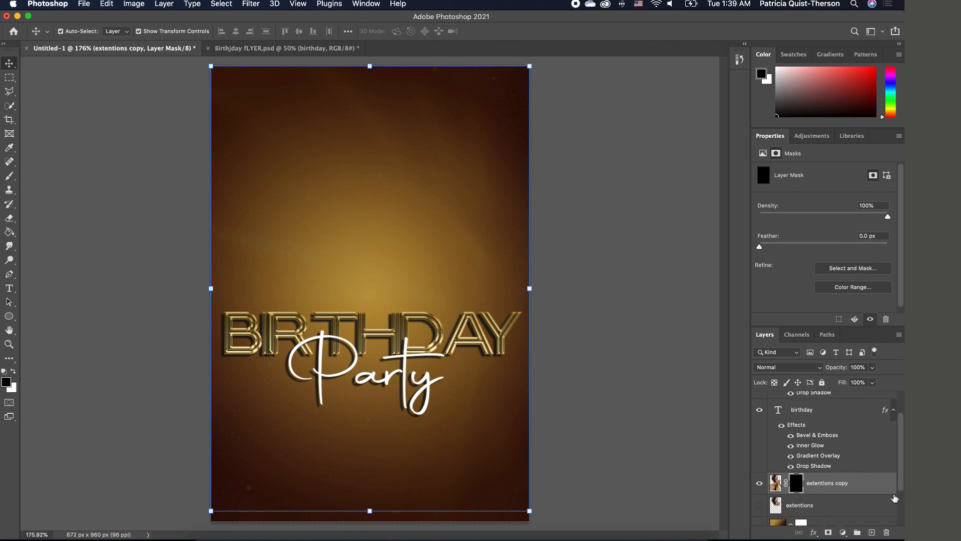
pyautogui.click(759, 505)
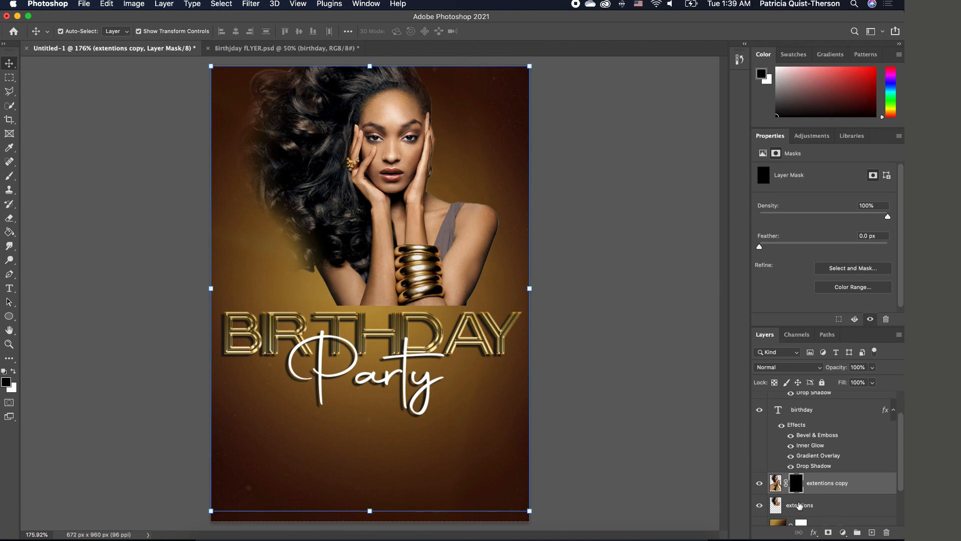
pyautogui.click(831, 510)
pyautogui.click(827, 534)
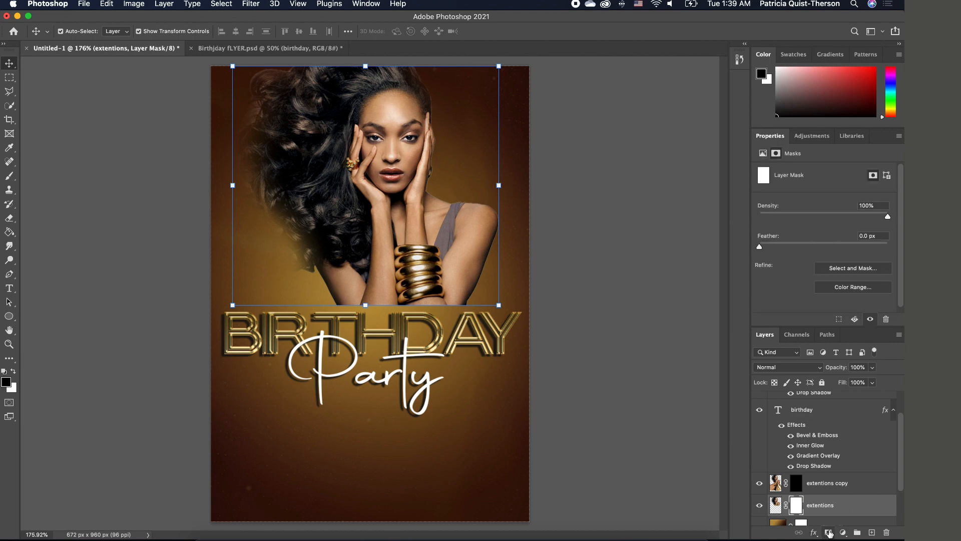
# - Target the "extentions" mask with black as foreground and choose the Kyle's Spatter Brushes - Supreme Spatter brush at 284 px
pyautogui.click(134, 219)
pyautogui.click(9, 175)
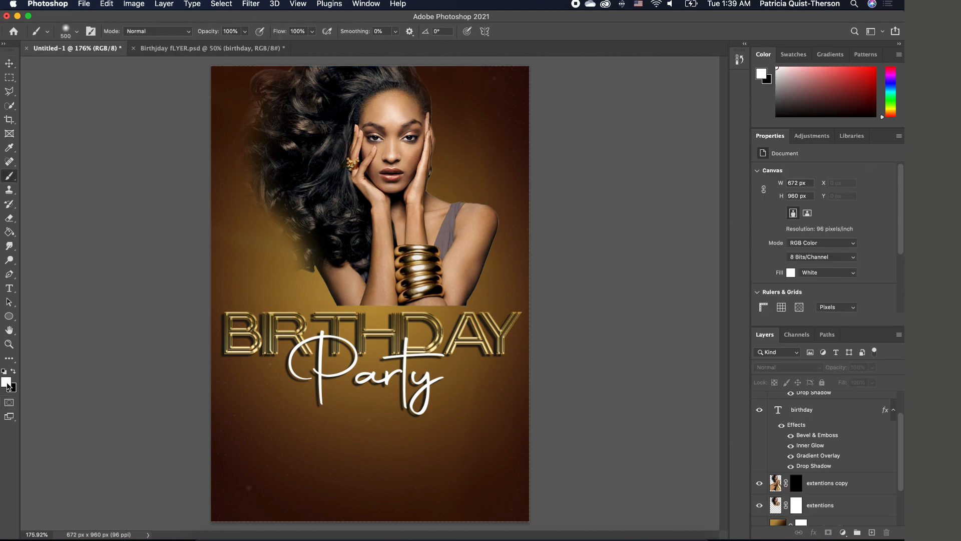
pyautogui.click(13, 372)
pyautogui.click(797, 509)
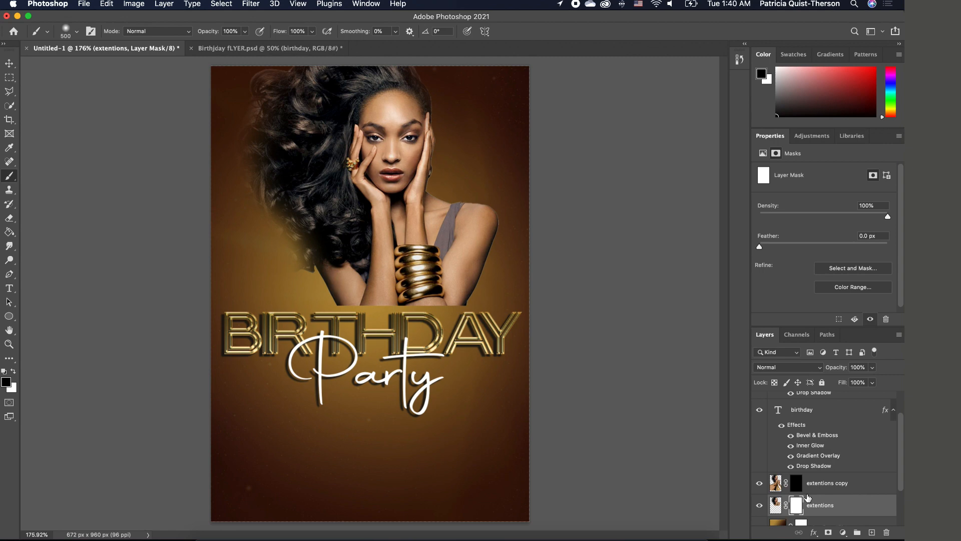
pyautogui.click(77, 32)
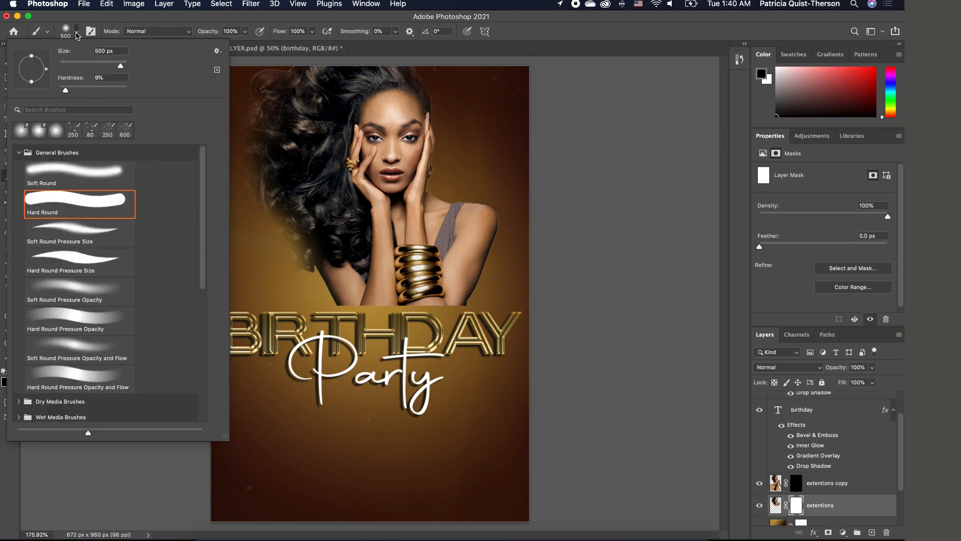
pyautogui.scroll(-3, 120, 308)
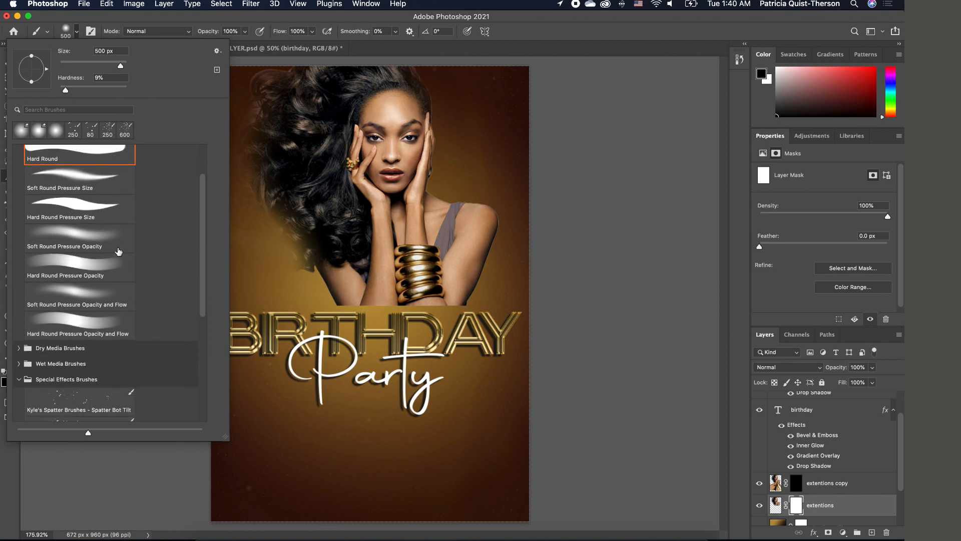
pyautogui.click(108, 140)
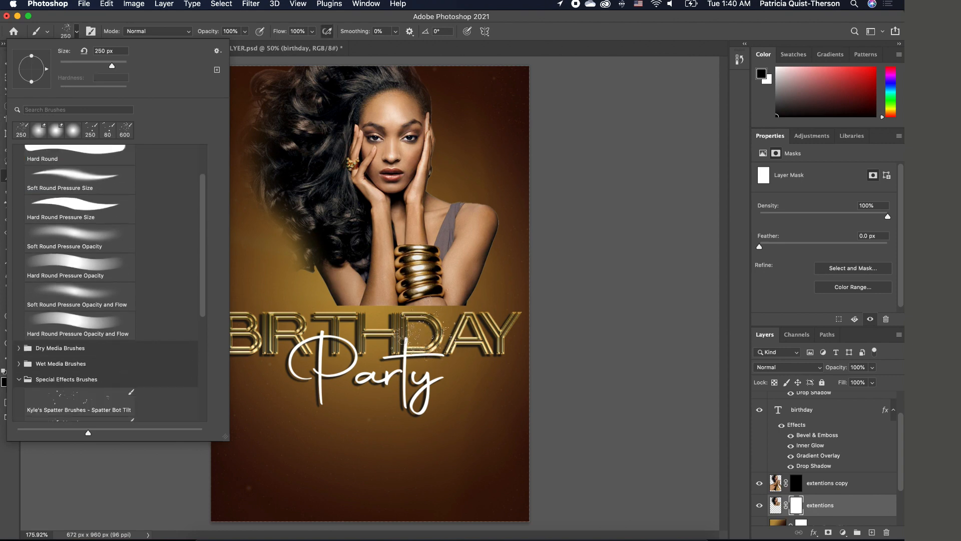
pyautogui.scroll(-3, 107, 384)
pyautogui.click(107, 383)
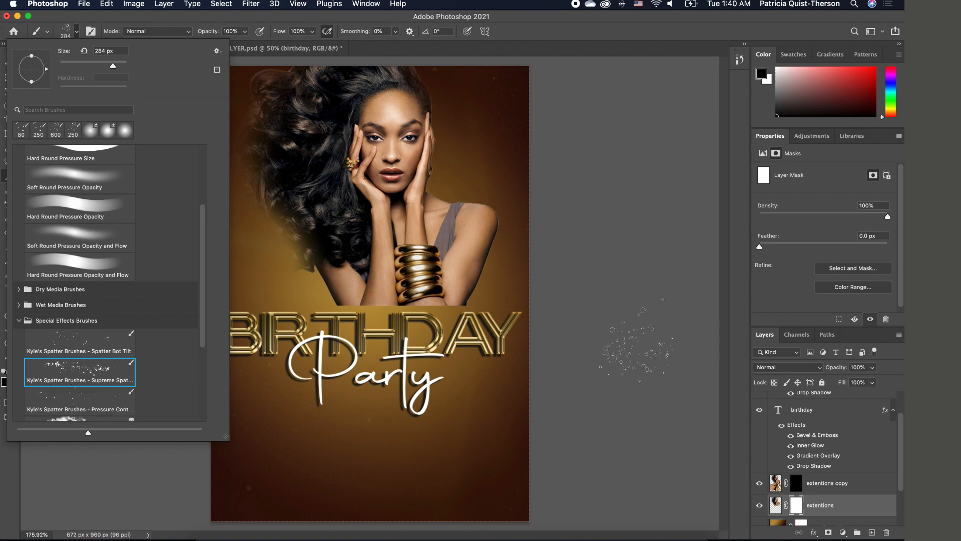
pyautogui.click(635, 341)
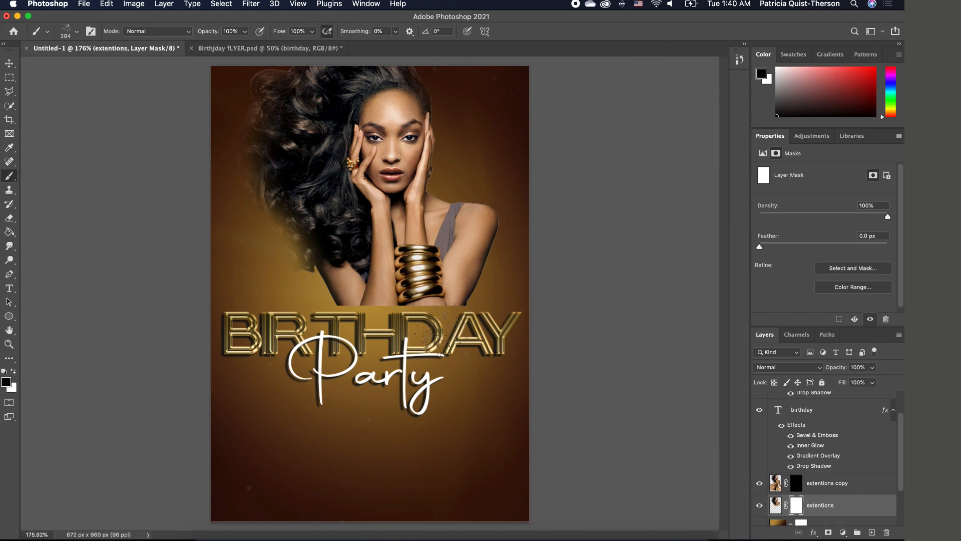
# - Paint black spatter on the "extentions" mask along the photo's cut-off lower edge, reducing the brush down to 80 px
pyautogui.click(462, 311)
pyautogui.press('super+z')
pyautogui.press('[')
pyautogui.press('[')
pyautogui.press('[')
pyautogui.press('[')
pyautogui.press('[')
pyautogui.moveTo(443, 326); pyautogui.dragTo(470, 311)
pyautogui.press('[')
pyautogui.press('[')
pyautogui.press('[')
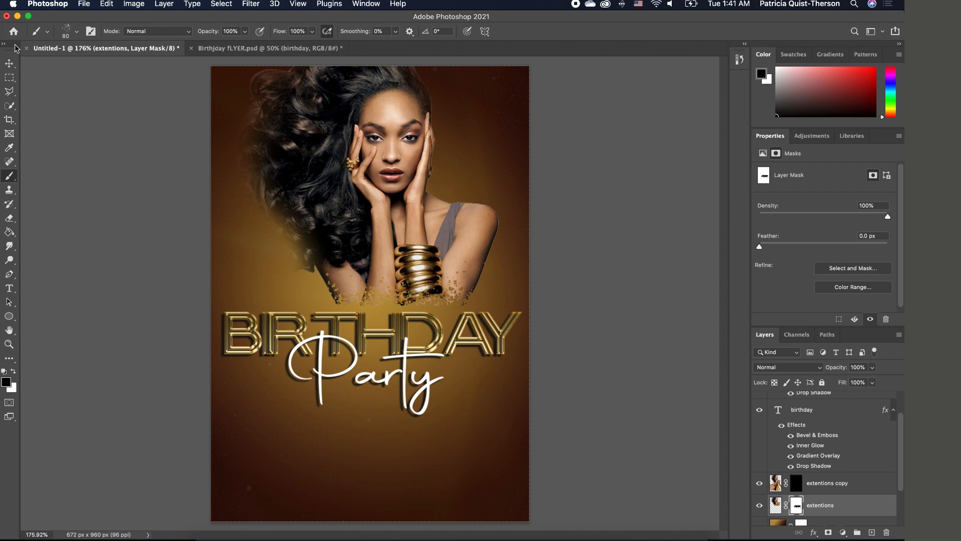
# - Move the "extentions" and "extentions copy" layers together slightly to the left
pyautogui.click(9, 64)
pyautogui.click(479, 330)
pyautogui.click(440, 242)
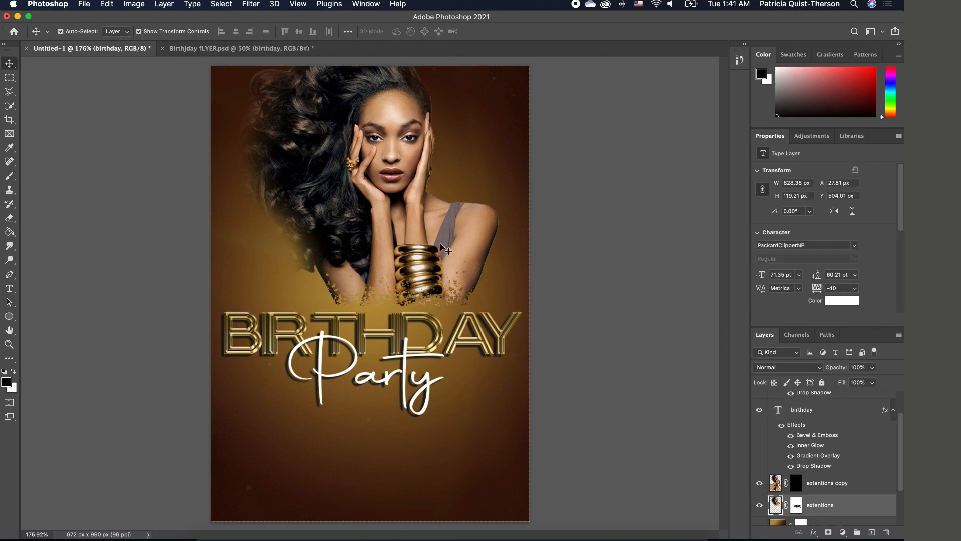
pyautogui.moveTo(448, 244); pyautogui.dragTo(449, 245)
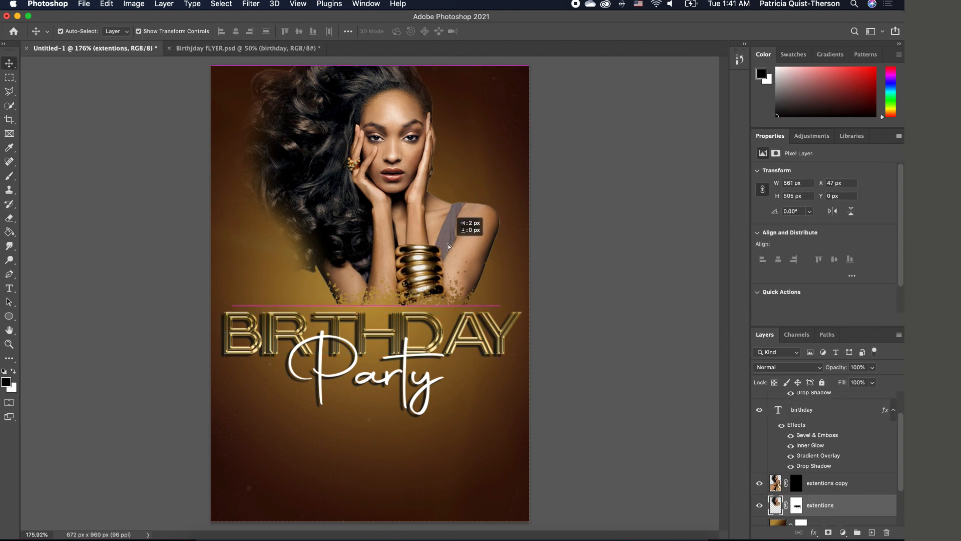
pyautogui.press('super+z')
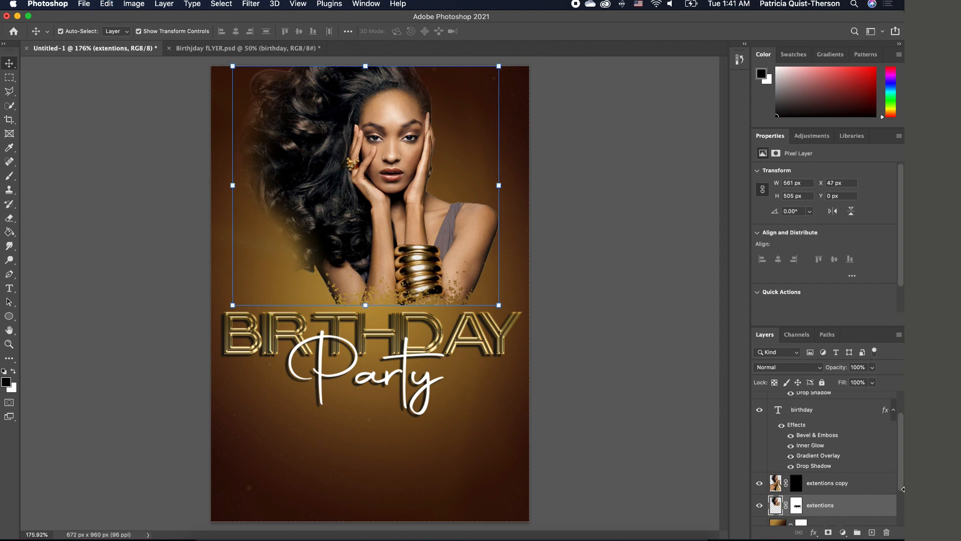
pyautogui.keyDown('shift'); pyautogui.click(834, 484); pyautogui.keyUp('shift')
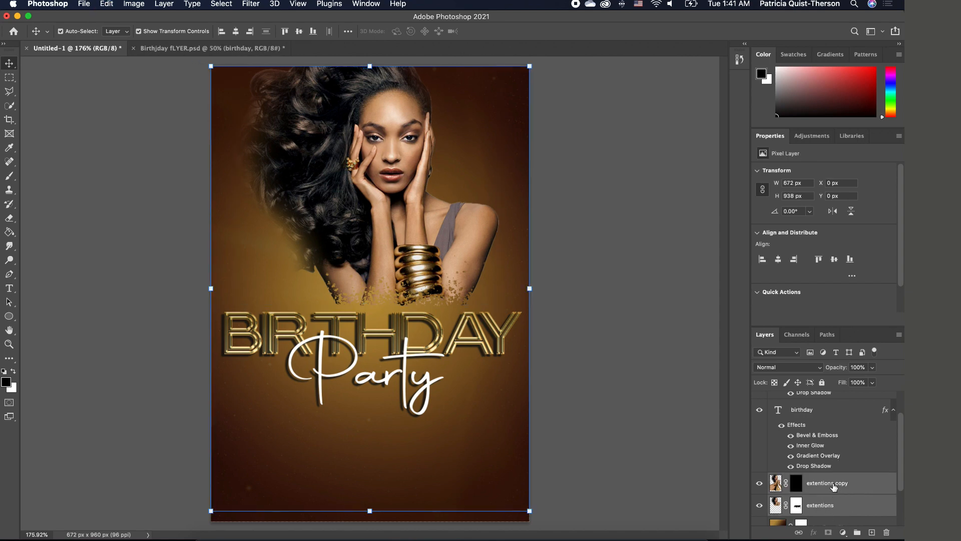
pyautogui.moveTo(412, 276); pyautogui.dragTo(400, 274)
pyautogui.click(580, 302)
# - Move the BIRTHDAY title slightly up toward the photo and reposition the Party text to follow it
pyautogui.click(463, 353)
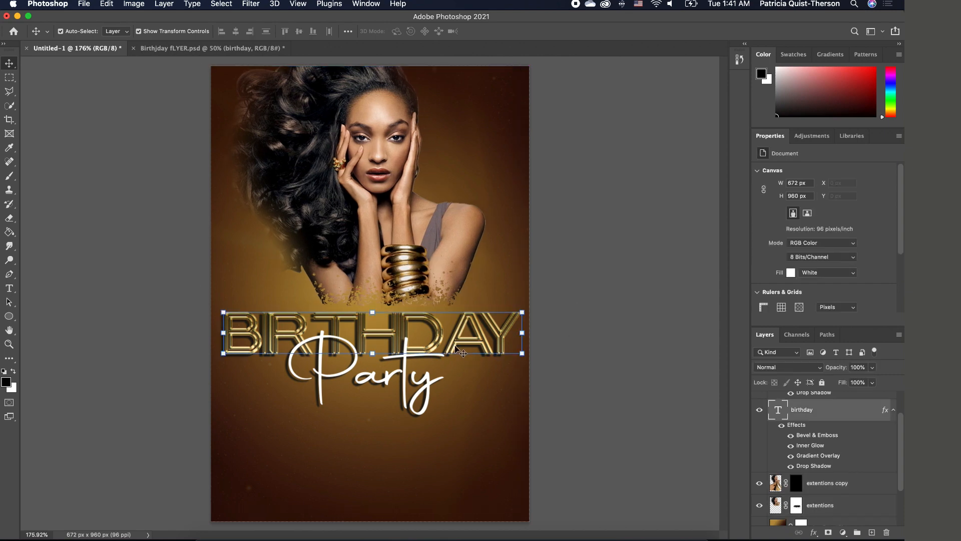
pyautogui.moveTo(463, 353); pyautogui.dragTo(462, 329)
pyautogui.click(461, 395)
pyautogui.moveTo(422, 392); pyautogui.dragTo(423, 378)
pyautogui.click(563, 375)
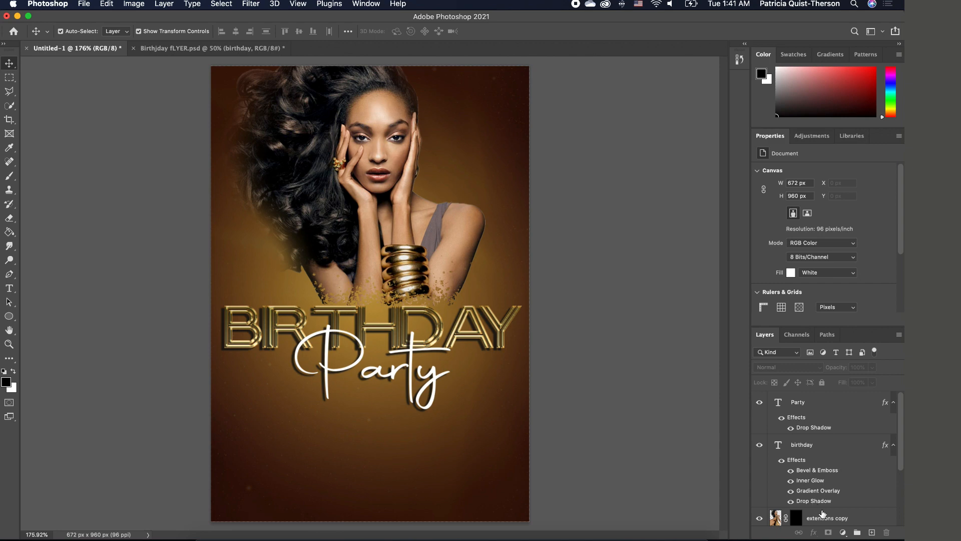
# - Paint white spatter with a 400 px brush on the "extentions copy" mask, revealing gown particles below and left of the title
pyautogui.scroll(-3, 823, 515)
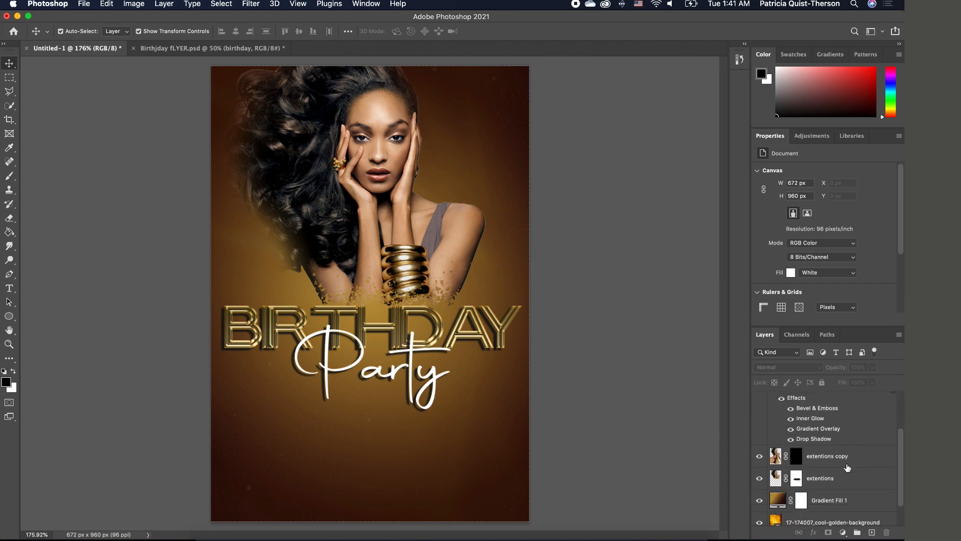
pyautogui.click(793, 457)
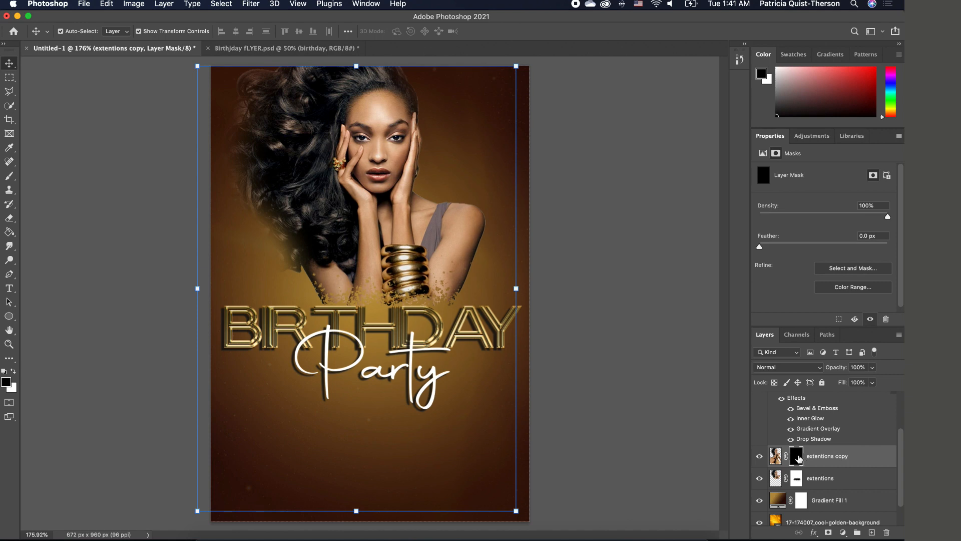
pyautogui.click(9, 175)
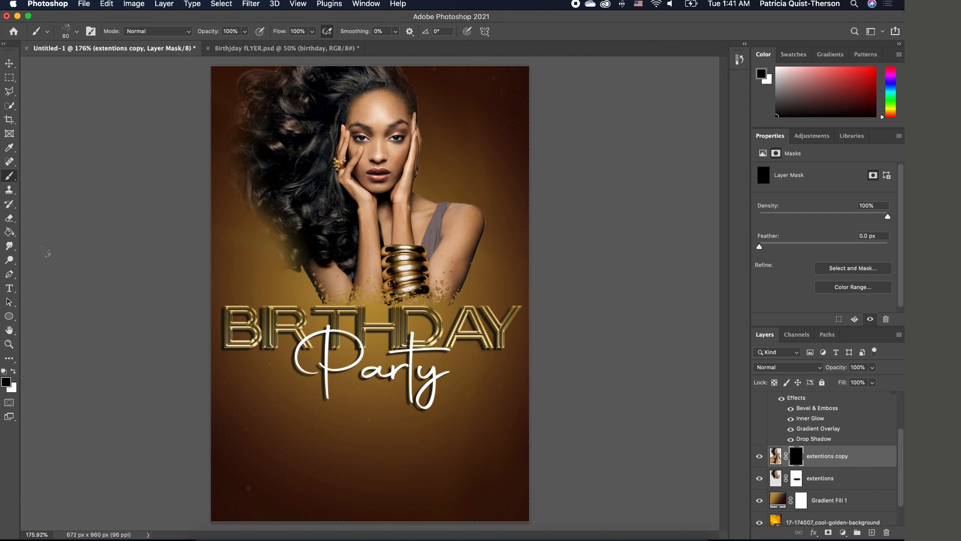
pyautogui.click(13, 372)
pyautogui.press(']')
pyautogui.press(']')
pyautogui.press(']')
pyautogui.press(']')
pyautogui.press(']')
pyautogui.press(']')
pyautogui.press(']')
pyautogui.press(']')
pyautogui.press(']')
pyautogui.moveTo(418, 372)
pyautogui.mouseDown()
pyautogui.moveTo(374, 372)
pyautogui.moveTo(400, 380)
pyautogui.moveTo(371, 403)
pyautogui.moveTo(298, 398)
pyautogui.moveTo(240, 335)
pyautogui.mouseUp()
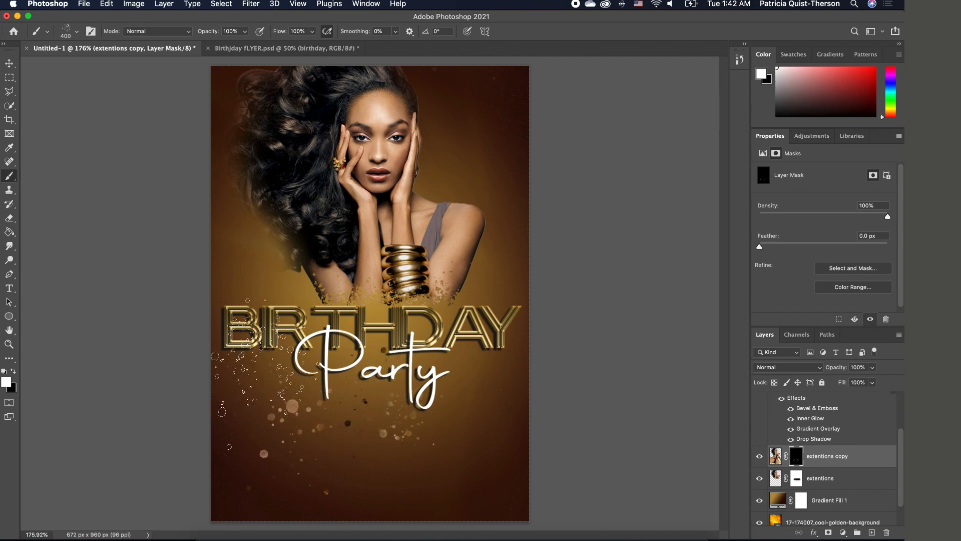
# - Add finer white spatter on the "extentions copy" mask around and below the Party text with a 200 px brush
pyautogui.press('[')
pyautogui.press('[')
pyautogui.press('[')
pyautogui.moveTo(370, 341)
pyautogui.mouseDown()
pyautogui.moveTo(489, 373)
pyautogui.moveTo(430, 324)
pyautogui.moveTo(347, 345)
pyautogui.moveTo(283, 311)
pyautogui.moveTo(333, 342)
pyautogui.moveTo(247, 337)
pyautogui.moveTo(249, 324)
pyautogui.moveTo(251, 347)
pyautogui.moveTo(303, 409)
pyautogui.moveTo(352, 401)
pyautogui.moveTo(391, 456)
pyautogui.moveTo(367, 446)
pyautogui.moveTo(517, 417)
pyautogui.moveTo(524, 363)
pyautogui.moveTo(550, 303)
pyautogui.moveTo(522, 322)
pyautogui.moveTo(502, 313)
pyautogui.moveTo(524, 355)
pyautogui.moveTo(439, 394)
pyautogui.moveTo(450, 389)
pyautogui.moveTo(437, 423)
pyautogui.mouseUp()
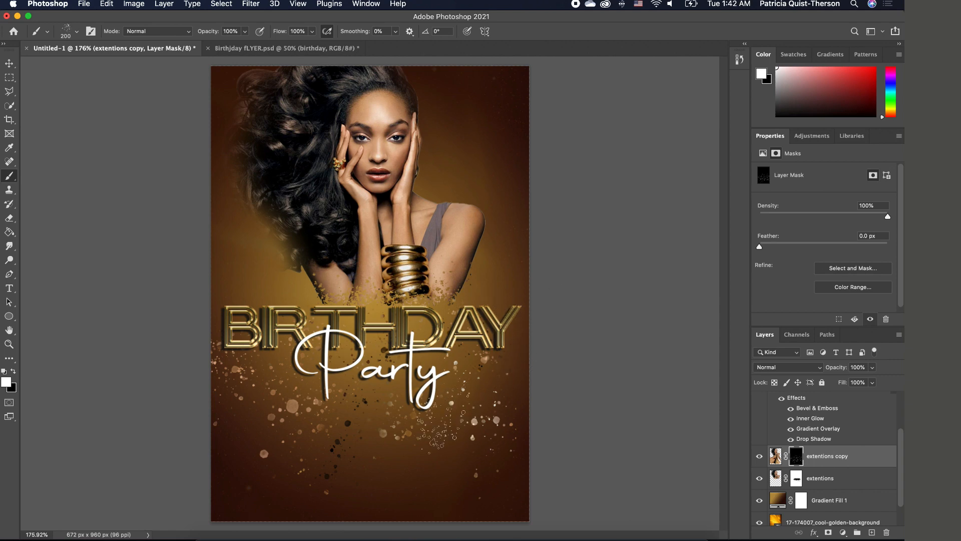
# - Add finer white spatter below the Party text on the "extentions copy" mask with a 125 px brush, and paint black over stray lower-left particles
pyautogui.press('[')
pyautogui.press('[')
pyautogui.press('[')
pyautogui.moveTo(388, 369)
pyautogui.mouseDown()
pyautogui.moveTo(355, 354)
pyautogui.moveTo(341, 377)
pyautogui.moveTo(323, 362)
pyautogui.moveTo(335, 350)
pyautogui.moveTo(308, 350)
pyautogui.moveTo(285, 377)
pyautogui.moveTo(304, 333)
pyautogui.moveTo(441, 319)
pyautogui.moveTo(488, 337)
pyautogui.moveTo(404, 335)
pyautogui.moveTo(401, 314)
pyautogui.moveTo(447, 323)
pyautogui.mouseUp()
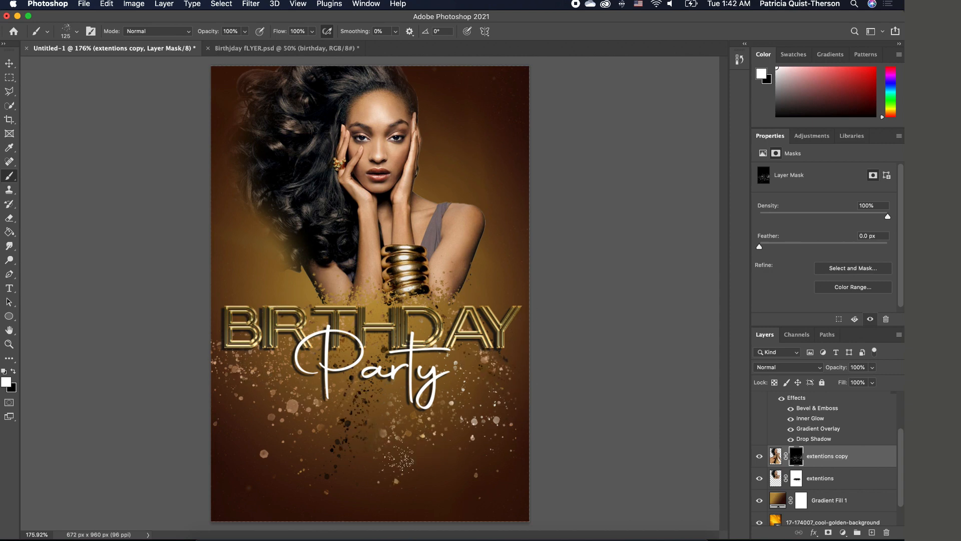
pyautogui.moveTo(400, 463)
pyautogui.mouseDown()
pyautogui.moveTo(434, 461)
pyautogui.moveTo(470, 440)
pyautogui.mouseUp()
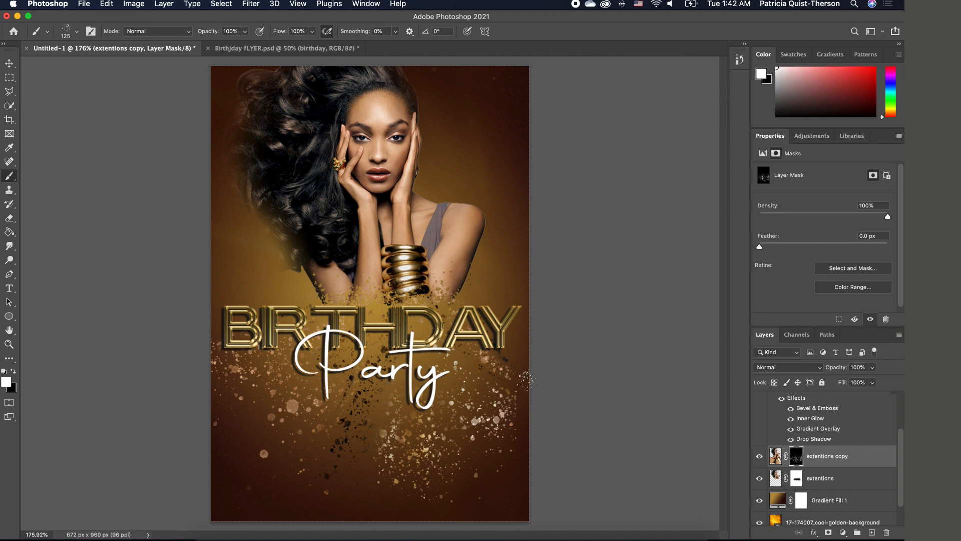
pyautogui.click(13, 372)
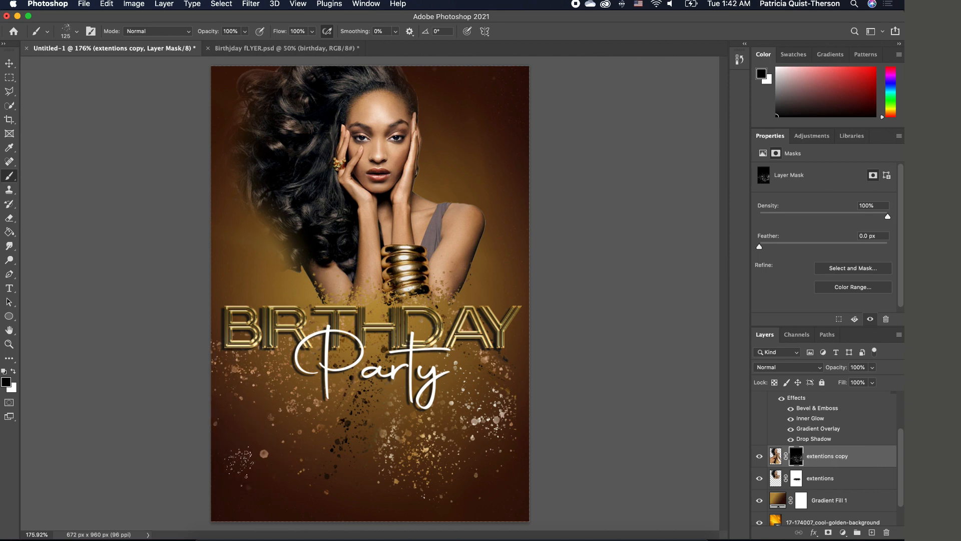
pyautogui.click(260, 456)
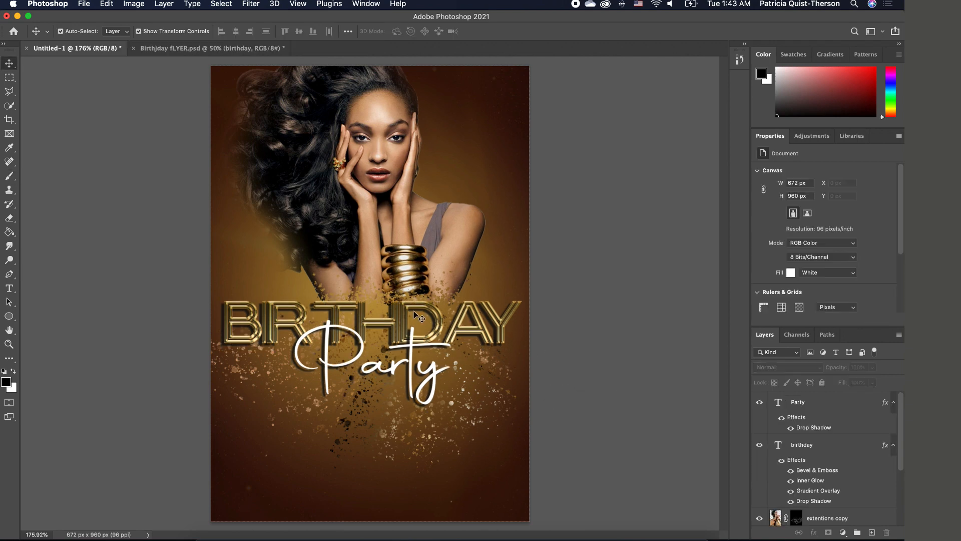
# - Add white DEC text in the flyer's upper-right area and set its font to All Round Gothic
pyautogui.click(14, 371)
pyautogui.click(9, 289)
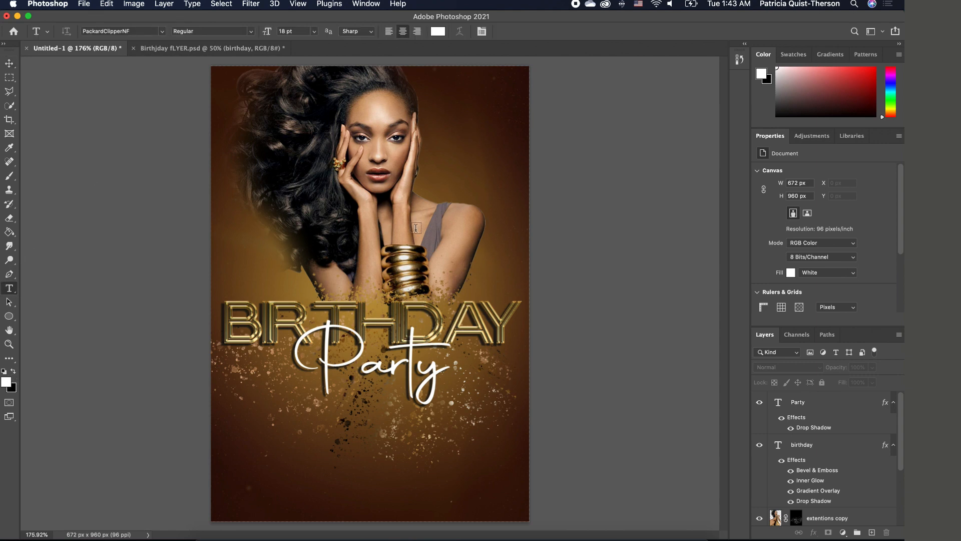
pyautogui.click(454, 99)
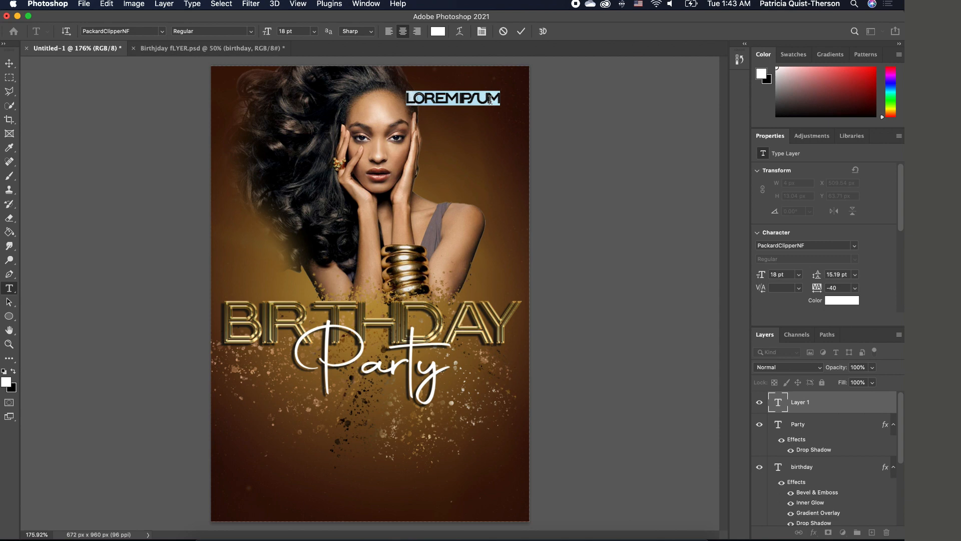
pyautogui.write('DEC')
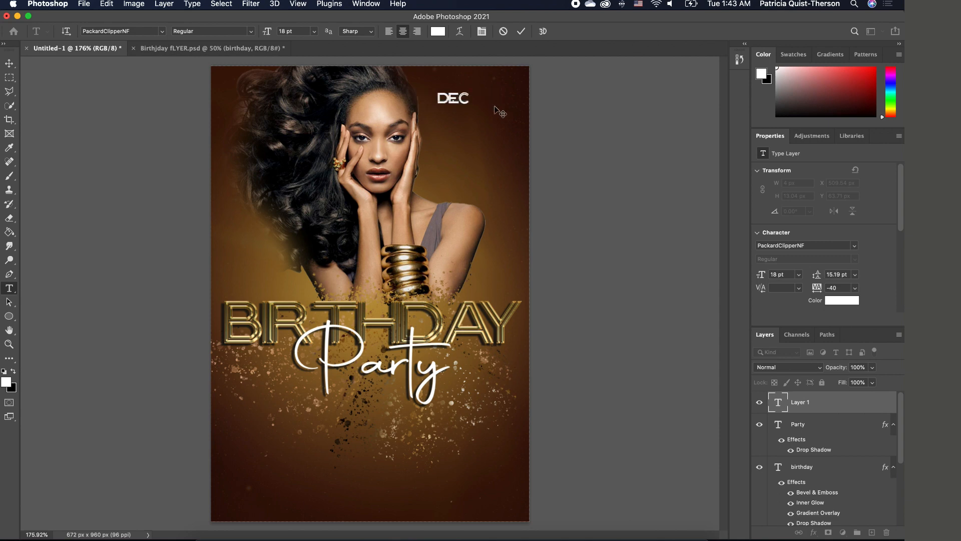
pyautogui.moveTo(471, 98); pyautogui.dragTo(424, 100)
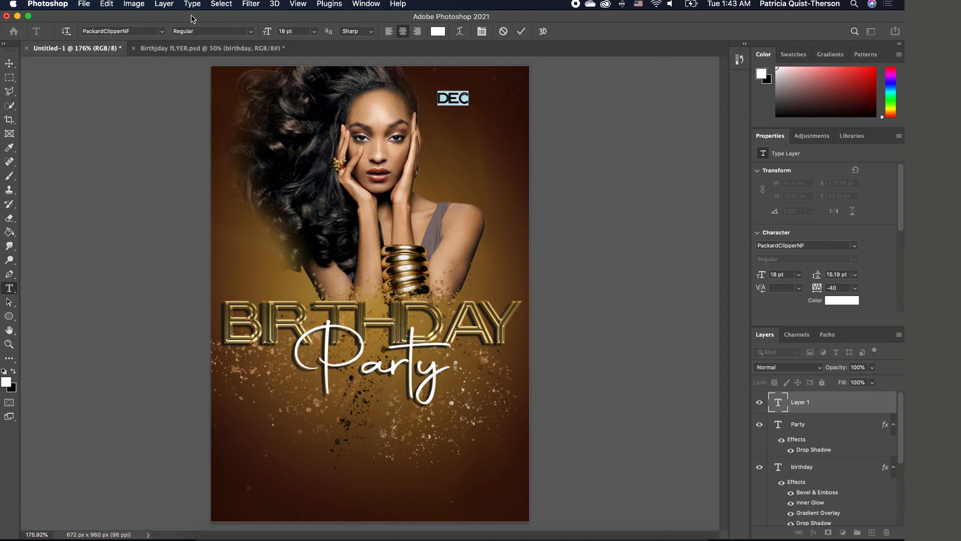
pyautogui.click(162, 32)
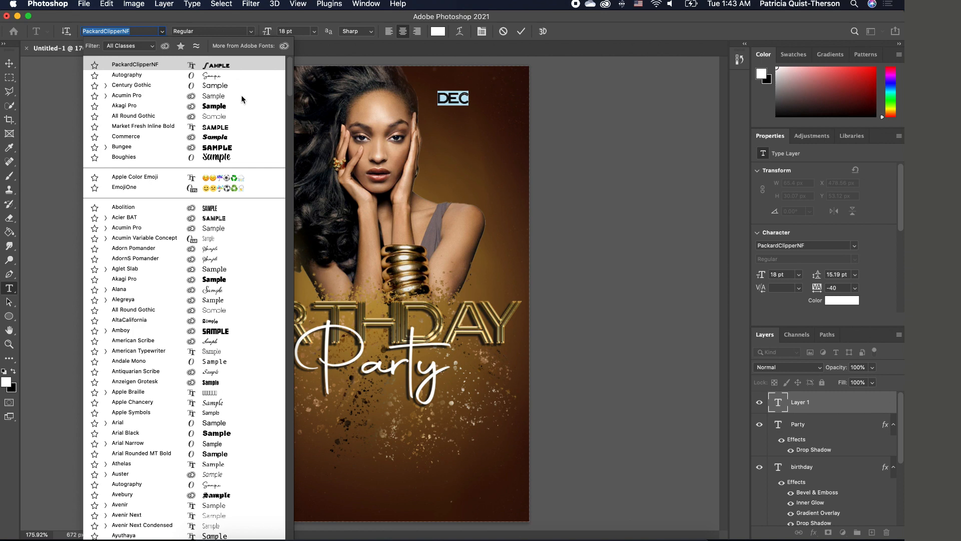
pyautogui.click(204, 119)
pyautogui.click(12, 64)
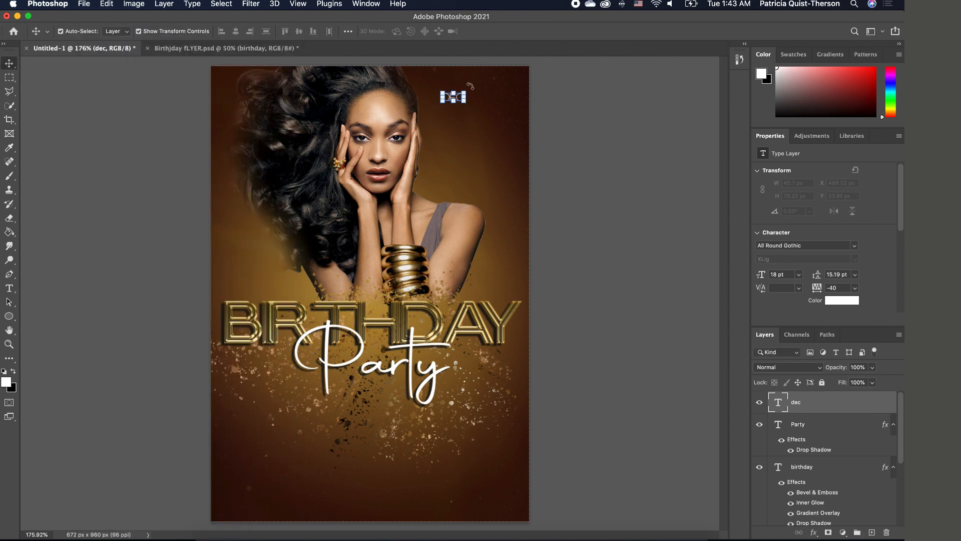
# - Scale the DEC text up to about 256% and place it near the flyer's top-right corner
pyautogui.press('super+t')
pyautogui.moveTo(466, 92)
pyautogui.mouseDown()
pyautogui.moveTo(502, 78)
pyautogui.moveTo(475, 91)
pyautogui.mouseUp()
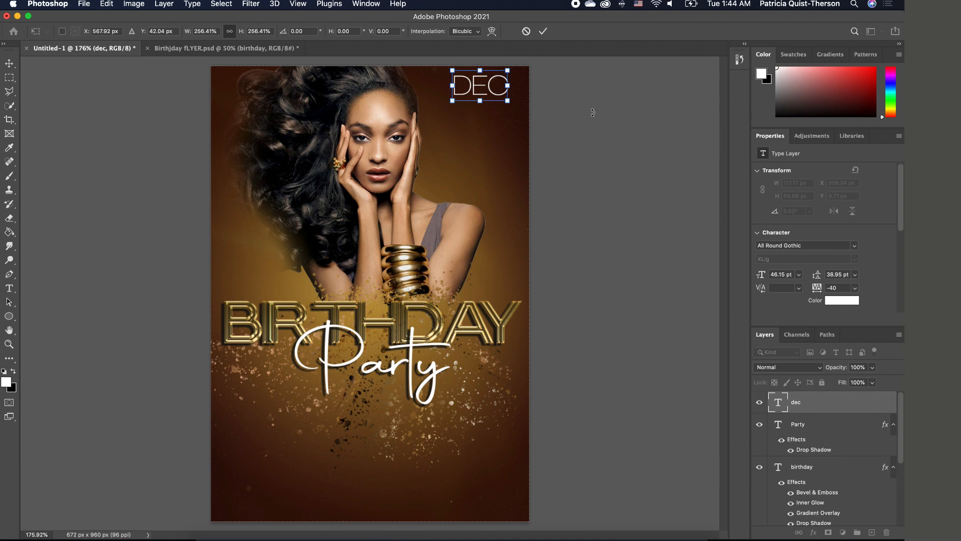
pyautogui.press('Return')
pyautogui.click(530, 133)
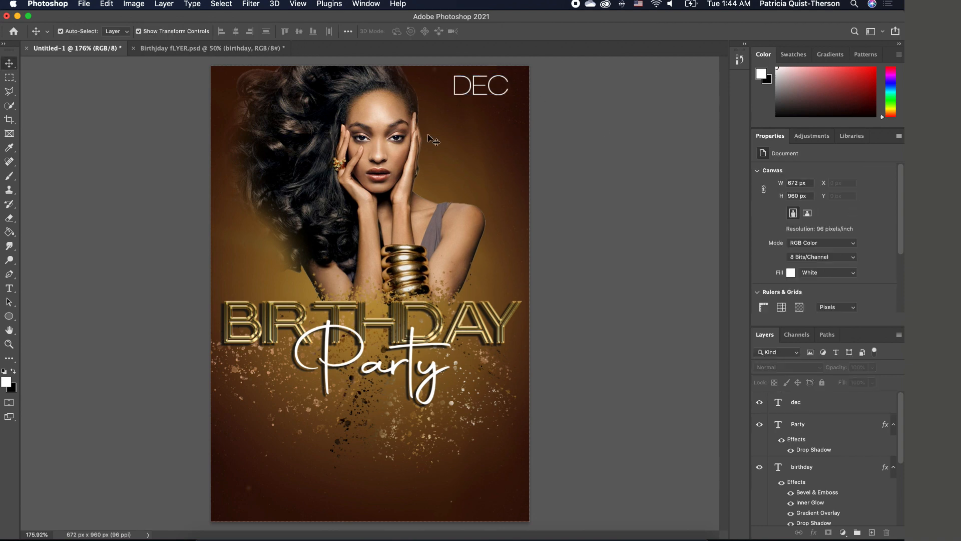
# - Duplicate the DEC text just below itself, change the copy to read 12, and set its font to Akagi Pro Fat
pyautogui.click(481, 93)
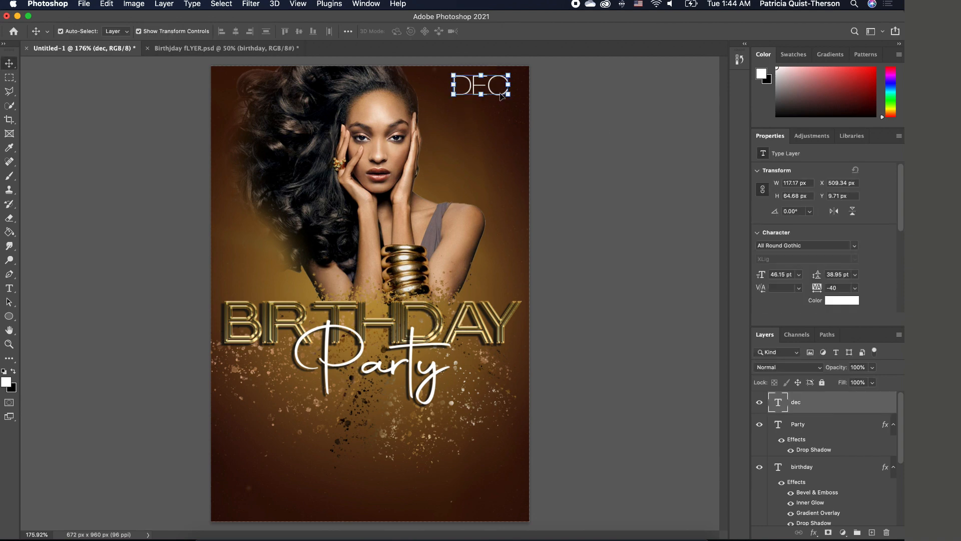
pyautogui.moveTo(501, 96); pyautogui.dragTo(492, 128)
pyautogui.press('t')
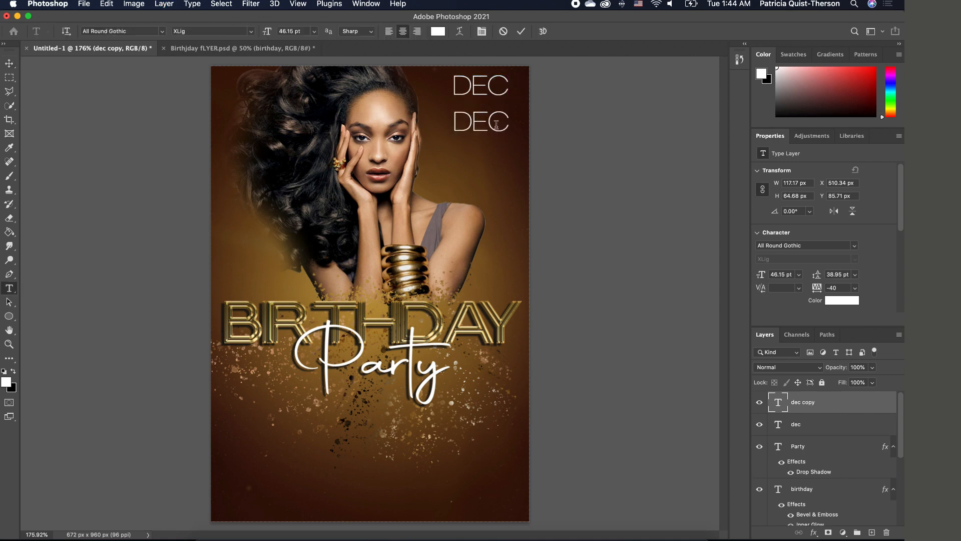
pyautogui.doubleClick(499, 128)
pyautogui.write('12')
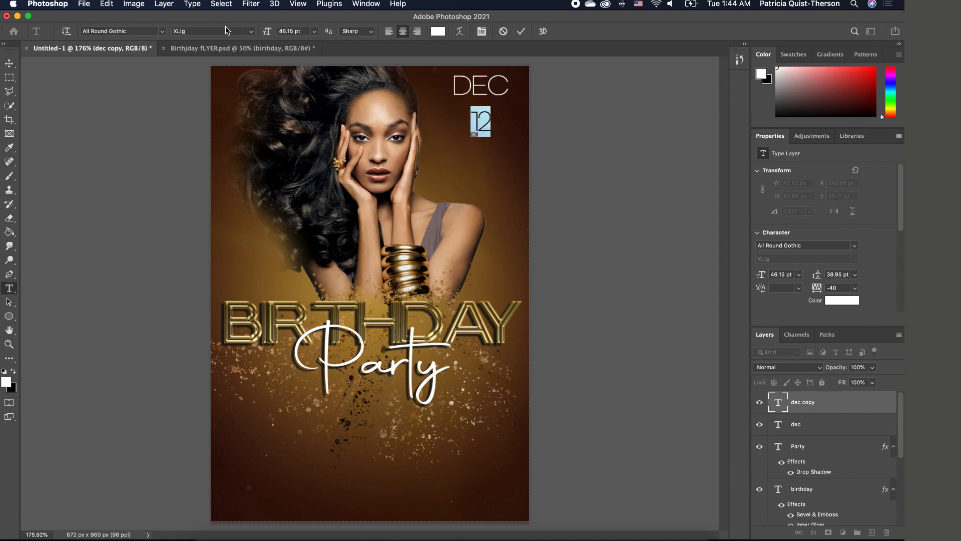
pyautogui.click(162, 31)
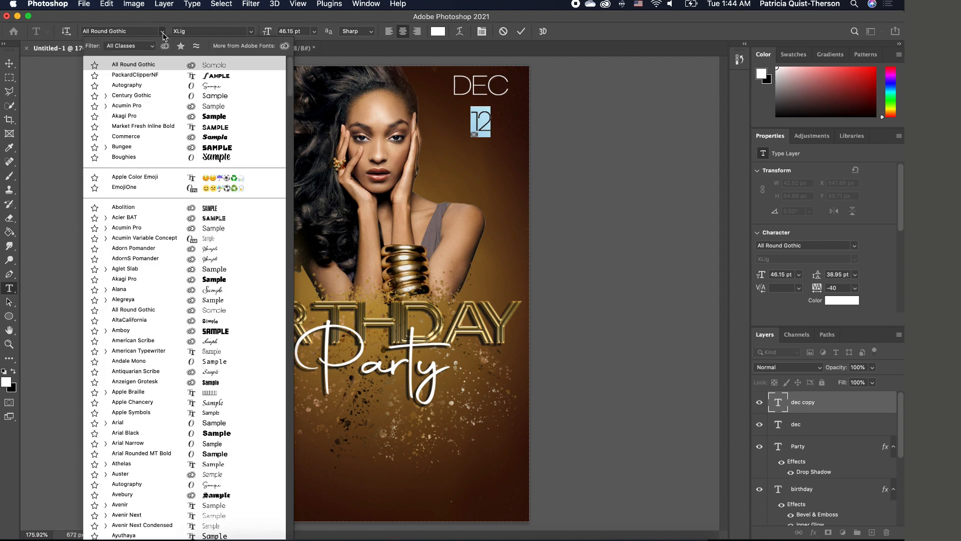
pyautogui.click(217, 118)
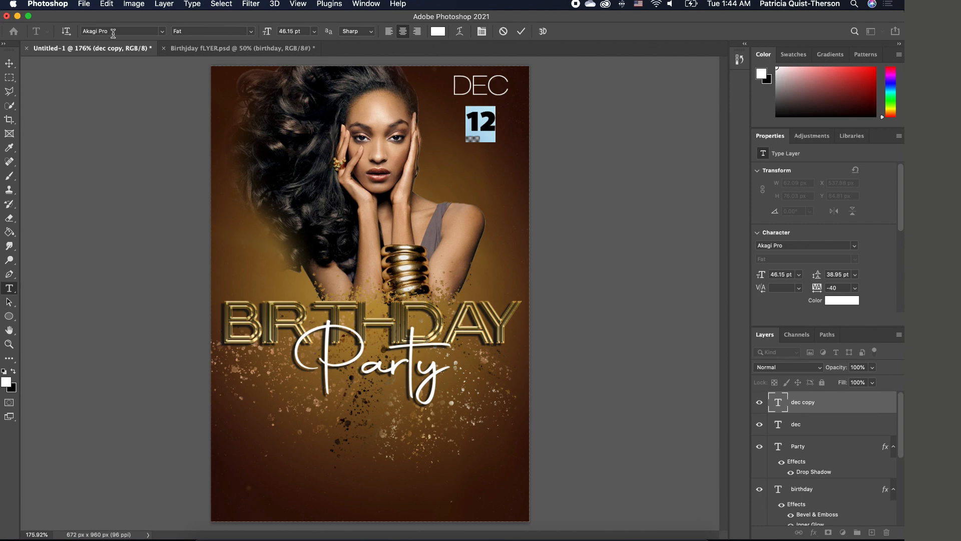
pyautogui.hotkey('ctrl', 'Return')
# - Enlarge the 12 to about 142% and position it directly under DEC with their left edges aligned
pyautogui.hotkey('ctrl', 't')
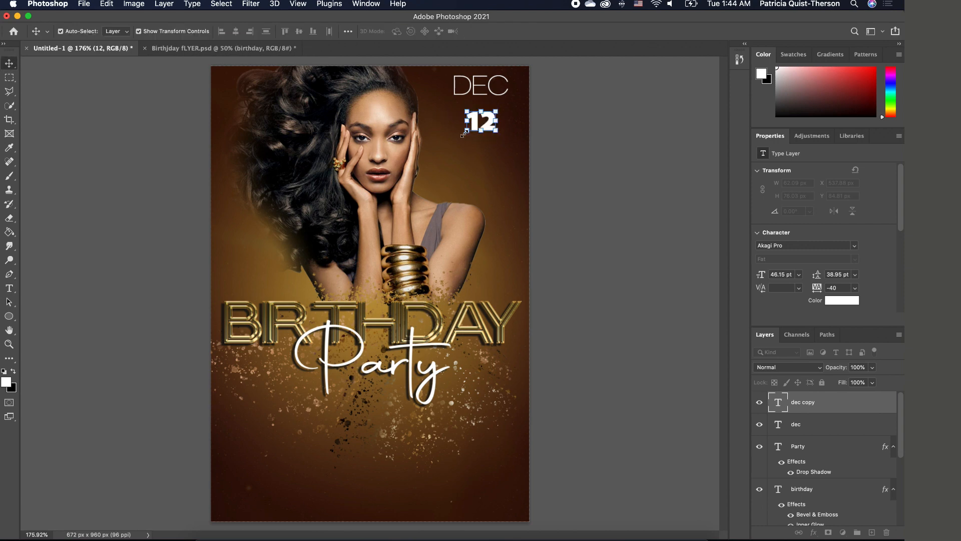
pyautogui.moveTo(464, 134); pyautogui.dragTo(489, 121)
pyautogui.press('Up')
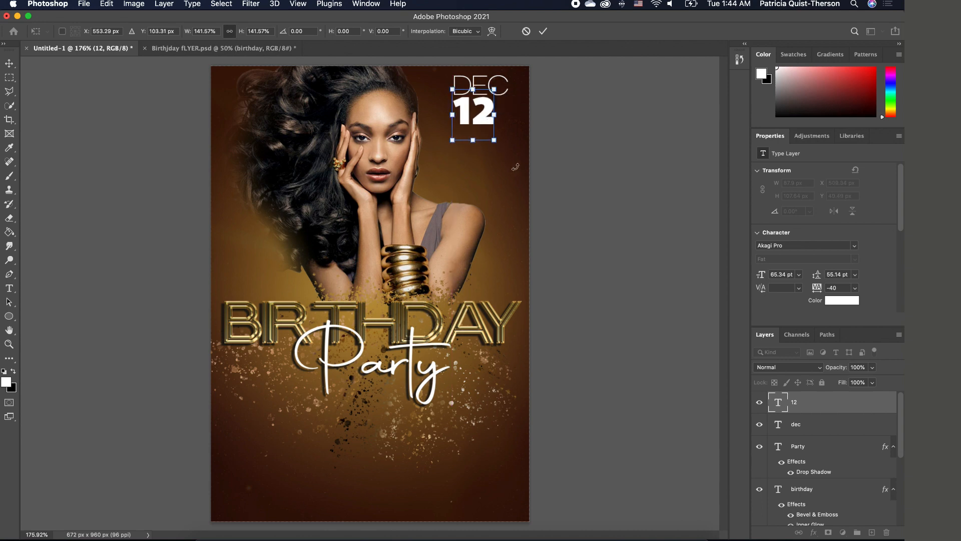
pyautogui.doubleClick(485, 128)
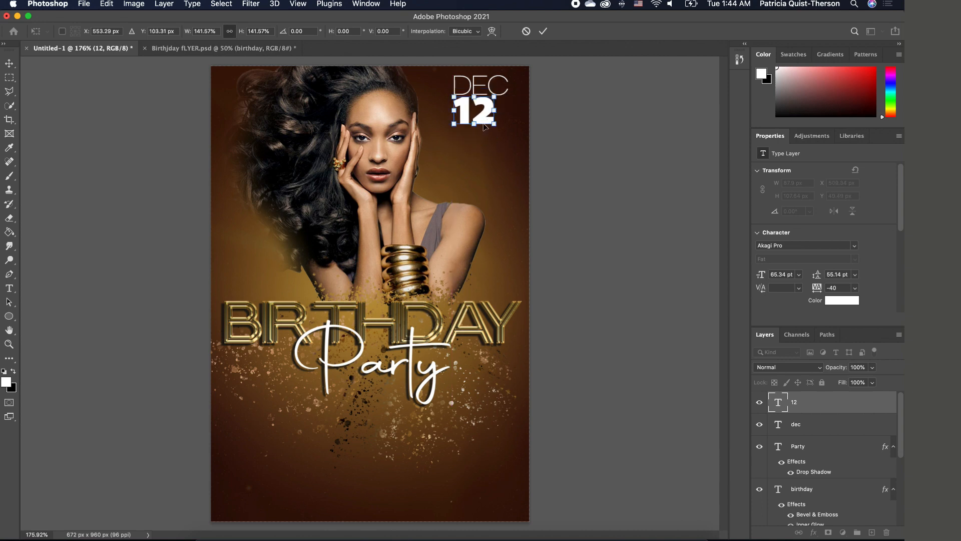
# - Recolor the 12 text bright orange, #fba804
pyautogui.doubleClick(487, 115)
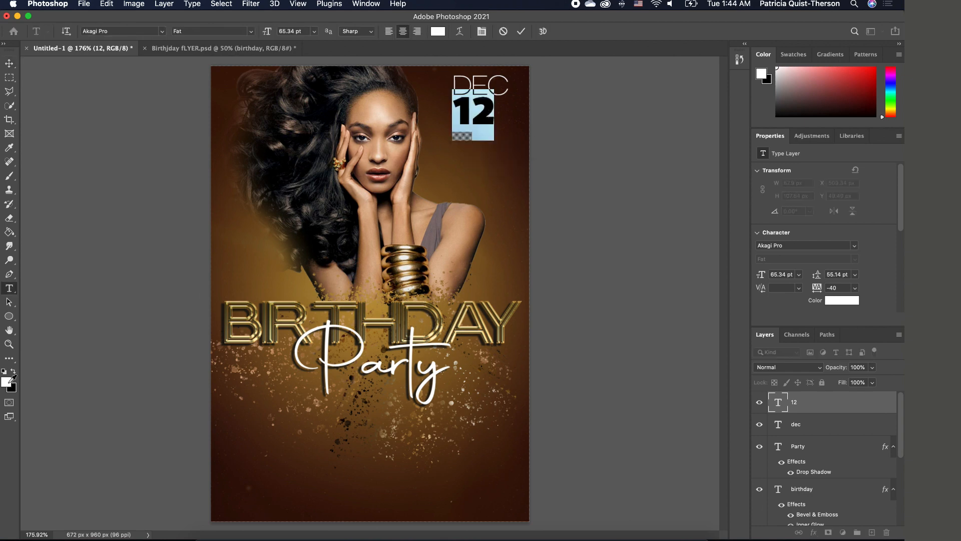
pyautogui.click(7, 382)
pyautogui.click(302, 293)
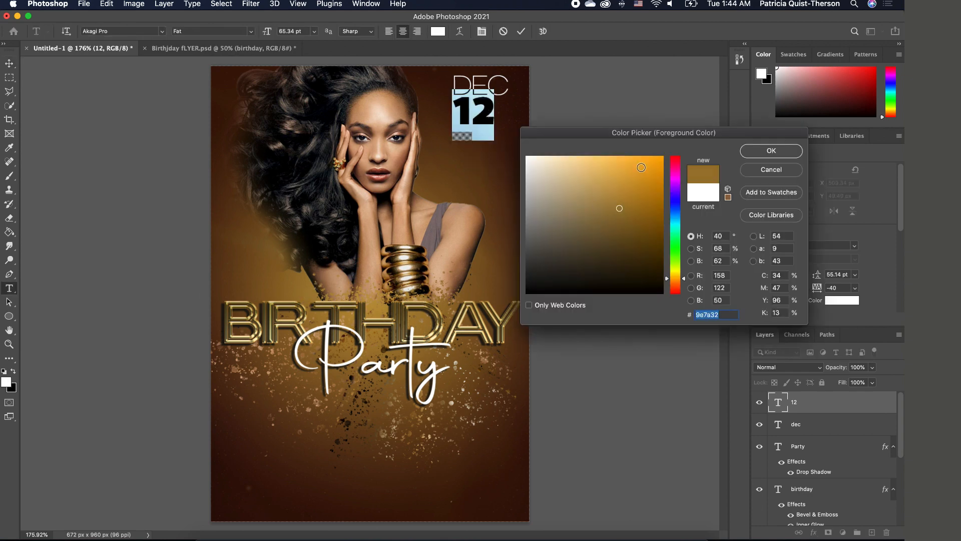
pyautogui.click(661, 158)
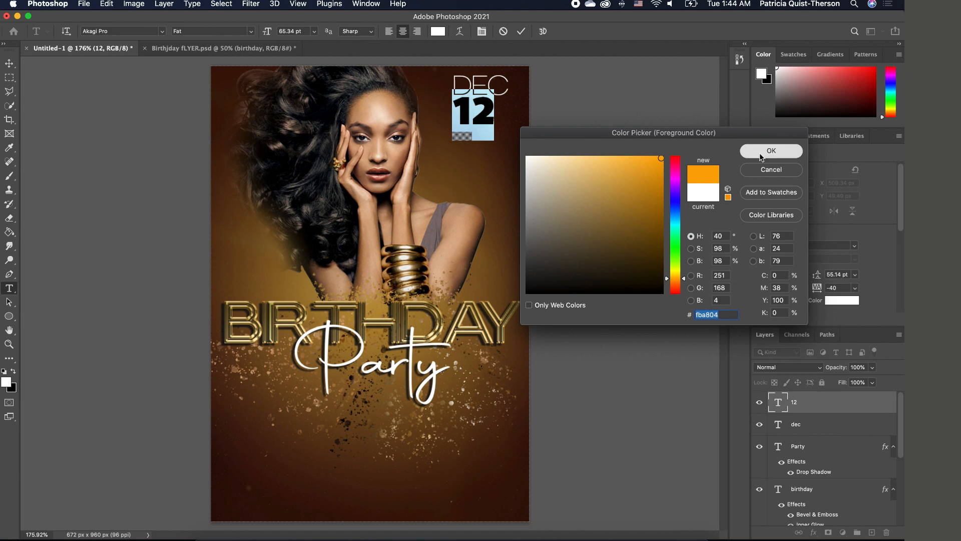
pyautogui.click(771, 151)
pyautogui.click(8, 63)
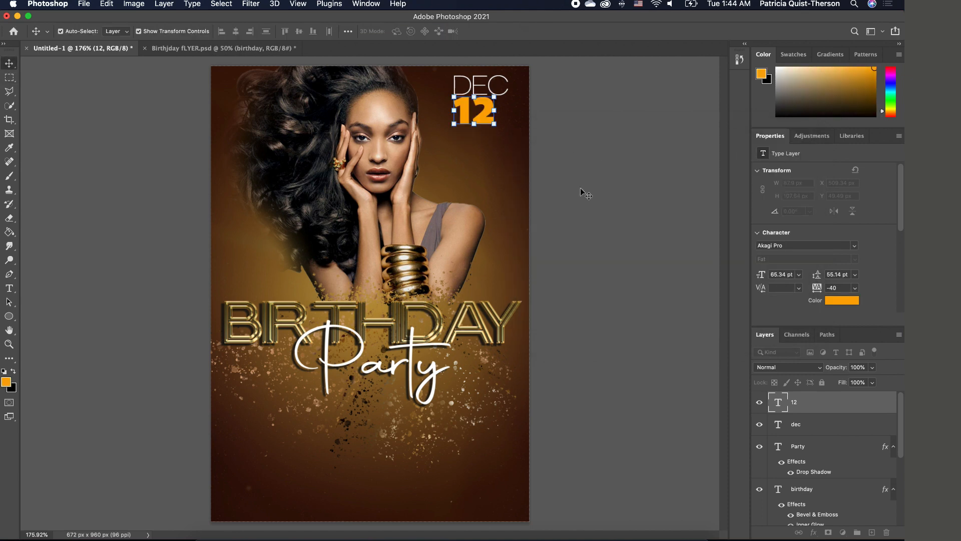
pyautogui.click(624, 209)
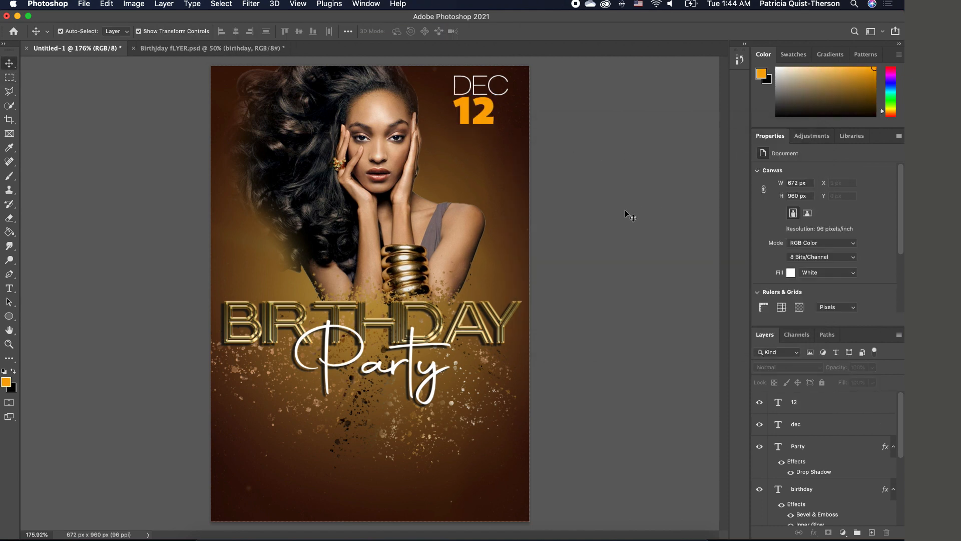
# - Duplicate the orange 12 about 110 px below the original and change the copy's text to TH
pyautogui.click(484, 118)
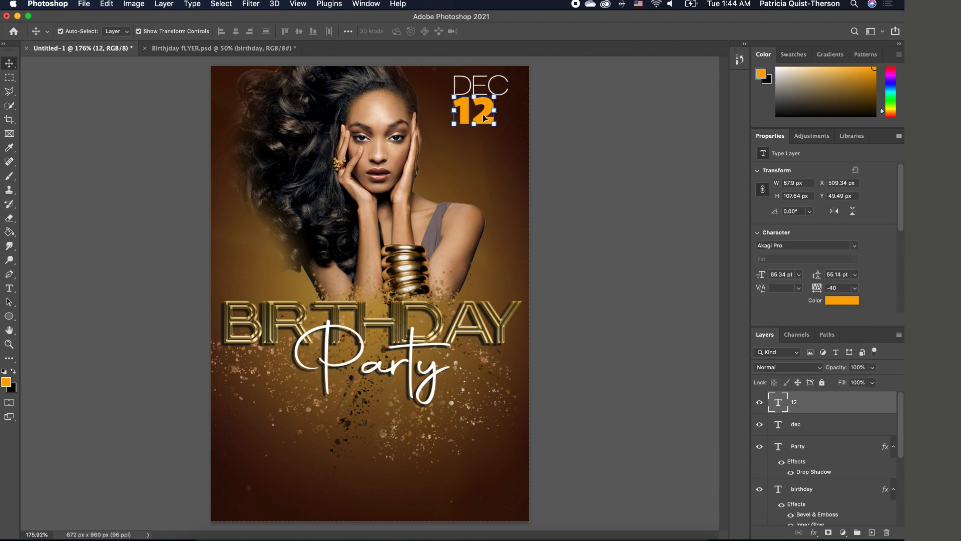
pyautogui.press('super+j')
pyautogui.moveTo(492, 119); pyautogui.dragTo(490, 181)
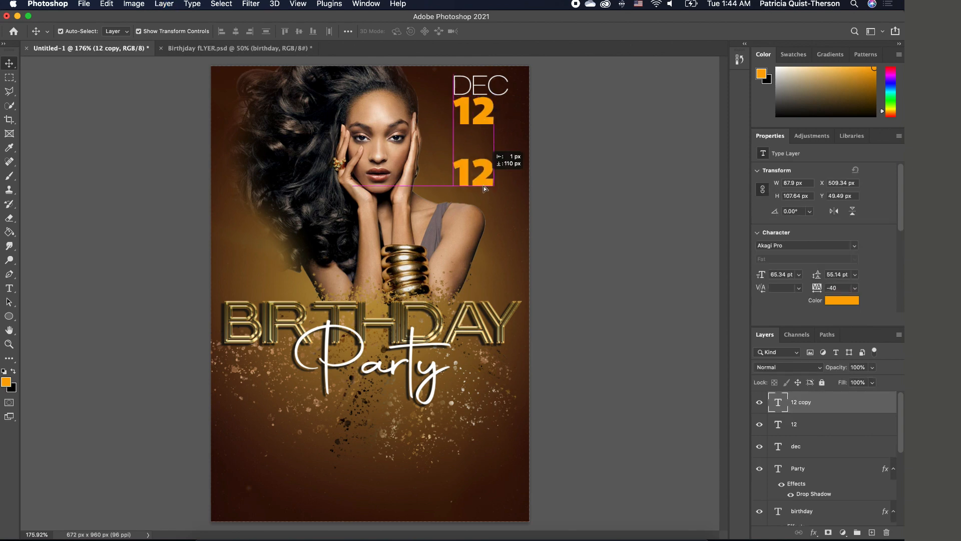
pyautogui.doubleClick(485, 182)
pyautogui.write('TH')
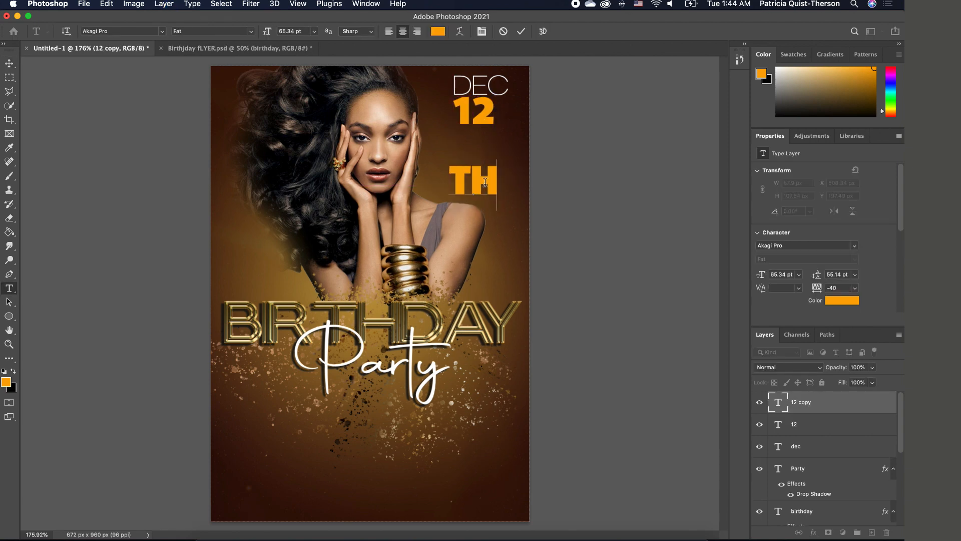
pyautogui.press('super+Return')
pyautogui.press('v')
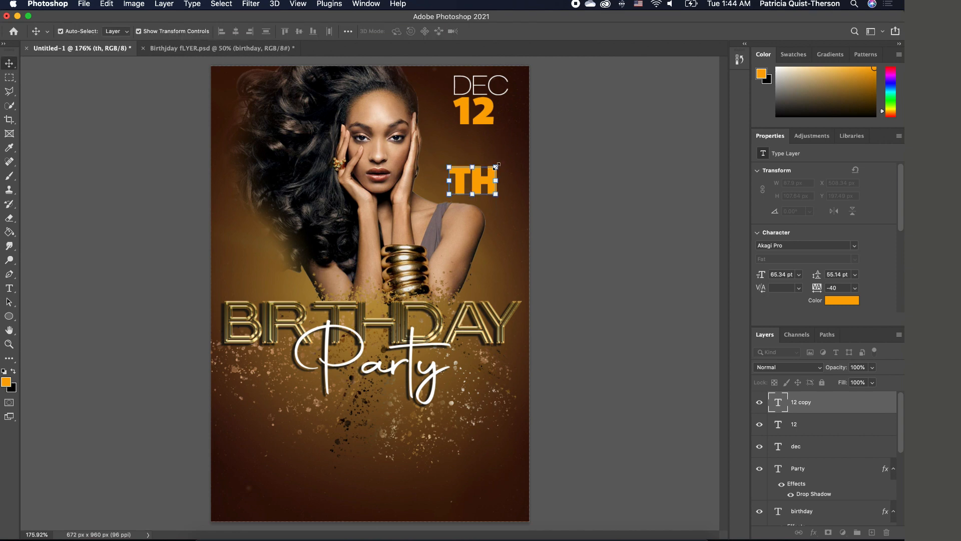
# - Scale the TH text down to about 53% and recolor it white
pyautogui.moveTo(496, 167); pyautogui.dragTo(474, 178)
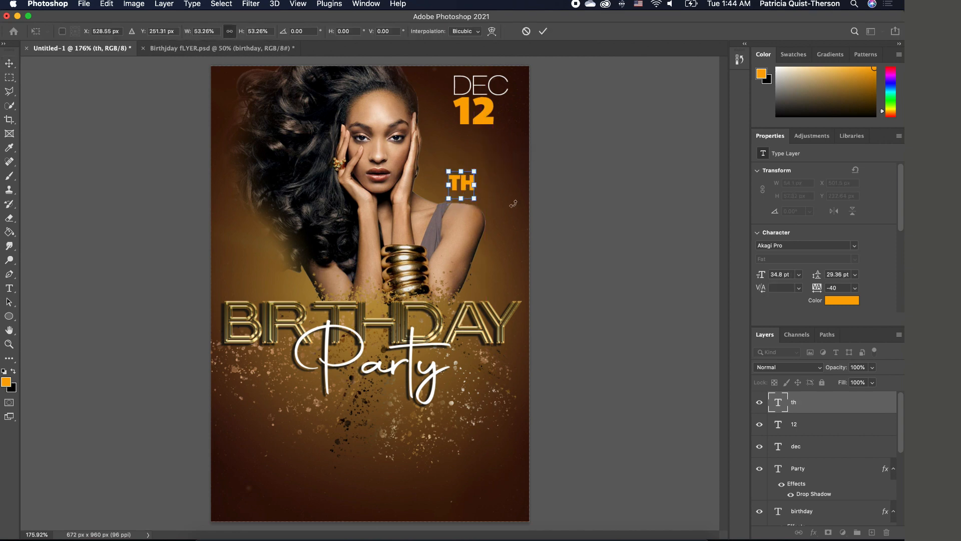
pyautogui.press('Return')
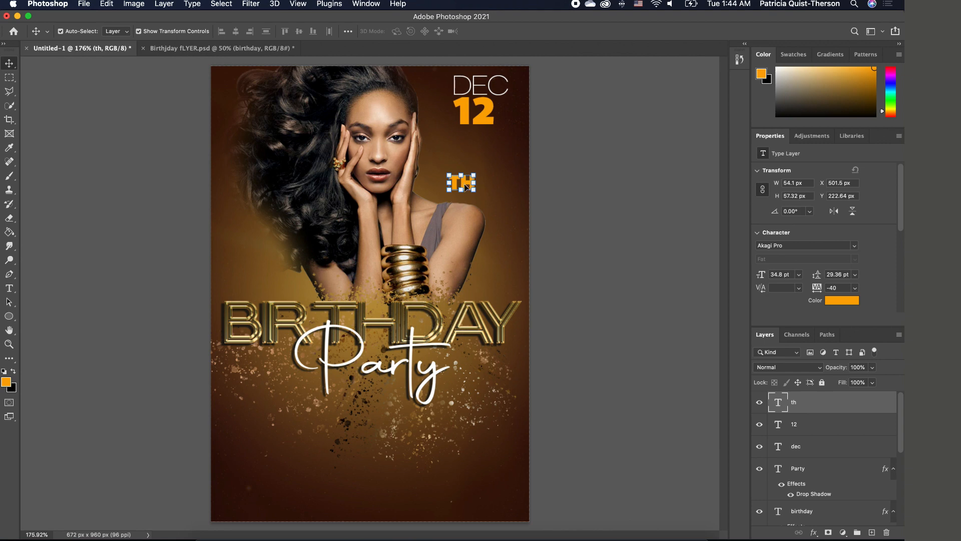
pyautogui.doubleClick(465, 188)
pyautogui.click(4, 372)
pyautogui.click(14, 371)
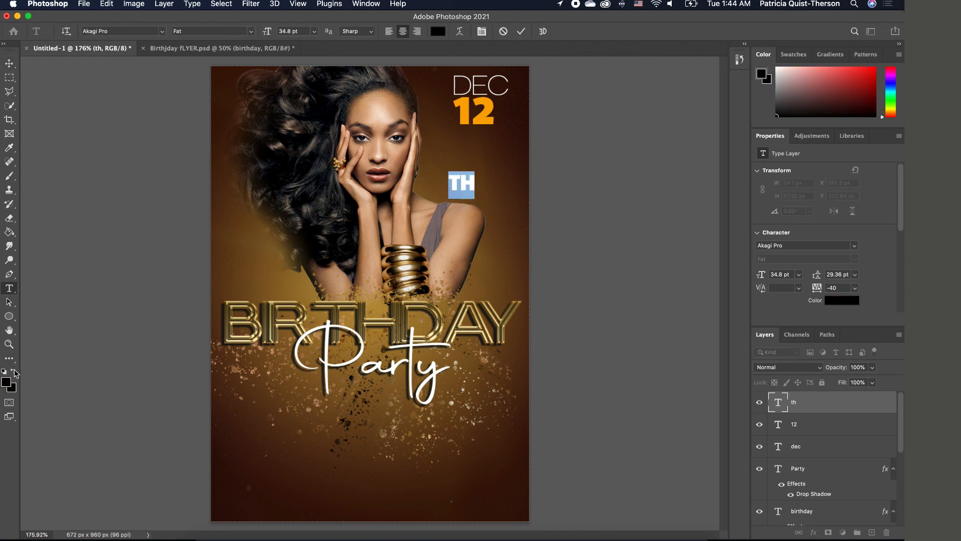
pyautogui.click(14, 372)
pyautogui.click(9, 63)
pyautogui.click(568, 189)
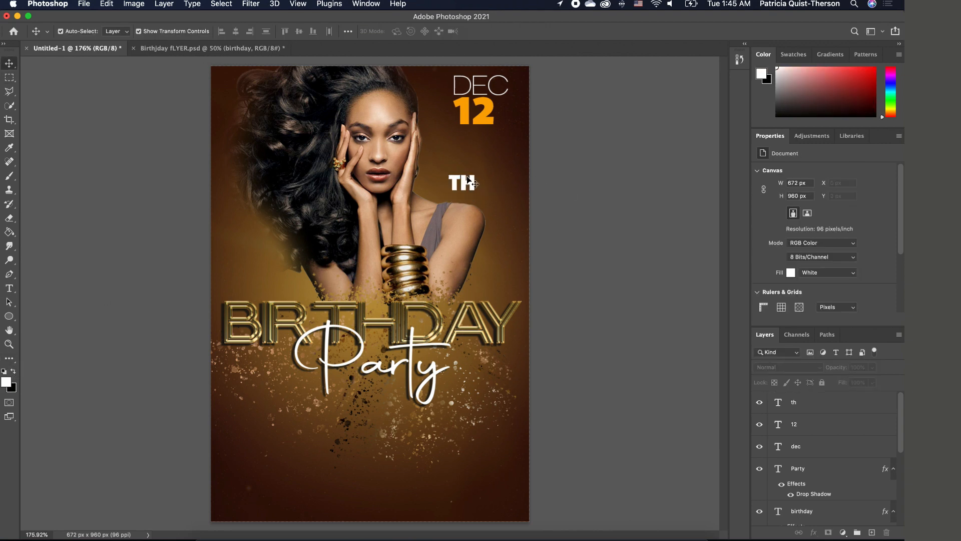
# - Move the TH text beside the upper part of the 12 and shrink it to about 67% as a superscript
pyautogui.moveTo(468, 183); pyautogui.dragTo(495, 104)
pyautogui.scroll(3, 521, 100)
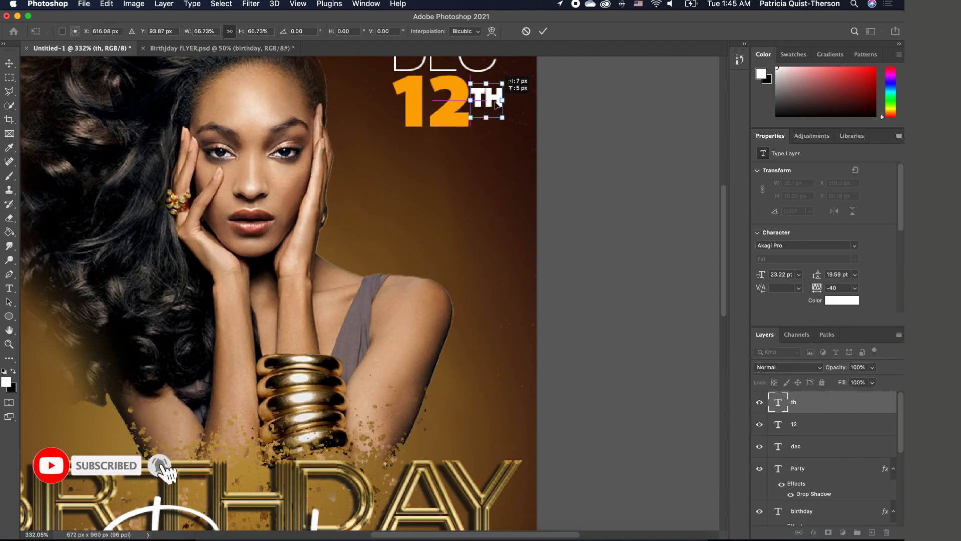
pyautogui.press('Return')
pyautogui.scroll(1, 530, 166)
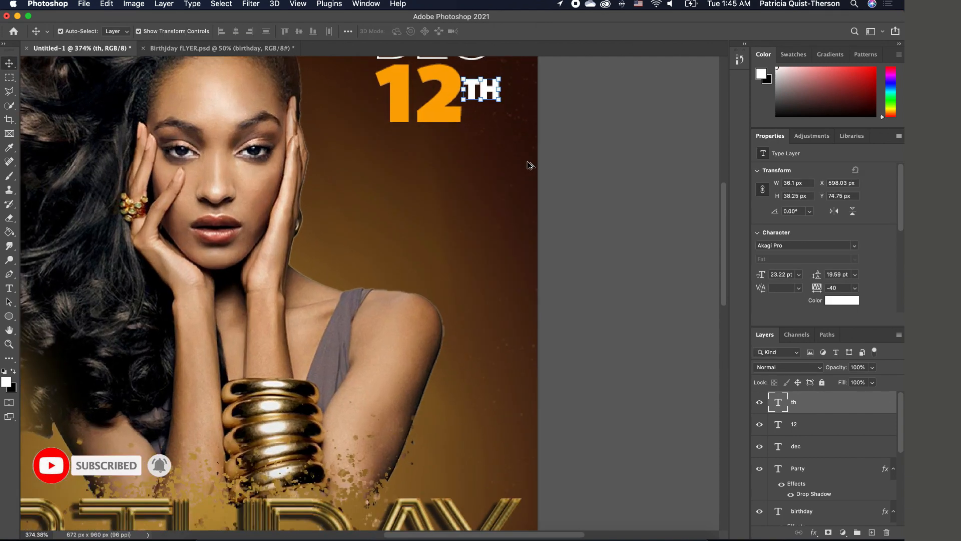
# - Duplicate the DEC text into the empty area below Party and change the copy's text to THE HEART HOTEL
pyautogui.scroll(-8, 530, 166)
pyautogui.click(571, 227)
pyautogui.scroll(2, 463, 213)
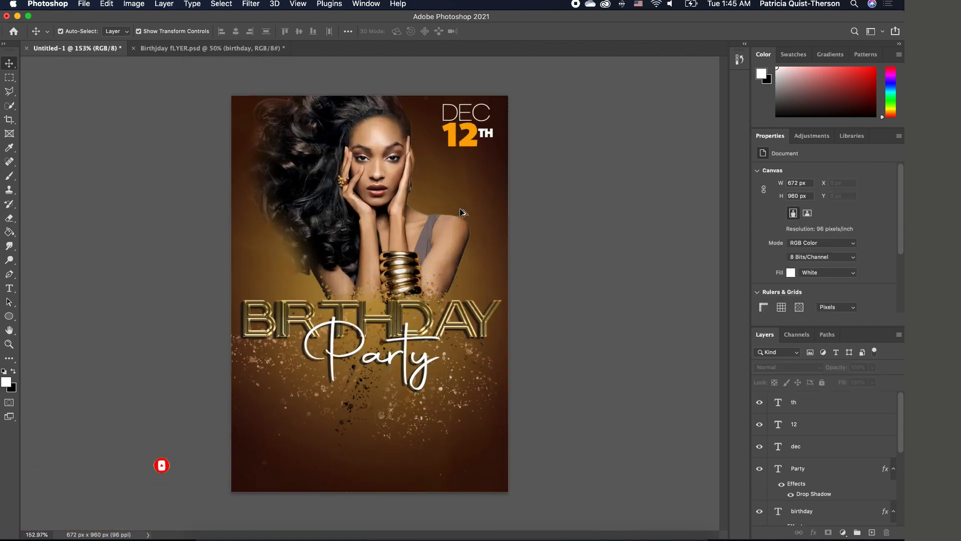
pyautogui.scroll(1, 462, 213)
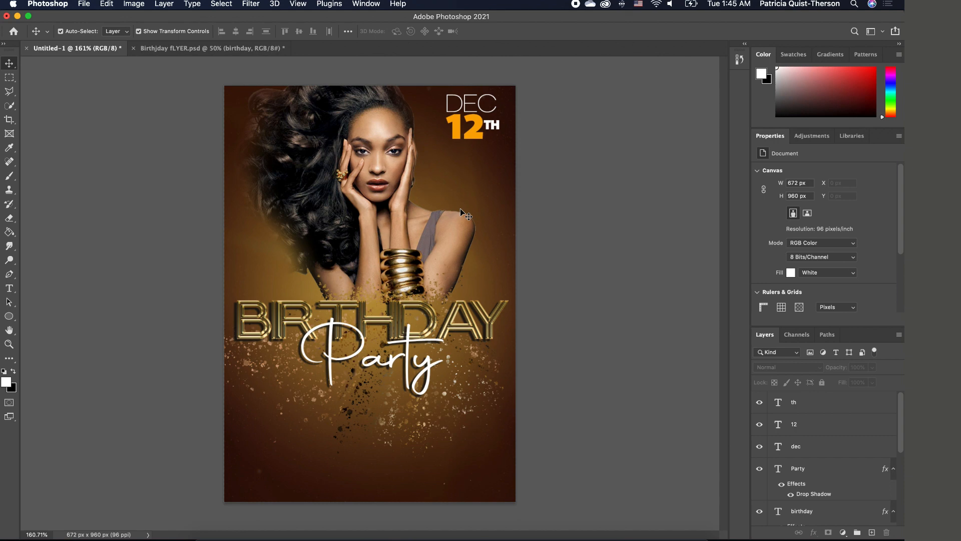
pyautogui.click(467, 105)
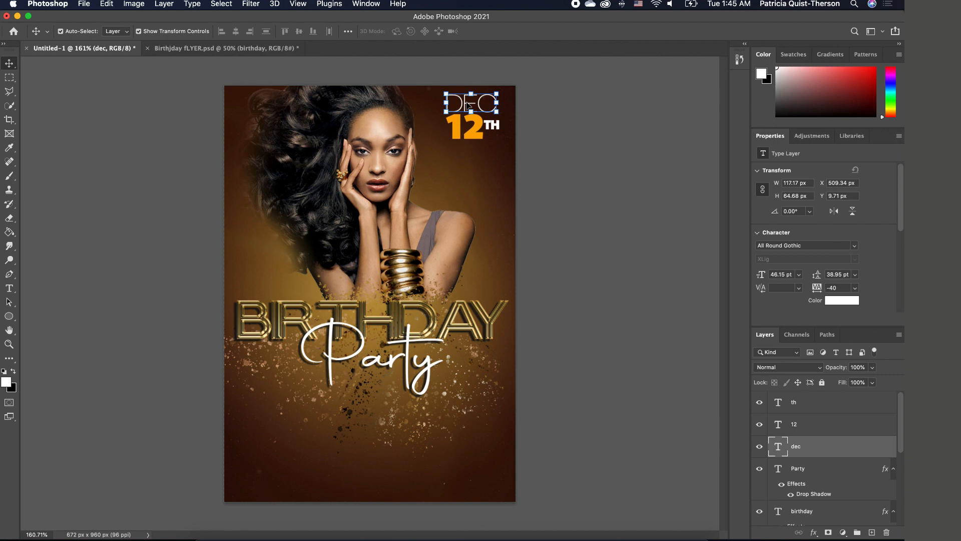
pyautogui.moveTo(467, 104); pyautogui.dragTo(337, 442)
pyautogui.doubleClick(358, 428)
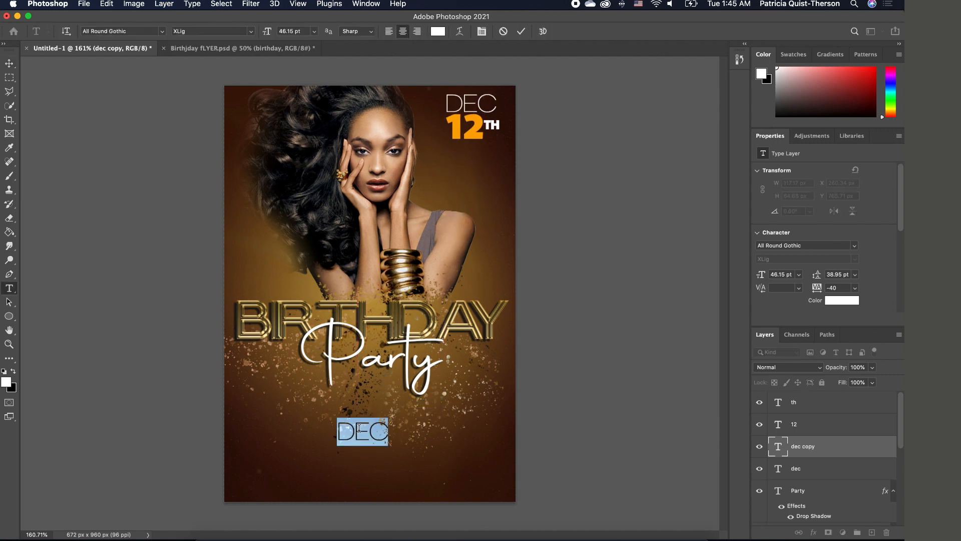
pyautogui.write('the')
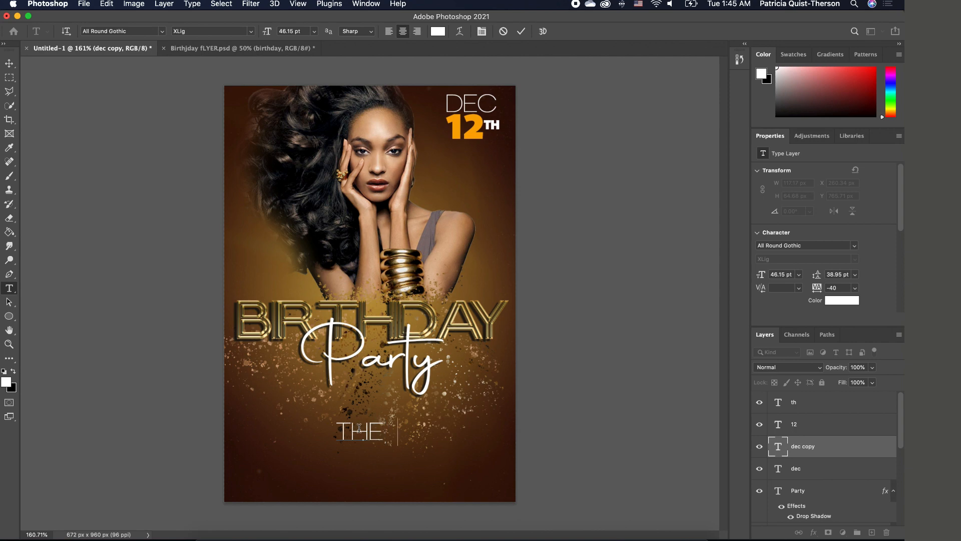
pyautogui.write(' heart')
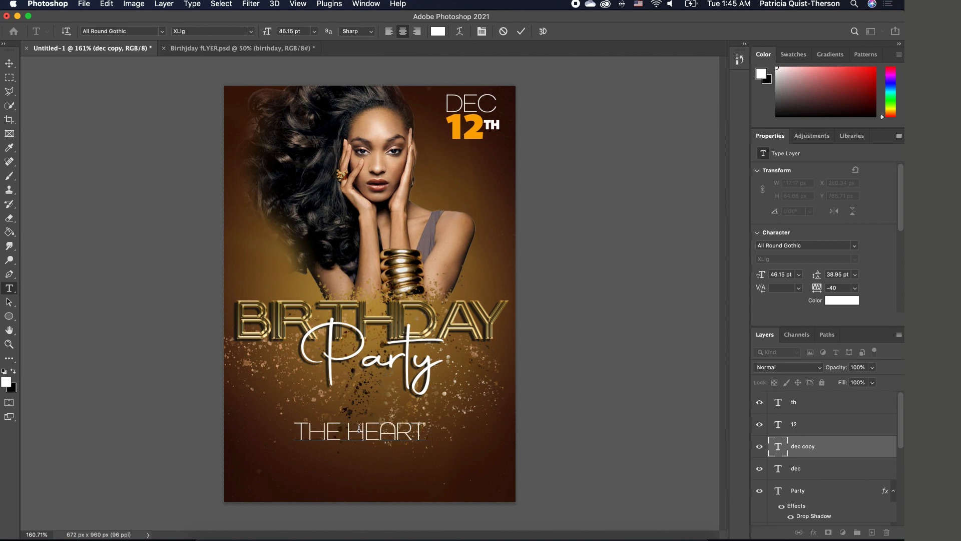
pyautogui.write(' hotel')
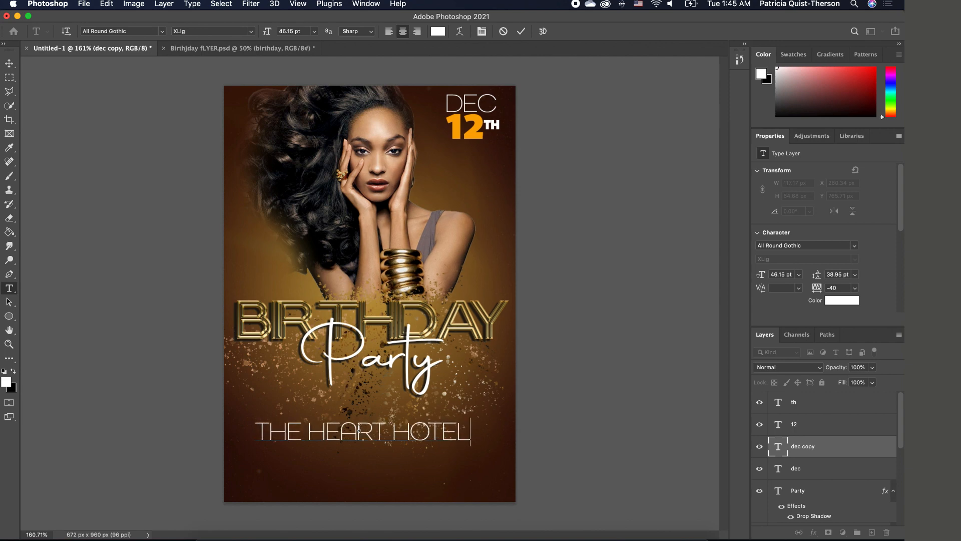
# - Scale THE HEART HOTEL text down to about 37.44 pt and center it horizontally below the Party title
pyautogui.click(9, 63)
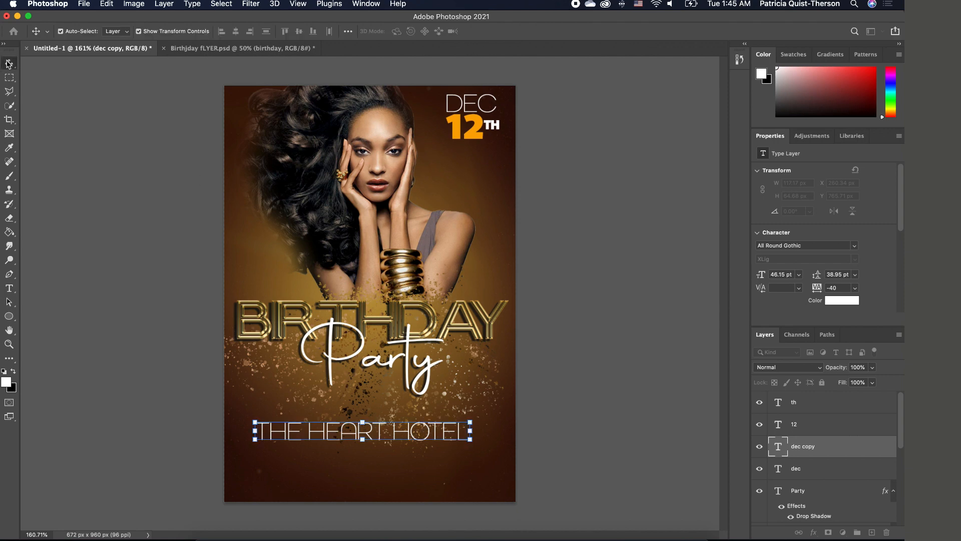
pyautogui.moveTo(473, 419); pyautogui.dragTo(448, 421)
pyautogui.moveTo(398, 437); pyautogui.dragTo(418, 437)
pyautogui.press('Return')
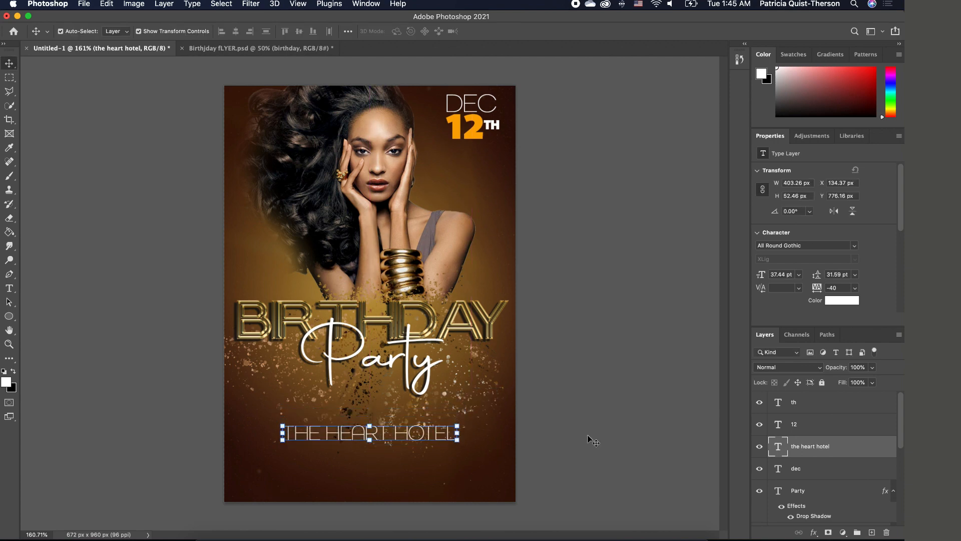
pyautogui.click(612, 443)
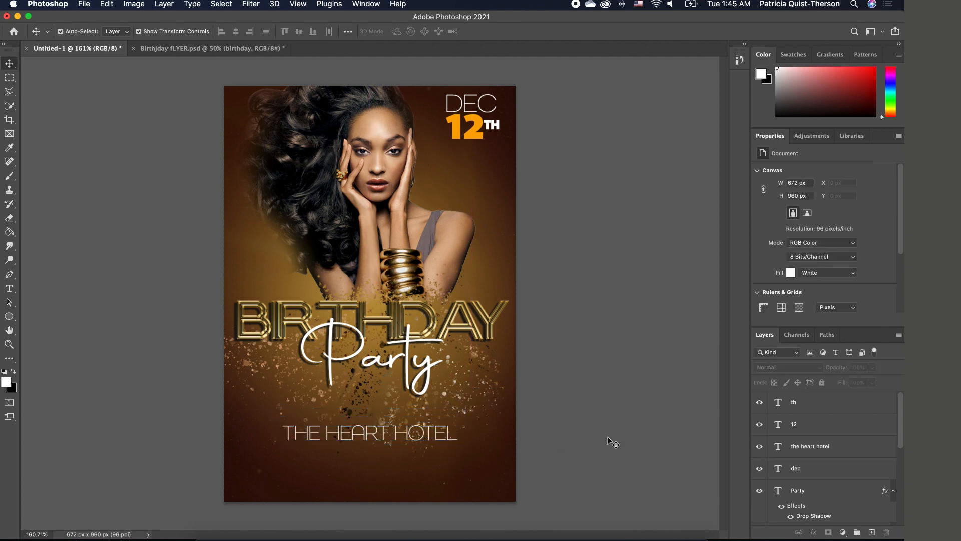
pyautogui.click(449, 441)
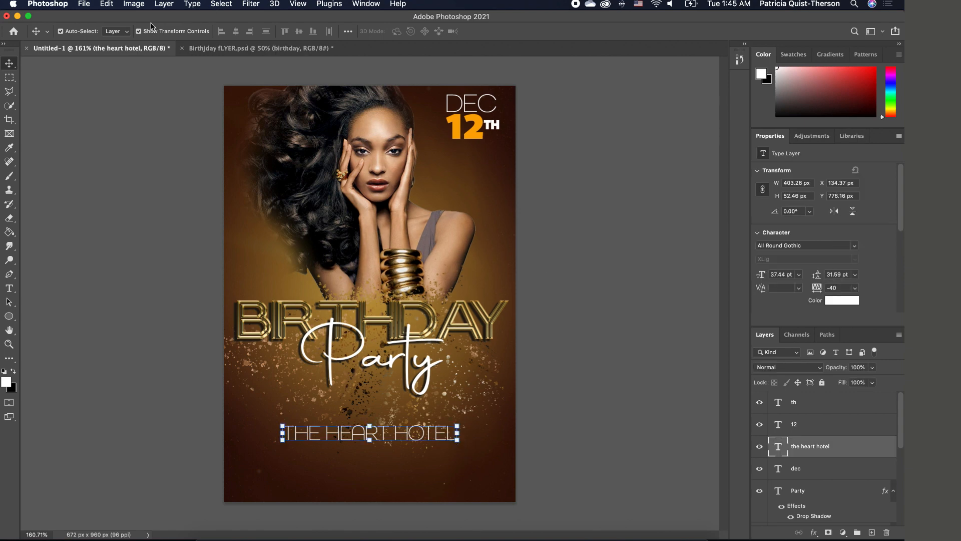
pyautogui.doubleClick(413, 435)
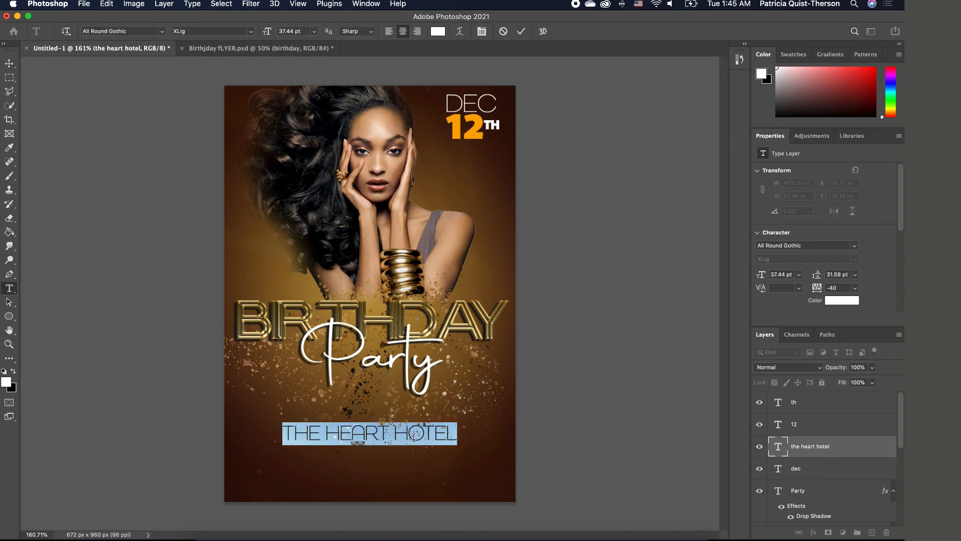
pyautogui.click(250, 32)
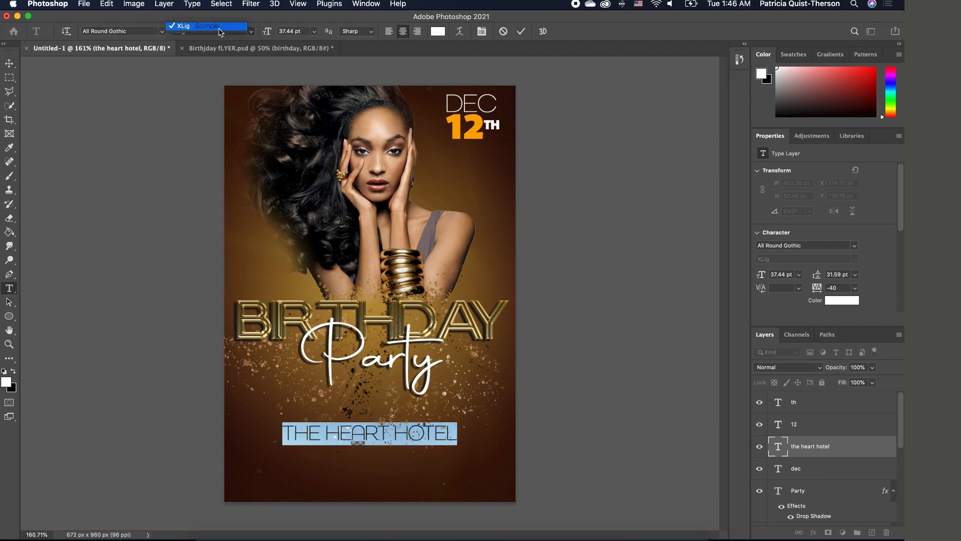
pyautogui.click(636, 305)
pyautogui.click(9, 63)
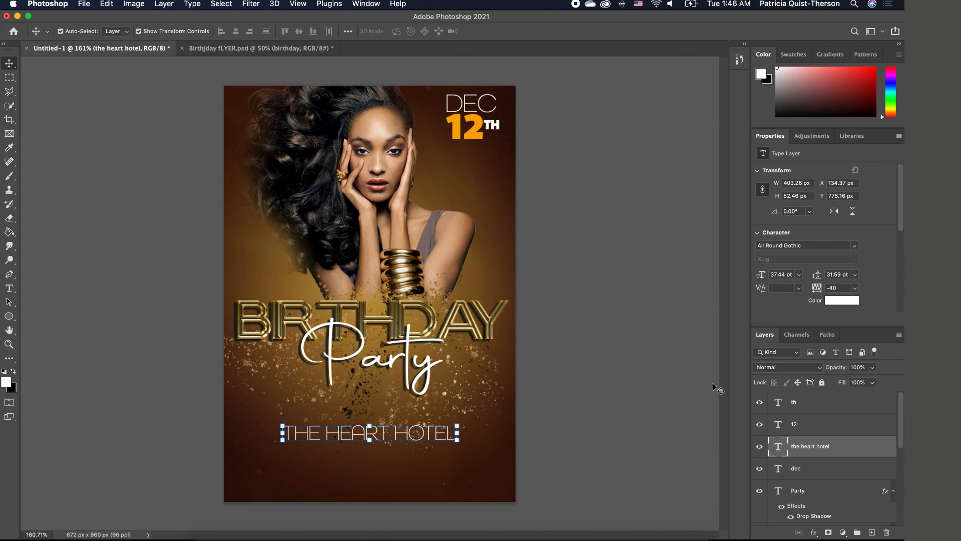
# - Thicken THE HEART HOTEL text with a 1 px outside stroke in near-white, #fcfafa
pyautogui.doubleClick(883, 447)
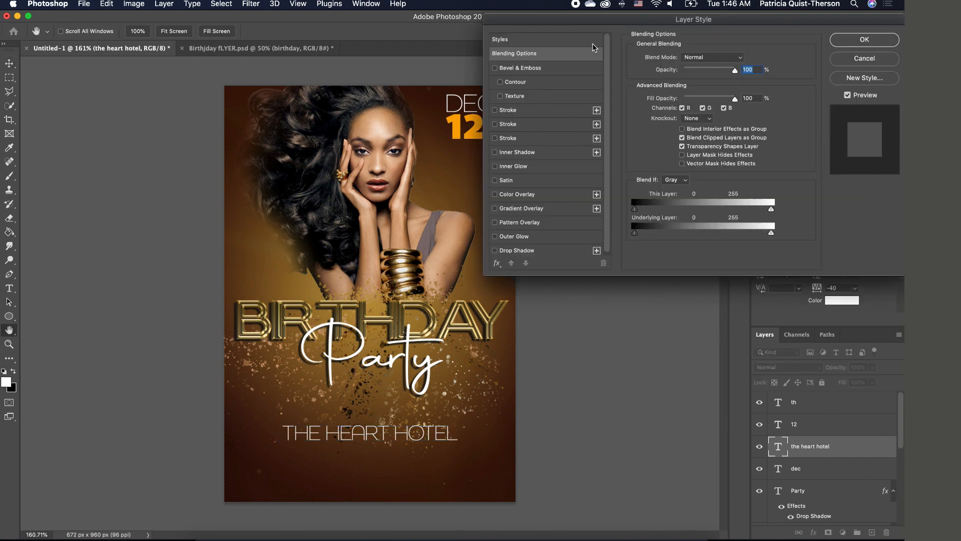
pyautogui.click(494, 110)
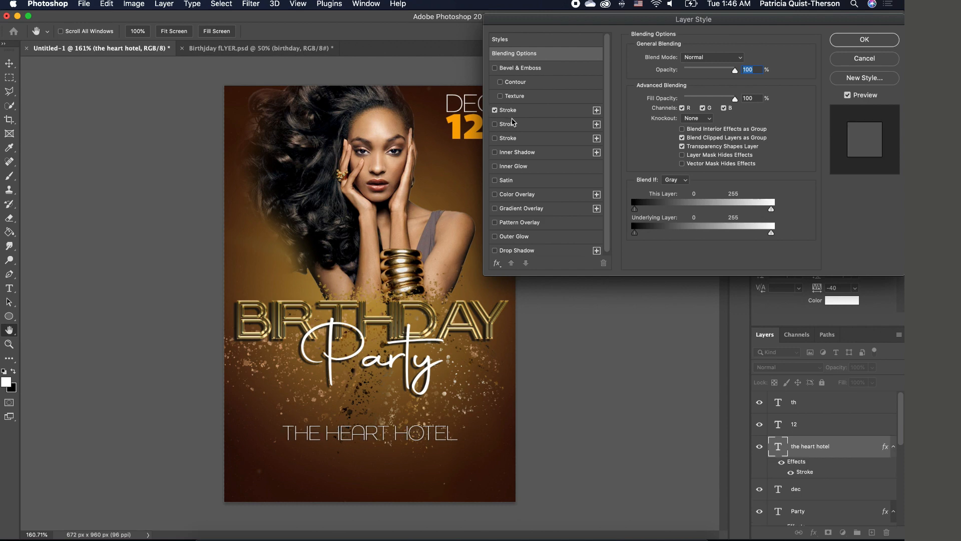
pyautogui.click(554, 113)
pyautogui.click(661, 132)
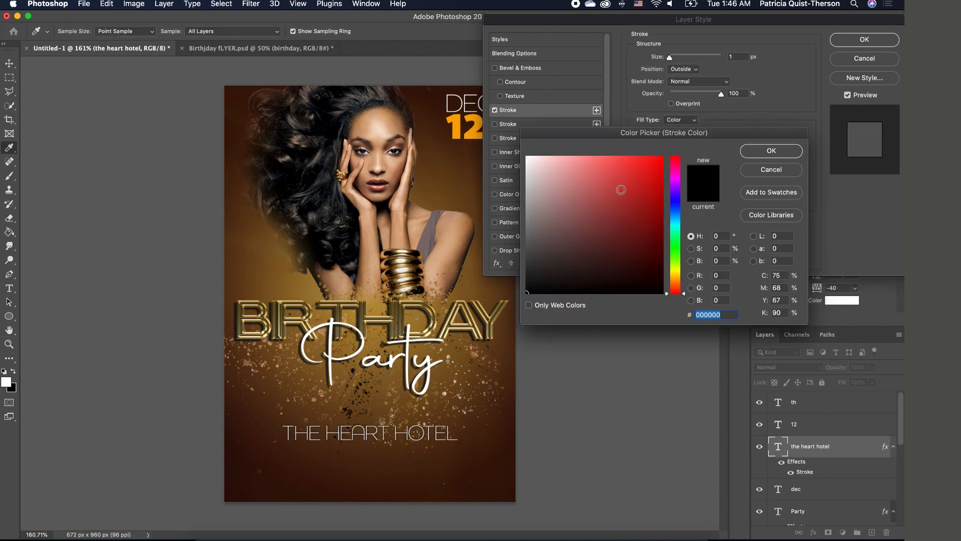
pyautogui.click(527, 157)
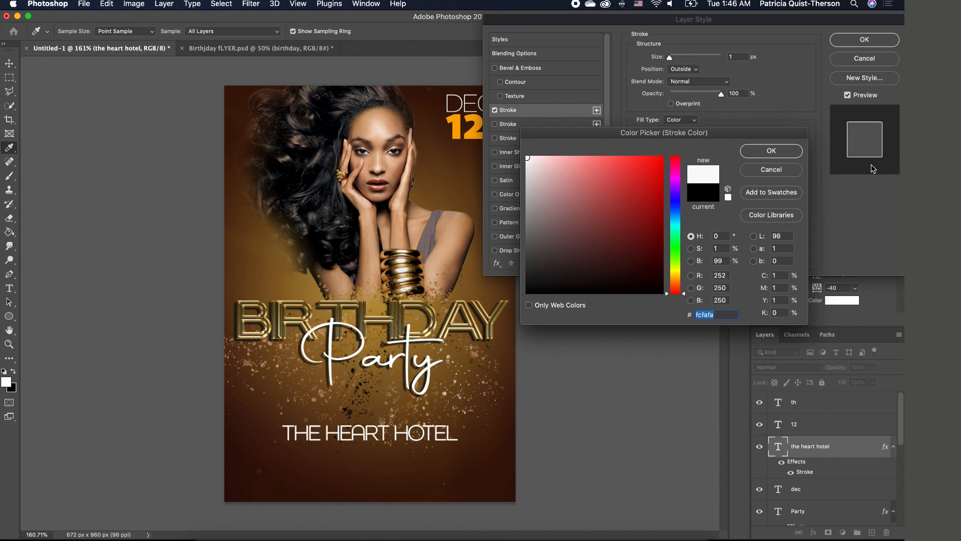
pyautogui.click(770, 150)
pyautogui.press('Tab')
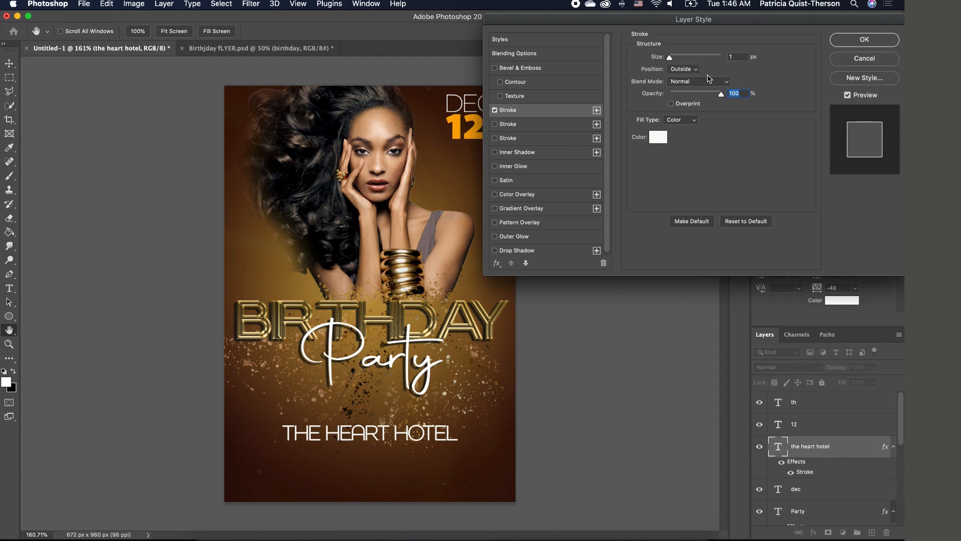
pyautogui.click(857, 48)
pyautogui.click(587, 392)
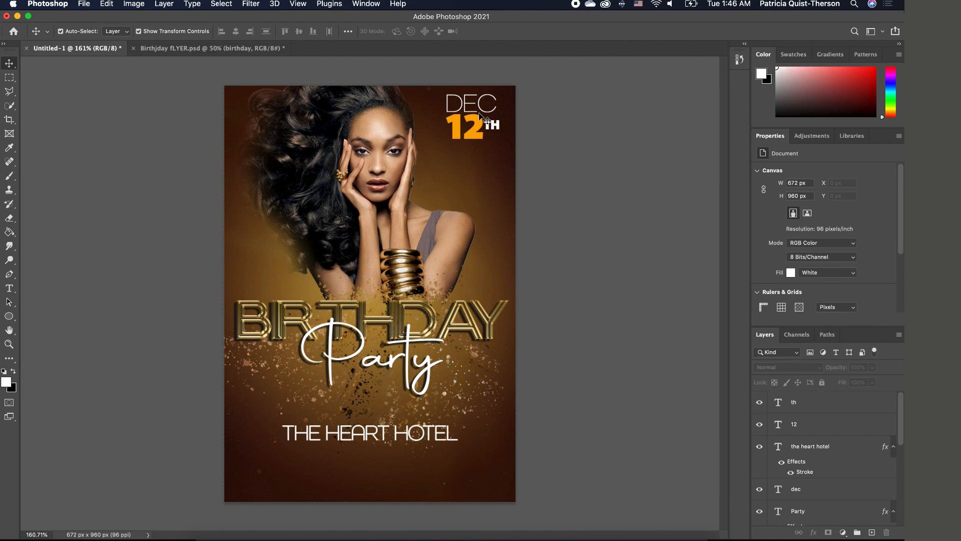
# - Duplicate the TH superscript text and place the copy just below the hotel name
pyautogui.click(496, 126)
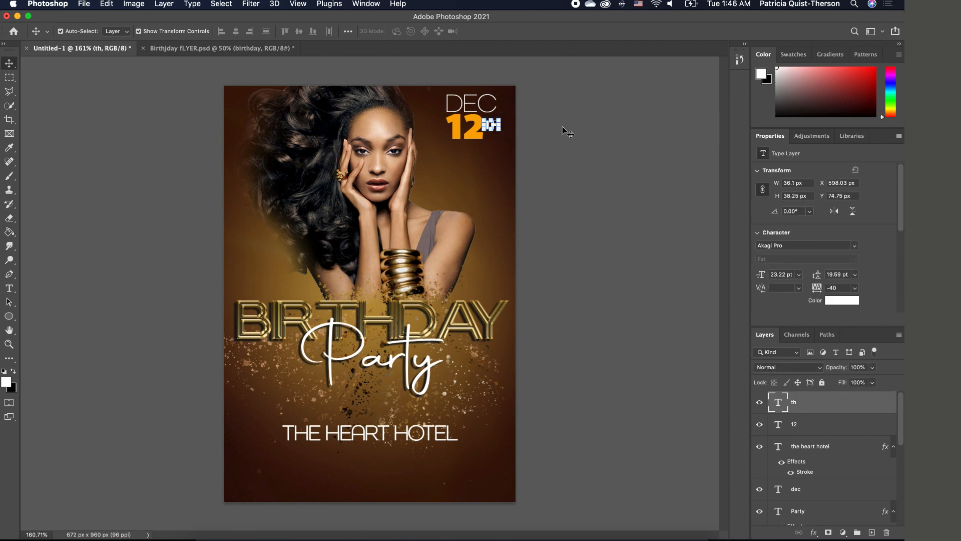
pyautogui.press('super+j')
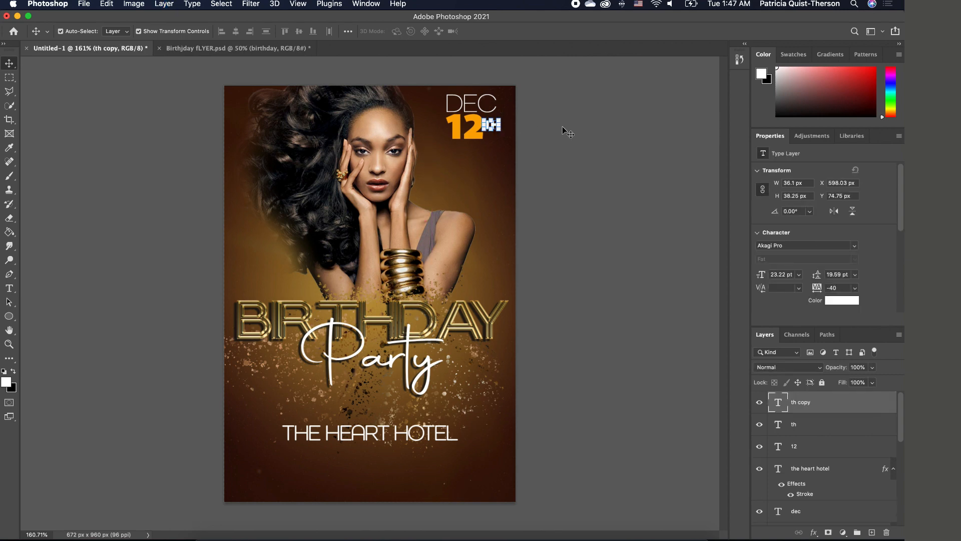
pyautogui.click(581, 167)
pyautogui.moveTo(493, 125); pyautogui.dragTo(312, 462)
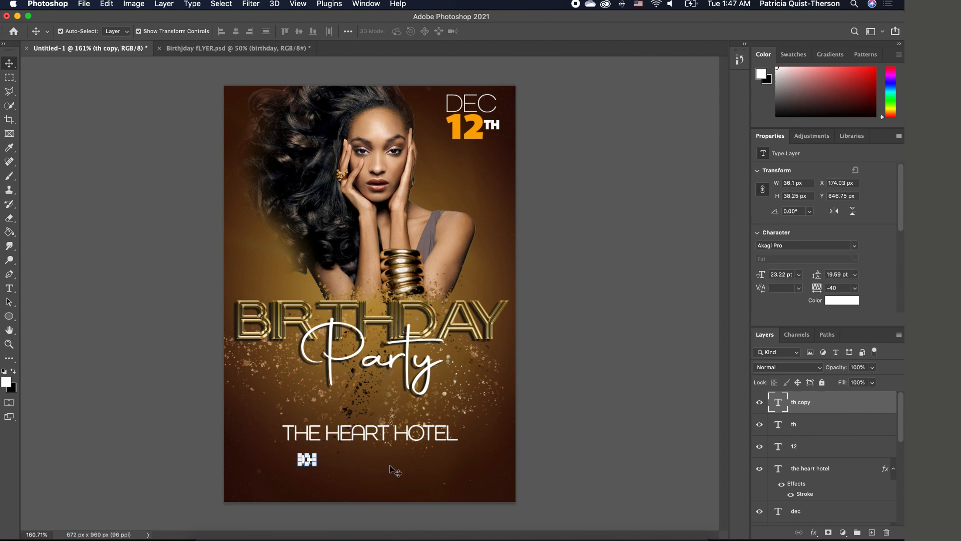
# - Replace the copied TH text with the venue's street address, city and state, leaving a wide gap between street and city
pyautogui.scroll(3, 391, 467)
pyautogui.click(304, 471)
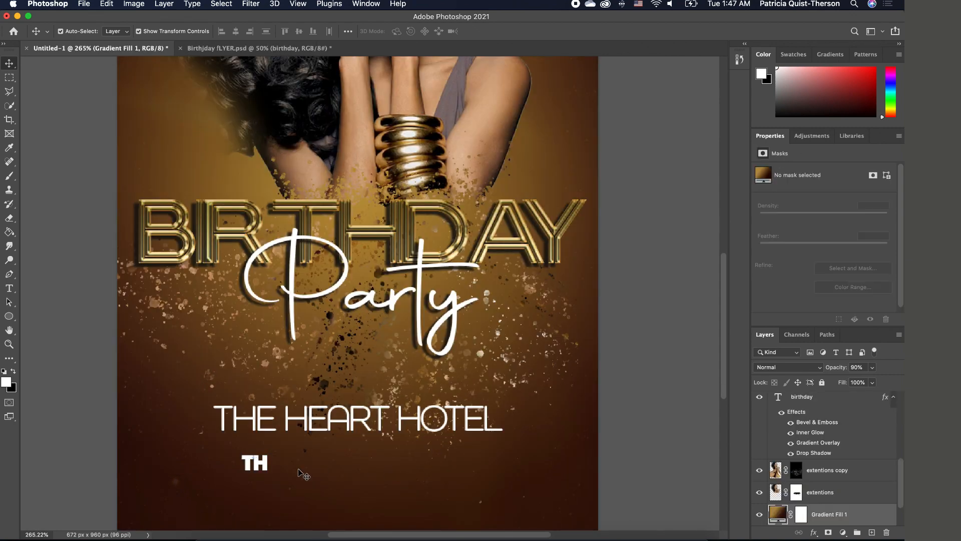
pyautogui.doubleClick(248, 464)
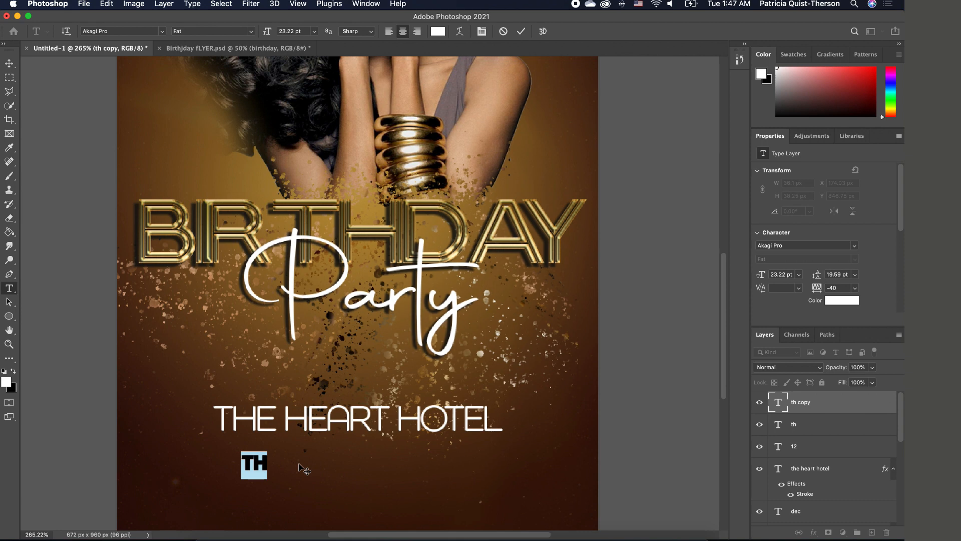
pyautogui.write('12433')
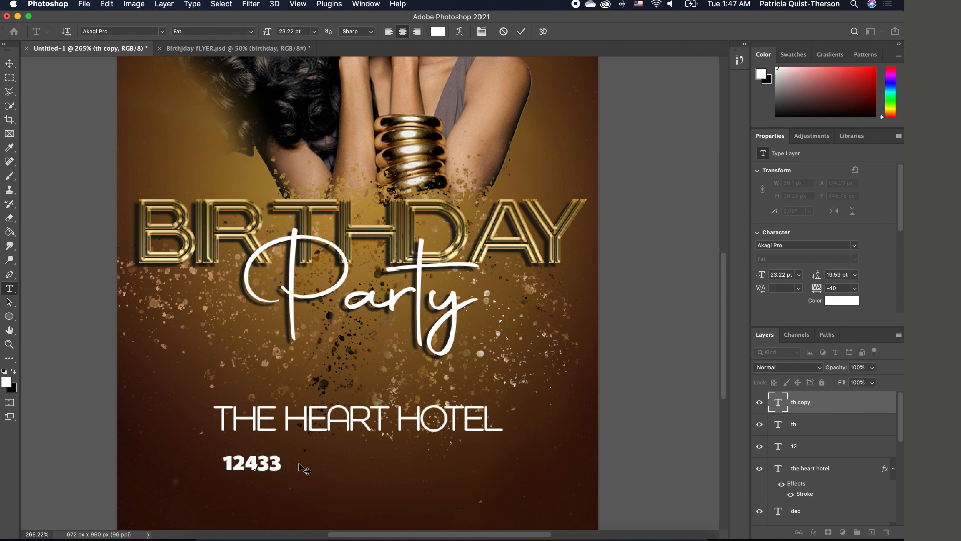
pyautogui.write(' ANDERSON ROAD   RICHARdland, wa')
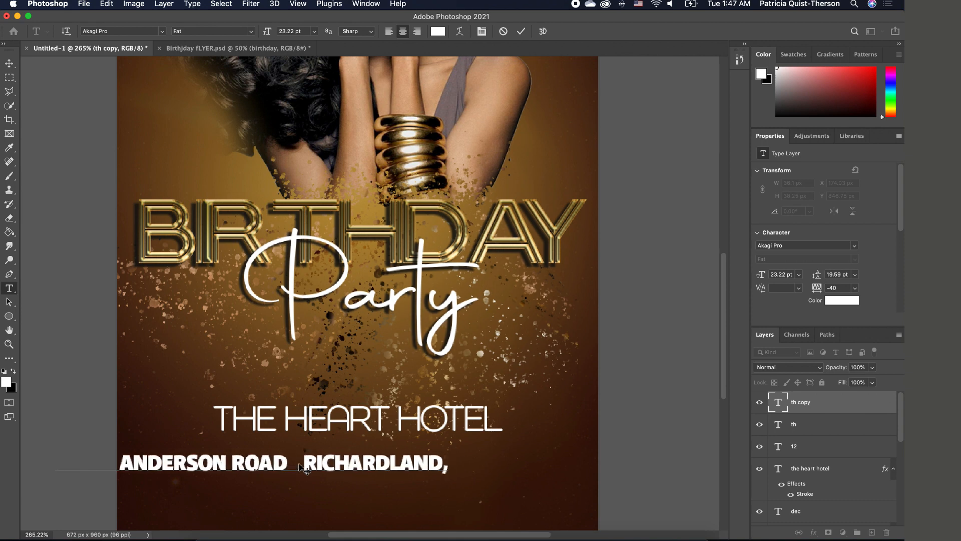
# - Scale the address line down to fit within the flyer and center it directly under the hotel name
pyautogui.click(9, 64)
pyautogui.moveTo(255, 463); pyautogui.dragTo(355, 449)
pyautogui.press('super+t')
pyautogui.moveTo(571, 437); pyautogui.dragTo(532, 441)
pyautogui.moveTo(457, 453); pyautogui.dragTo(459, 450)
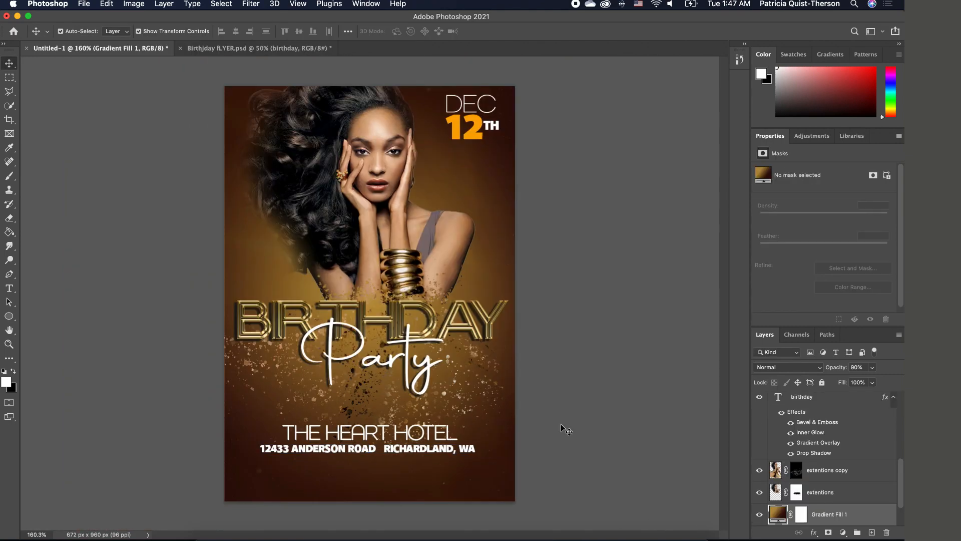
# - Enlarge the BIRTHDAY title to about 103% so it spans nearly the full width of the flyer
pyautogui.click(488, 328)
pyautogui.press('super+t')
pyautogui.moveTo(520, 295); pyautogui.dragTo(523, 294)
pyautogui.moveTo(226, 293); pyautogui.dragTo(221, 293)
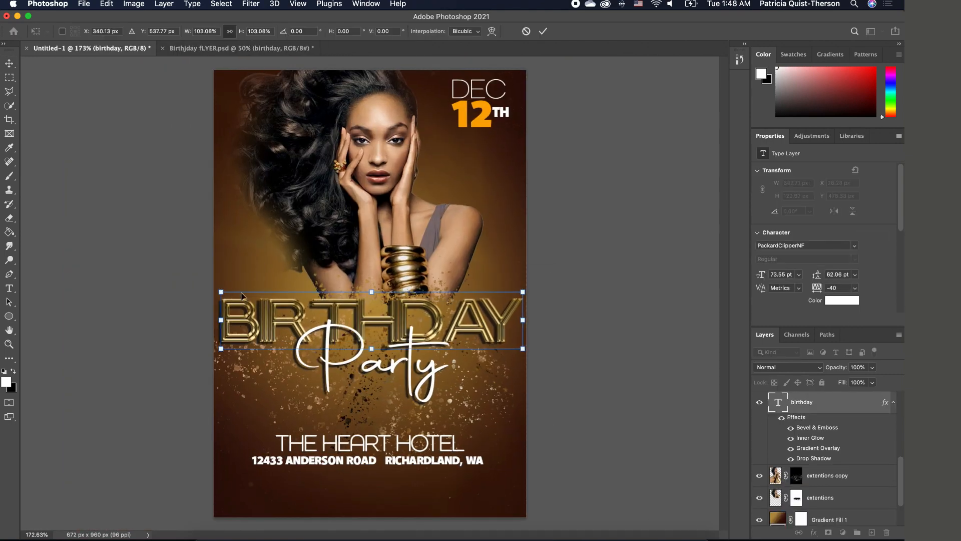
pyautogui.press('Return')
pyautogui.click(596, 379)
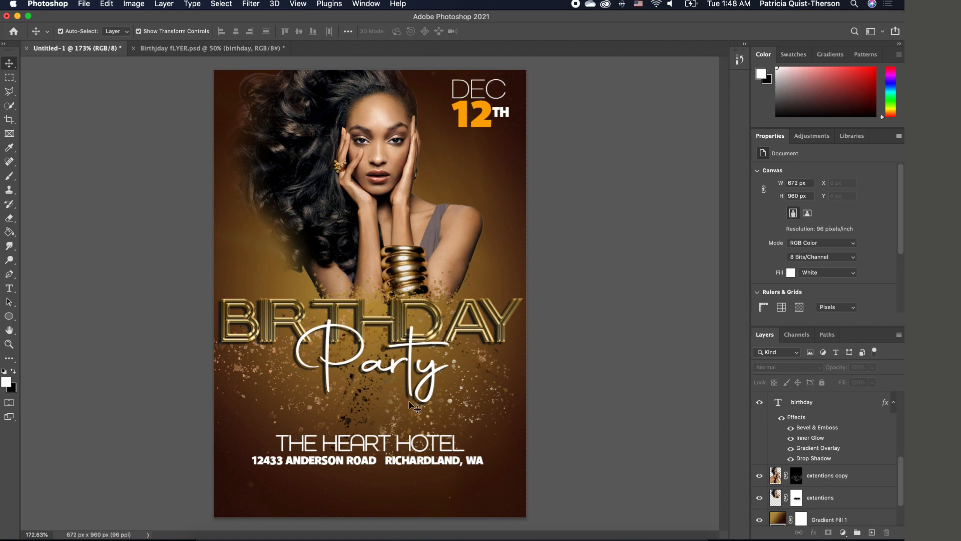
# - Draw a white 7 x 7 px circle with a 1 px black stroke in the gap between street and city on the address line
pyautogui.scroll(5, 405, 401)
pyautogui.moveTo(722, 282); pyautogui.dragTo(721, 320)
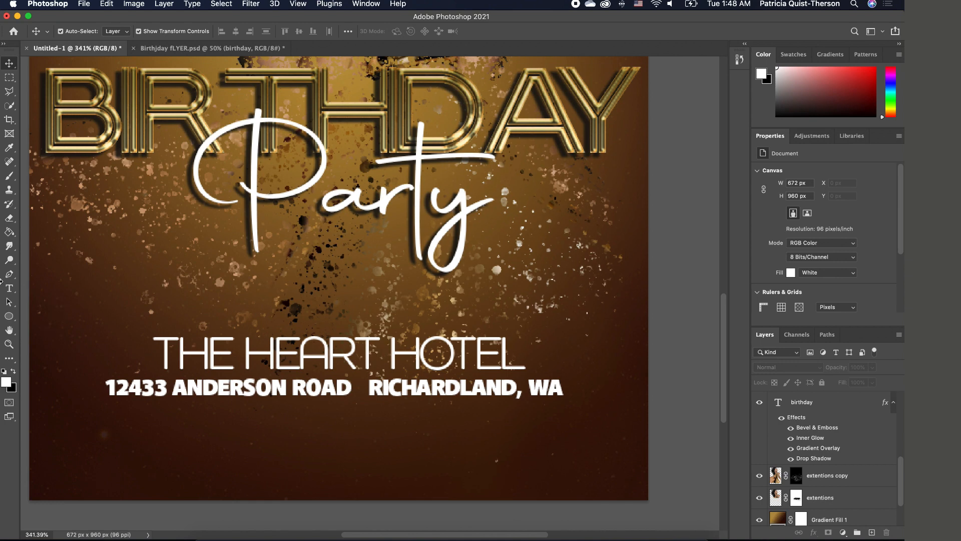
pyautogui.moveTo(9, 321); pyautogui.dragTo(47, 336)
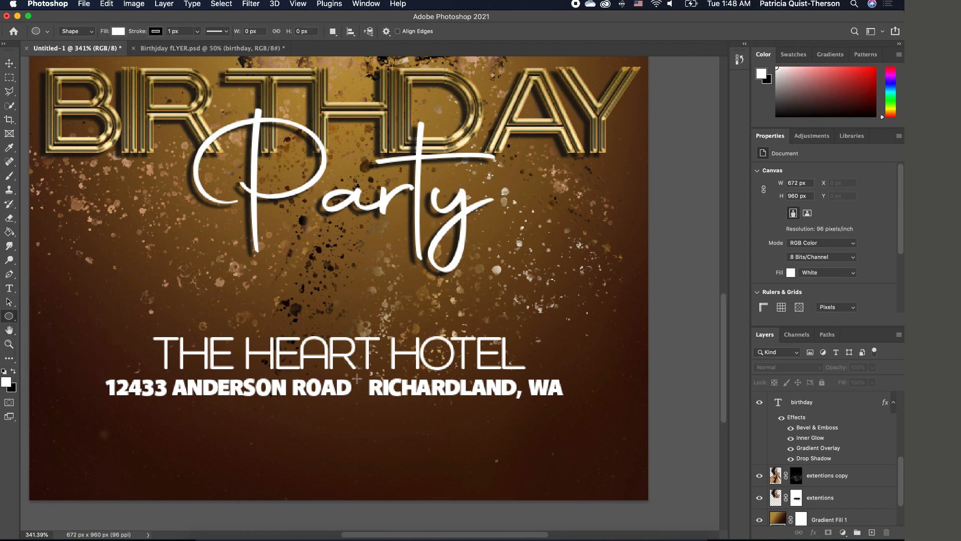
pyautogui.scroll(5, 358, 386)
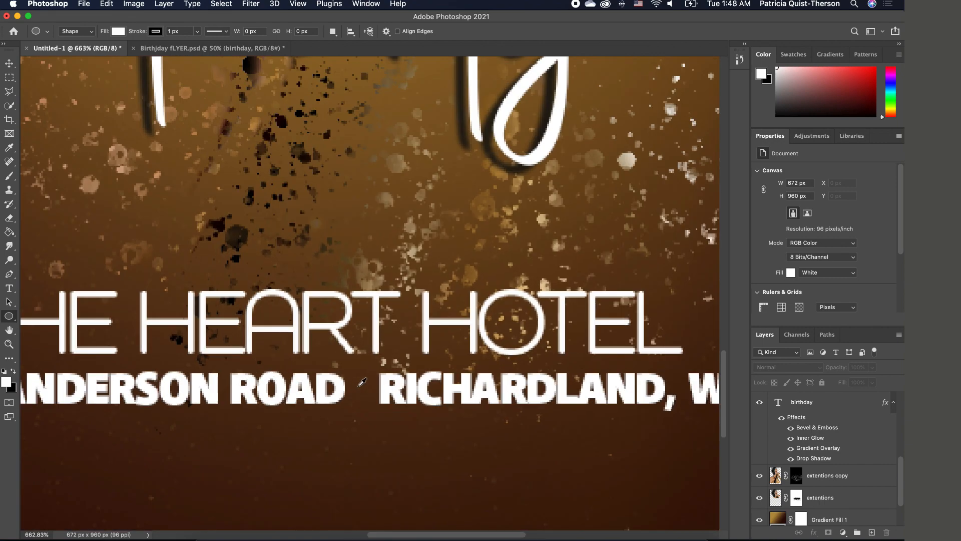
pyautogui.moveTo(356, 383); pyautogui.dragTo(366, 393)
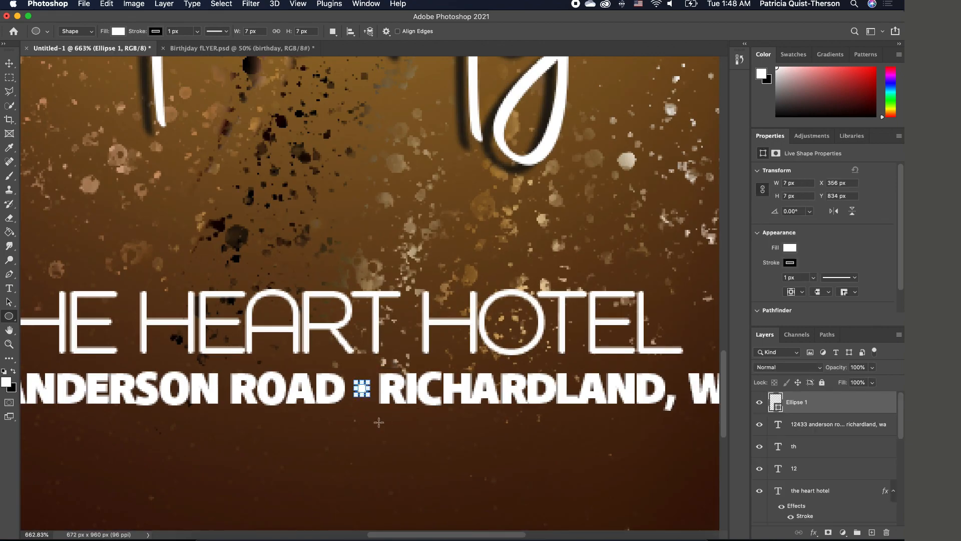
pyautogui.press('v')
pyautogui.click(372, 435)
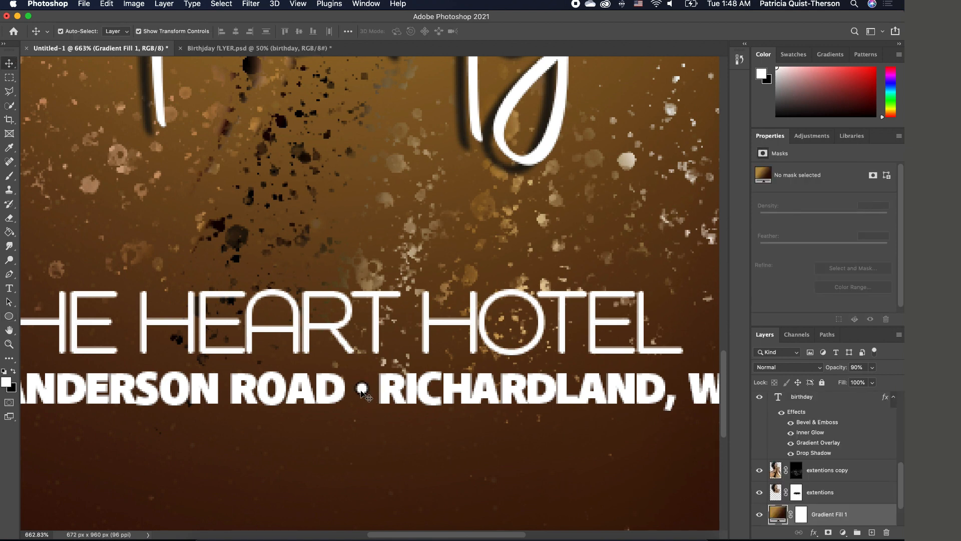
# - Remove the black stroke from the small white dot between the street and city on the address line
pyautogui.click(363, 392)
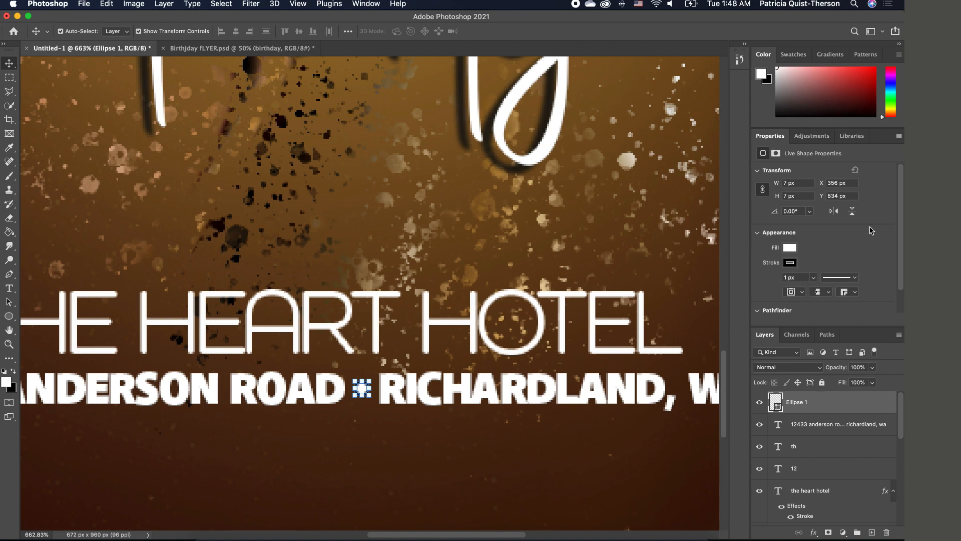
pyautogui.click(790, 263)
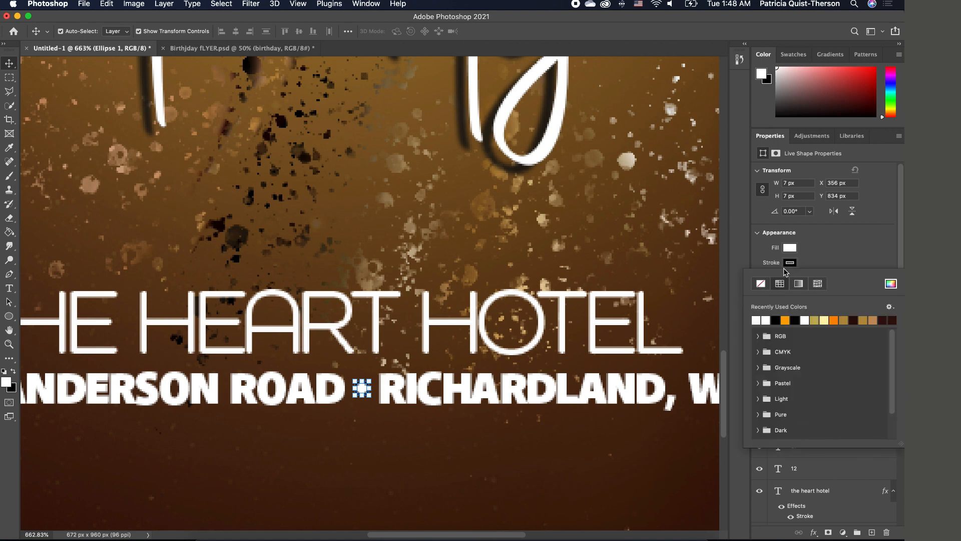
pyautogui.click(761, 285)
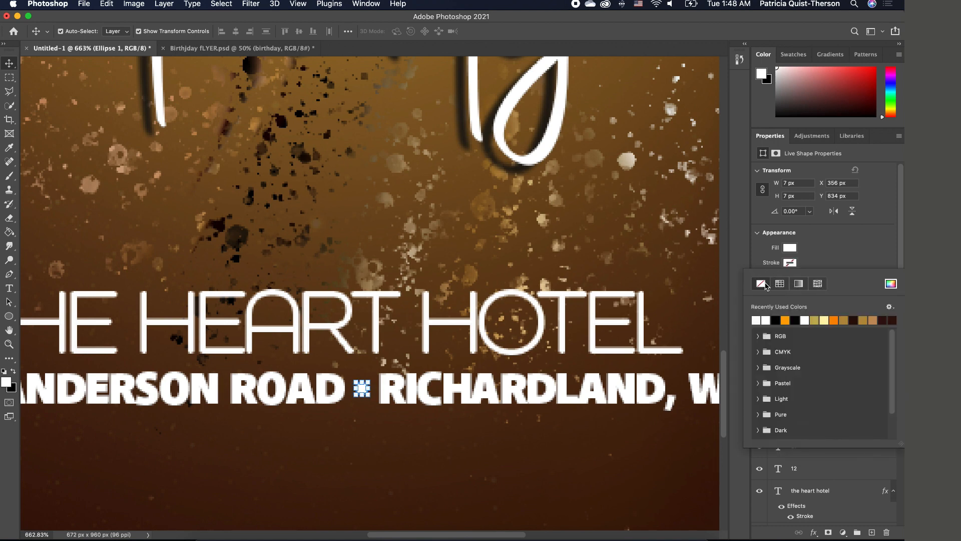
pyautogui.click(844, 240)
pyautogui.click(404, 250)
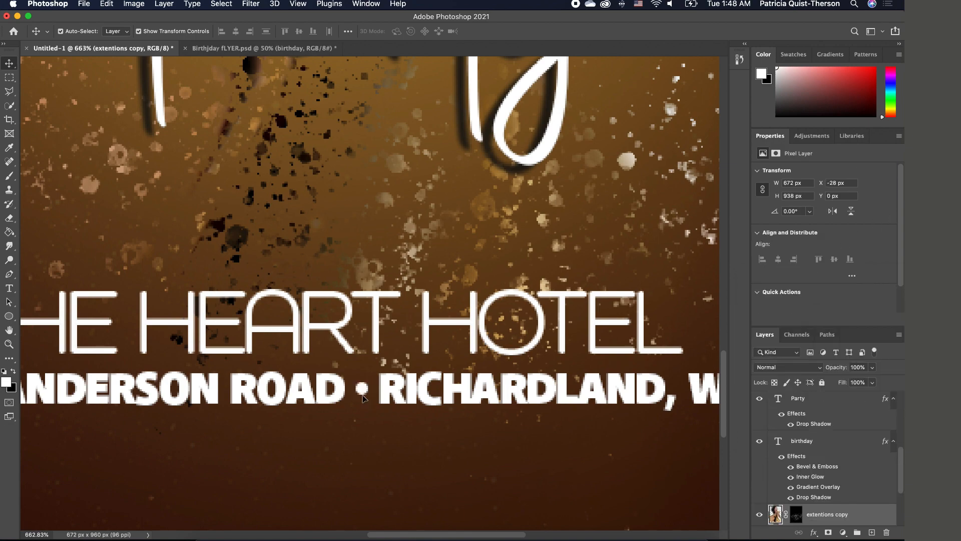
pyautogui.scroll(-10, 368, 397)
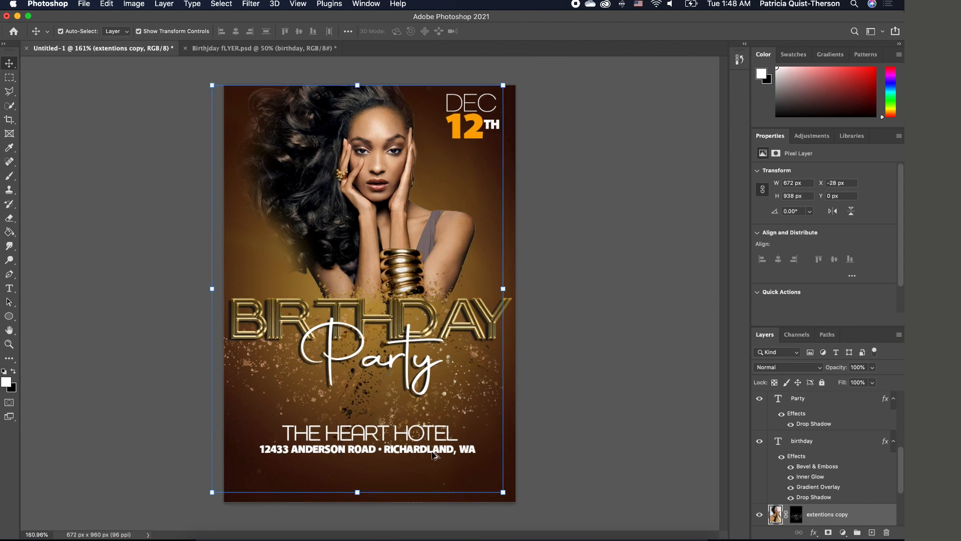
pyautogui.scroll(3, 433, 455)
pyautogui.click(427, 455)
pyautogui.scroll(2, 395, 420)
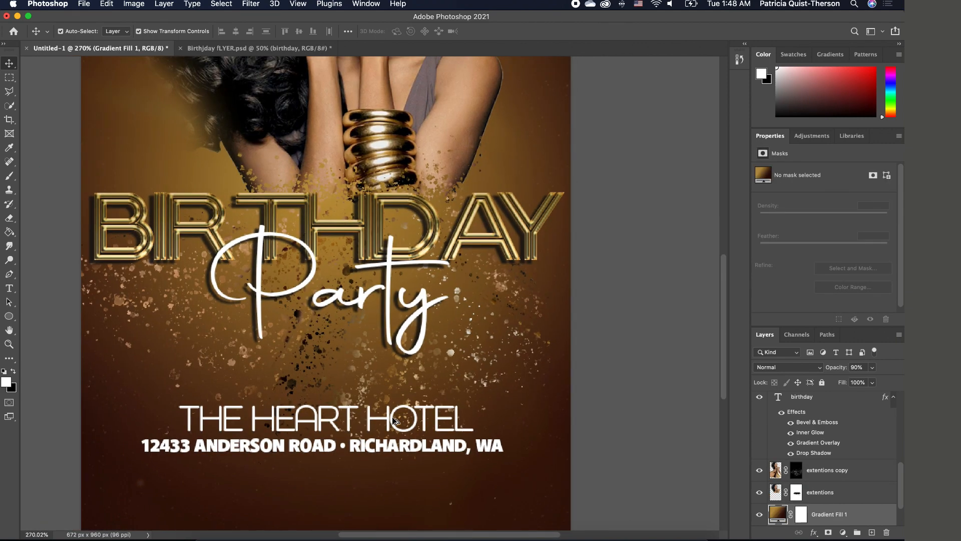
pyautogui.scroll(-3, 394, 420)
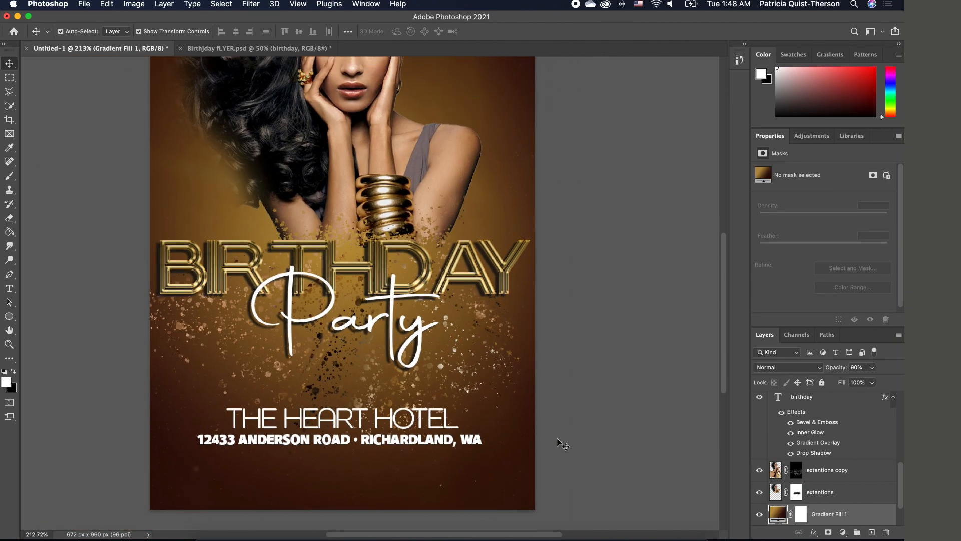
pyautogui.scroll(-2, 409, 434)
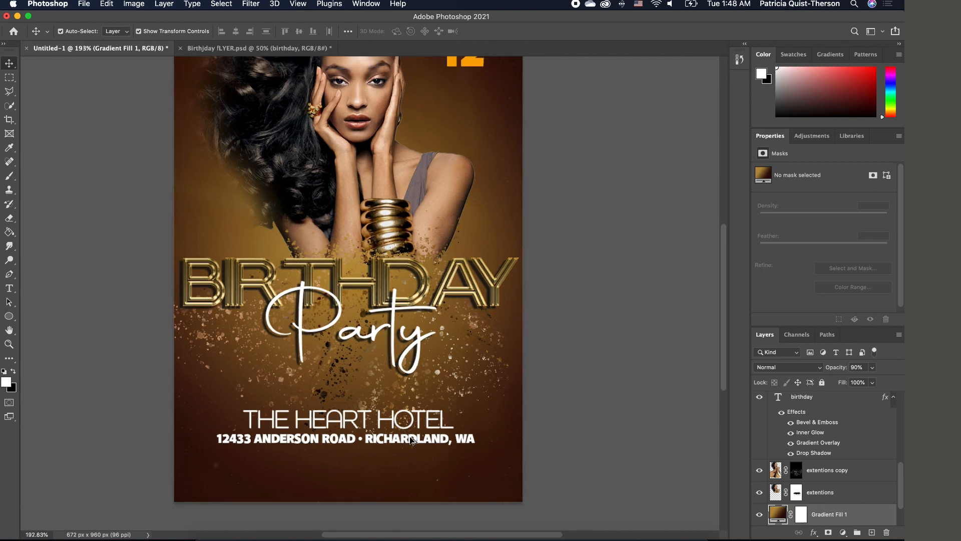
pyautogui.scroll(-1, 412, 440)
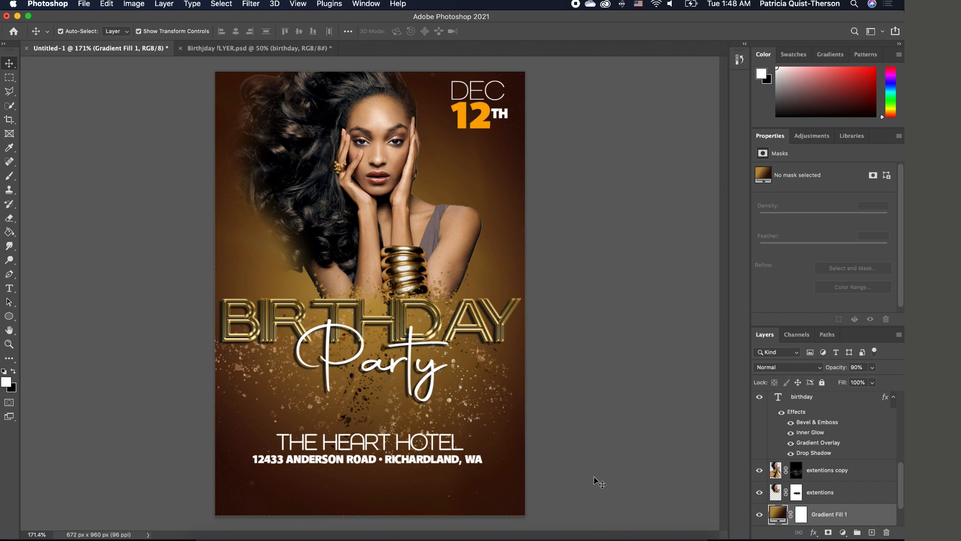
# - Set the foreground color to golden yellow fbca04 by sampling the orange 12 and shifting its hue to 48°
pyautogui.click(367, 459)
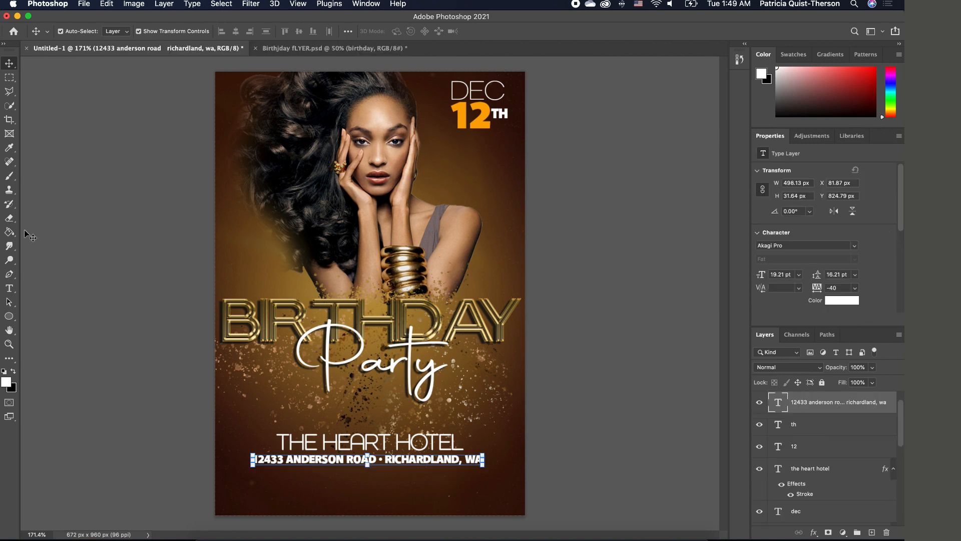
pyautogui.click(9, 289)
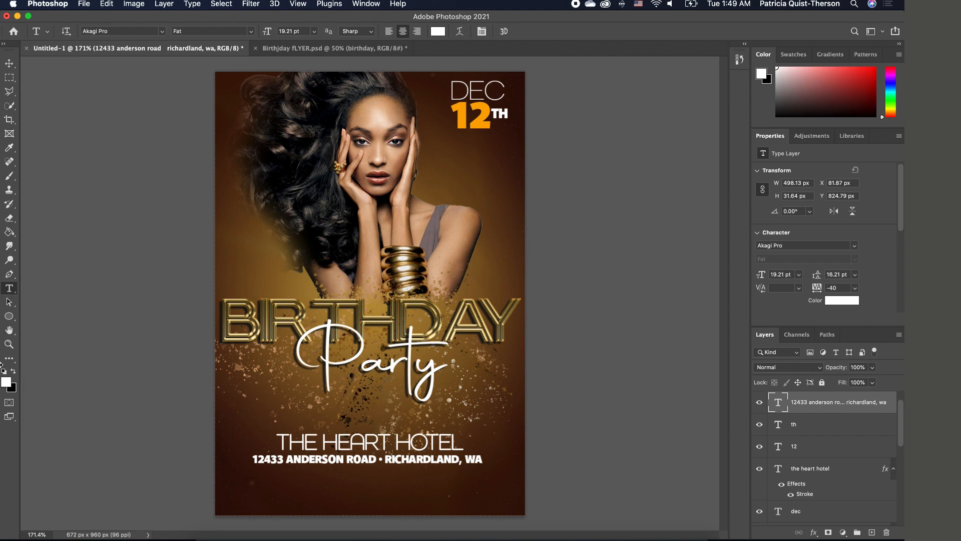
pyautogui.click(6, 383)
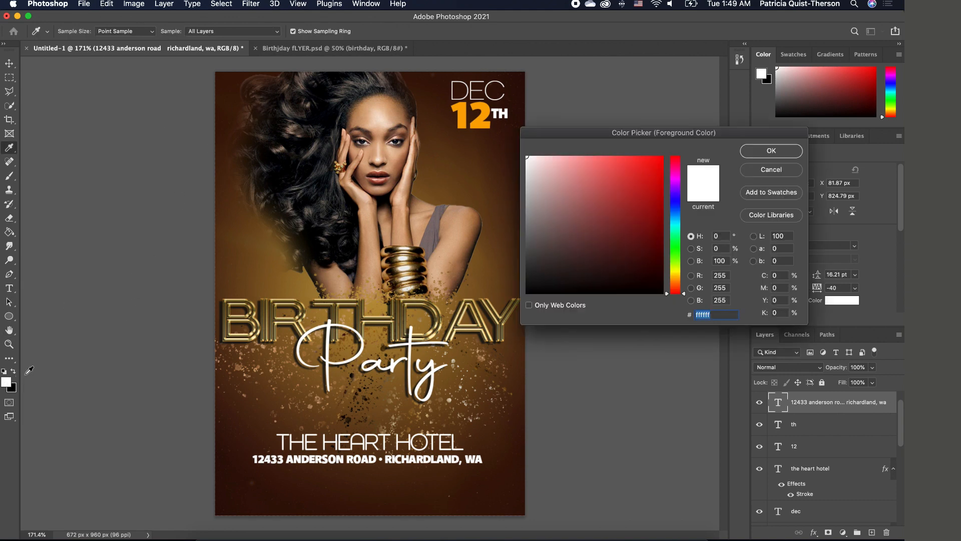
pyautogui.click(481, 123)
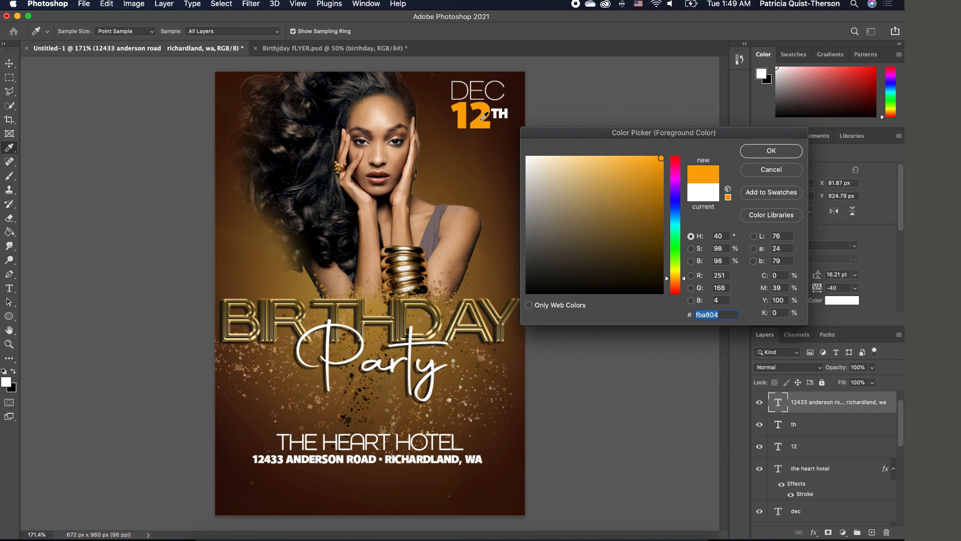
pyautogui.moveTo(683, 276); pyautogui.dragTo(683, 275)
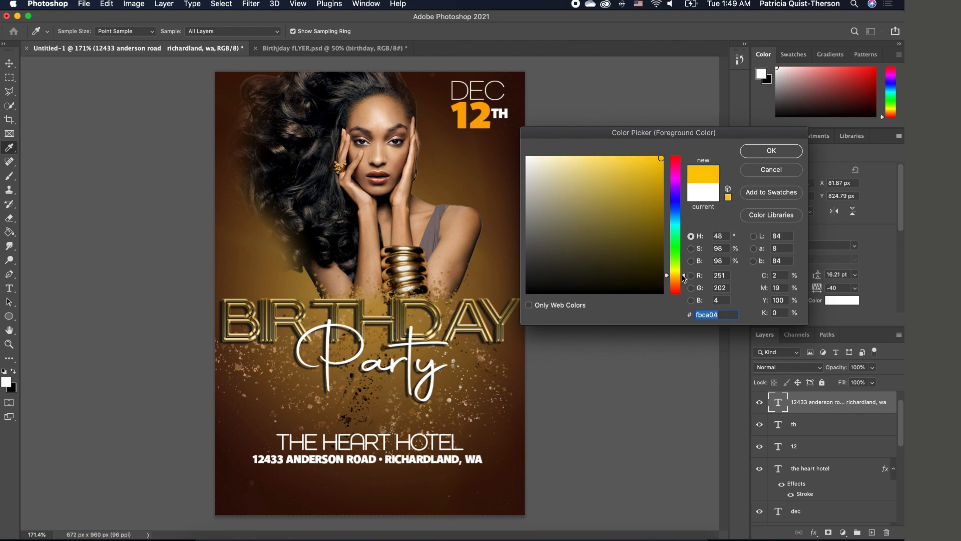
pyautogui.click(785, 151)
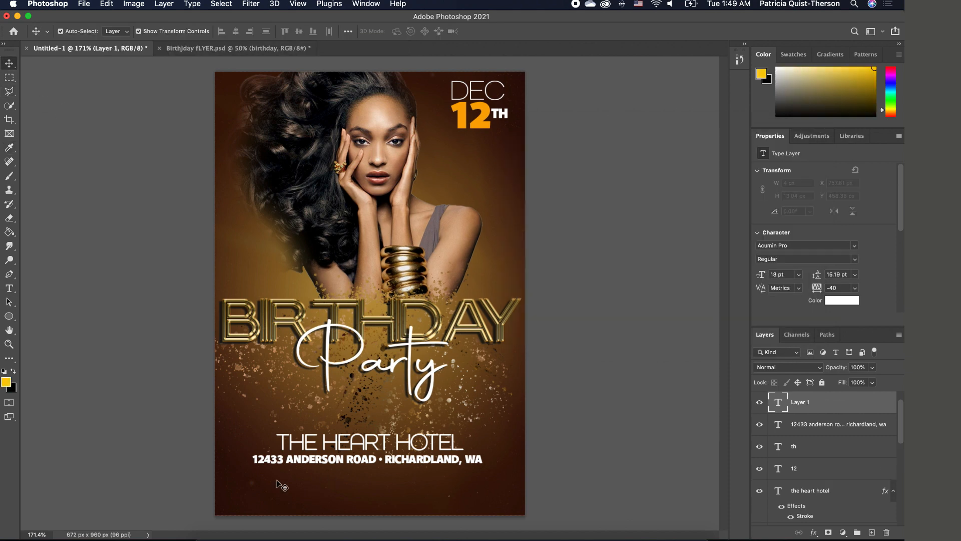
# - Add the text line "7PM | FREE ENTRY | FORMAL ATTIRE | LIVE MUSIC" and place it directly under the address line
pyautogui.click(9, 287)
pyautogui.click(257, 489)
pyautogui.write('7P')
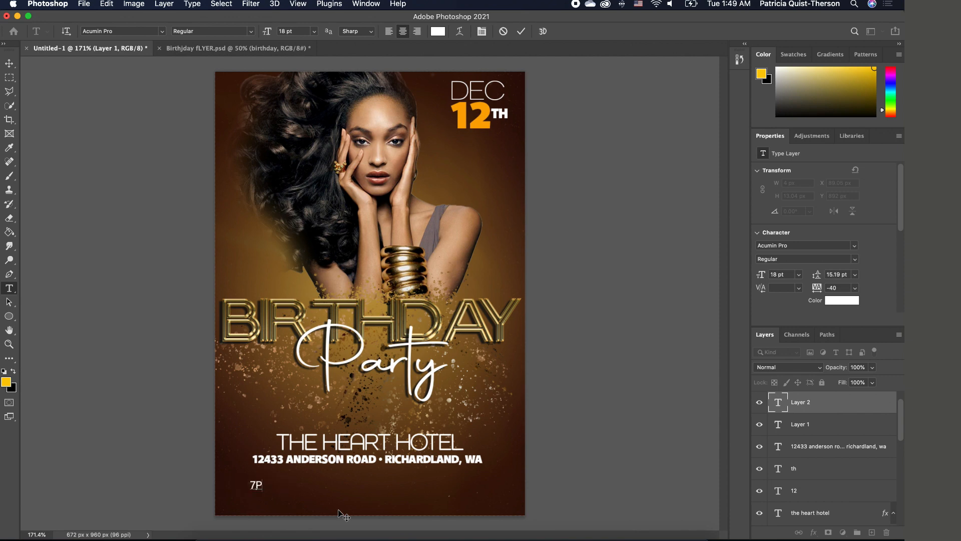
pyautogui.write('M | FREE ENTRY')
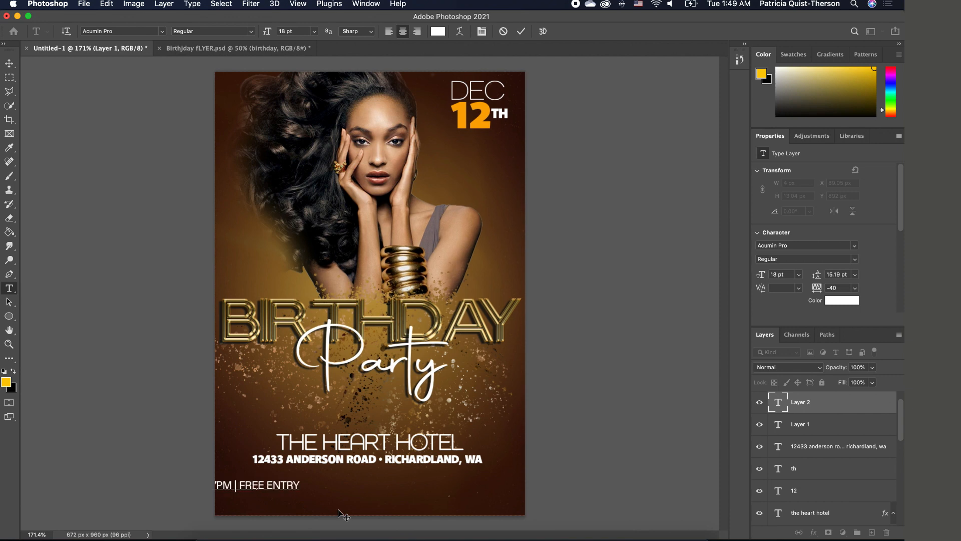
pyautogui.write(' | FORMAL ATTIRE | LIVE MUSIC')
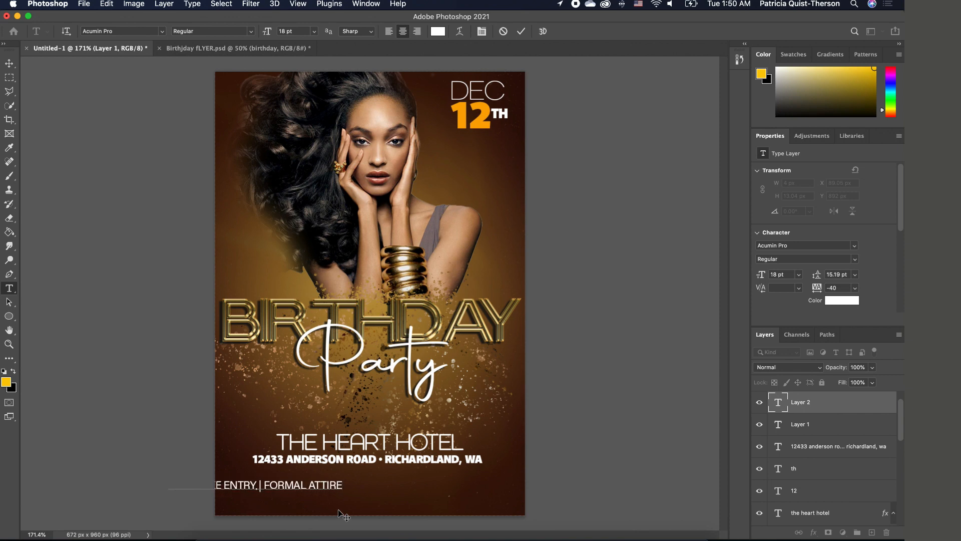
pyautogui.click(10, 59)
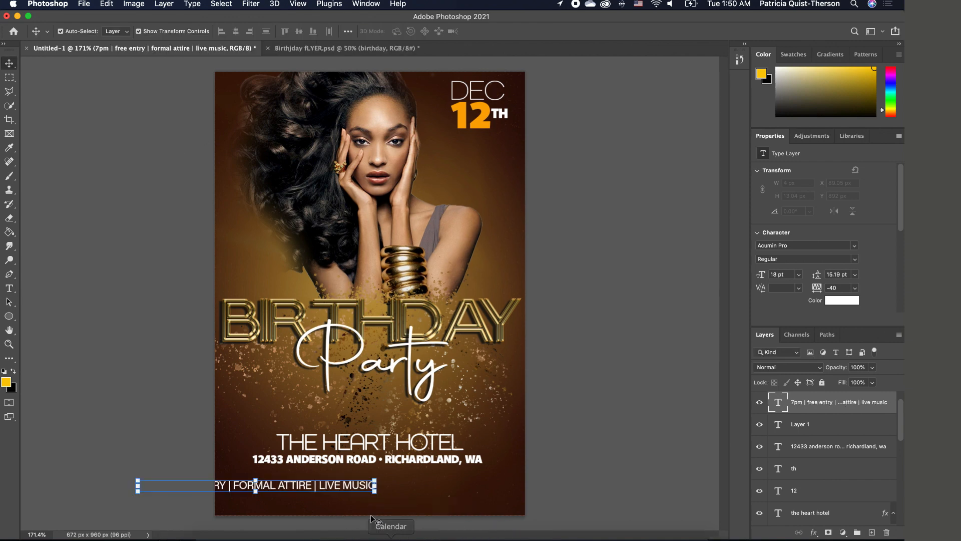
pyautogui.moveTo(349, 491); pyautogui.dragTo(449, 477)
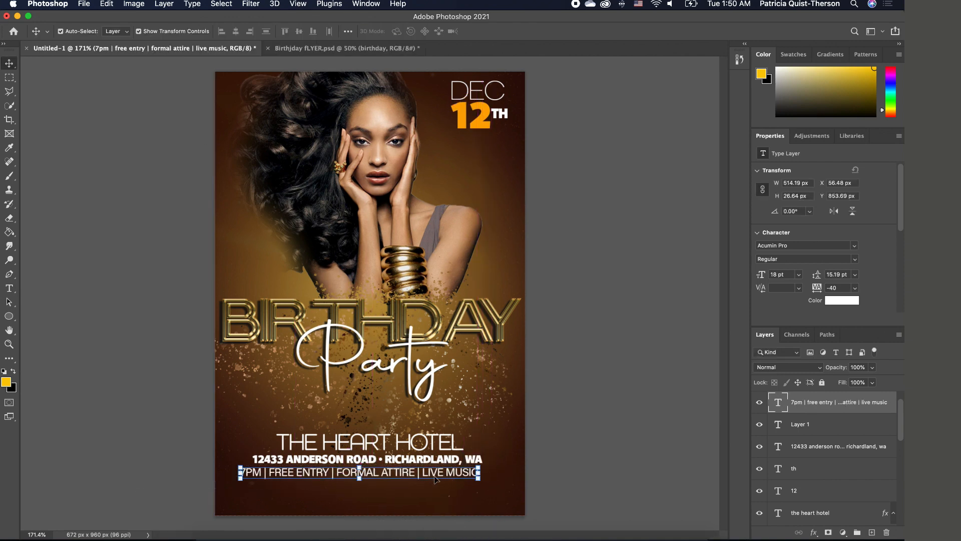
# - Recolor the whole event details line with the golden yellow foreground color
pyautogui.doubleClick(443, 475)
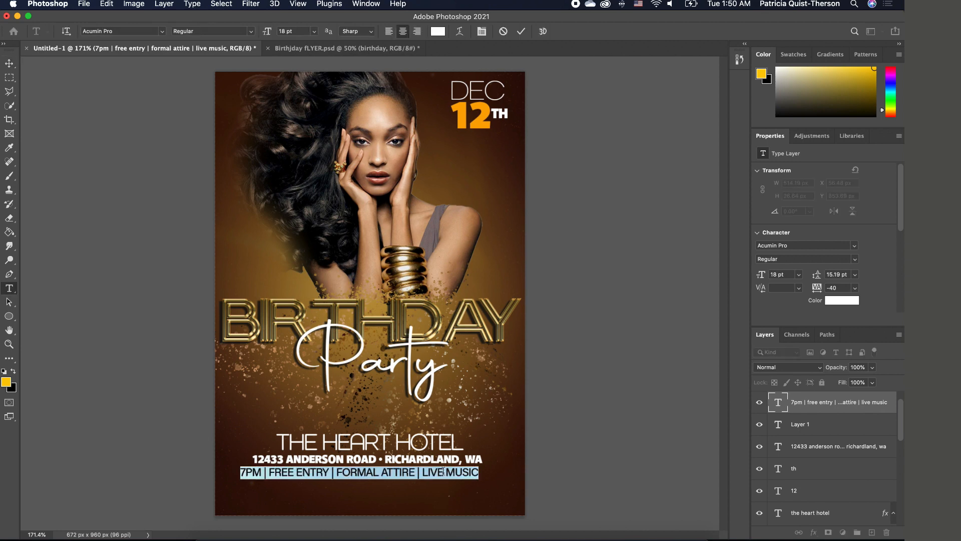
pyautogui.click(15, 371)
pyautogui.click(15, 371)
pyautogui.click(86, 381)
pyautogui.click(605, 476)
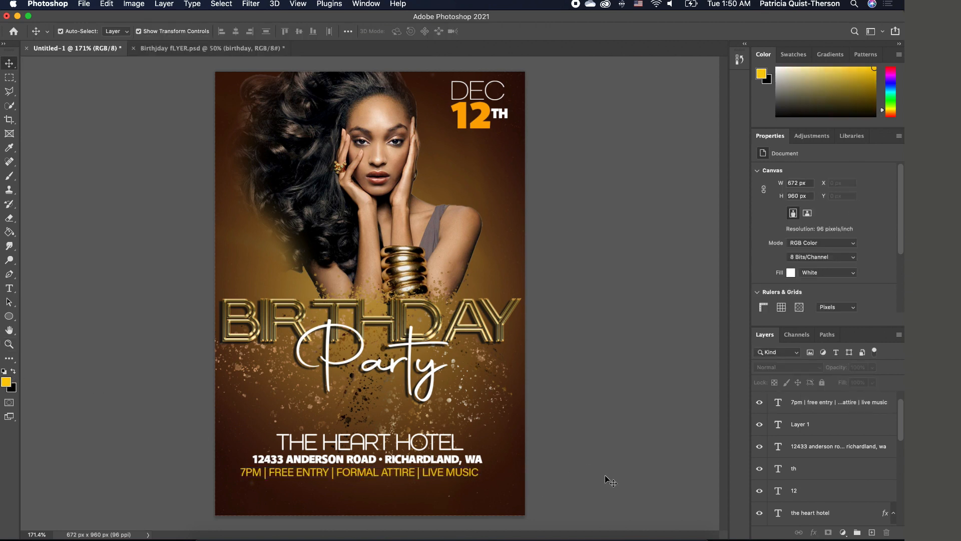
# - Change the event details line's font to Century Gothic Bold
pyautogui.doubleClick(448, 475)
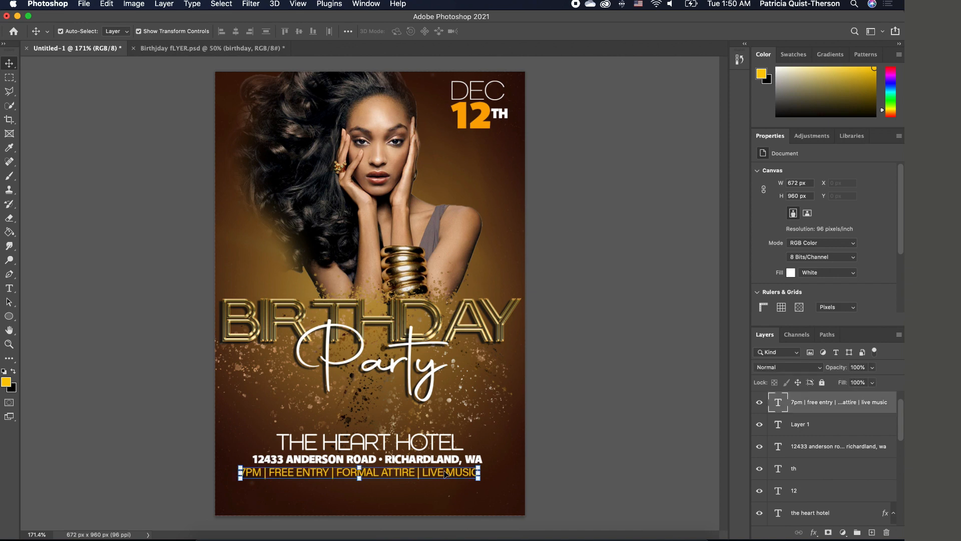
pyautogui.click(140, 32)
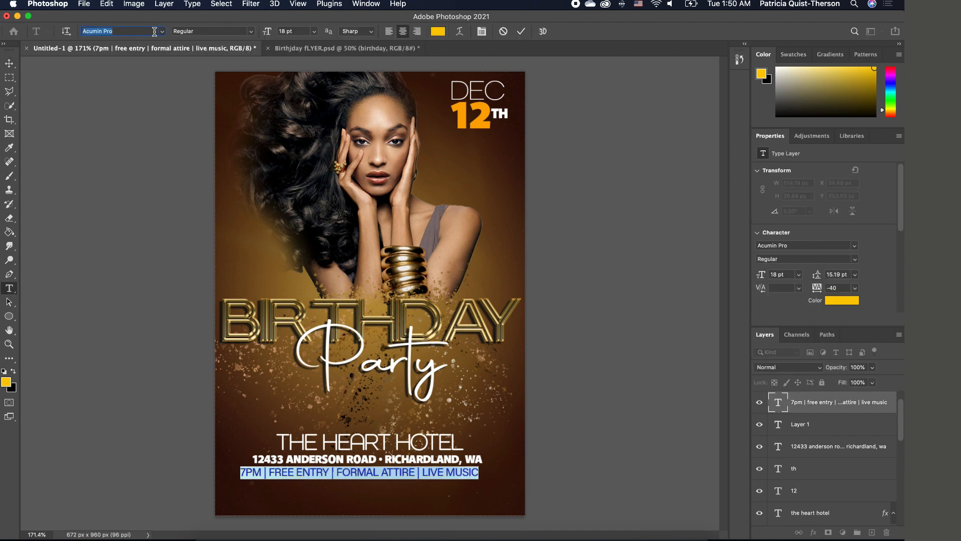
pyautogui.click(162, 32)
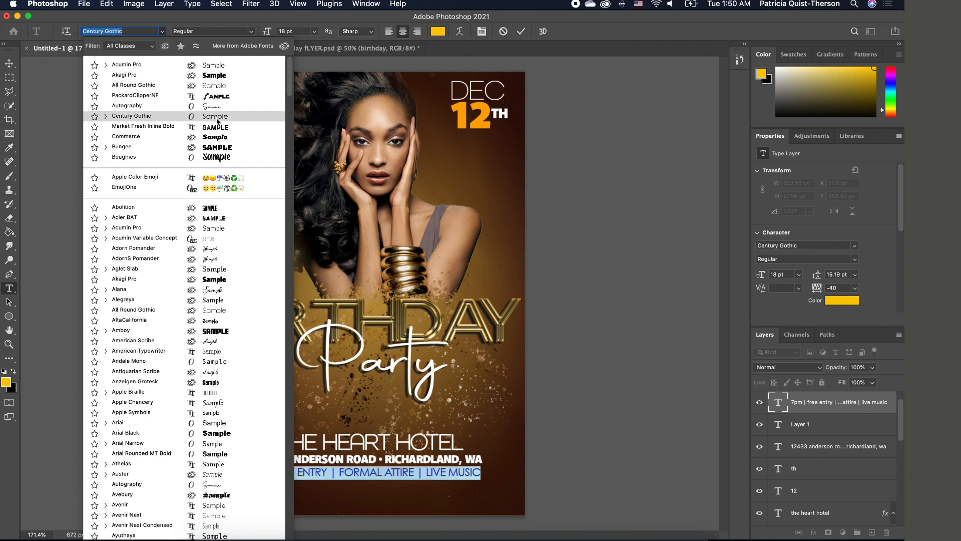
pyautogui.click(217, 120)
pyautogui.click(252, 31)
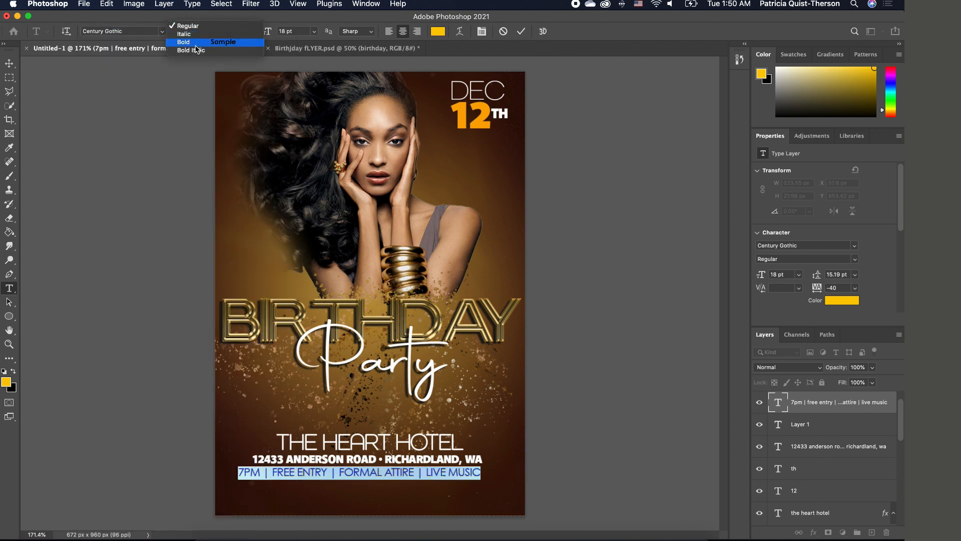
pyautogui.click(196, 46)
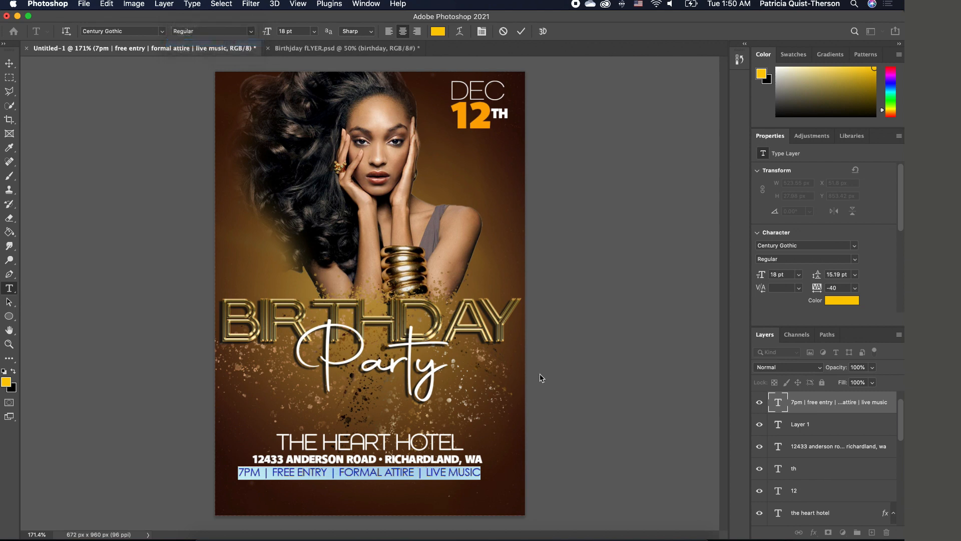
pyautogui.click(588, 491)
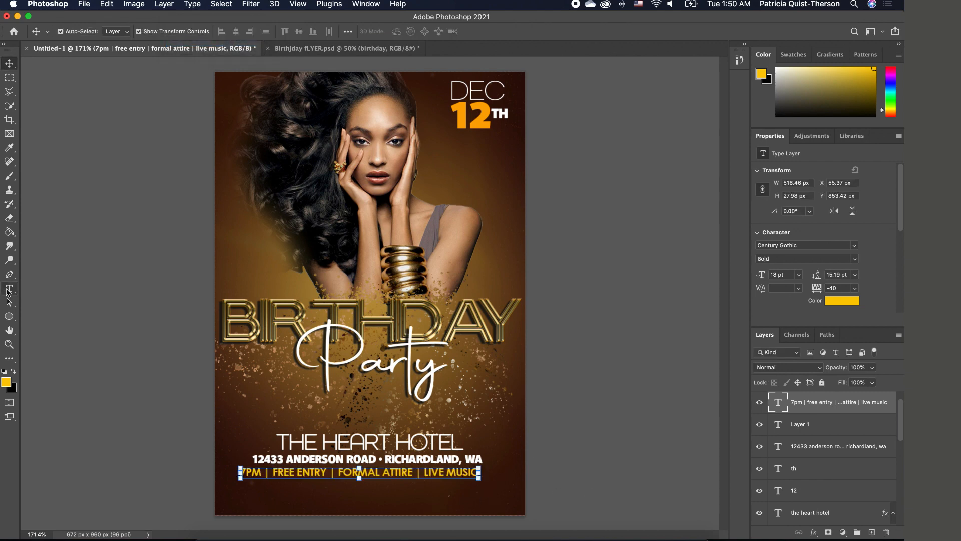
# - Recolor the separator bar between FORMAL ATTIRE and LIVE MUSIC white
pyautogui.press('t')
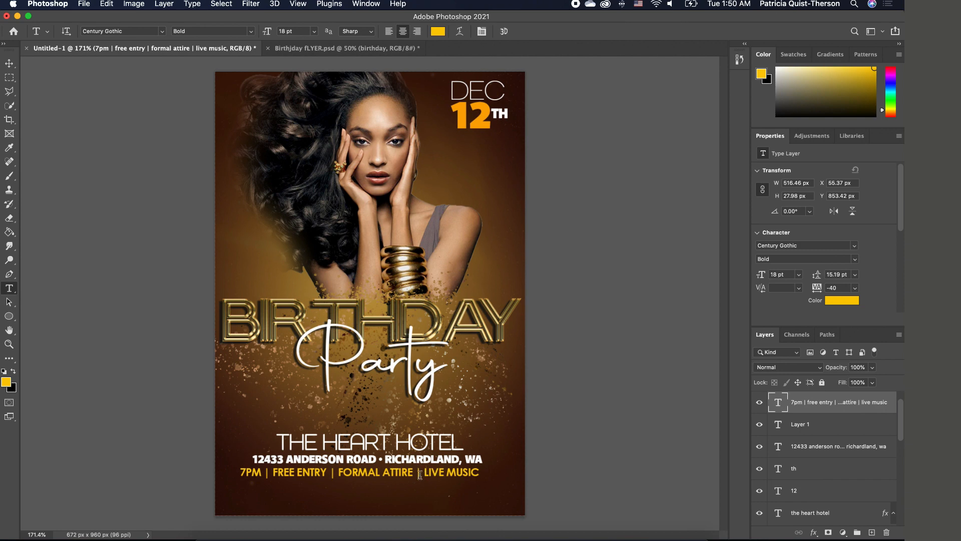
pyautogui.doubleClick(419, 473)
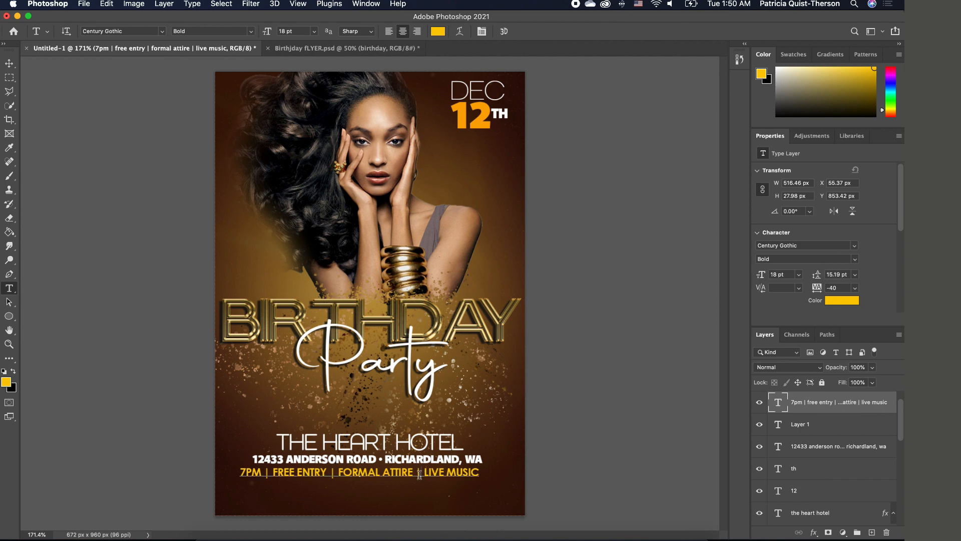
pyautogui.click(4, 372)
pyautogui.click(14, 371)
pyautogui.click(97, 392)
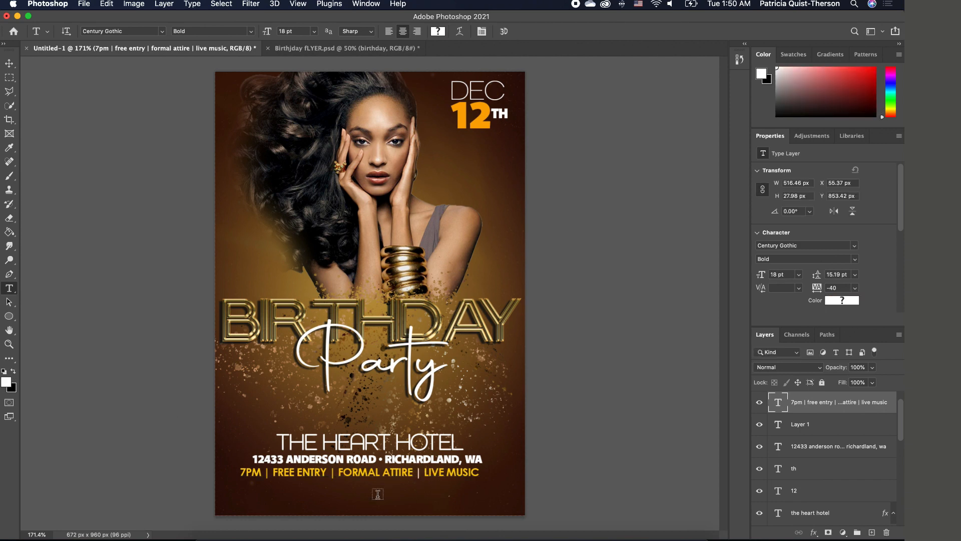
# - Recolor the separator bars on both sides of FREE ENTRY white and finish editing the text line
pyautogui.doubleClick(331, 475)
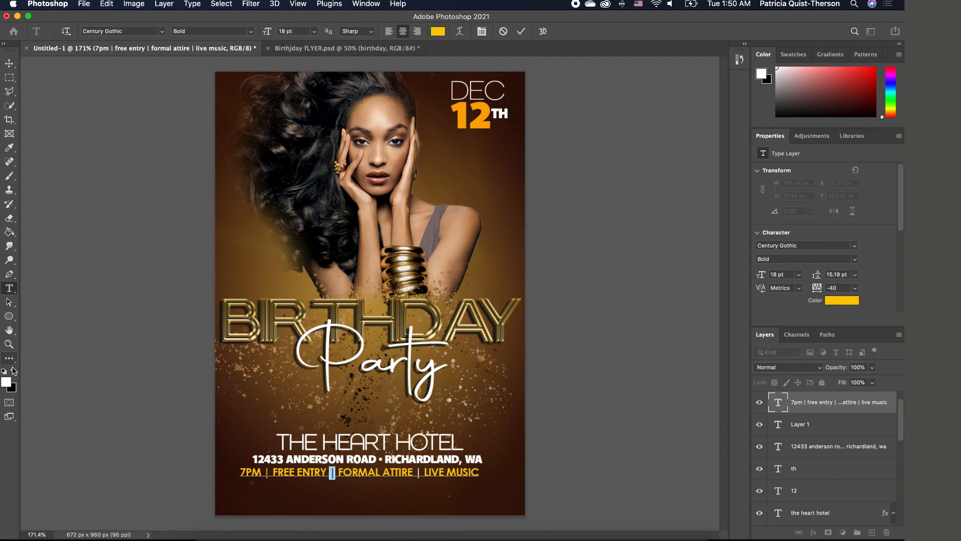
pyautogui.click(13, 371)
pyautogui.click(13, 371)
pyautogui.click(269, 473)
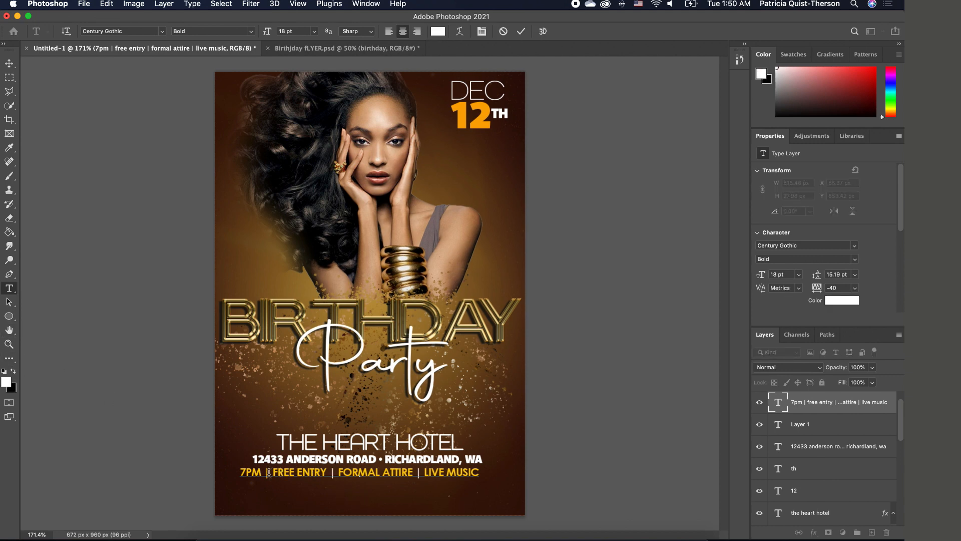
pyautogui.doubleClick(268, 473)
pyautogui.click(13, 372)
pyautogui.click(13, 371)
pyautogui.click(103, 372)
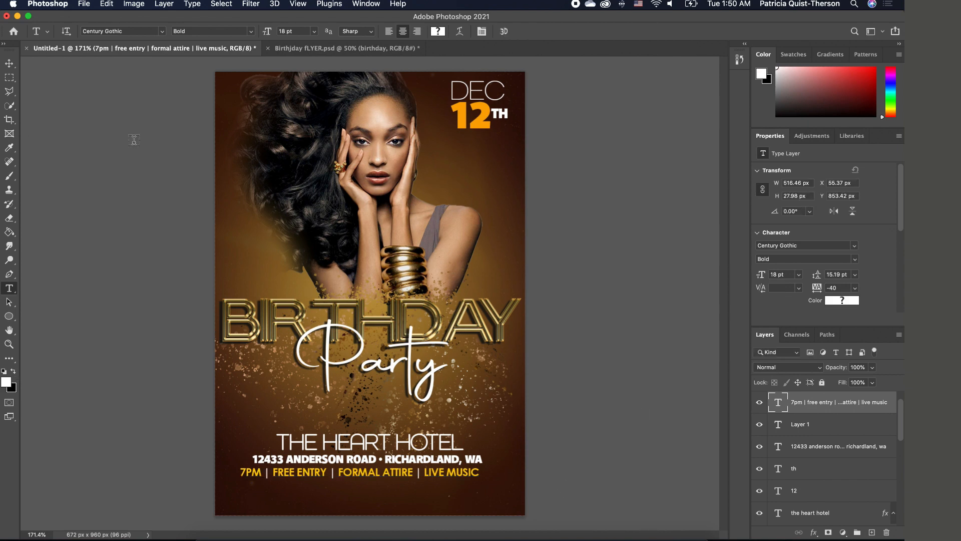
pyautogui.click(9, 63)
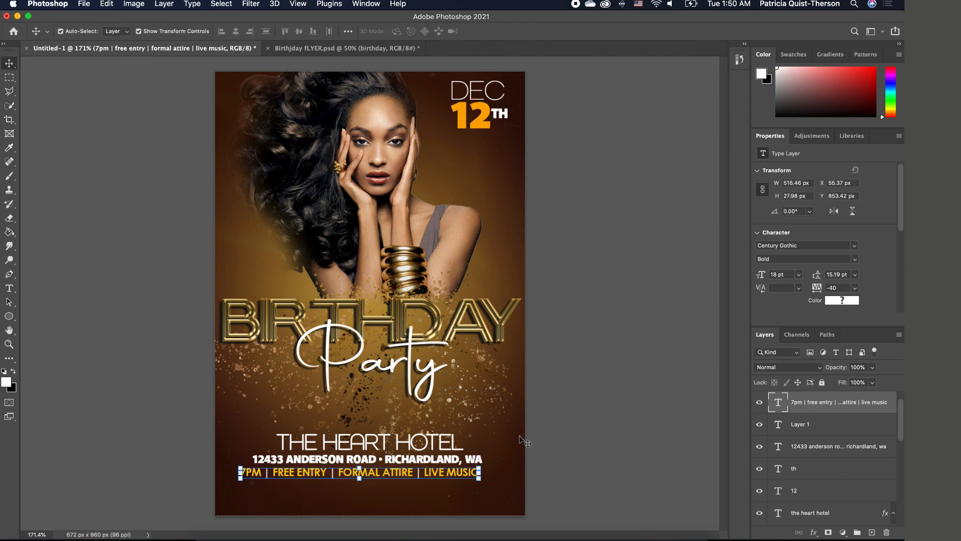
# - Move the event details line so that it is centered beneath the address
pyautogui.click(562, 445)
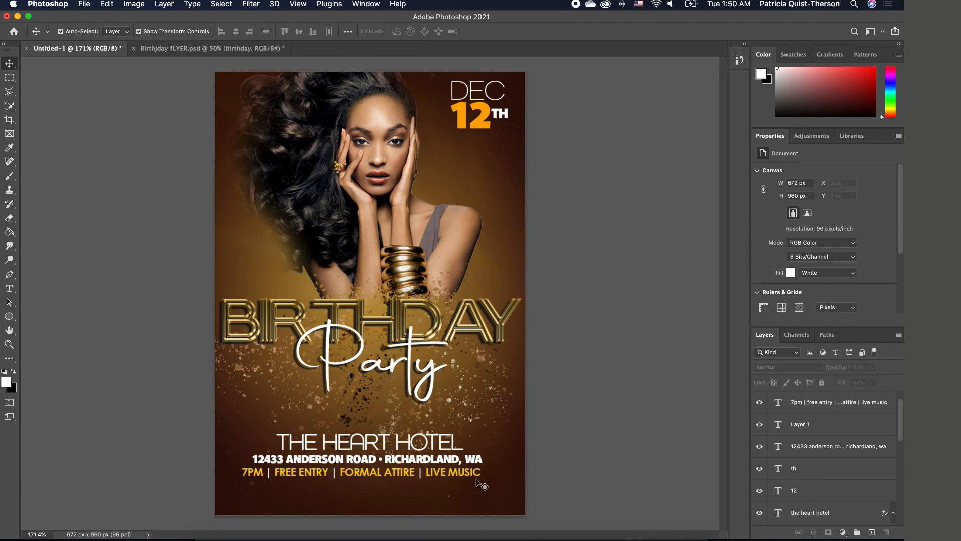
pyautogui.moveTo(473, 476); pyautogui.dragTo(480, 476)
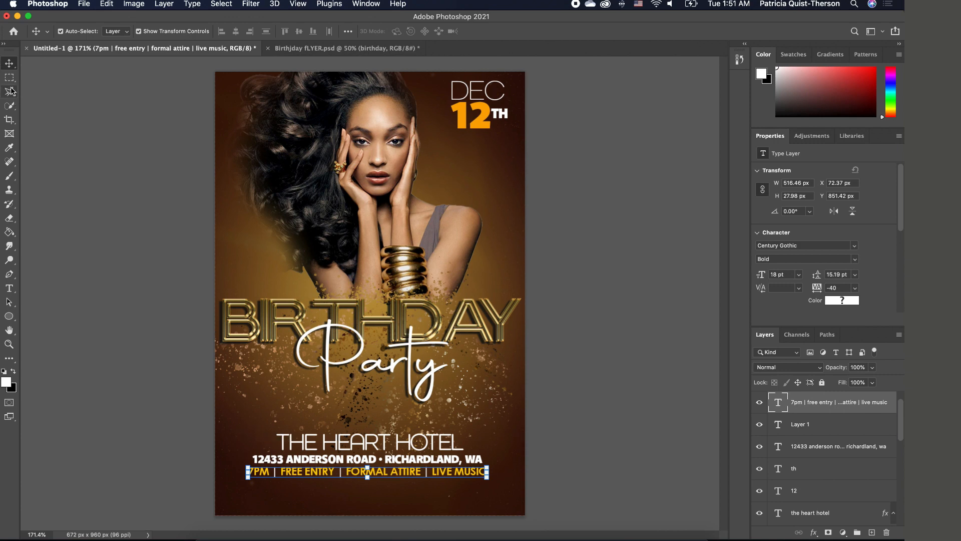
# - Marquee-select a thin strip about 568 x 4 px above the hotel name, fill it white on a new layer, and deselect
pyautogui.moveTo(9, 77); pyautogui.dragTo(9, 78)
pyautogui.click(109, 78)
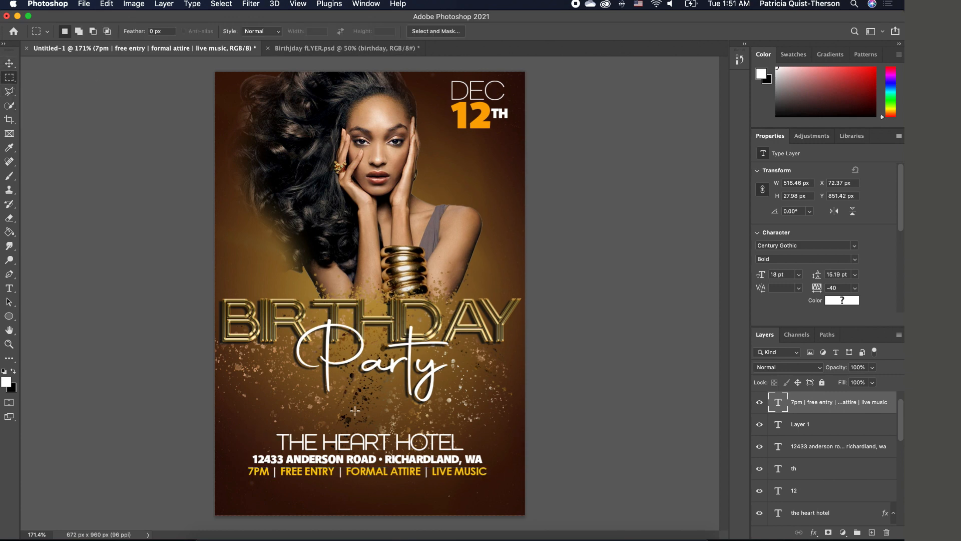
pyautogui.moveTo(230, 425); pyautogui.dragTo(494, 425)
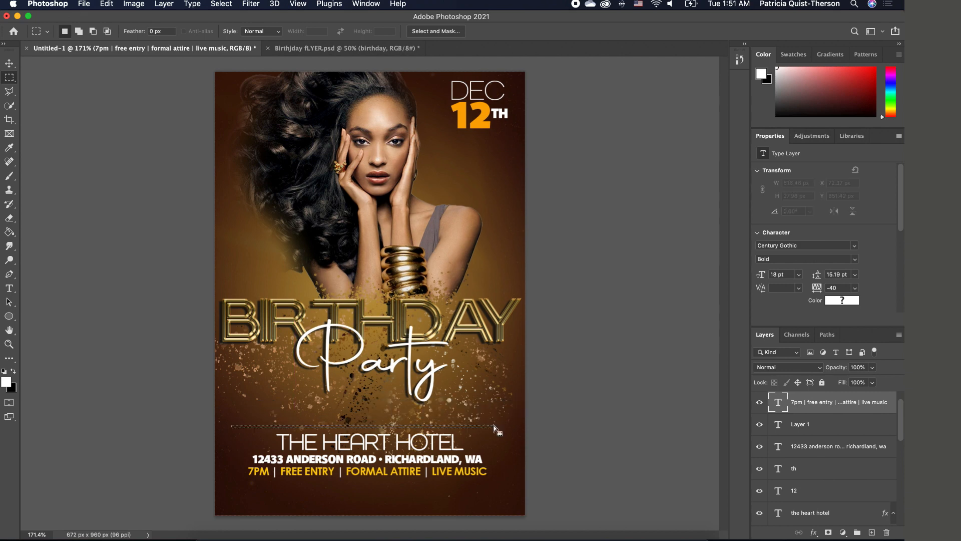
pyautogui.click(872, 533)
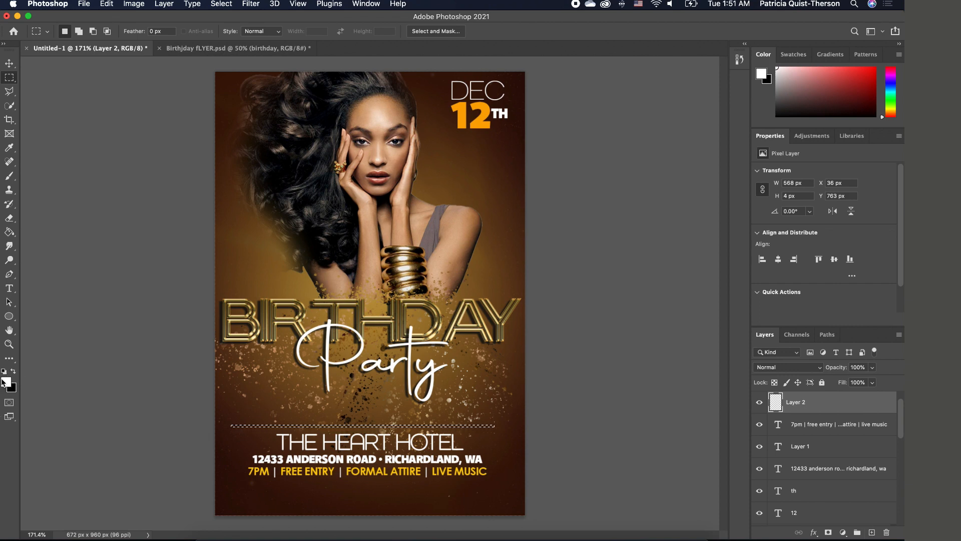
pyautogui.click(9, 232)
pyautogui.click(404, 426)
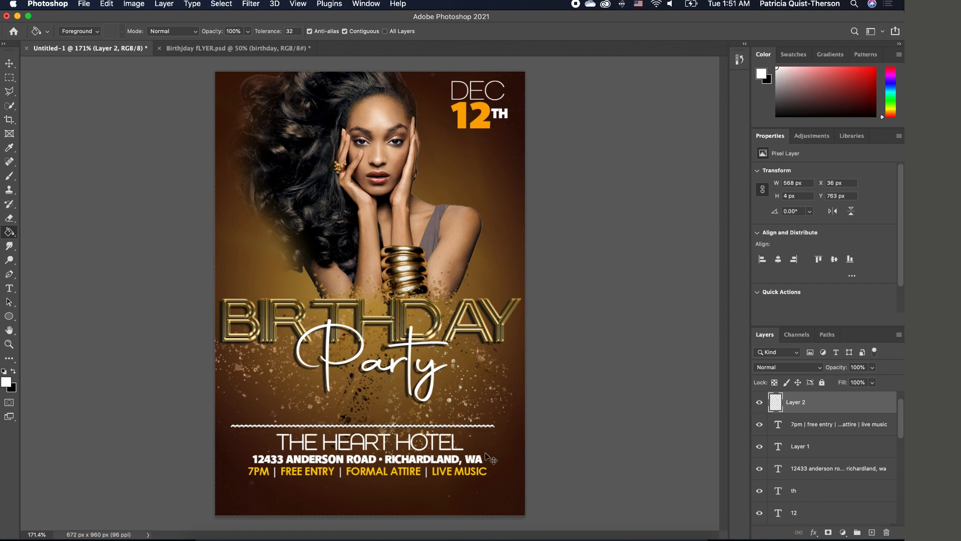
pyautogui.press('super+d')
# - Move the white line closer to the hotel name and scale it down to 410 px wide and 3 px high
pyautogui.scroll(2, 457, 438)
pyautogui.scroll(3, 457, 432)
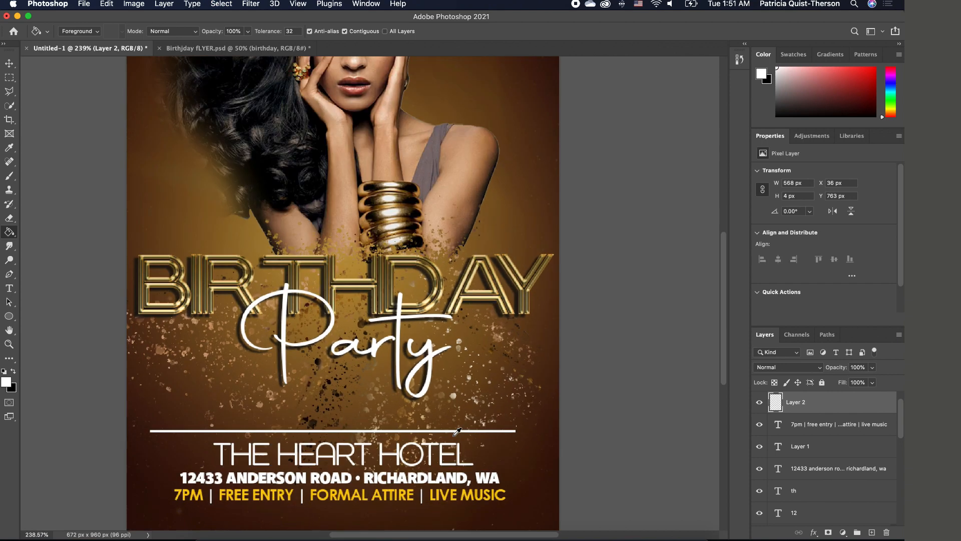
pyautogui.click(9, 65)
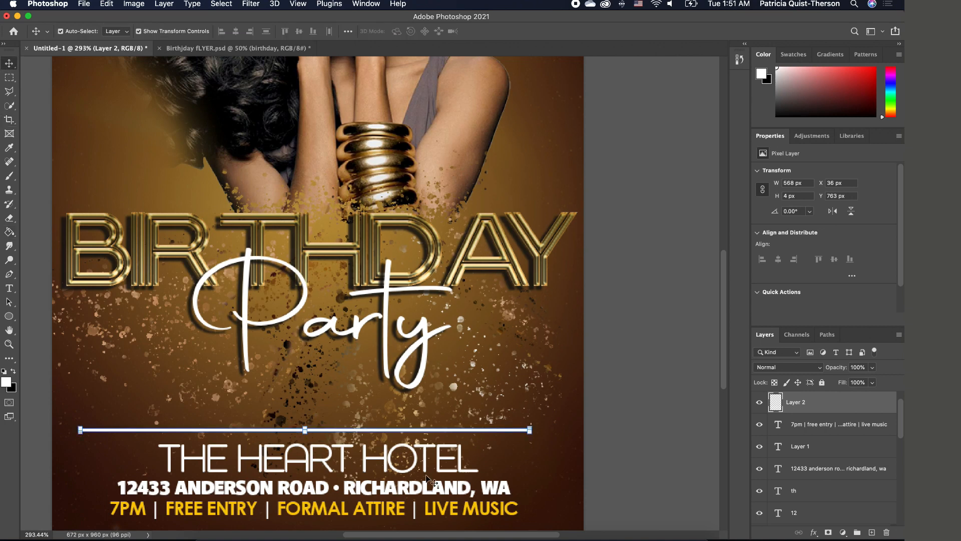
pyautogui.moveTo(382, 438); pyautogui.dragTo(385, 439)
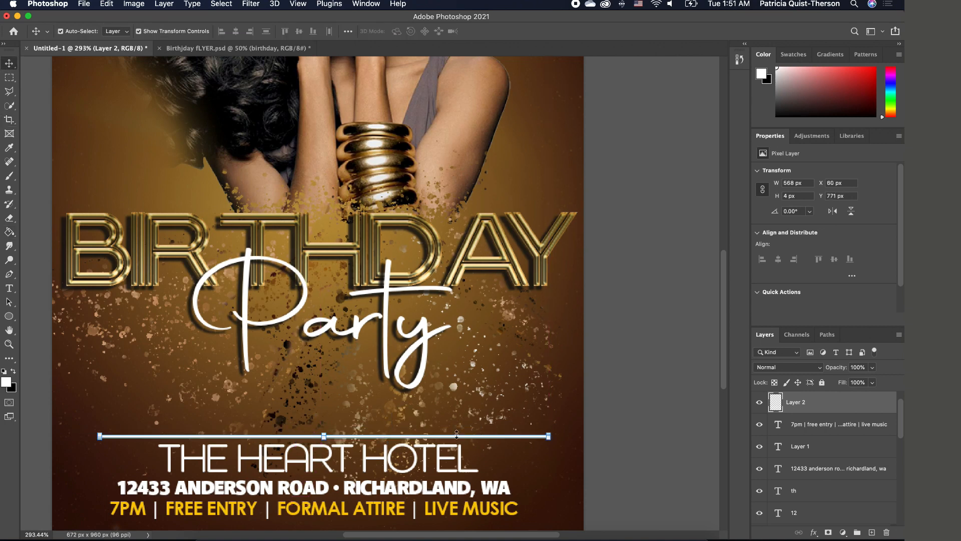
pyautogui.scroll(-1, 370, 439)
pyautogui.scroll(7, 370, 439)
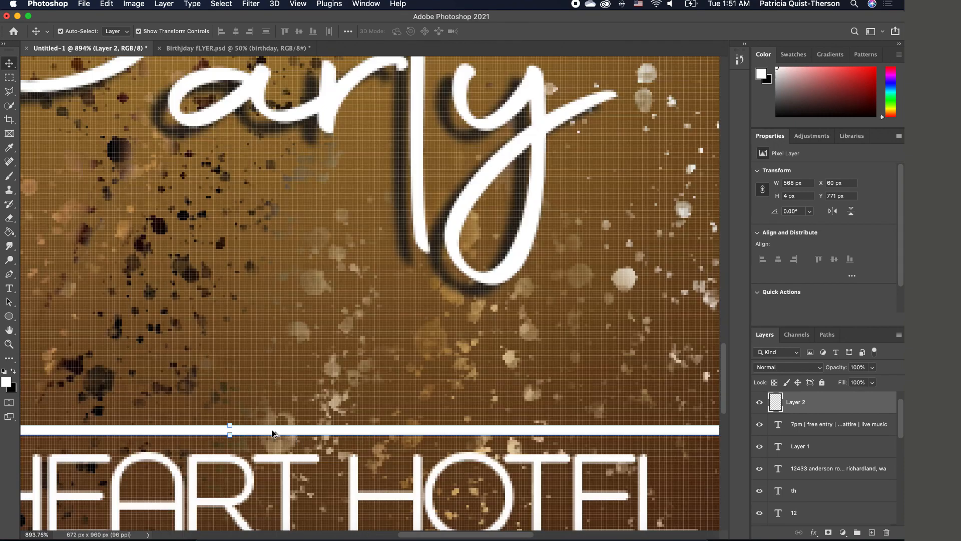
pyautogui.moveTo(231, 424); pyautogui.dragTo(231, 430)
pyautogui.press('Return')
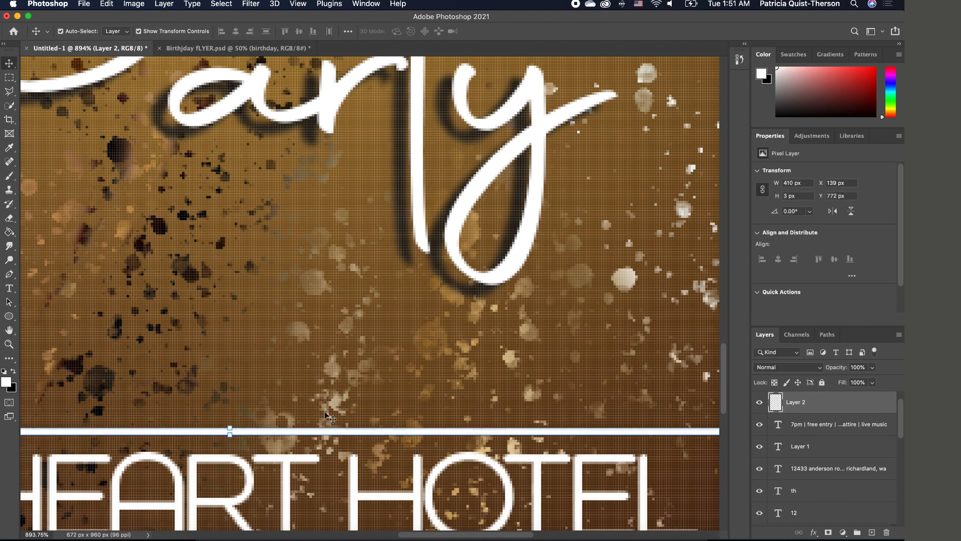
# - Nudge the white line left to an X position of 124 px so it sits centered above the hotel name
pyautogui.scroll(-14, 330, 417)
pyautogui.scroll(8, 376, 411)
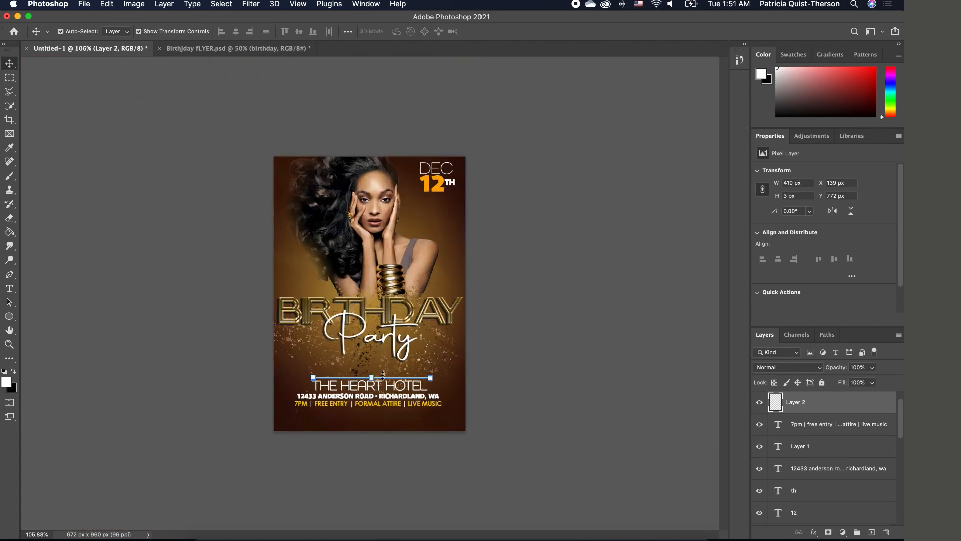
pyautogui.scroll(2, 385, 423)
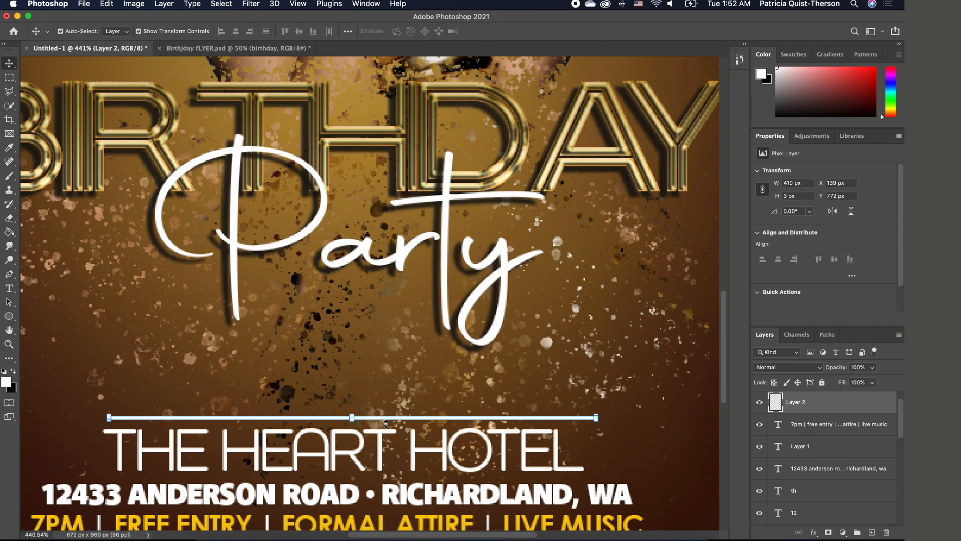
pyautogui.scroll(-7, 391, 406)
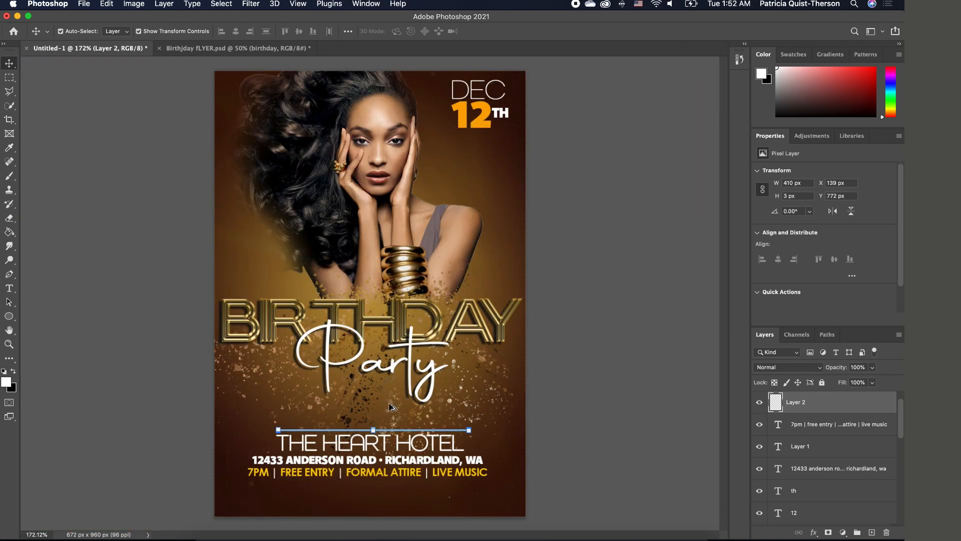
pyautogui.scroll(4, 391, 410)
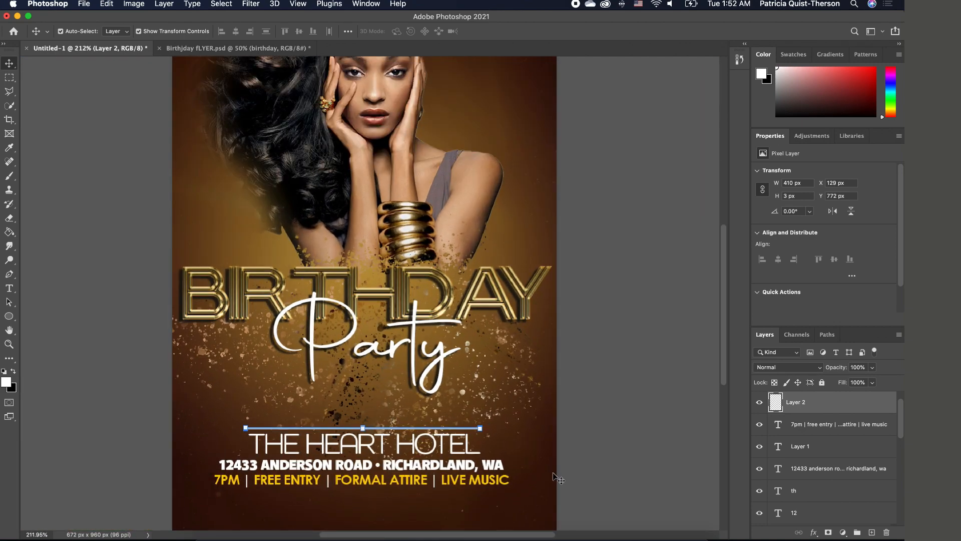
pyautogui.press('Left')
pyautogui.press('Left')
pyautogui.press('Left')
pyautogui.press('Left')
pyautogui.click(541, 436)
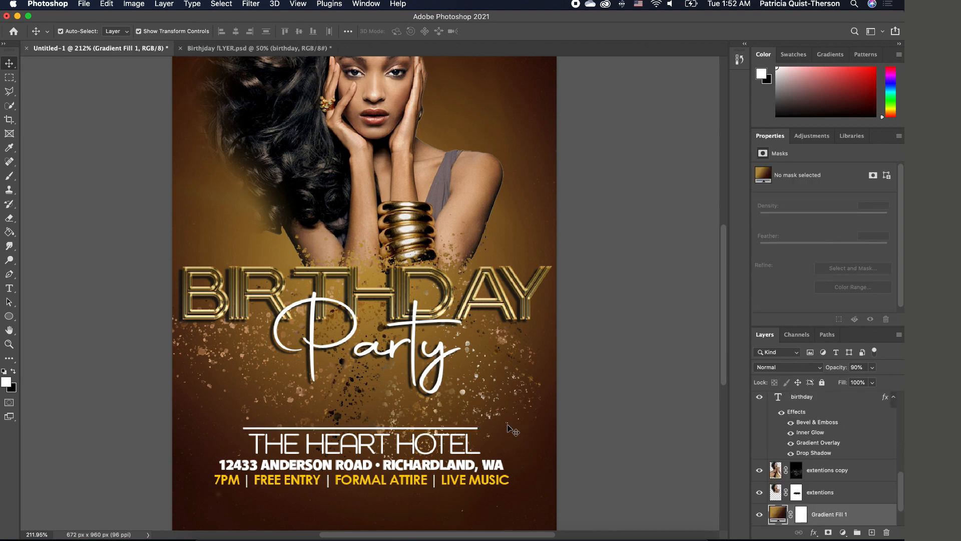
pyautogui.press('super+z')
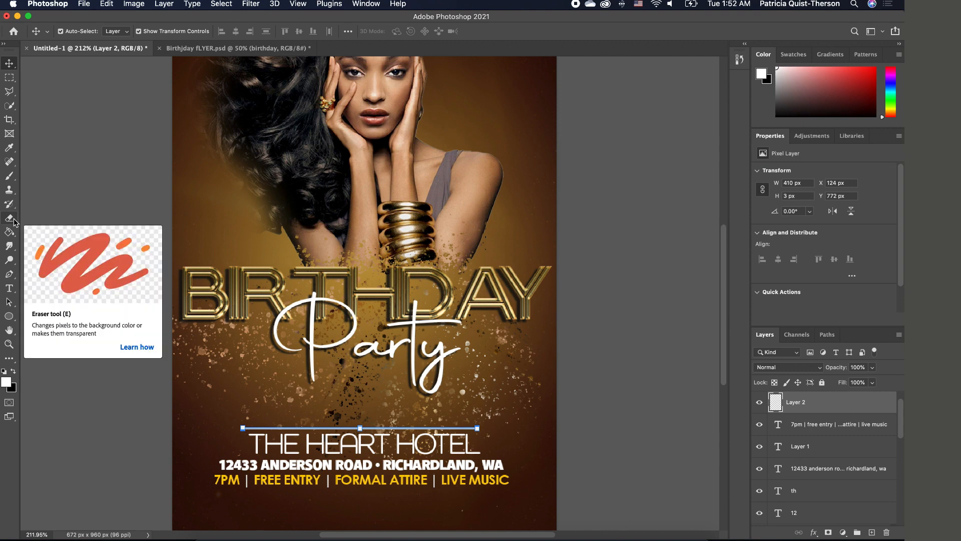
# - Fade both ends of the white line with the soft 200 px Eraser, undoing the heavy first strokes and erasing more lightly
pyautogui.click(13, 221)
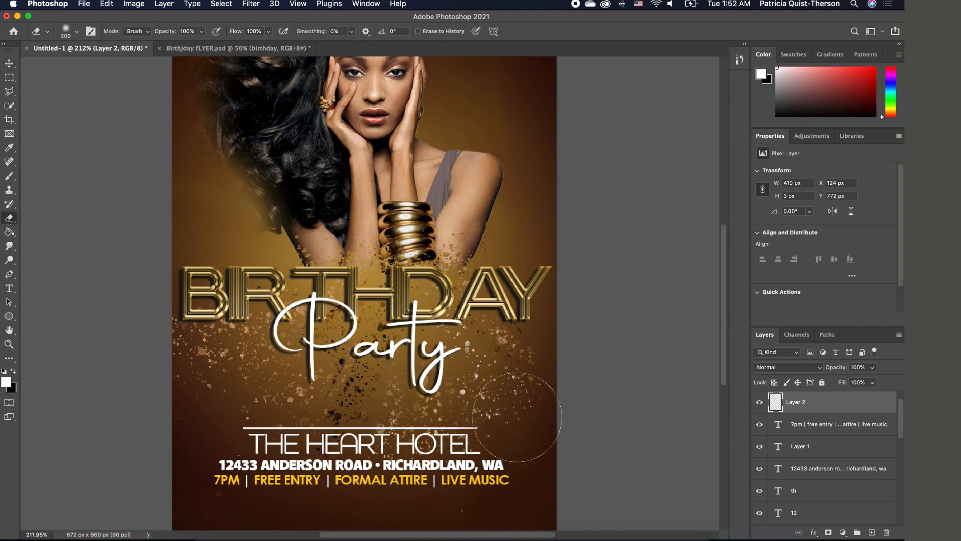
pyautogui.moveTo(528, 432); pyautogui.dragTo(512, 437)
pyautogui.moveTo(171, 431)
pyautogui.mouseDown()
pyautogui.moveTo(220, 437)
pyautogui.moveTo(153, 437)
pyautogui.moveTo(295, 440)
pyautogui.mouseUp()
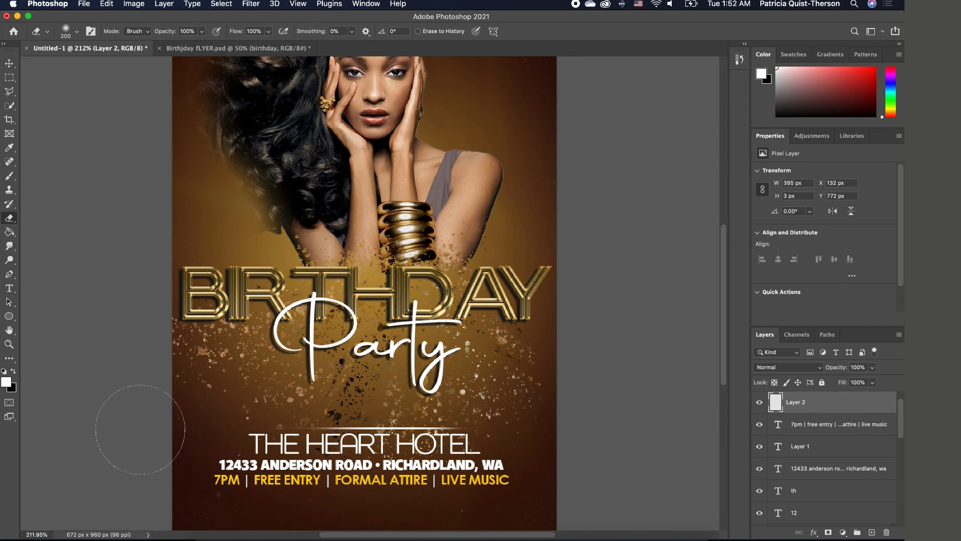
pyautogui.press('super+z')
pyautogui.press('super+z')
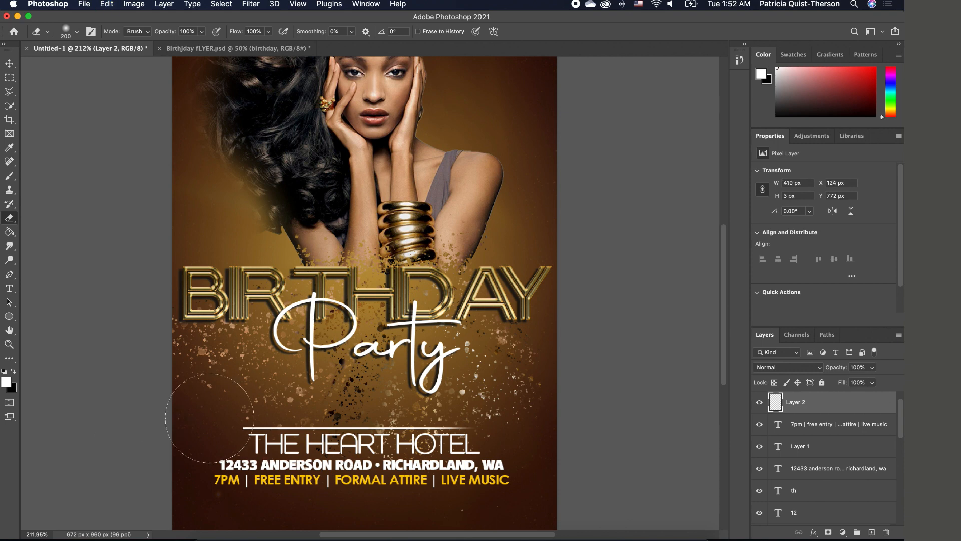
pyautogui.moveTo(201, 430); pyautogui.dragTo(225, 433)
pyautogui.moveTo(520, 433); pyautogui.dragTo(516, 435)
# - Stretch the faded white line at both ends to about 544 px wide and commit the transform
pyautogui.click(9, 63)
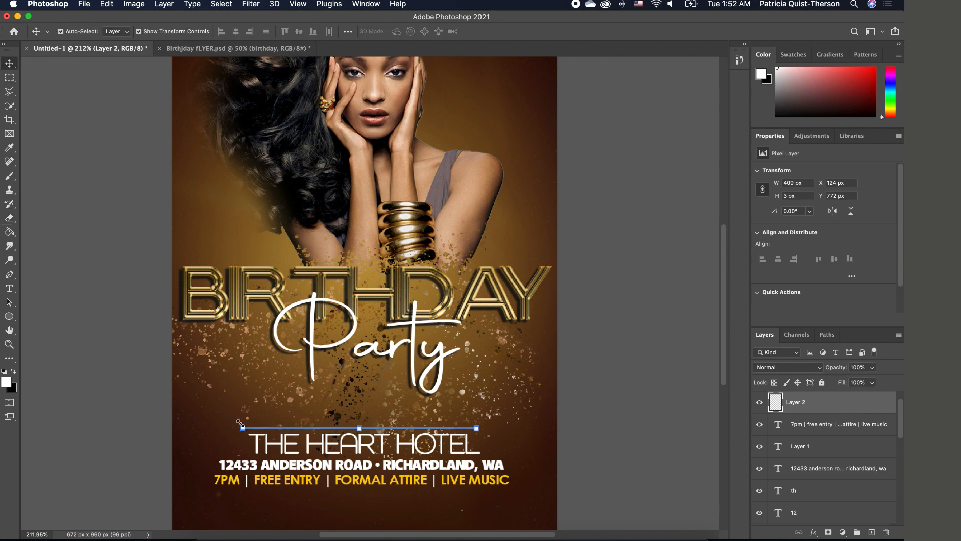
pyautogui.moveTo(242, 428); pyautogui.dragTo(209, 428)
pyautogui.moveTo(477, 428); pyautogui.dragTo(506, 430)
pyautogui.moveTo(425, 428); pyautogui.dragTo(426, 429)
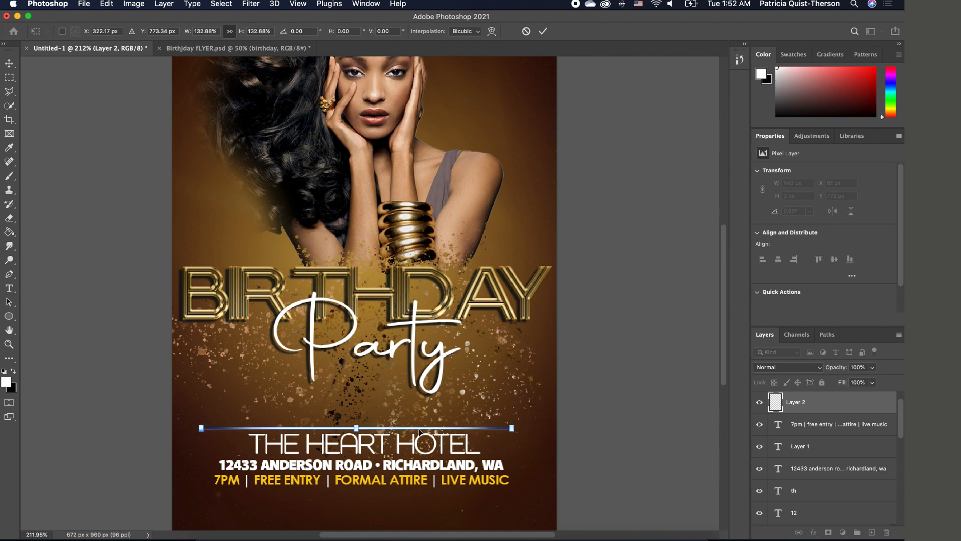
pyautogui.press('Return')
pyautogui.click(611, 459)
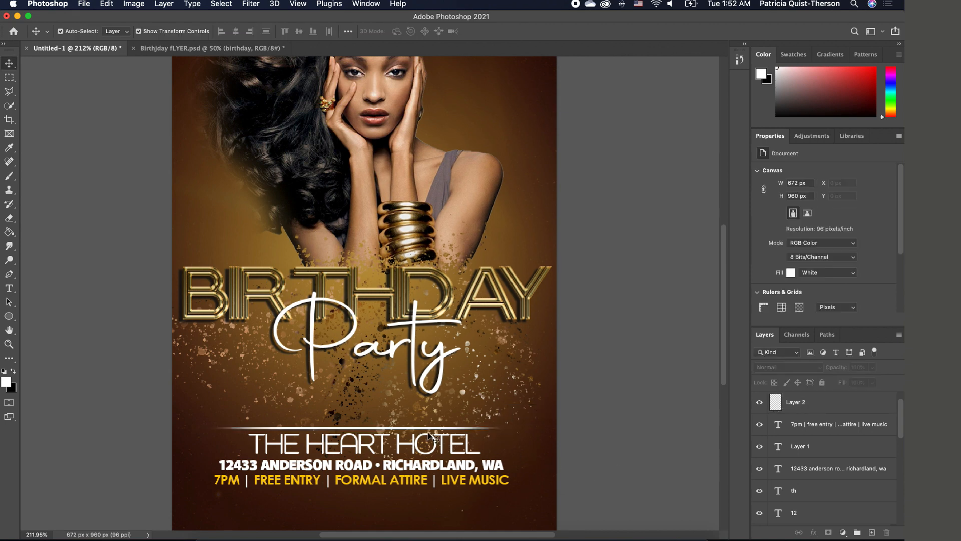
# - Reduce the white line's height to 50%, making it 2 px high, commit the transform, and deselect the layers
pyautogui.scroll(5, 443, 434)
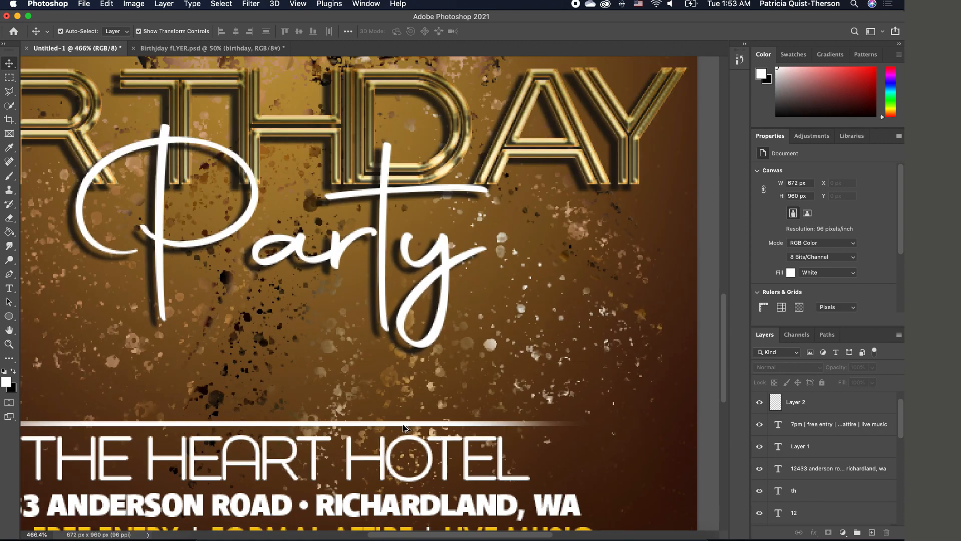
pyautogui.scroll(2, 403, 428)
pyautogui.click(396, 424)
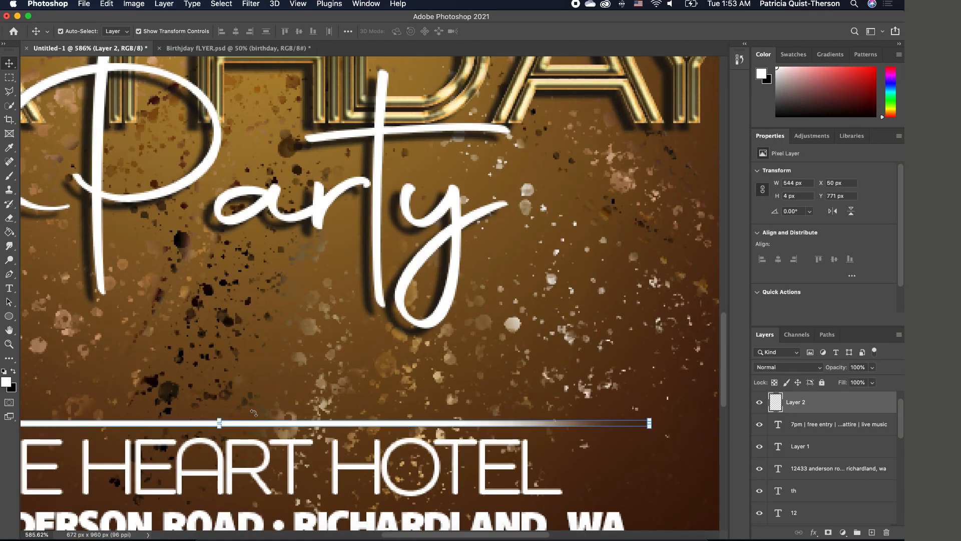
pyautogui.click(220, 420)
pyautogui.moveTo(220, 419); pyautogui.dragTo(220, 424)
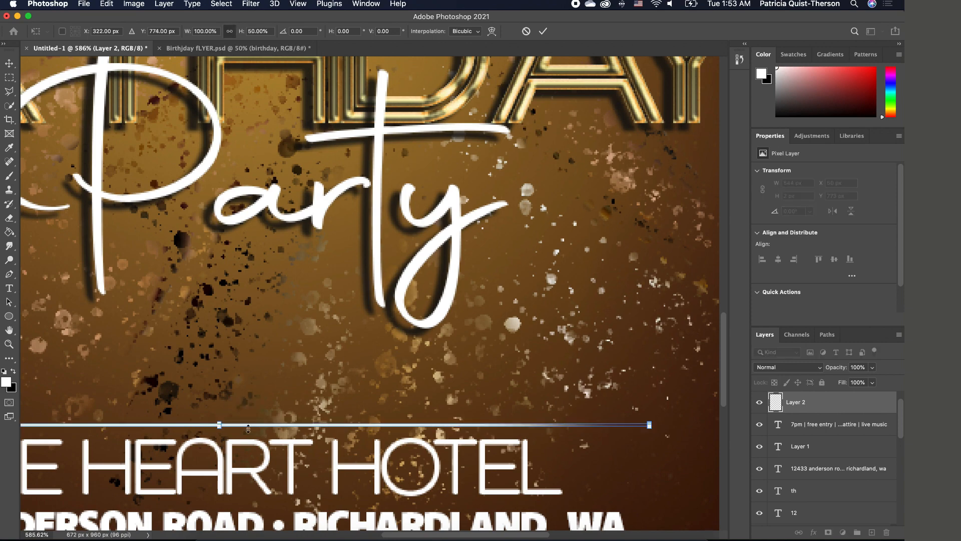
pyautogui.press('Return')
pyautogui.scroll(-4, 346, 415)
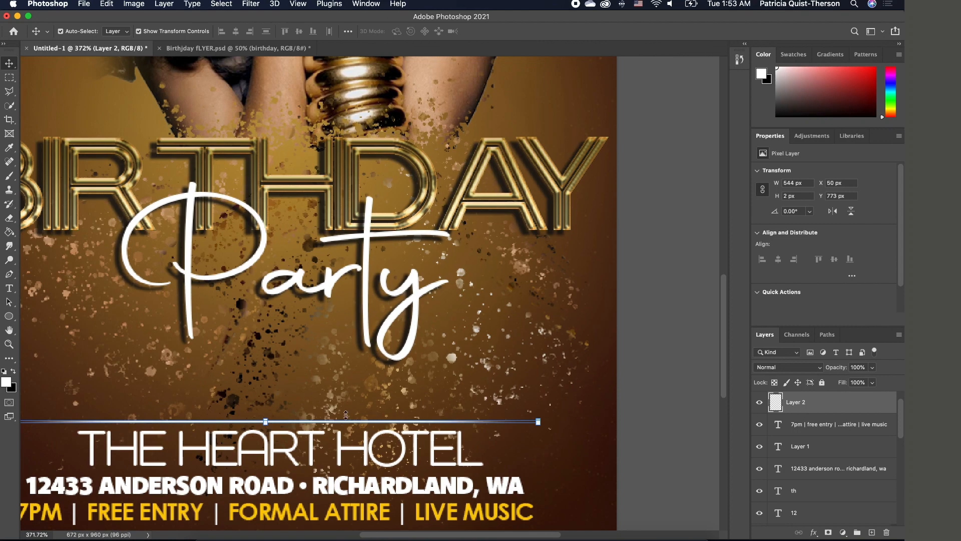
pyautogui.scroll(-3, 345, 414)
pyautogui.click(476, 452)
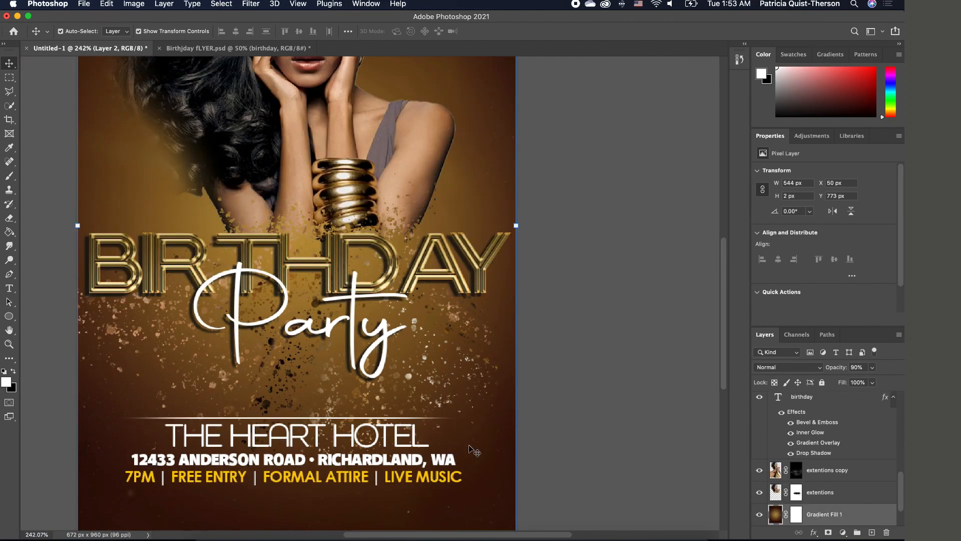
pyautogui.scroll(-3, 436, 408)
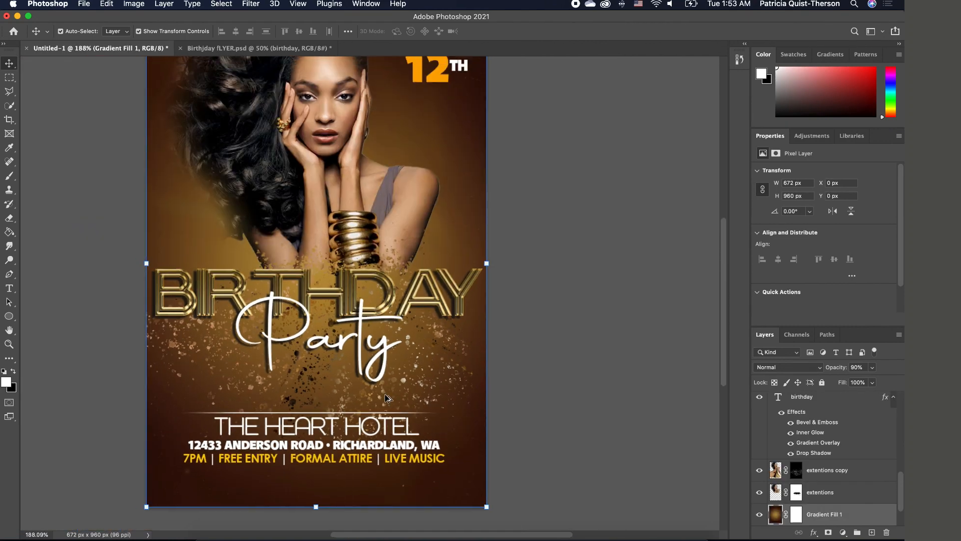
pyautogui.scroll(2, 434, 406)
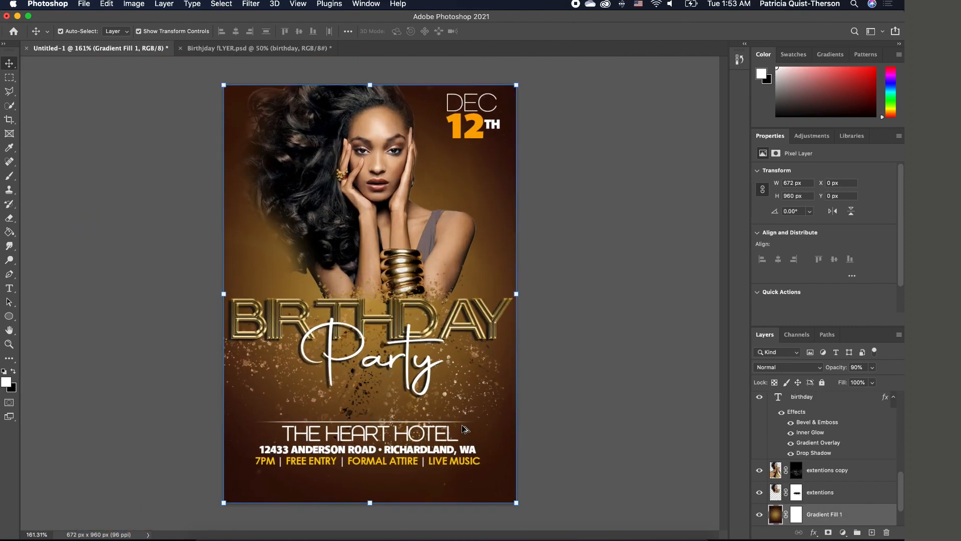
pyautogui.click(566, 427)
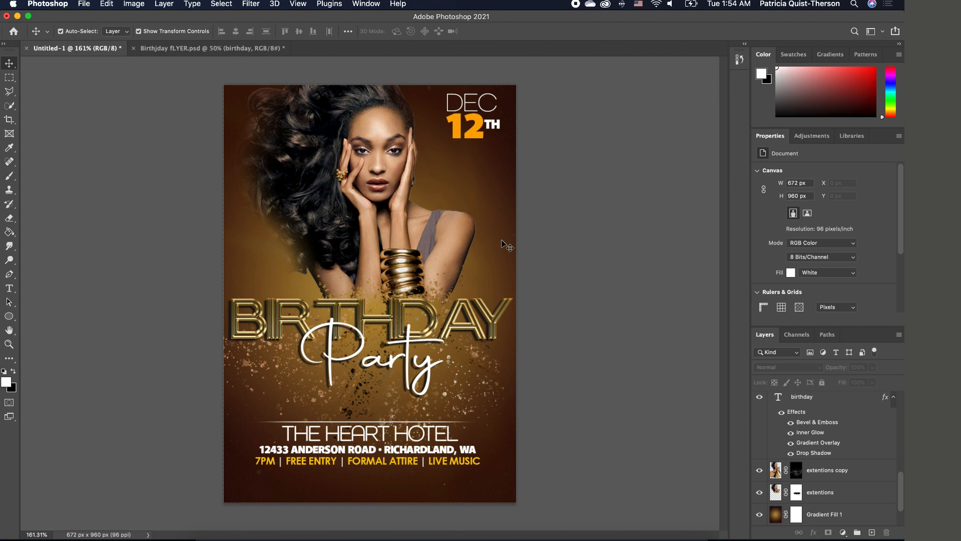
# - Switch to Finder and place the bokeh image 1 (2).jpg from the Flyer 26 folder into the flyer document
pyautogui.click(215, 535)
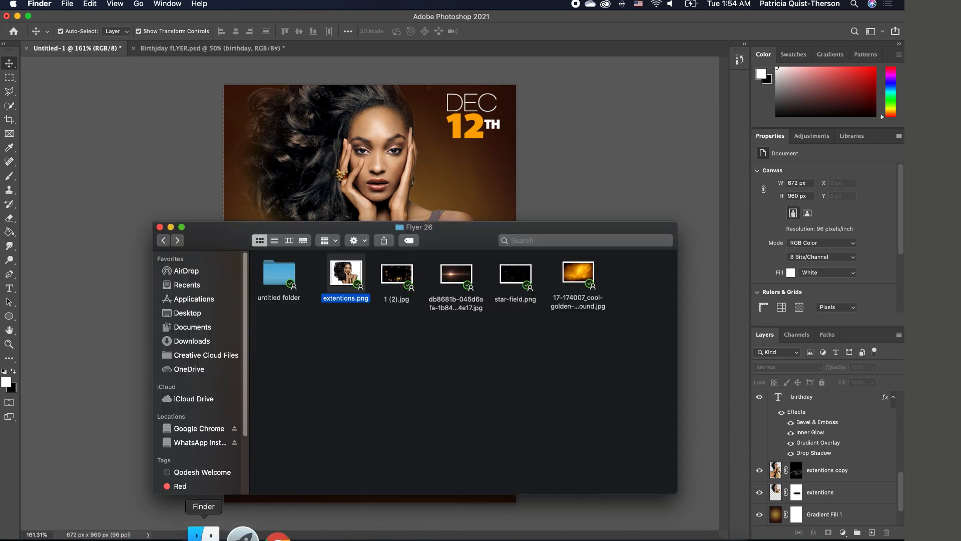
pyautogui.click(399, 279)
pyautogui.moveTo(399, 279); pyautogui.dragTo(453, 193)
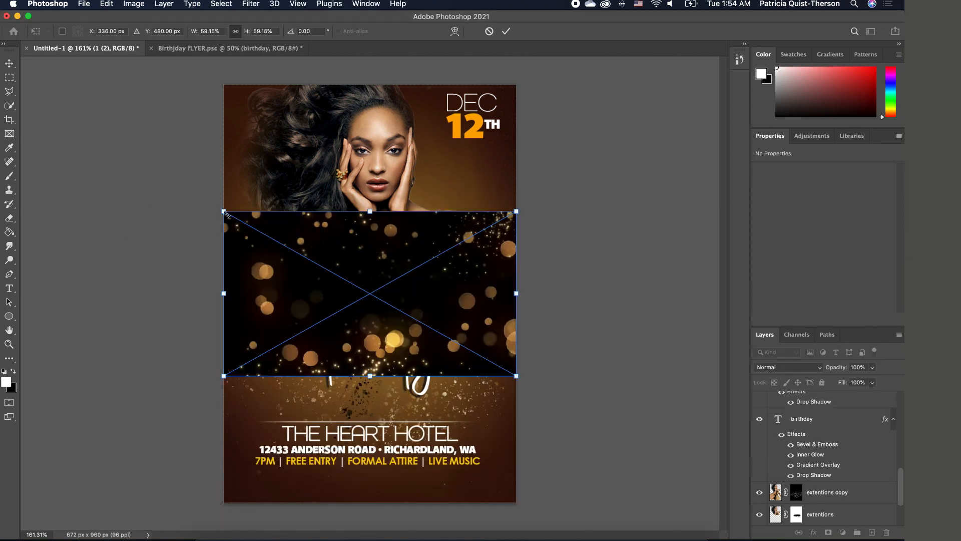
# - Enlarge the placed bokeh image to about 1613 x 908 px, position it over most of the flyer, and commit the placement
pyautogui.moveTo(225, 212); pyautogui.dragTo(99, 141)
pyautogui.moveTo(518, 141); pyautogui.dragTo(647, 68)
pyautogui.moveTo(453, 338); pyautogui.dragTo(451, 445)
pyautogui.moveTo(646, 195); pyautogui.dragTo(800, 151)
pyautogui.moveTo(427, 214); pyautogui.dragTo(405, 182)
pyautogui.press('Return')
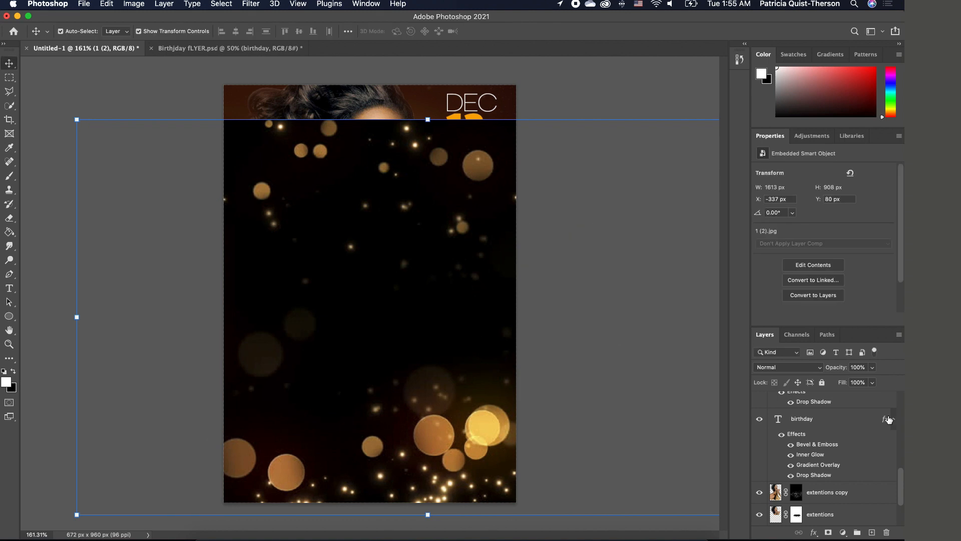
# - Set the bokeh layer to Screen blending at 80% opacity and shift it slightly to X -370 px, Y 75 px
pyautogui.click(811, 369)
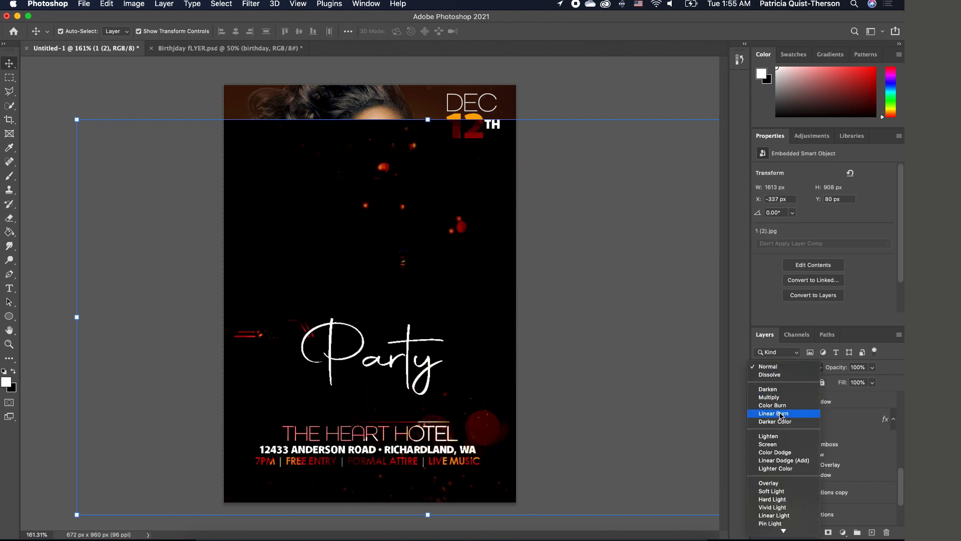
pyautogui.click(776, 445)
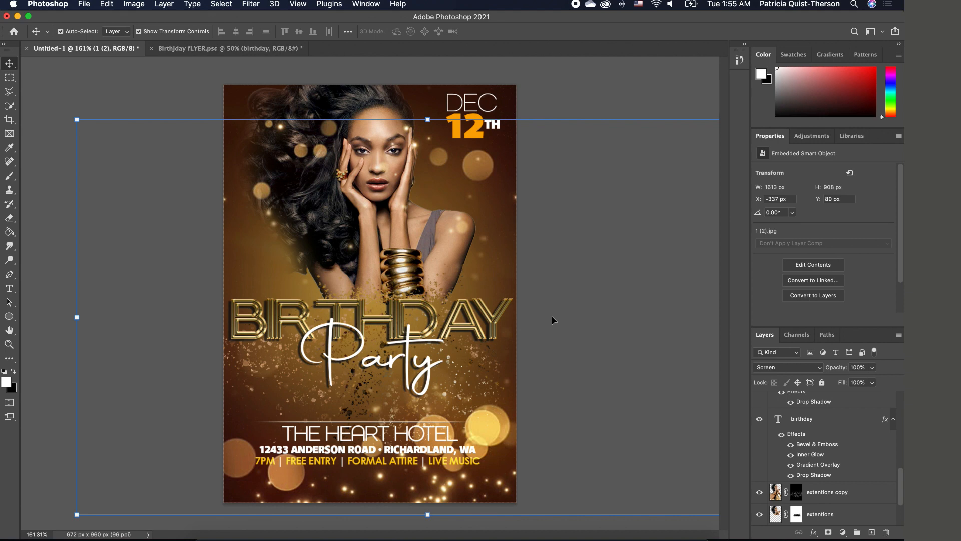
pyautogui.click(332, 130)
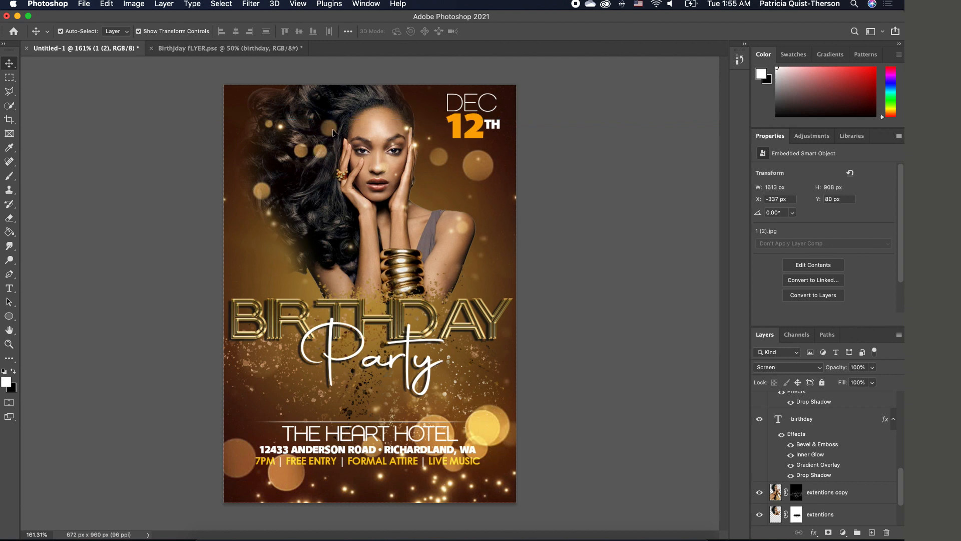
pyautogui.moveTo(333, 131)
pyautogui.mouseDown()
pyautogui.moveTo(317, 108)
pyautogui.moveTo(320, 127)
pyautogui.mouseUp()
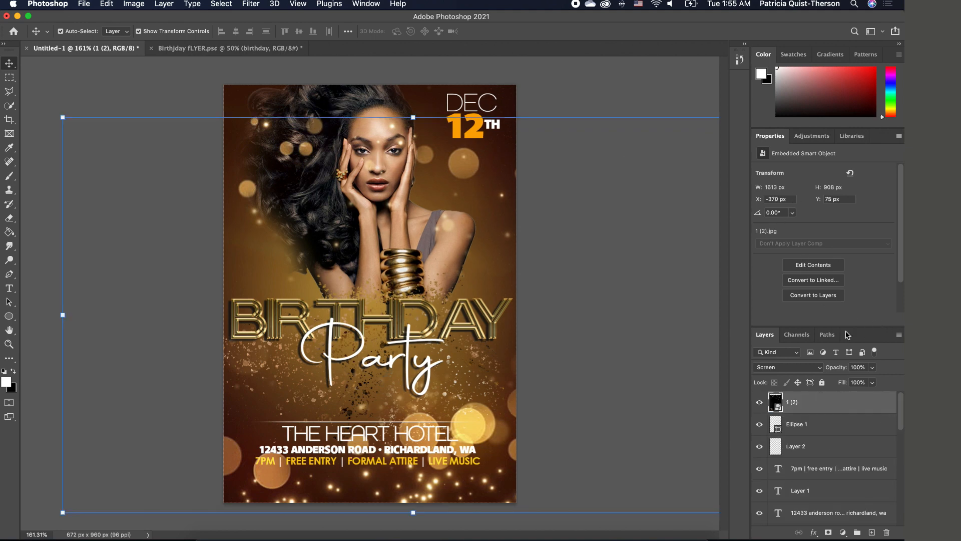
pyautogui.click(872, 369)
pyautogui.moveTo(866, 380); pyautogui.dragTo(862, 379)
# - Rasterize the bokeh smart object and erase the bokeh spots covering the model's face and arms
pyautogui.click(9, 217)
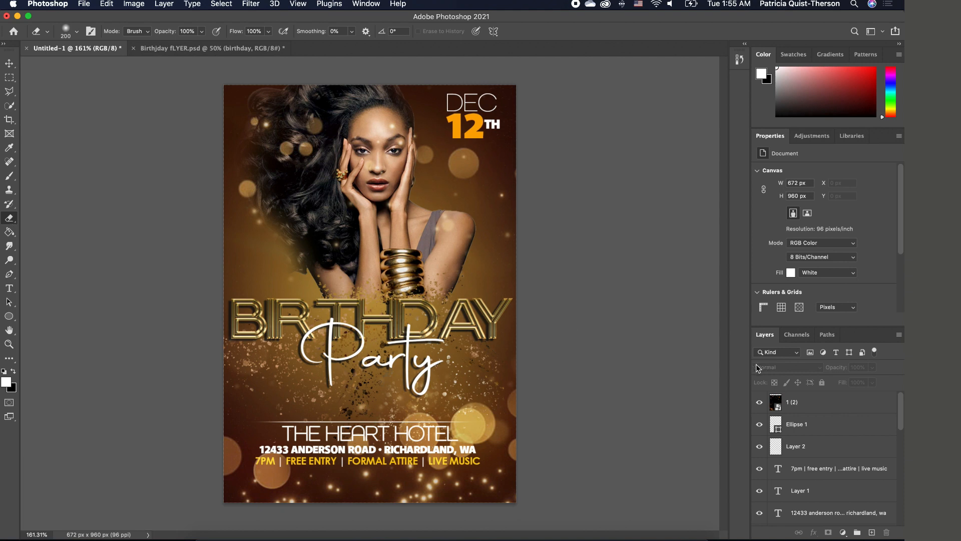
pyautogui.click(364, 170)
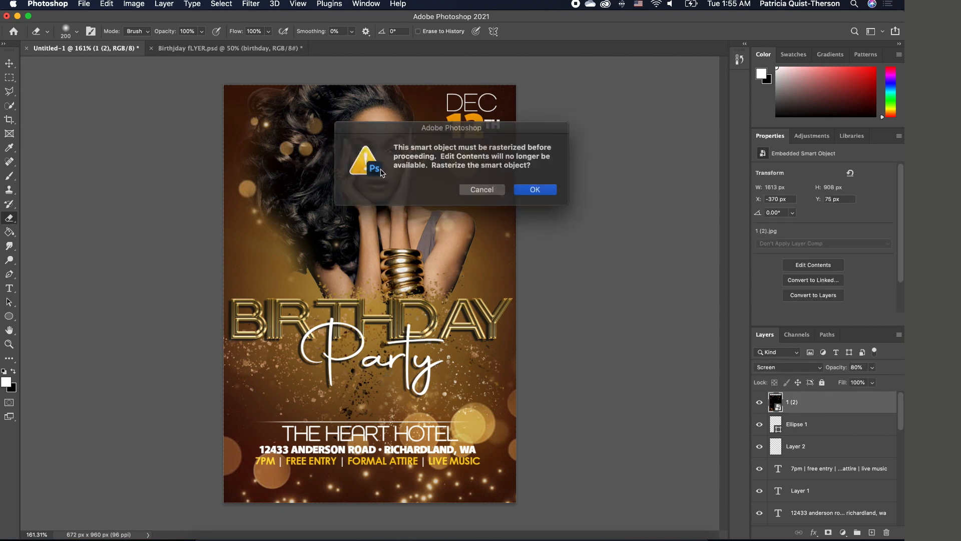
pyautogui.click(534, 193)
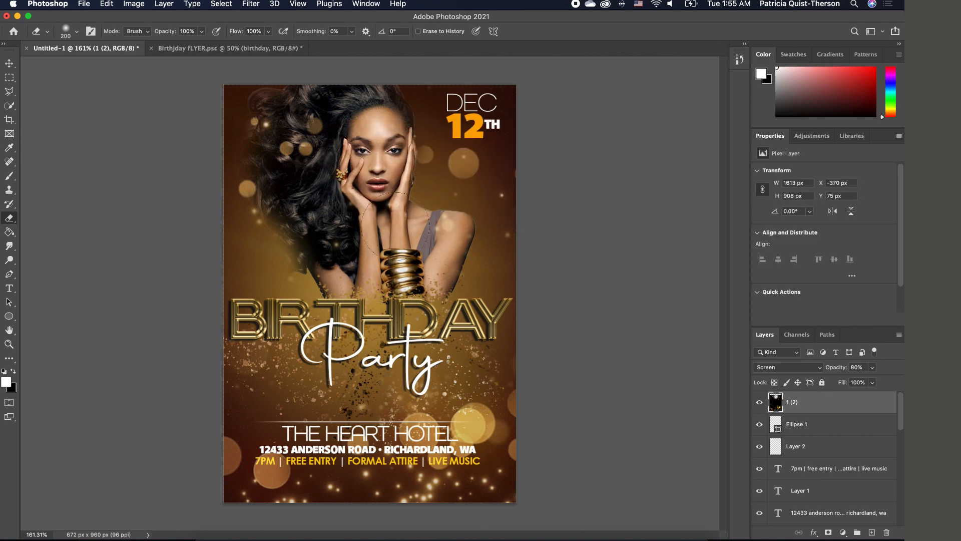
# - Enlarge the bokeh layer to about 1813 x 1021 px, reposition it at X -564 px, Y 80 px, and commit the transform
pyautogui.click(9, 63)
pyautogui.moveTo(63, 117); pyautogui.dragTo(39, 51)
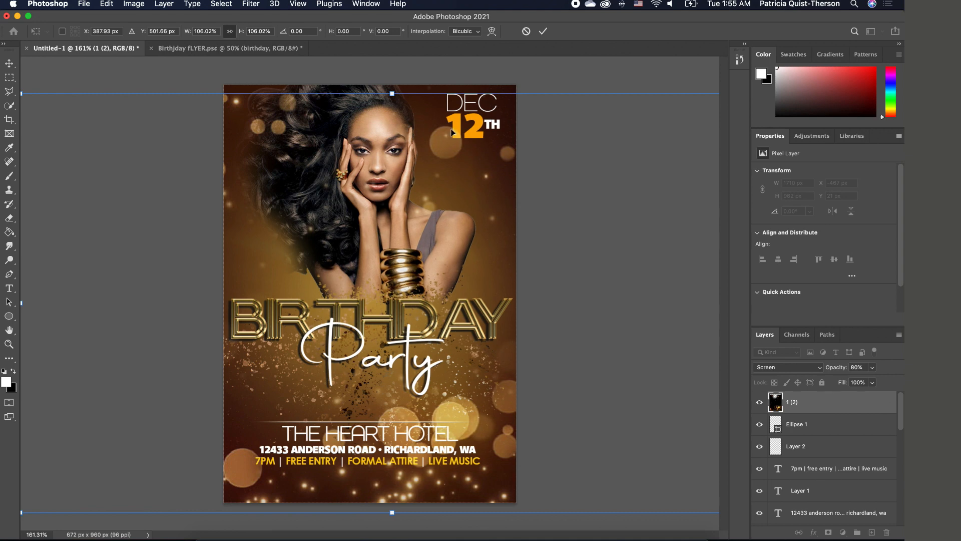
pyautogui.scroll(1, 391, 191)
pyautogui.scroll(-3, 392, 190)
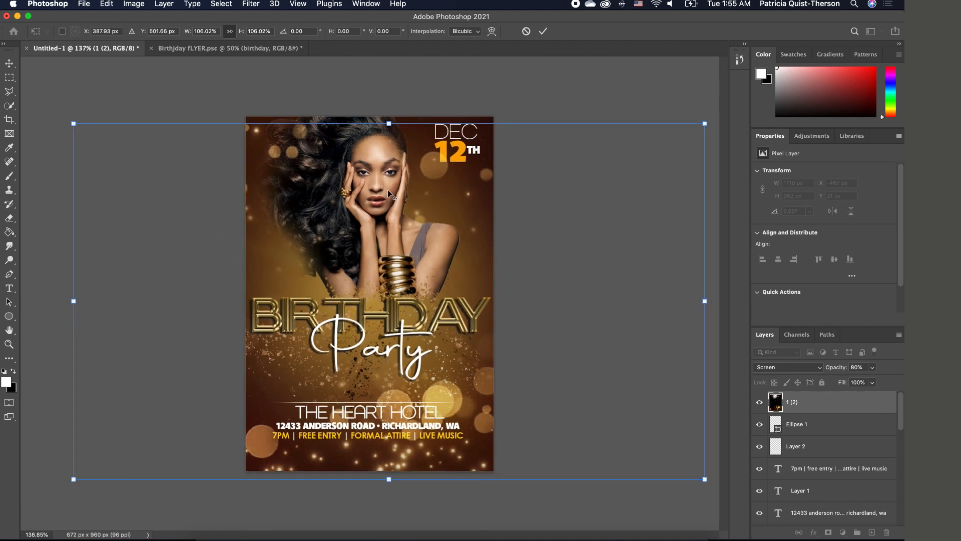
pyautogui.scroll(-2, 501, 188)
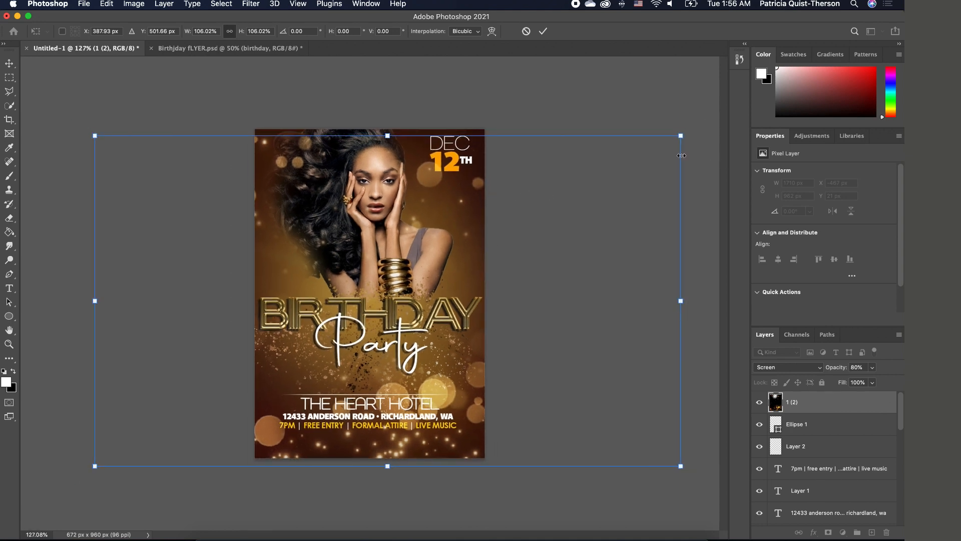
pyautogui.moveTo(681, 135); pyautogui.dragTo(716, 116)
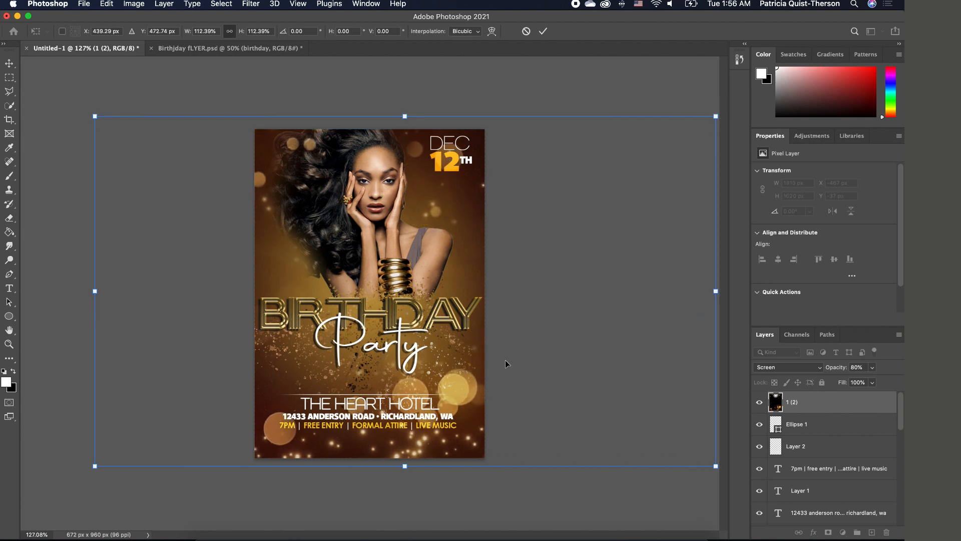
pyautogui.moveTo(458, 389); pyautogui.dragTo(427, 431)
pyautogui.press('Return')
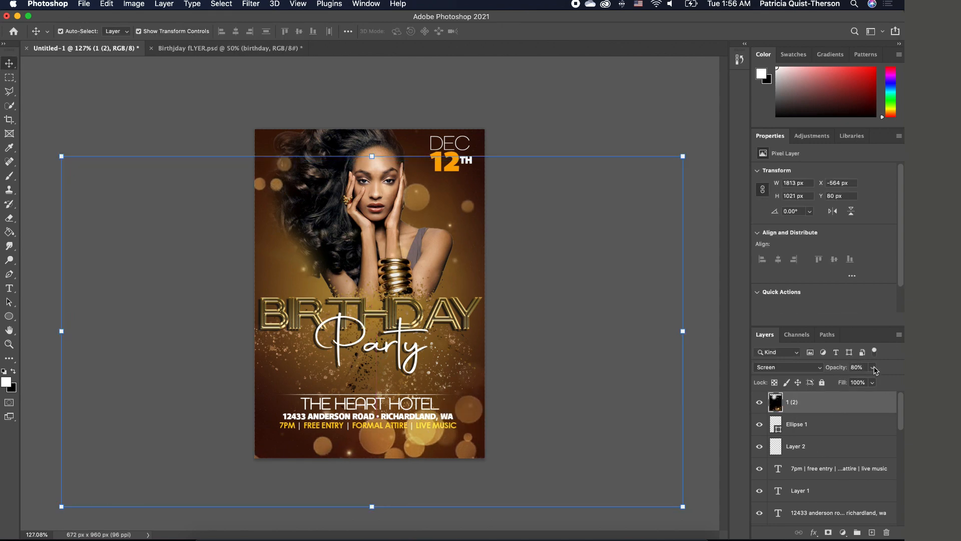
# - Lower the bokeh layer's opacity to 55% and deselect the layer
pyautogui.click(874, 367)
pyautogui.moveTo(866, 382); pyautogui.dragTo(865, 383)
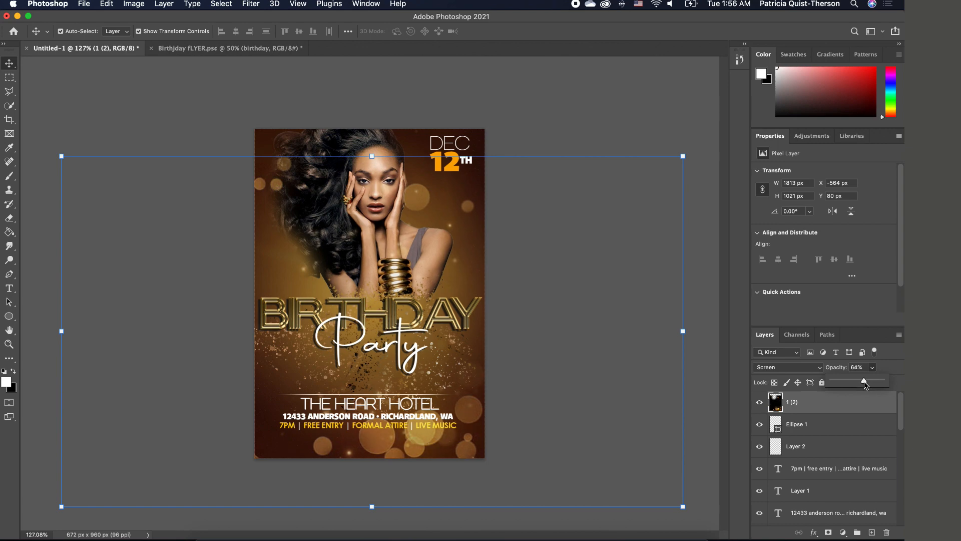
pyautogui.click(590, 458)
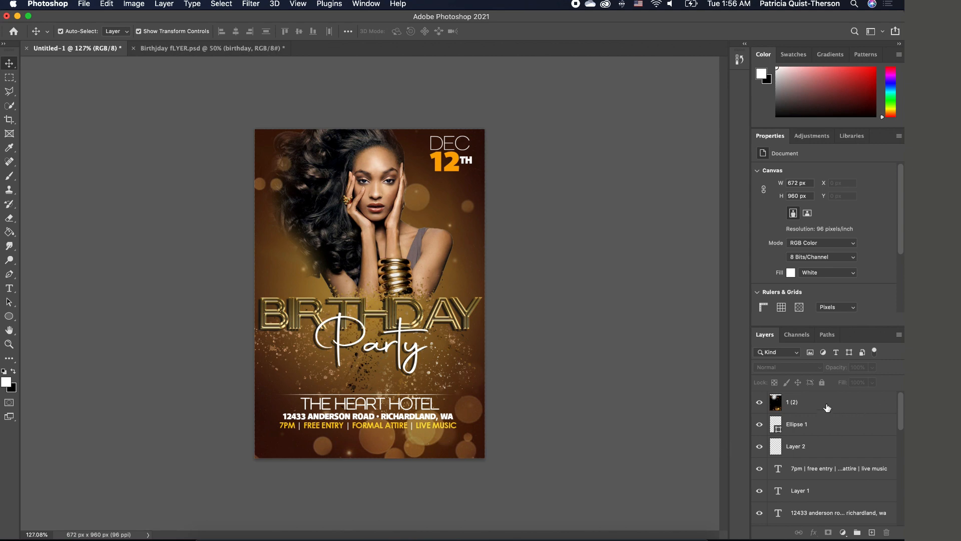
# - Move the bokeh layer 1 (2) in the stack to directly below the birthday text layer and above extentions copy, then deselect it
pyautogui.scroll(-10, 817, 401)
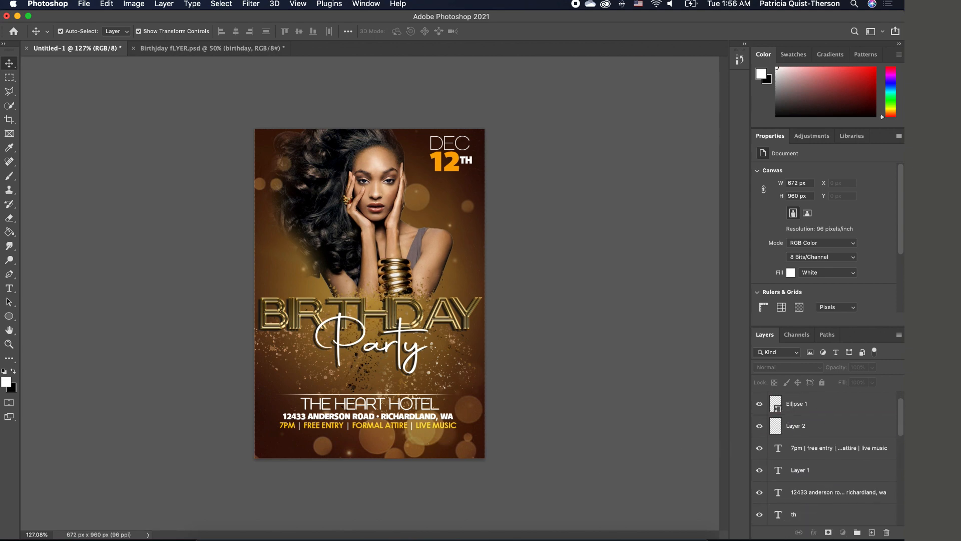
pyautogui.scroll(-10, 801, 448)
pyautogui.click(816, 449)
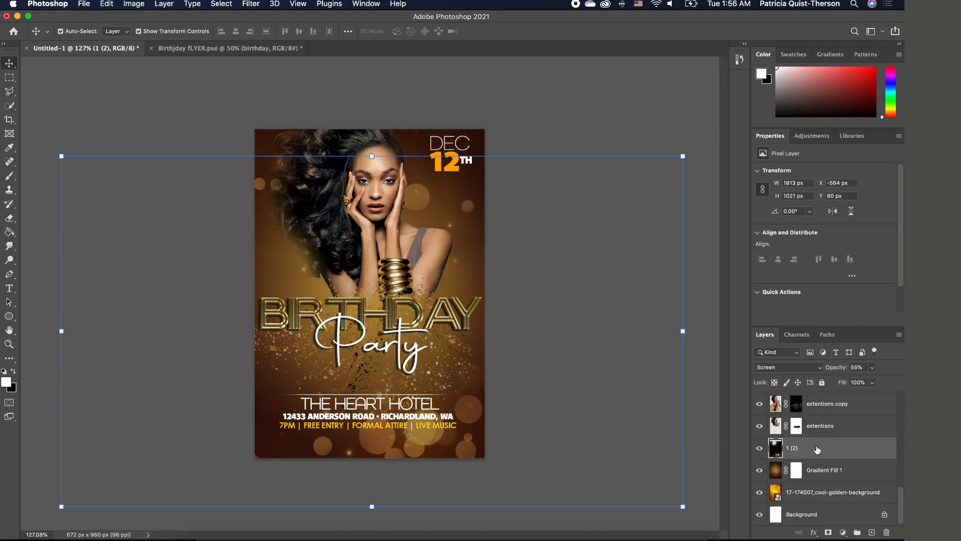
pyautogui.moveTo(817, 449); pyautogui.dragTo(826, 506)
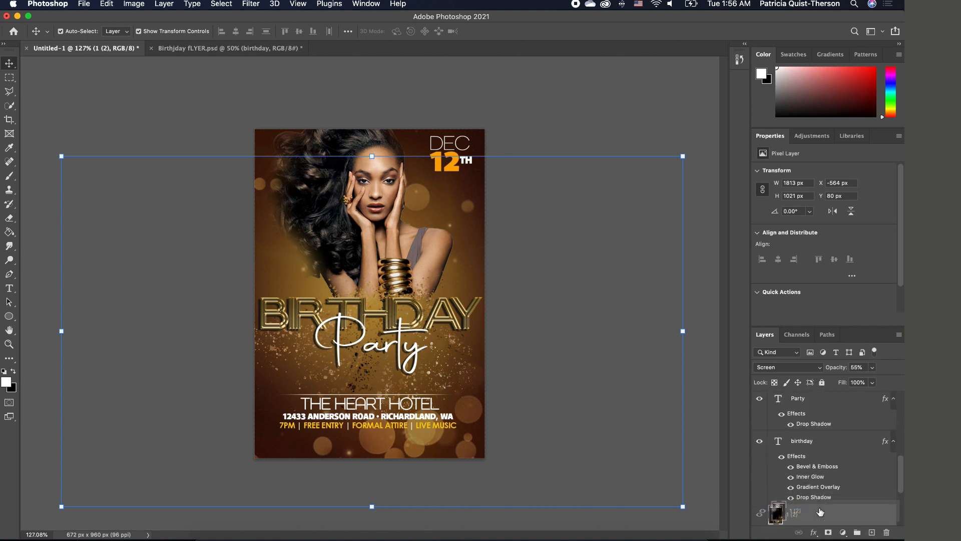
pyautogui.click(558, 328)
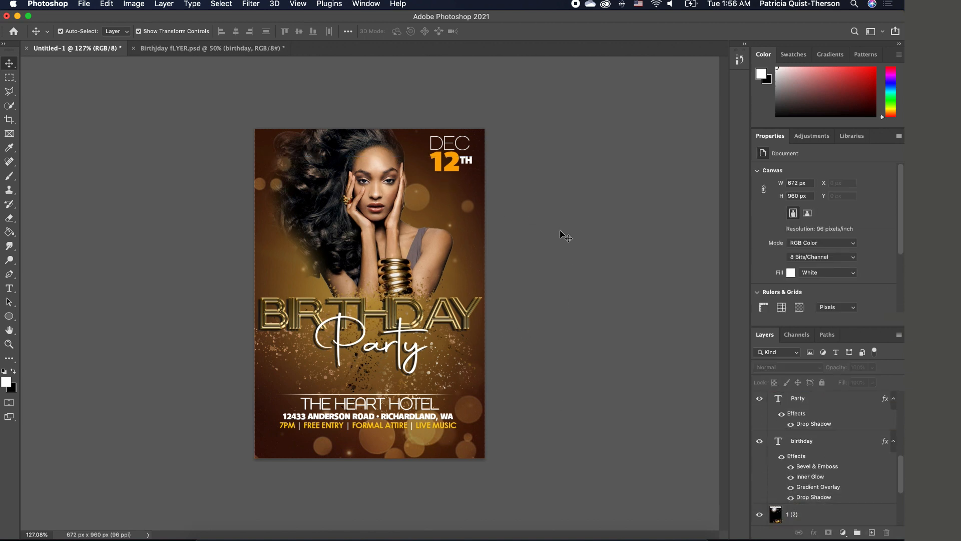
# - On the extentions layer, erase the leftover fringe along the model's arm, shoulder and neck with a 50 px Eraser
pyautogui.scroll(6, 514, 231)
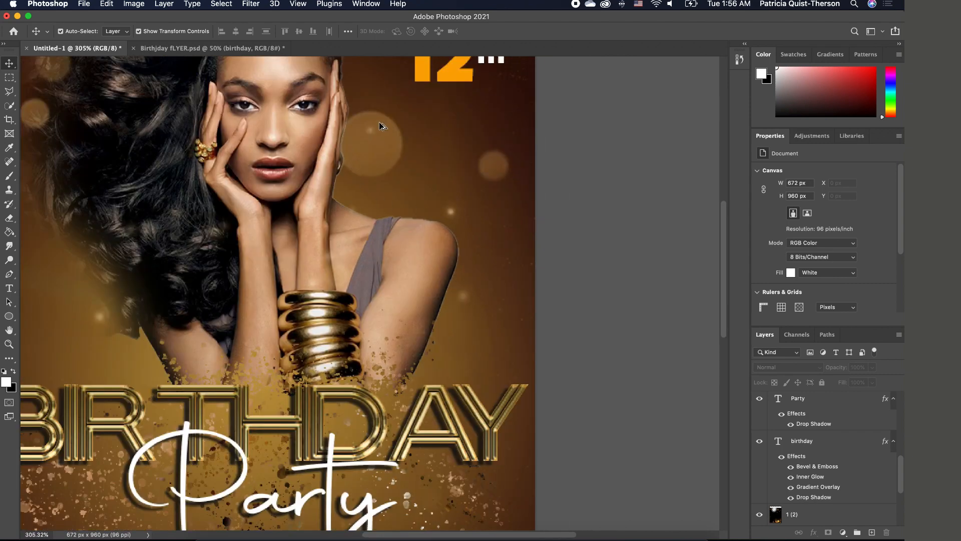
pyautogui.scroll(1, 381, 126)
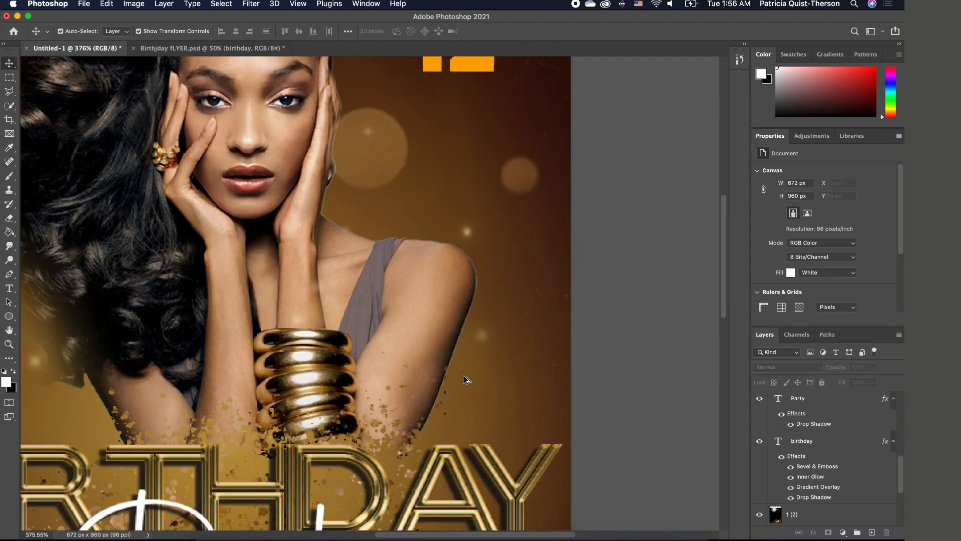
pyautogui.scroll(2, 464, 376)
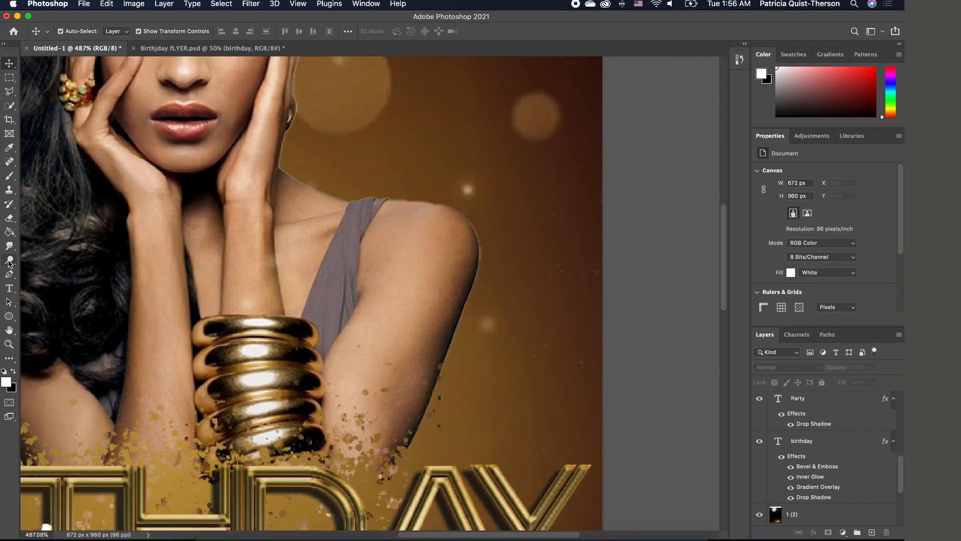
pyautogui.click(10, 219)
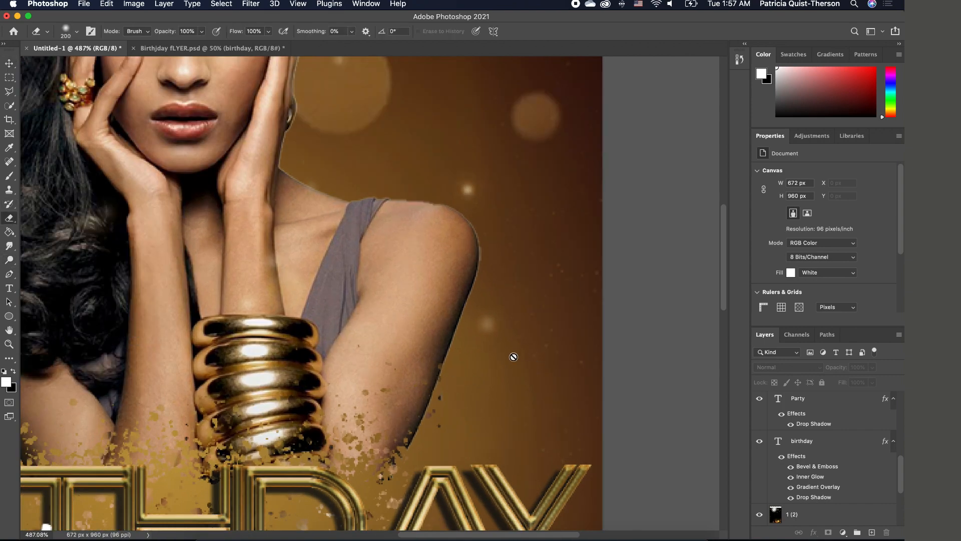
pyautogui.click(420, 345)
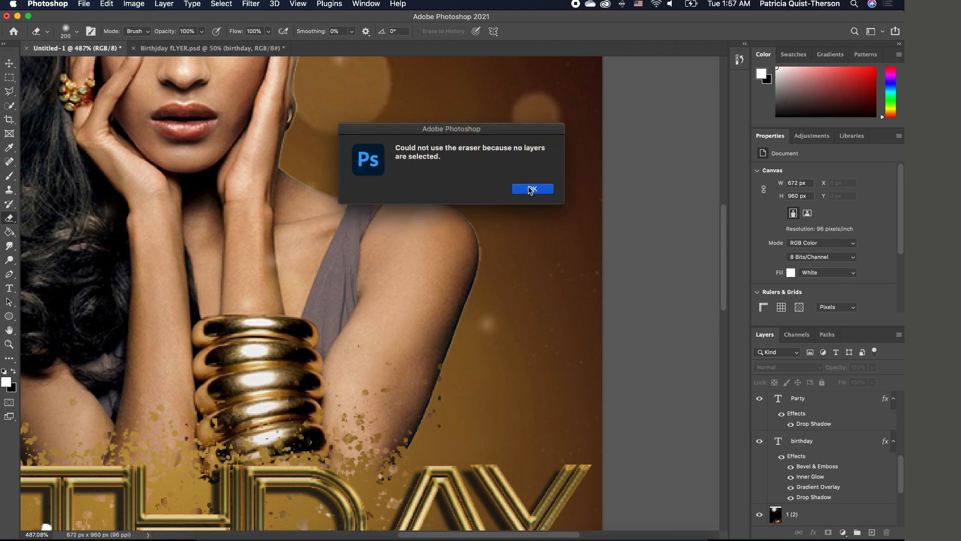
pyautogui.click(532, 189)
pyautogui.scroll(-5, 824, 446)
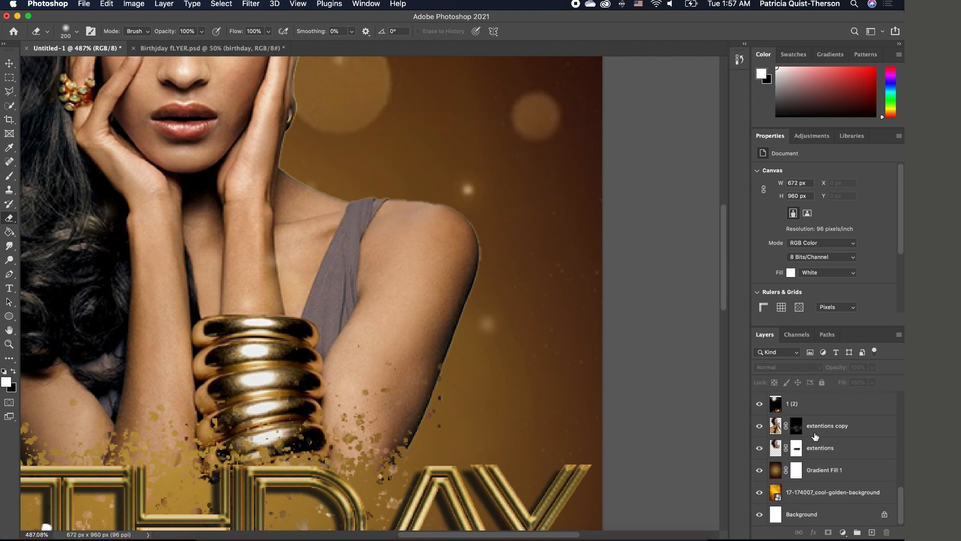
pyautogui.click(808, 448)
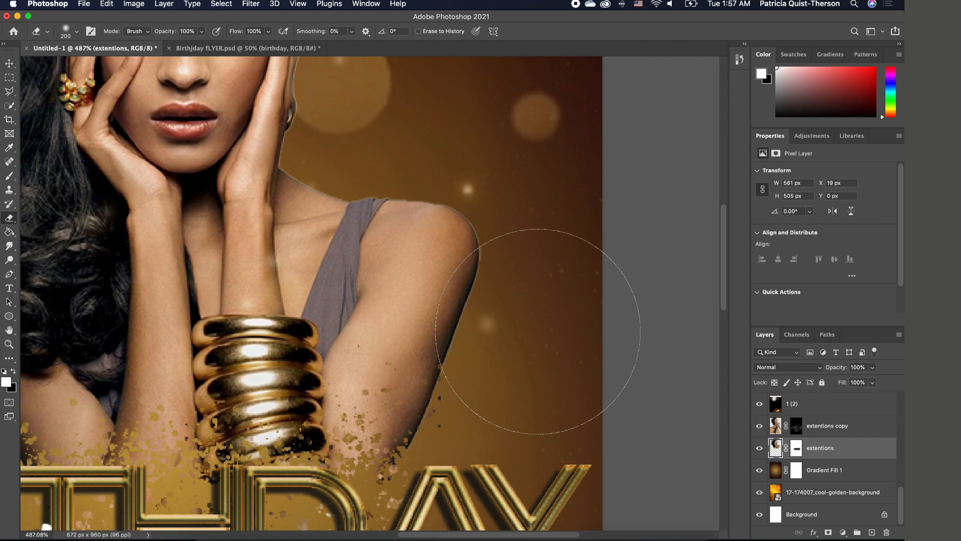
pyautogui.press('[')
pyautogui.press('[')
pyautogui.press('[')
pyautogui.press('[')
pyautogui.press('[')
pyautogui.press('[')
pyautogui.press('[')
pyautogui.press('[')
pyautogui.press('[')
pyautogui.moveTo(440, 440)
pyautogui.mouseDown()
pyautogui.moveTo(497, 304)
pyautogui.moveTo(485, 333)
pyautogui.moveTo(509, 253)
pyautogui.moveTo(501, 216)
pyautogui.moveTo(456, 178)
pyautogui.moveTo(346, 172)
pyautogui.moveTo(300, 153)
pyautogui.moveTo(304, 140)
pyautogui.moveTo(306, 160)
pyautogui.mouseUp()
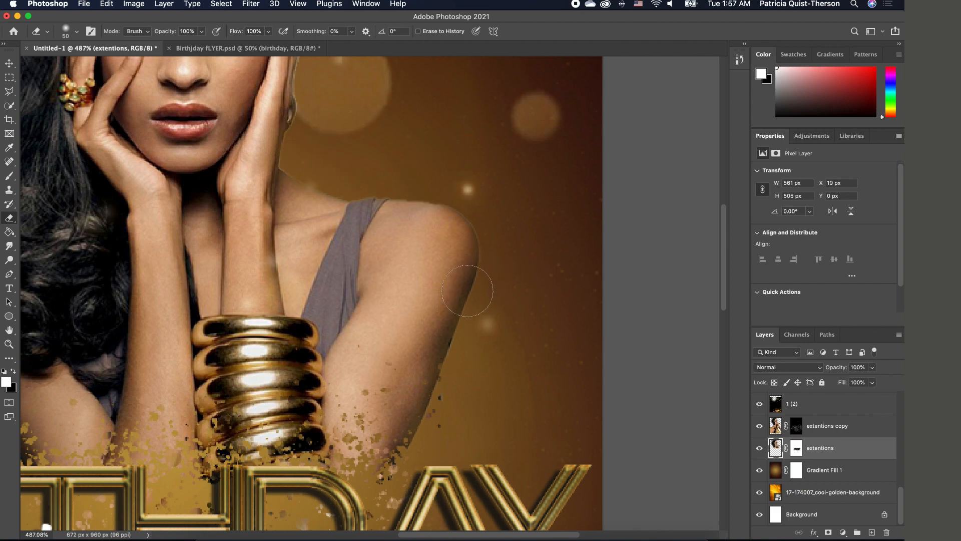
# - Examine the cut-out edges around the model's hand, hair and shoulder, and the overall flyer
pyautogui.scroll(-7, 459, 295)
pyautogui.scroll(5, 397, 165)
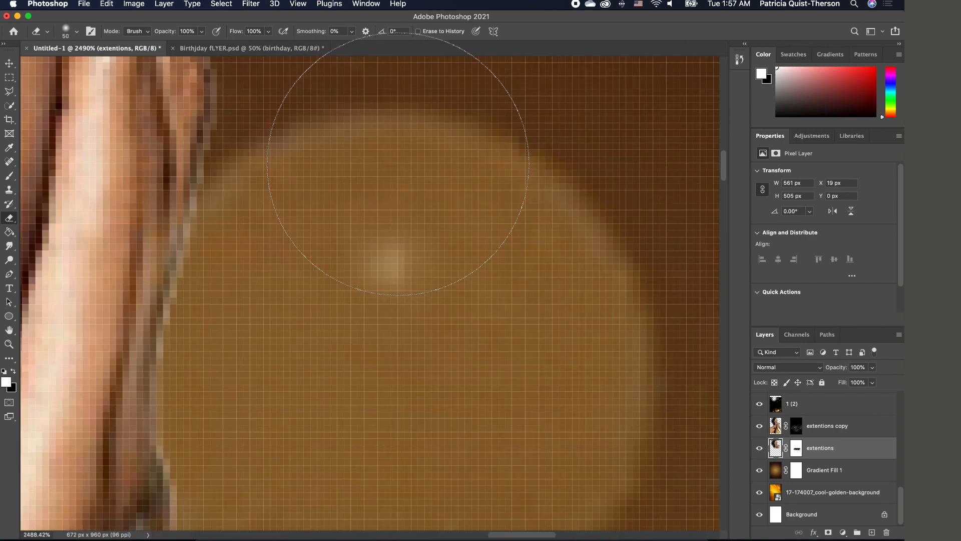
pyautogui.scroll(-6, 322, 182)
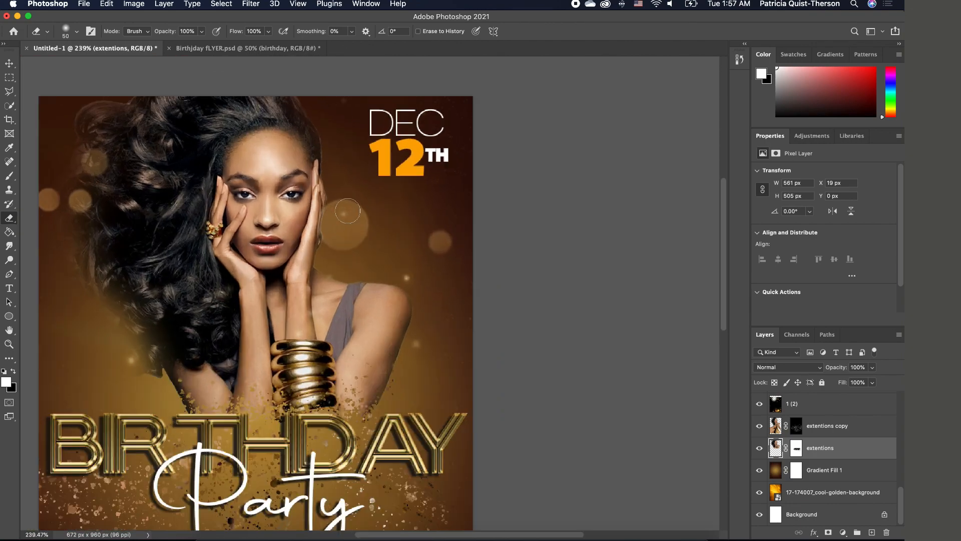
pyautogui.scroll(4, 344, 211)
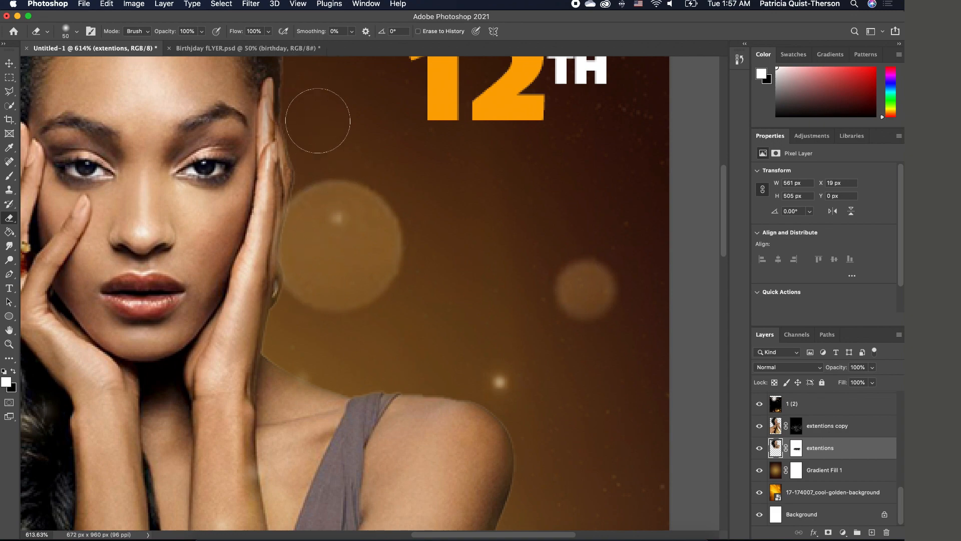
pyautogui.scroll(-5, 365, 193)
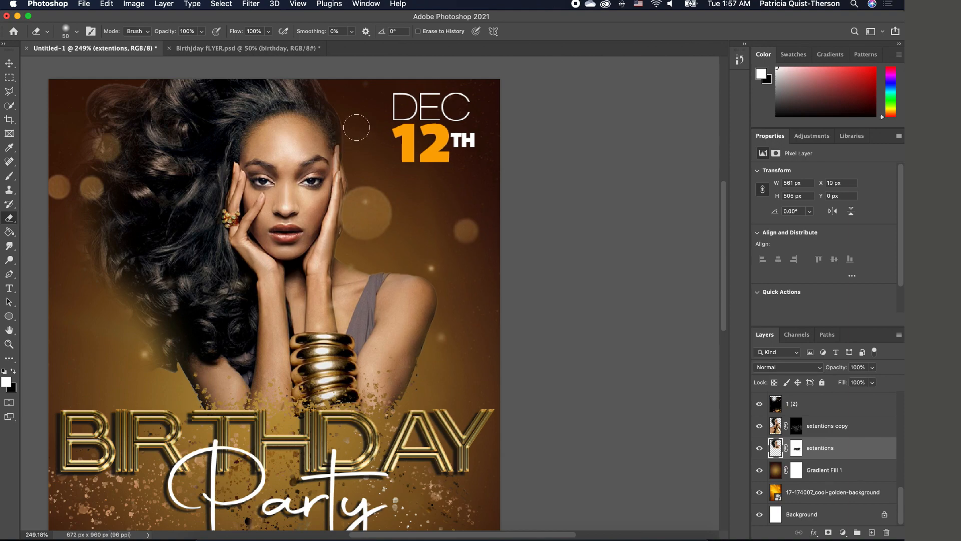
pyautogui.scroll(-2, 659, 340)
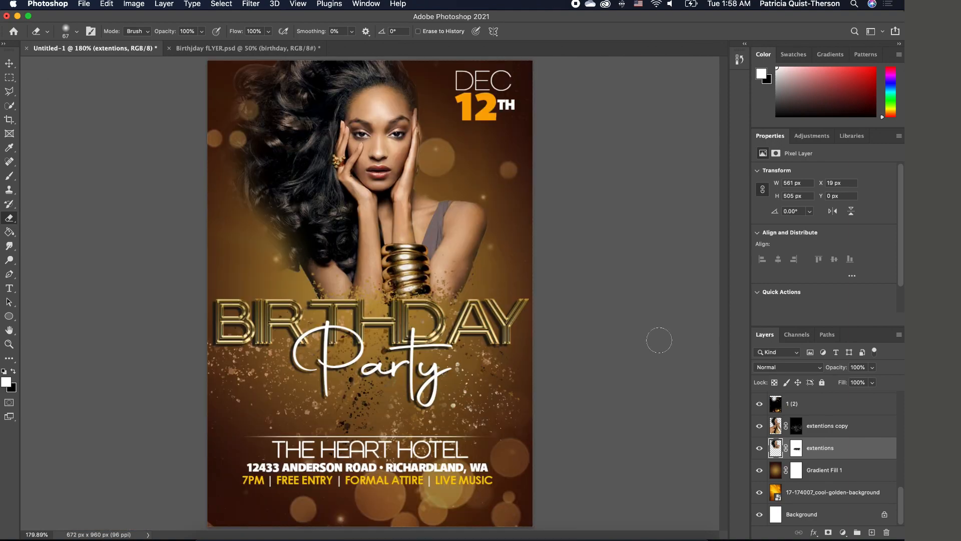
# - Place the db8681b lens flare JPG from the Flyer 26 folder into the flyer and move it up to X 342.50 px, Y 336.83 px
pyautogui.click(211, 534)
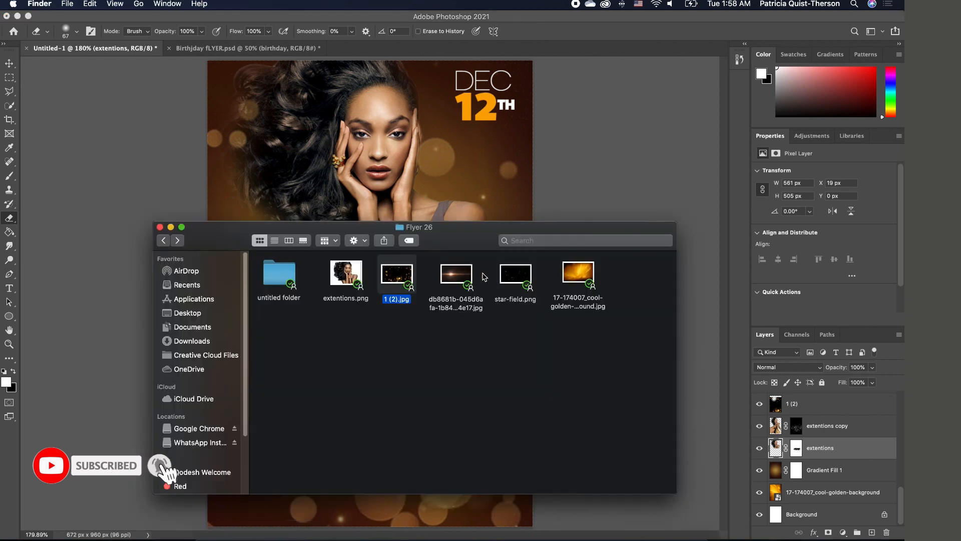
pyautogui.moveTo(456, 285); pyautogui.dragTo(396, 140)
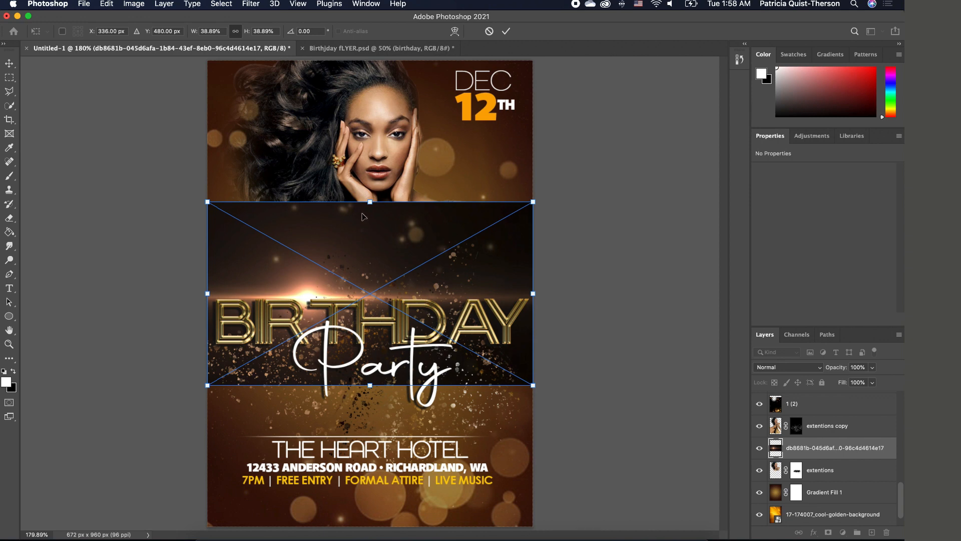
pyautogui.moveTo(364, 216); pyautogui.dragTo(358, 170)
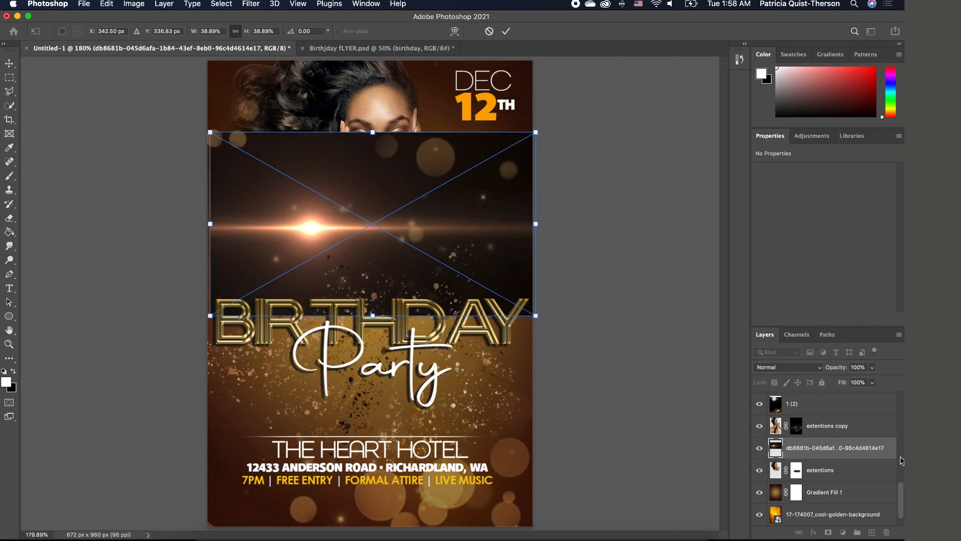
# - Set the lens flare's blend mode to Screen and move it behind the Party text at X 428.92 px, Y 581.10 px
pyautogui.click(822, 370)
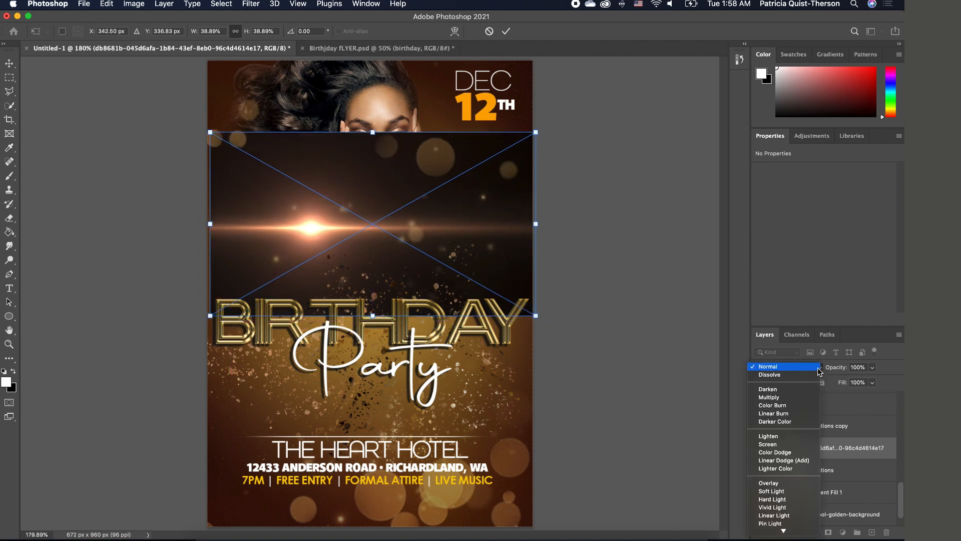
pyautogui.click(776, 446)
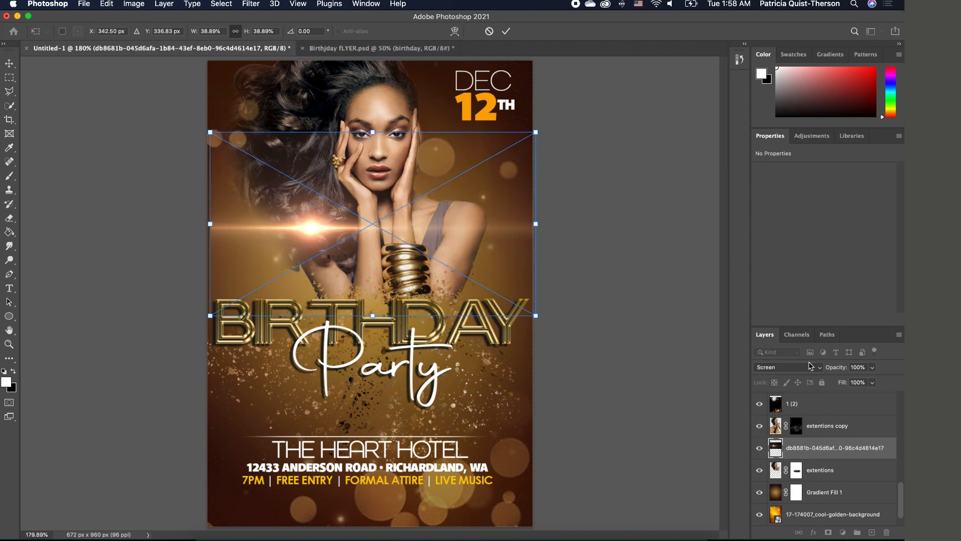
pyautogui.moveTo(307, 233); pyautogui.dragTo(353, 347)
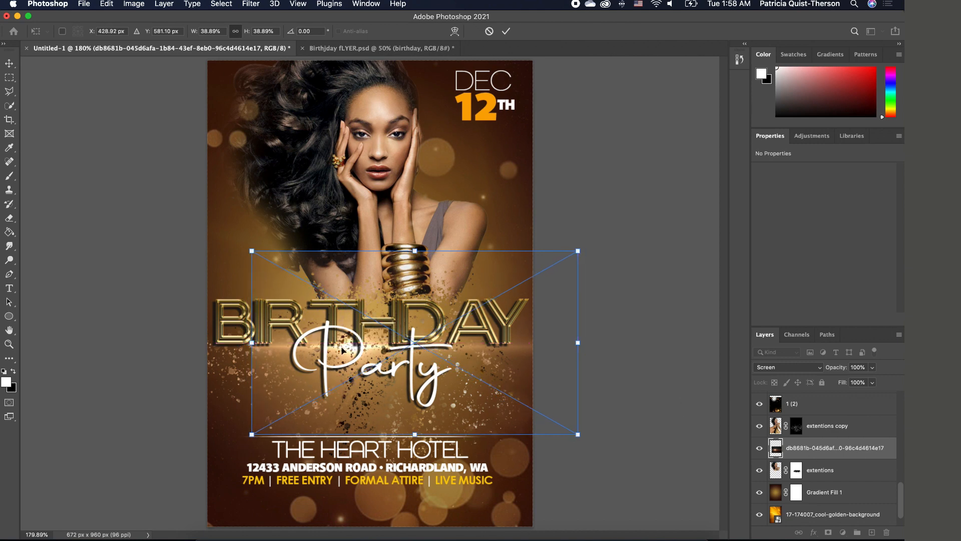
pyautogui.press('Return')
pyautogui.press('e')
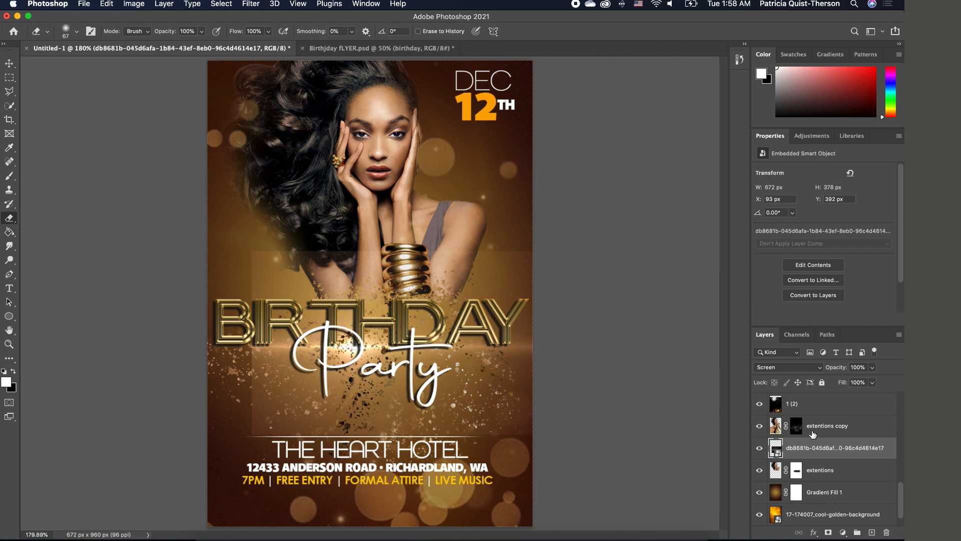
# - Stack the lens flare layer directly below the birthday text layer and enlarge it to 896 x 504 px at X -16 px, Y 324 px
pyautogui.moveTo(819, 446); pyautogui.dragTo(822, 483)
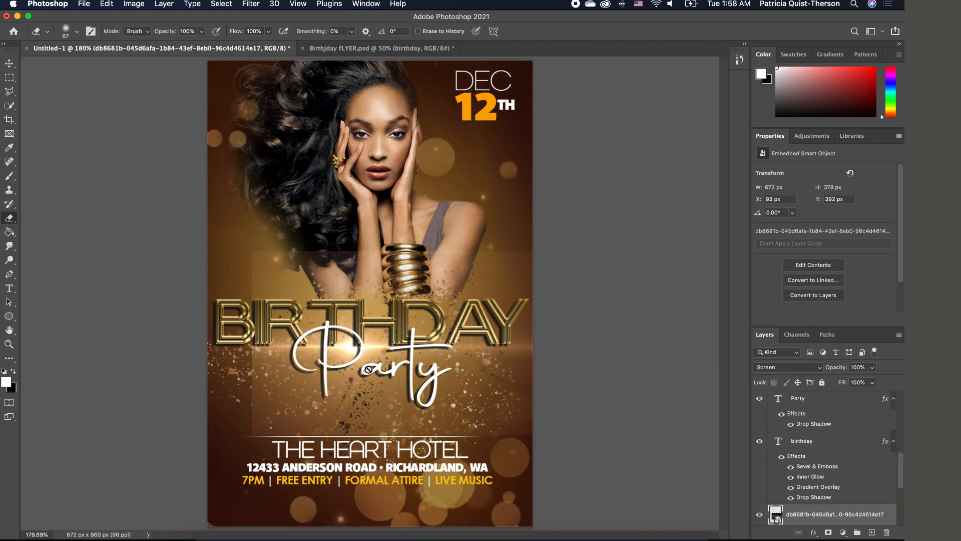
pyautogui.click(9, 65)
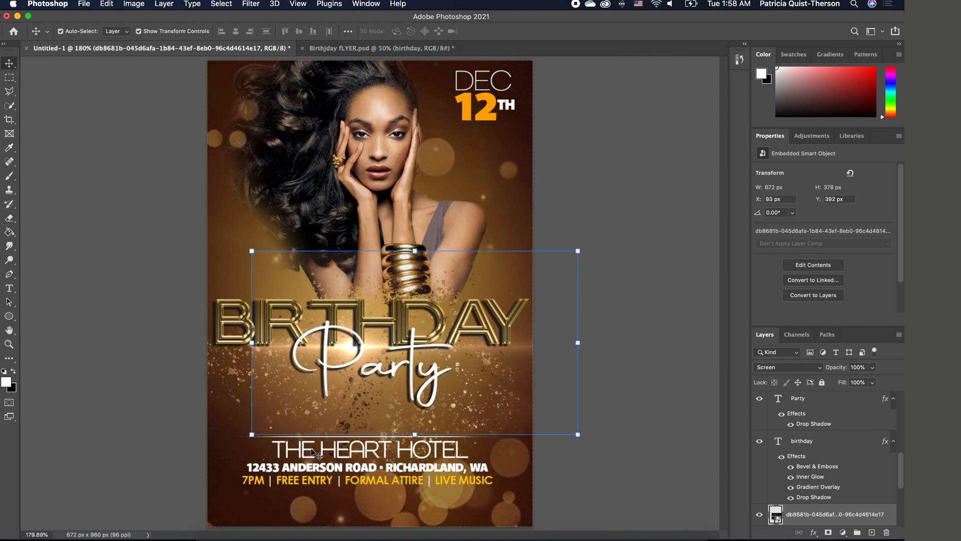
pyautogui.moveTo(278, 417); pyautogui.dragTo(233, 419)
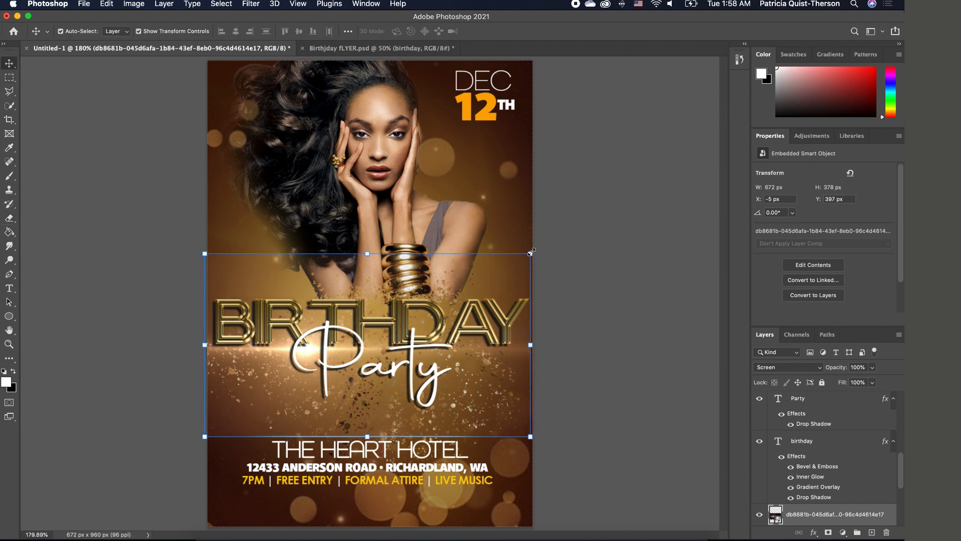
pyautogui.moveTo(530, 253); pyautogui.dragTo(640, 189)
pyautogui.moveTo(388, 417)
pyautogui.mouseDown()
pyautogui.moveTo(385, 440)
pyautogui.moveTo(375, 428)
pyautogui.mouseUp()
pyautogui.press('Return')
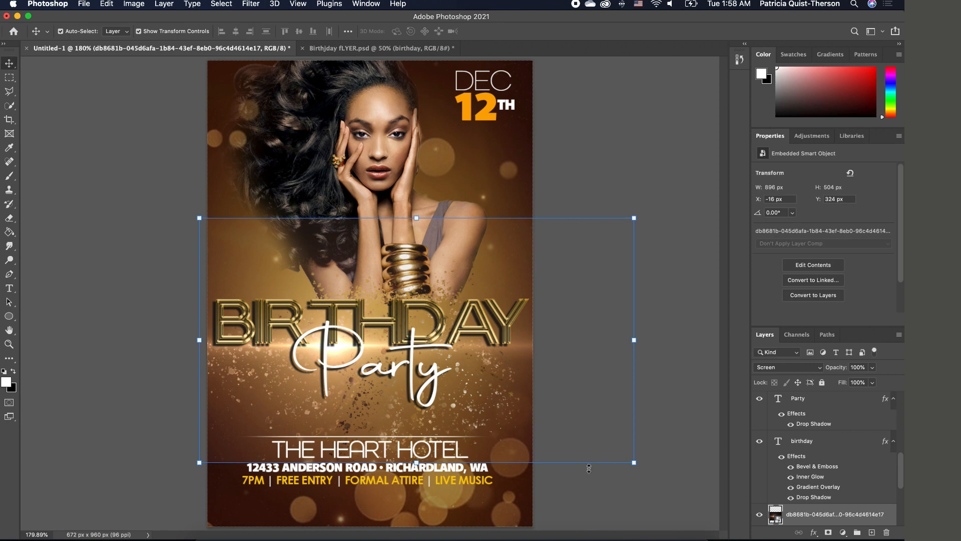
pyautogui.click(589, 489)
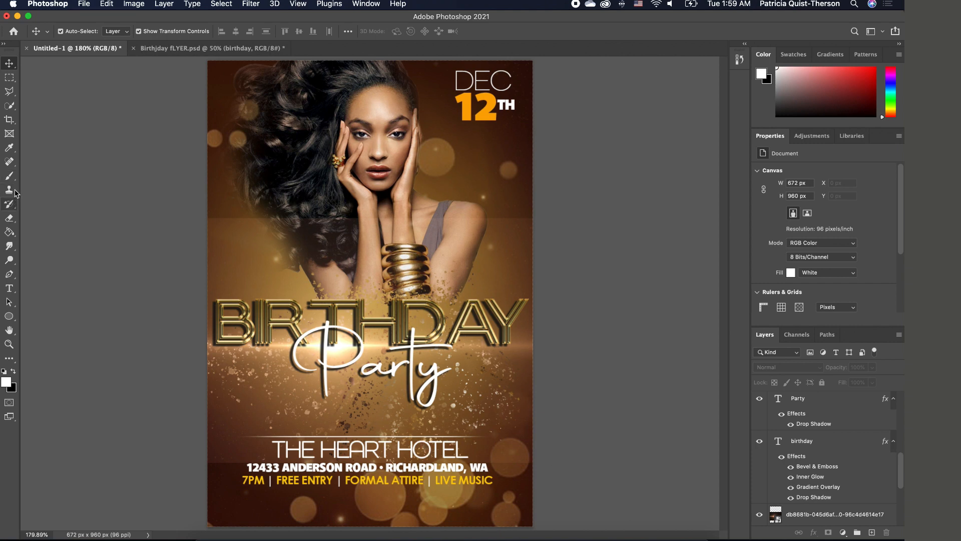
# - Rasterize the lens flare smart object so that it can be edited with the Eraser
pyautogui.click(10, 218)
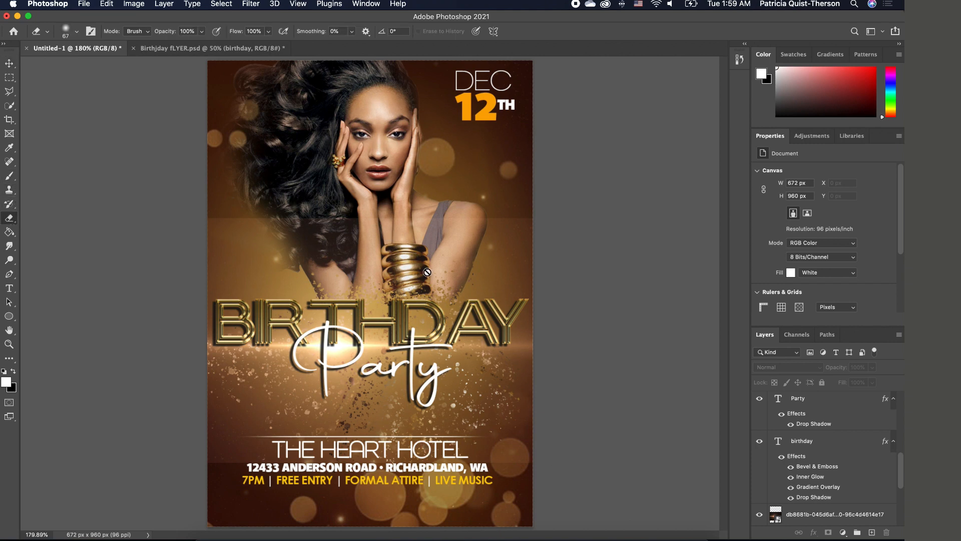
pyautogui.scroll(-5, 886, 451)
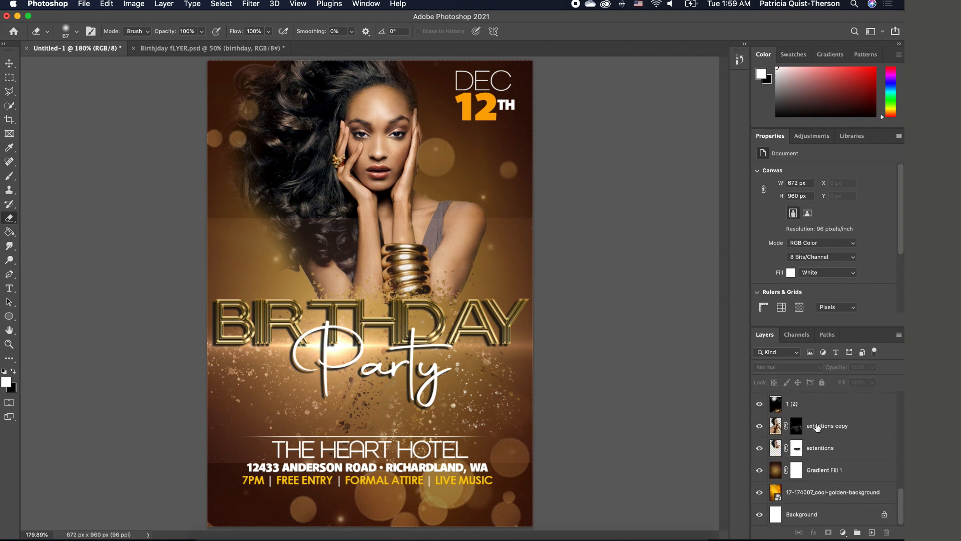
pyautogui.scroll(1, 845, 439)
pyautogui.click(810, 405)
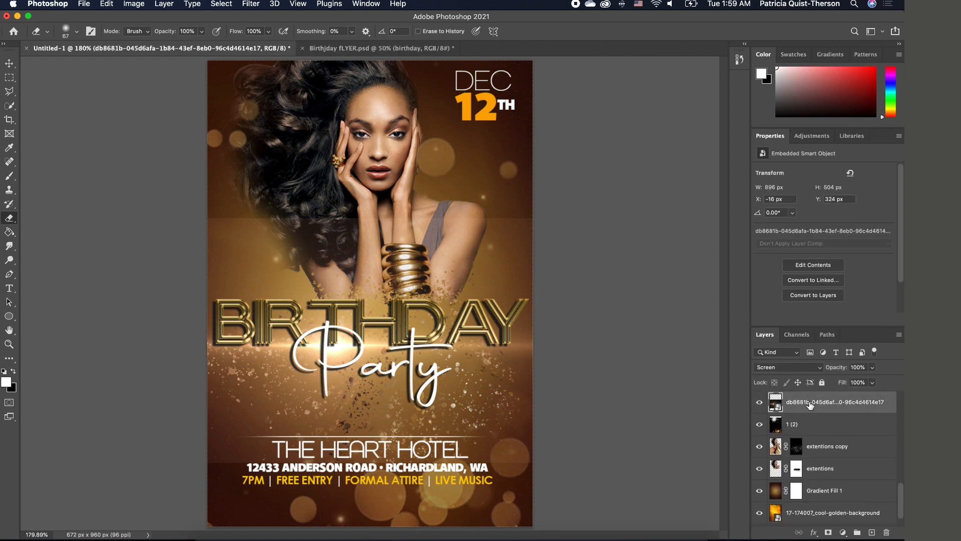
pyautogui.click(432, 307)
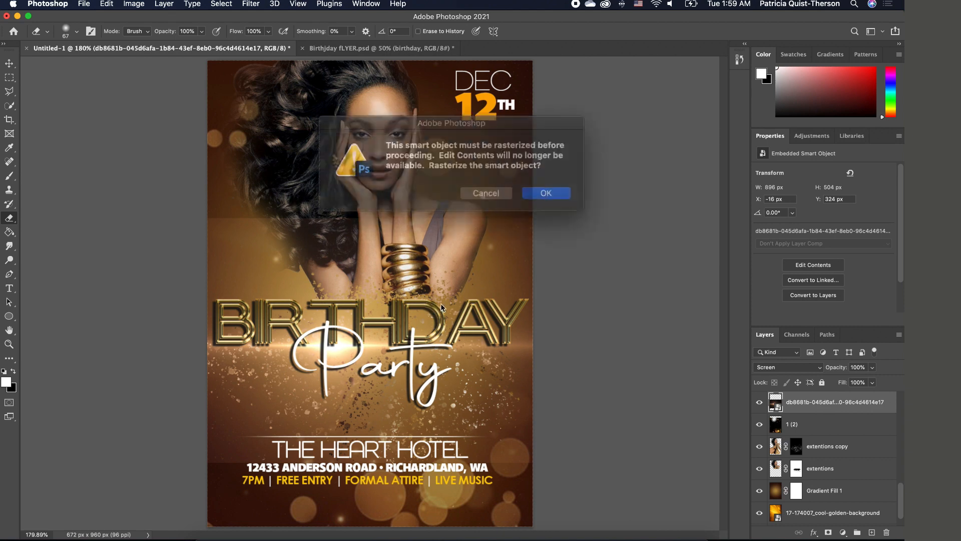
pyautogui.click(534, 189)
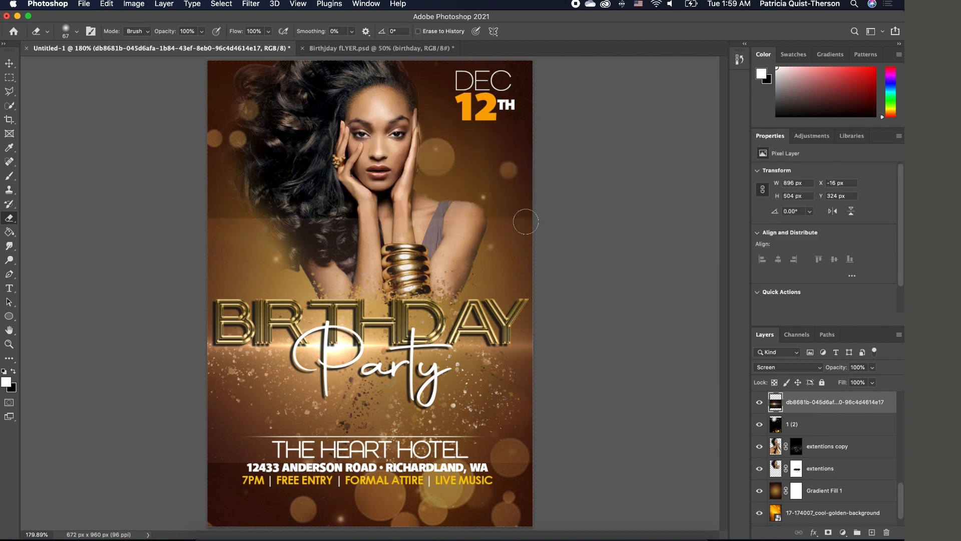
# - Erase the hard edges of the lens flare layer with a soft Eraser of 400 px
pyautogui.press(']')
pyautogui.press(']')
pyautogui.press(']')
pyautogui.press(']')
pyautogui.press(']')
pyautogui.press(']')
pyautogui.press(']')
pyautogui.click(77, 31)
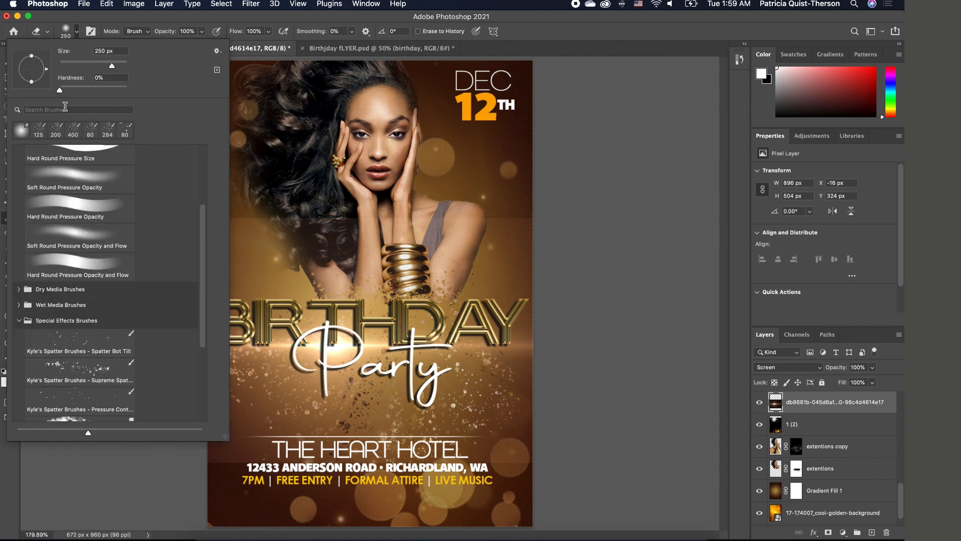
pyautogui.click(606, 207)
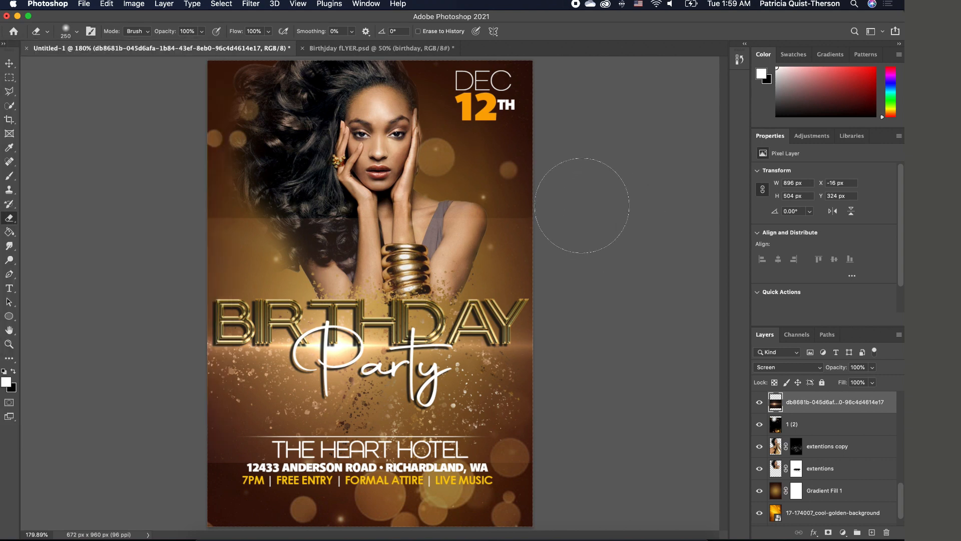
pyautogui.press(']')
pyautogui.press(']')
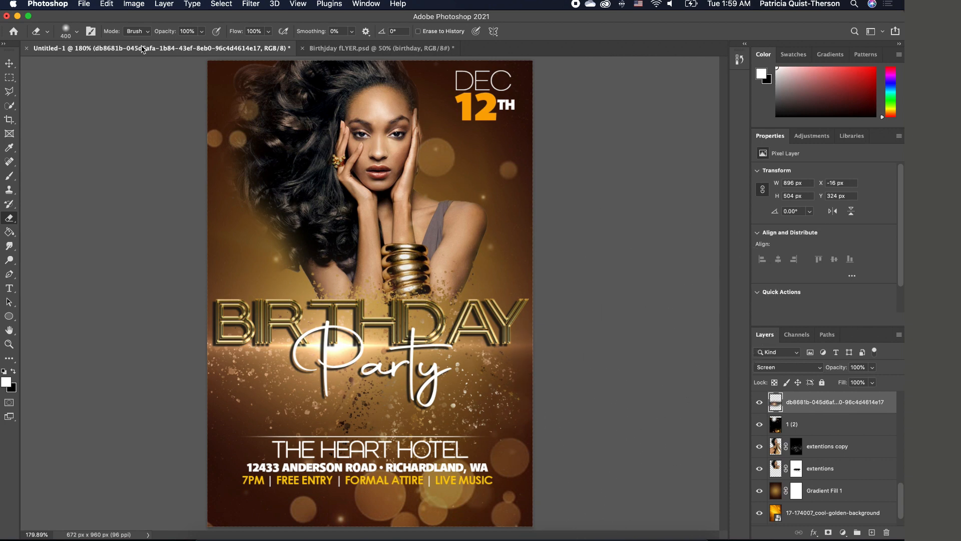
# - Squash the lens flare to 896 x 225 px and position it behind the title at X 33 px, Y 478 px
pyautogui.click(9, 64)
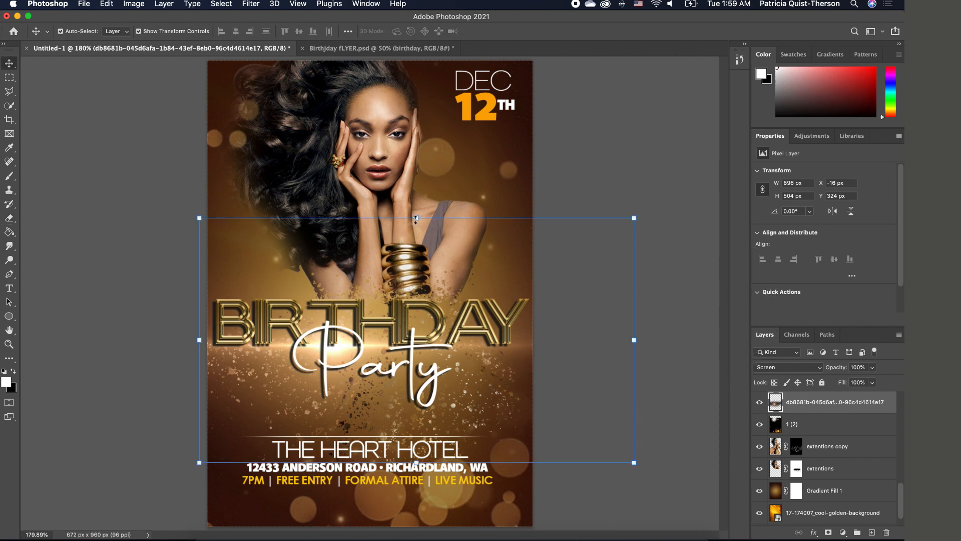
pyautogui.moveTo(418, 219); pyautogui.dragTo(402, 353)
pyautogui.moveTo(336, 412); pyautogui.dragTo(345, 374)
pyautogui.press('Return')
pyautogui.click(672, 470)
# - Shift the Party text slightly left and down, and reselect the lens flare layer with the Eraser
pyautogui.click(343, 366)
pyautogui.click(480, 392)
pyautogui.click(9, 218)
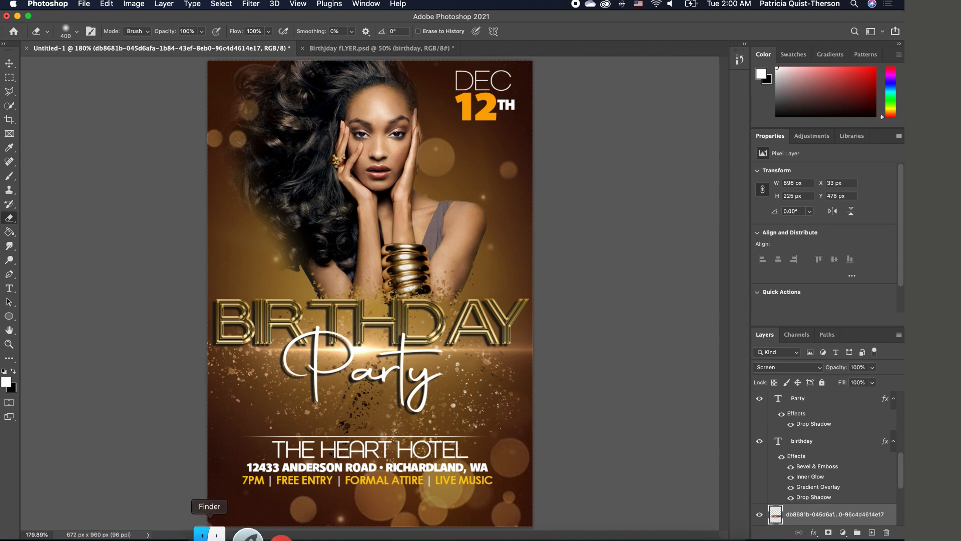
# - Place the star-field PNG from the file browser into the flyer and rotate it to -90°
pyautogui.click(215, 535)
pyautogui.moveTo(519, 281); pyautogui.dragTo(427, 158)
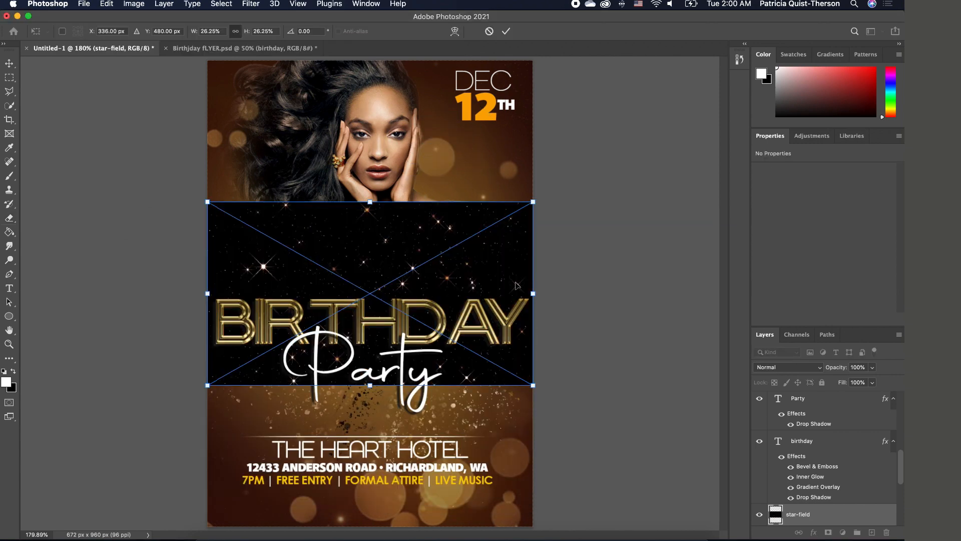
pyautogui.moveTo(540, 397); pyautogui.dragTo(428, 200)
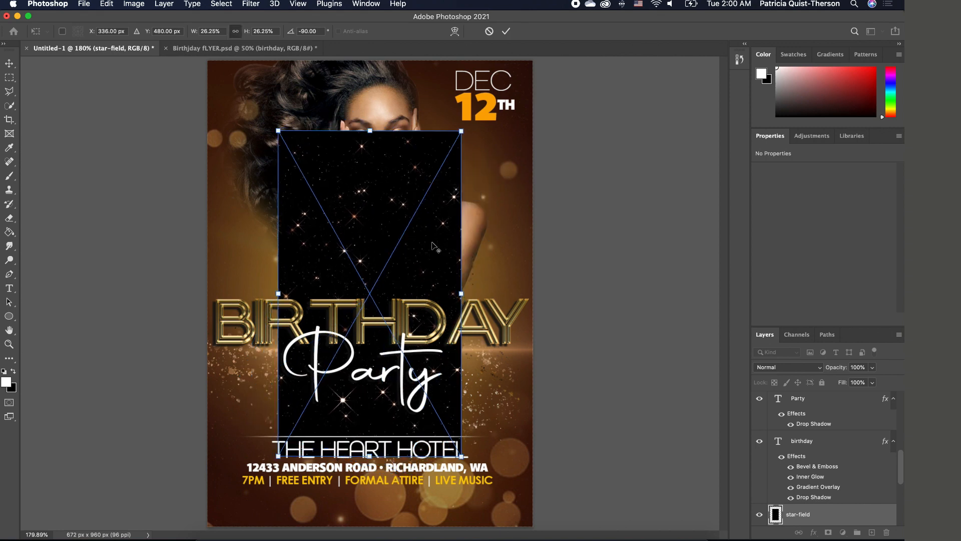
# - Scale the star field to 49.03% so it covers the whole flyer and set its blend mode to Screen
pyautogui.scroll(-5, 431, 242)
pyautogui.moveTo(351, 215); pyautogui.dragTo(308, 175)
pyautogui.moveTo(385, 354); pyautogui.dragTo(521, 503)
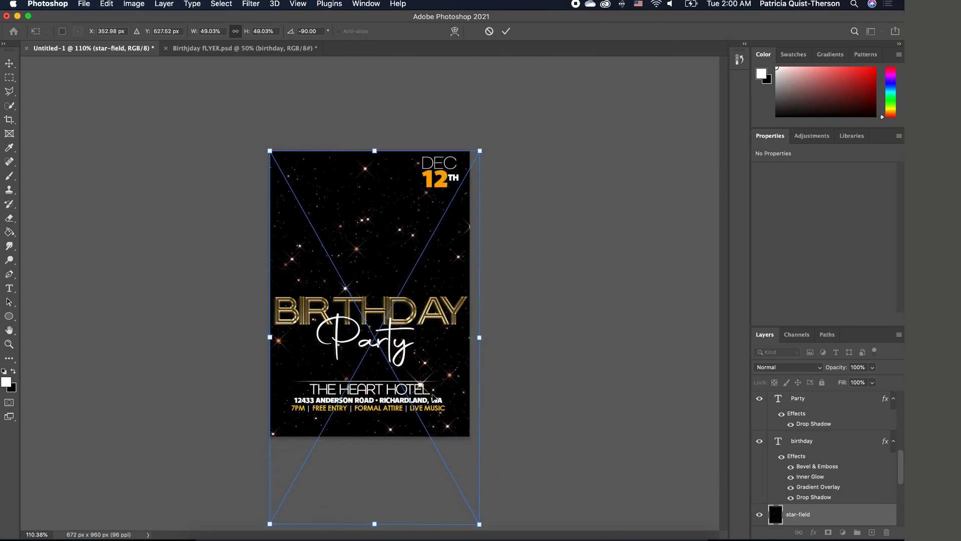
pyautogui.scroll(3, 418, 376)
pyautogui.scroll(-1, 409, 360)
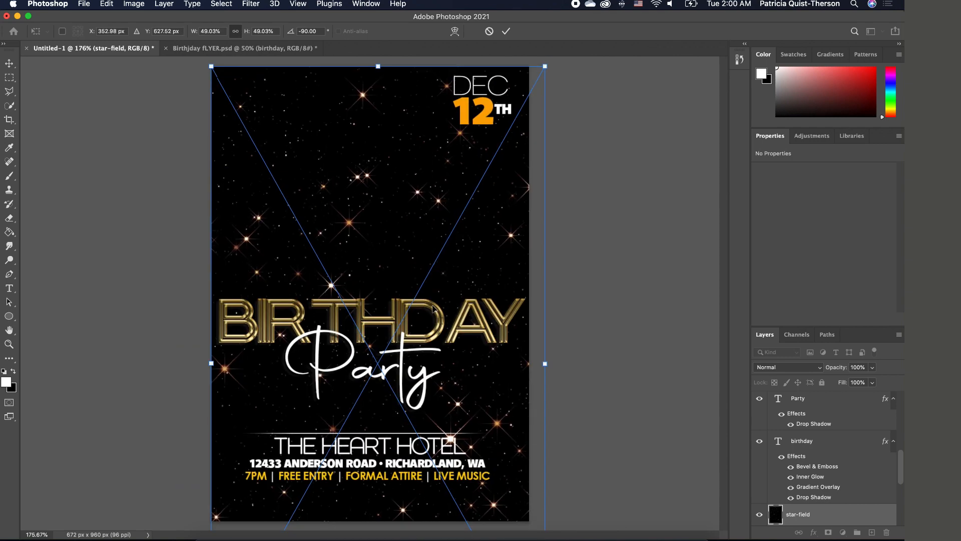
pyautogui.press('e')
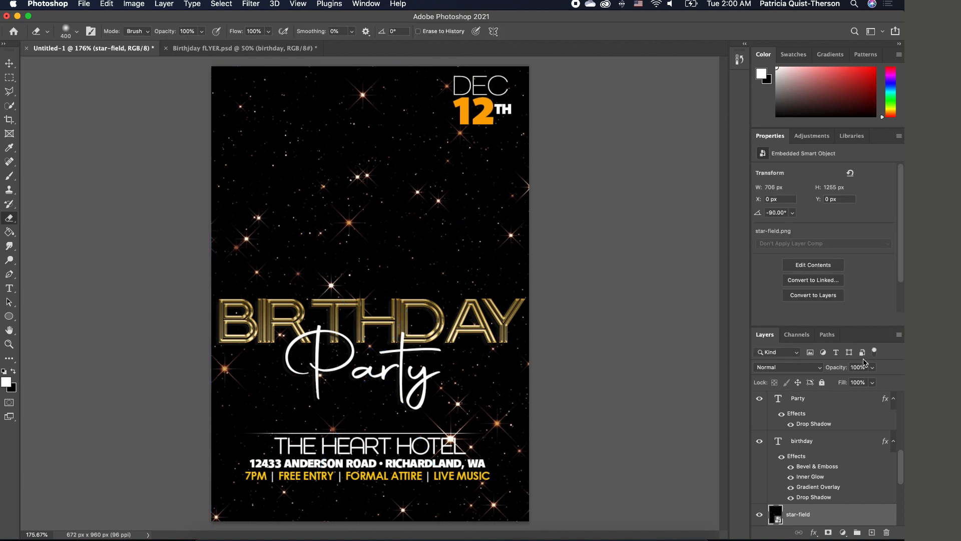
pyautogui.click(815, 369)
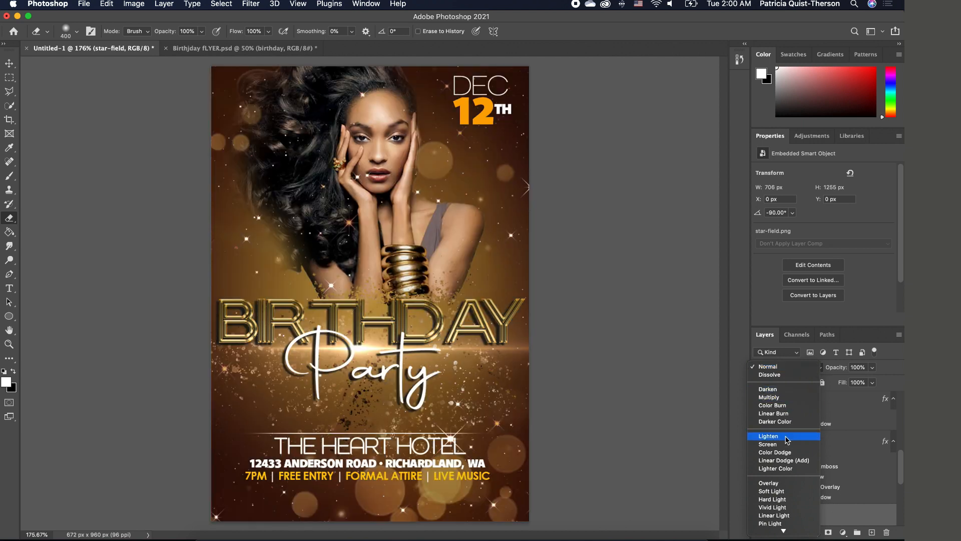
pyautogui.click(782, 445)
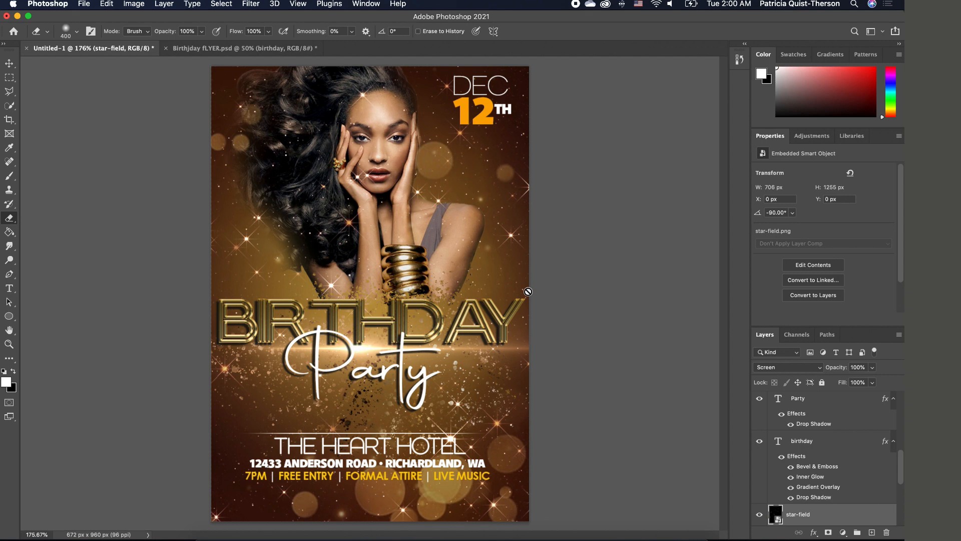
# - Transform the star field to 56.99% scale and 90° rotation at X 331.20 px, Y 638.54 px, and deselect it
pyautogui.scroll(-5, 531, 295)
pyautogui.press('super+t')
pyautogui.scroll(-2, 428, 344)
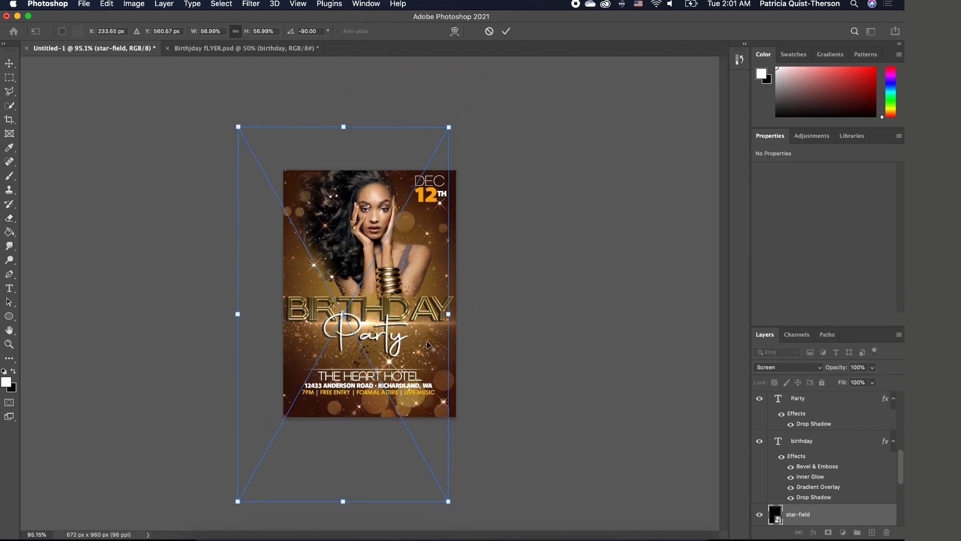
pyautogui.moveTo(458, 507); pyautogui.dragTo(253, 109)
pyautogui.moveTo(368, 244); pyautogui.dragTo(391, 262)
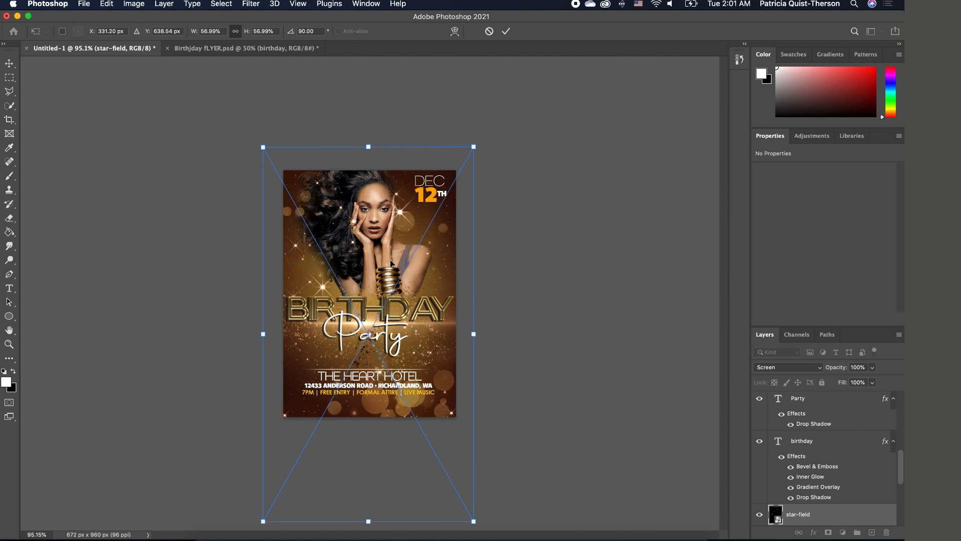
pyautogui.scroll(5, 391, 262)
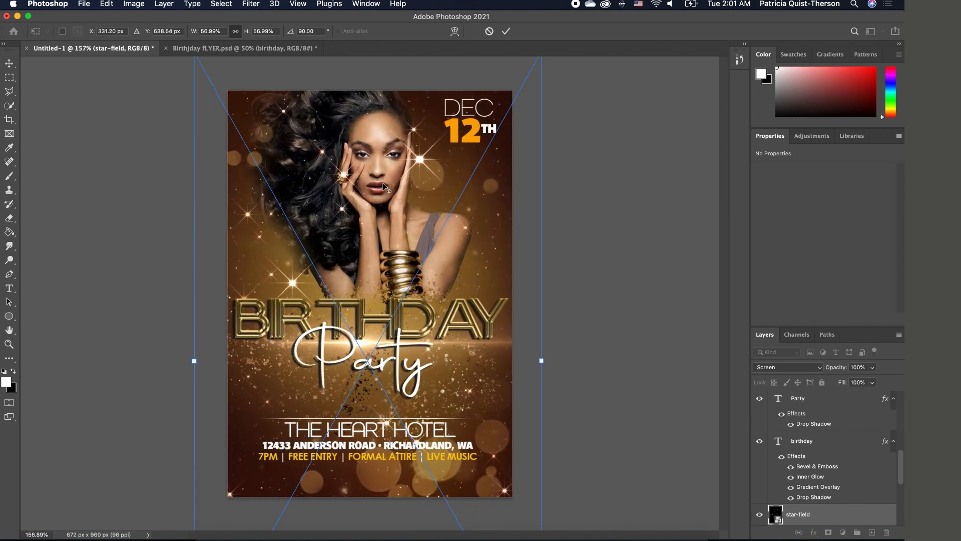
pyautogui.scroll(1, 383, 182)
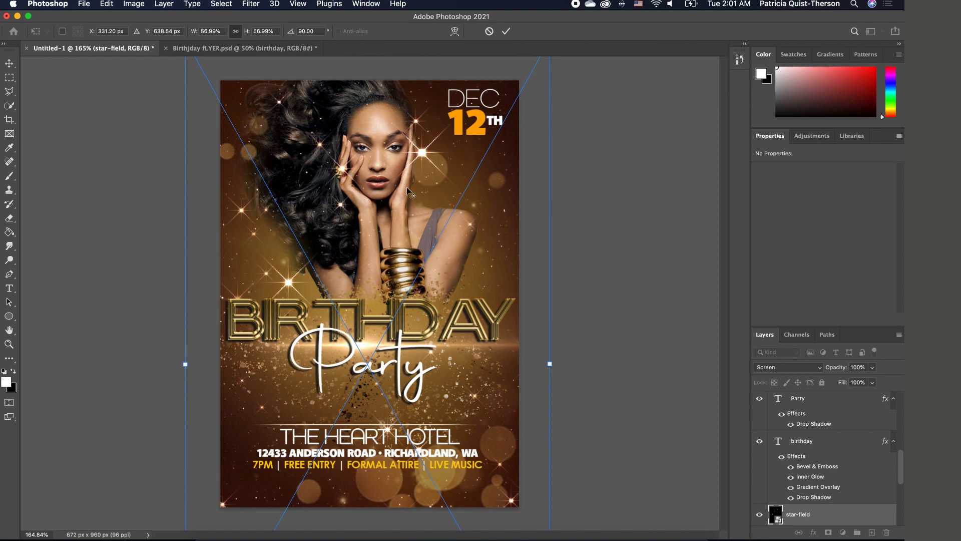
pyautogui.scroll(-4, 406, 187)
pyautogui.scroll(2, 413, 201)
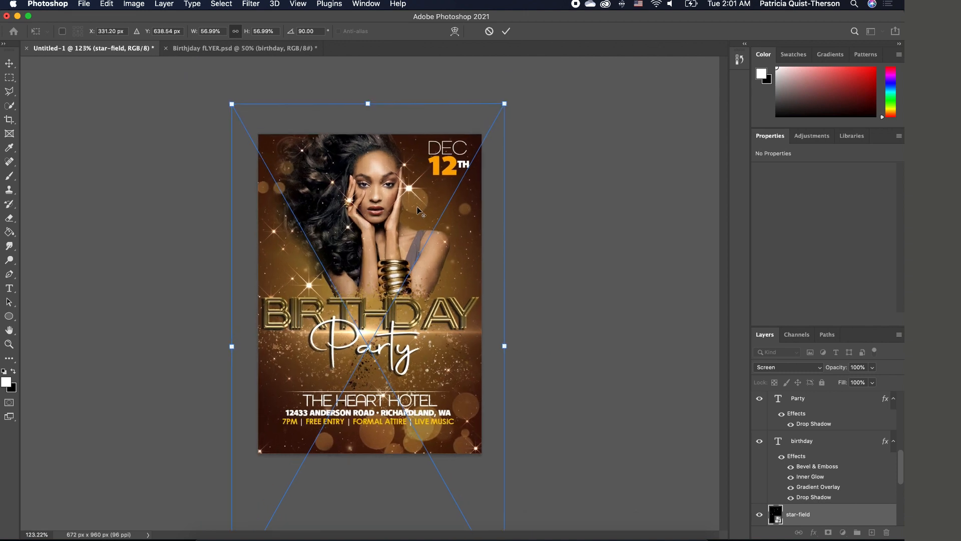
pyautogui.scroll(3, 417, 211)
pyautogui.press('Return')
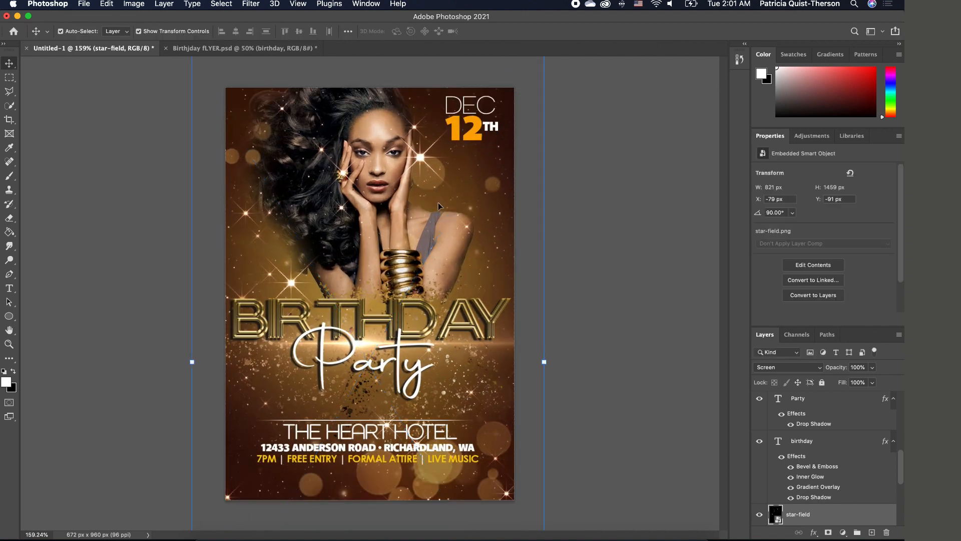
pyautogui.click(629, 237)
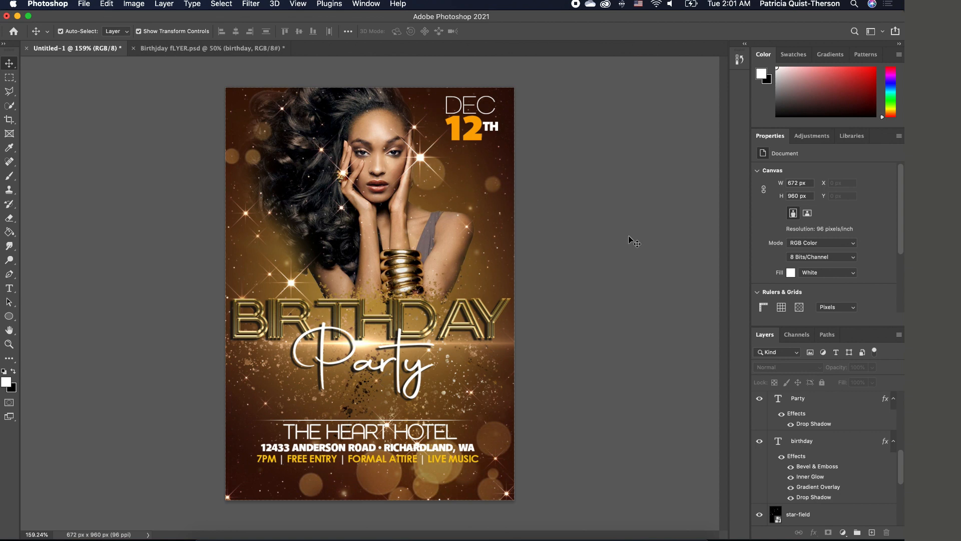
pyautogui.scroll(3, 630, 237)
pyautogui.scroll(-3, 629, 238)
pyautogui.scroll(1, 628, 238)
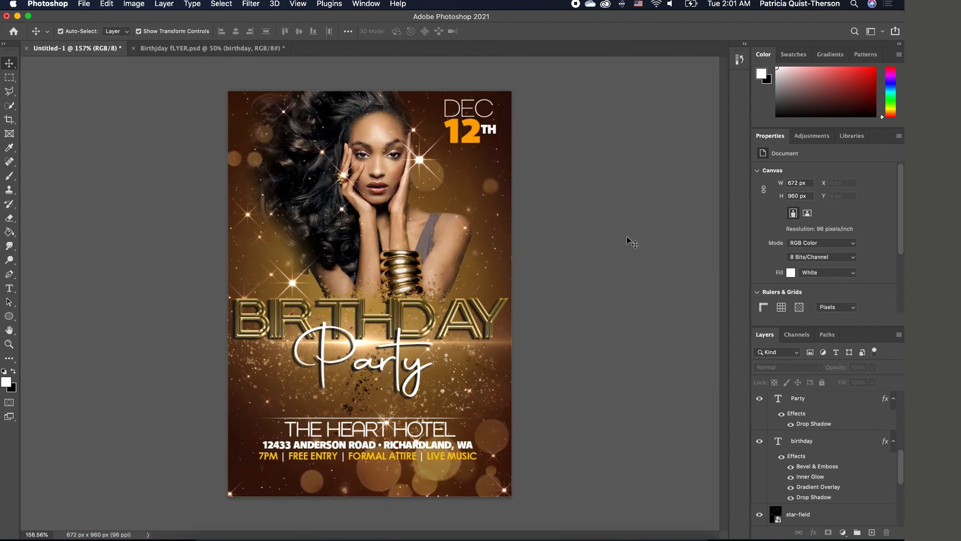
pyautogui.scroll(2, 628, 238)
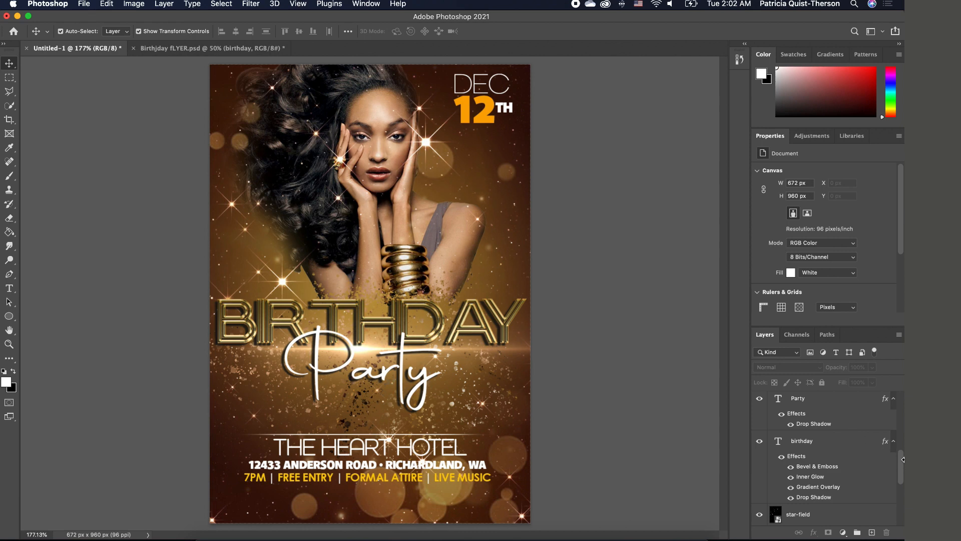
# - Add a Color Lookup adjustment layer above the Ellipse 1 layer and try the 3Strip.look 3D LUT
pyautogui.scroll(10, 901, 460)
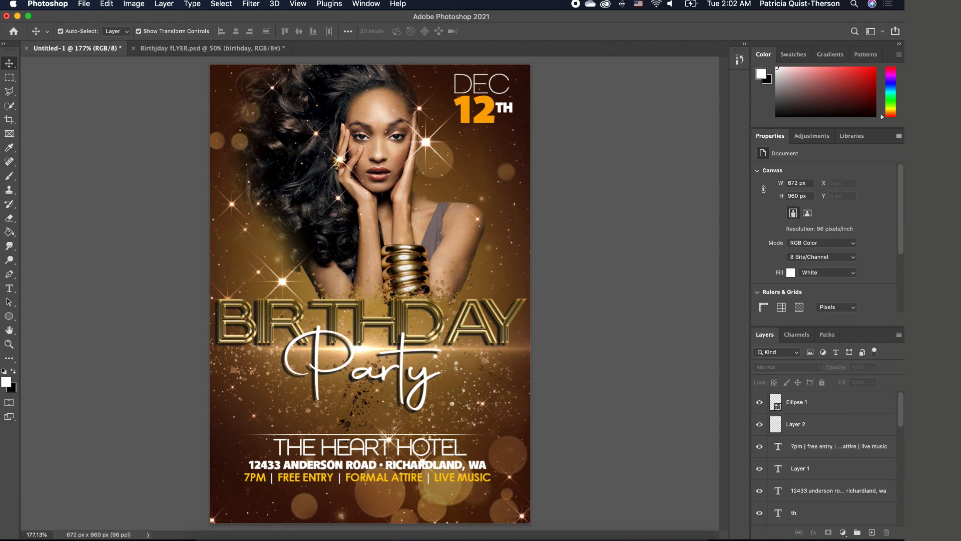
pyautogui.click(823, 399)
pyautogui.click(843, 532)
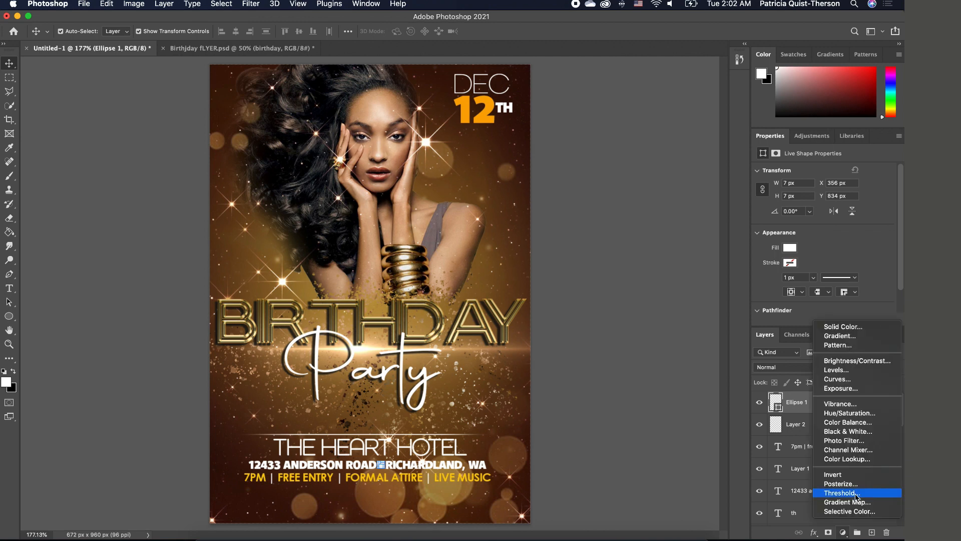
pyautogui.click(859, 459)
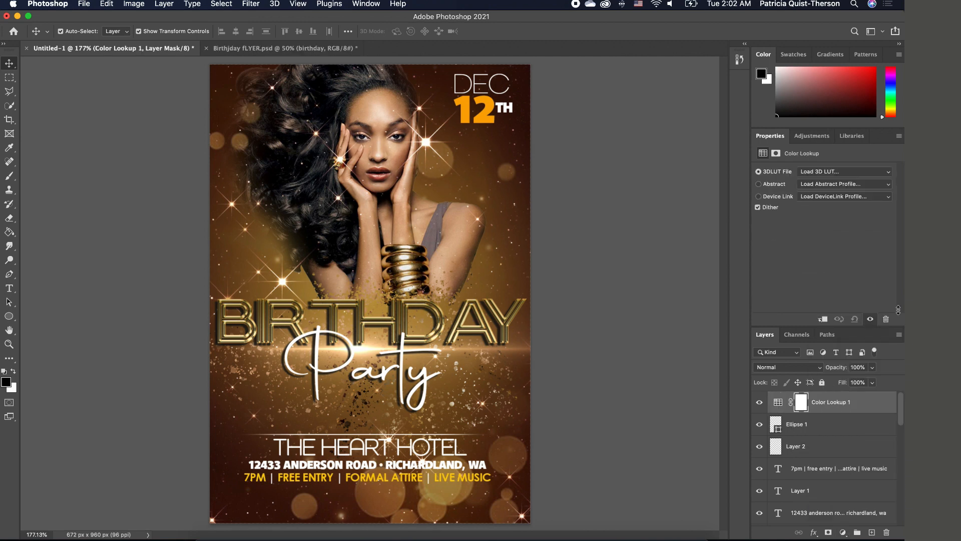
pyautogui.click(840, 173)
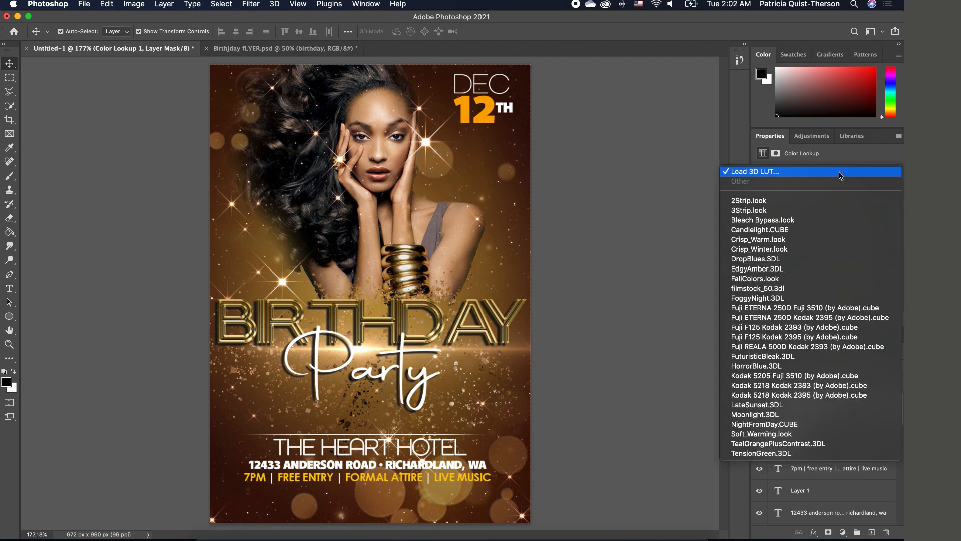
pyautogui.click(762, 211)
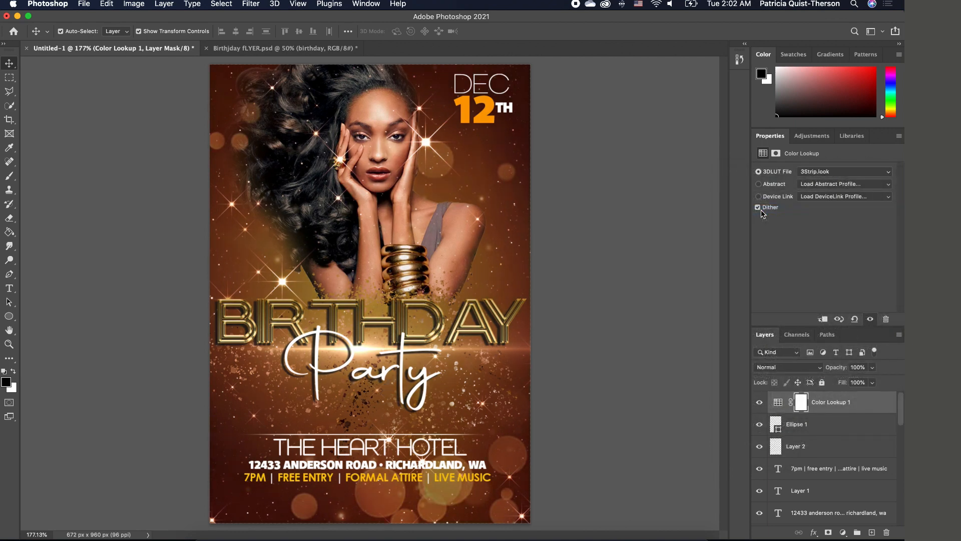
# - Change the Color Lookup adjustment's 3D LUT to Crisp_Warm.look
pyautogui.click(840, 172)
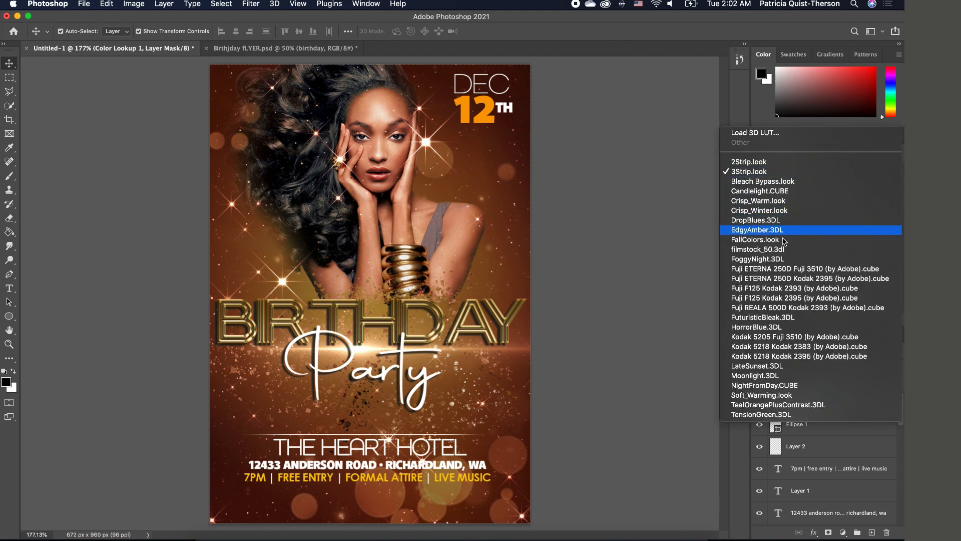
pyautogui.click(781, 201)
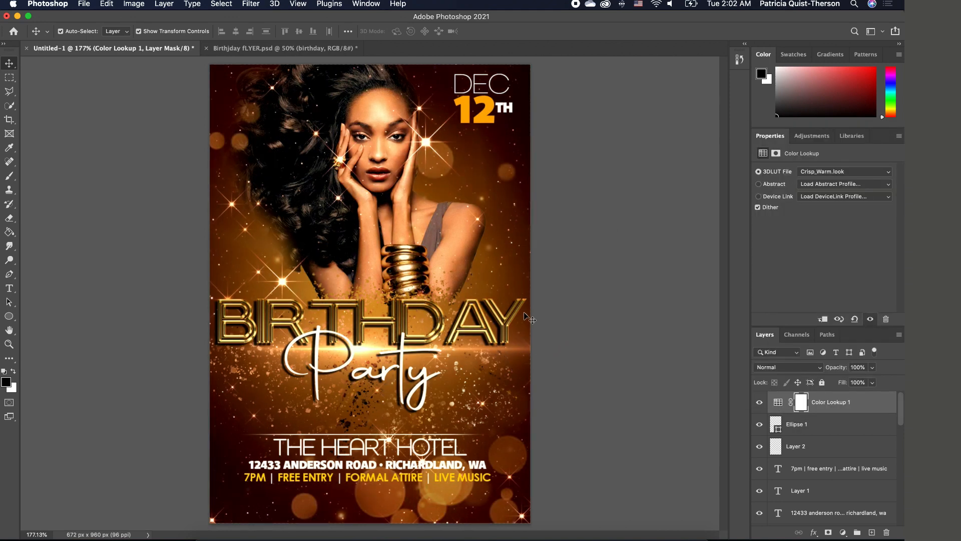
pyautogui.click(844, 173)
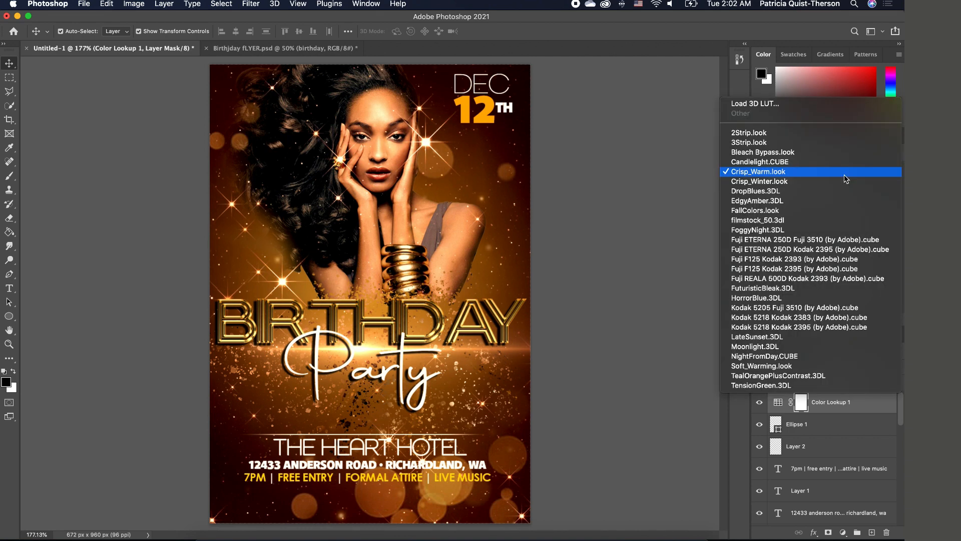
pyautogui.click(641, 251)
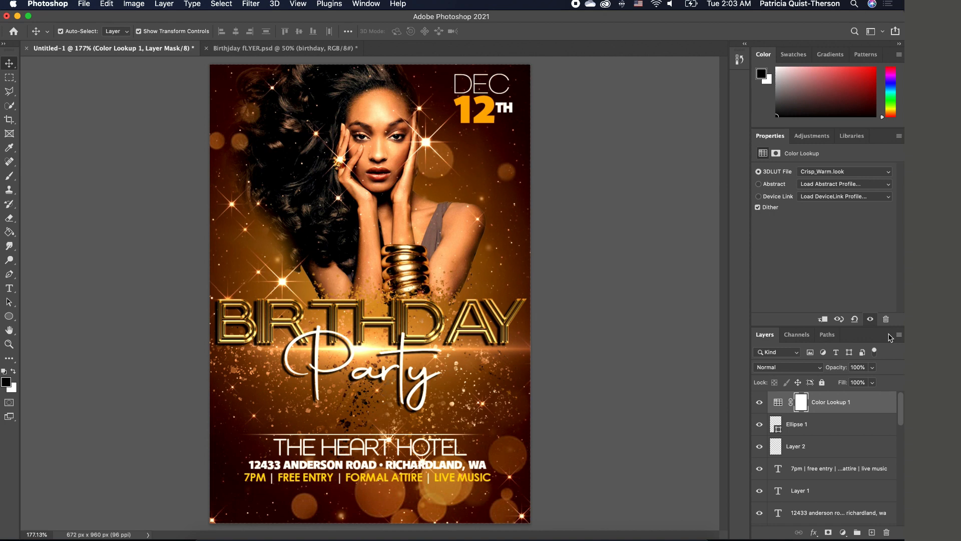
# - Lower the Color Lookup layer's opacity to soften the grading, and set the bokeh layer 1 (2) to 30% opacity
pyautogui.click(873, 367)
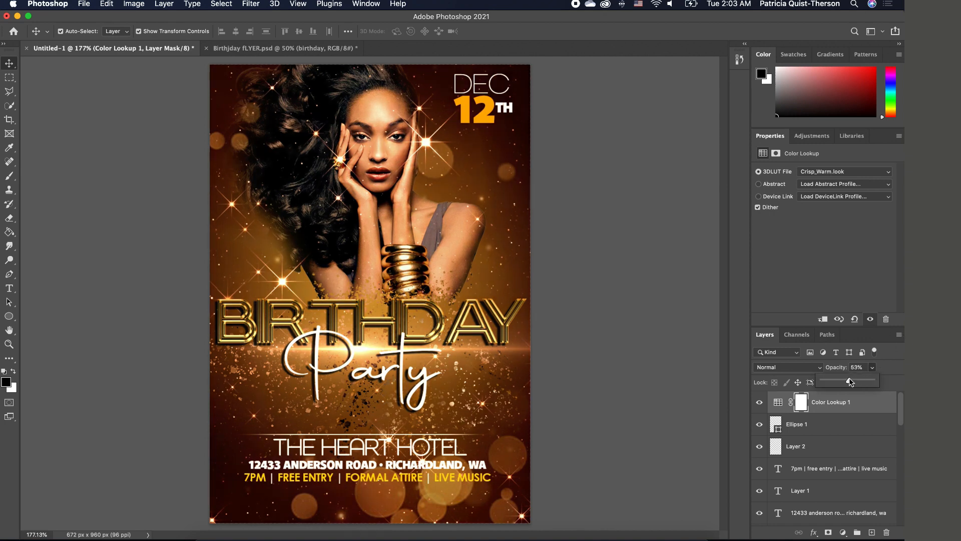
pyautogui.moveTo(849, 377); pyautogui.dragTo(843, 380)
pyautogui.click(579, 472)
pyautogui.scroll(-10, 783, 426)
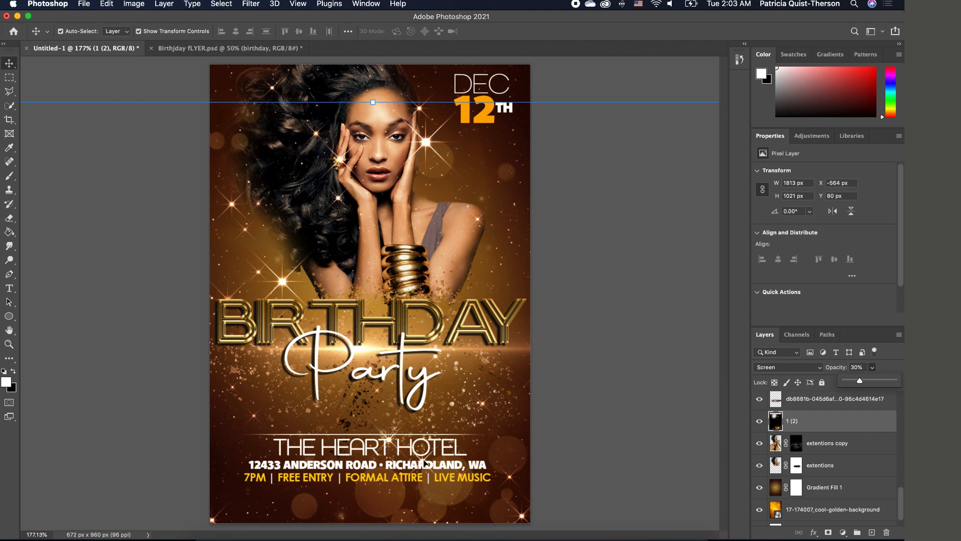
# - Select the star-field layer, activate the Brush tool and add a white layer mask to the layer
pyautogui.click(423, 464)
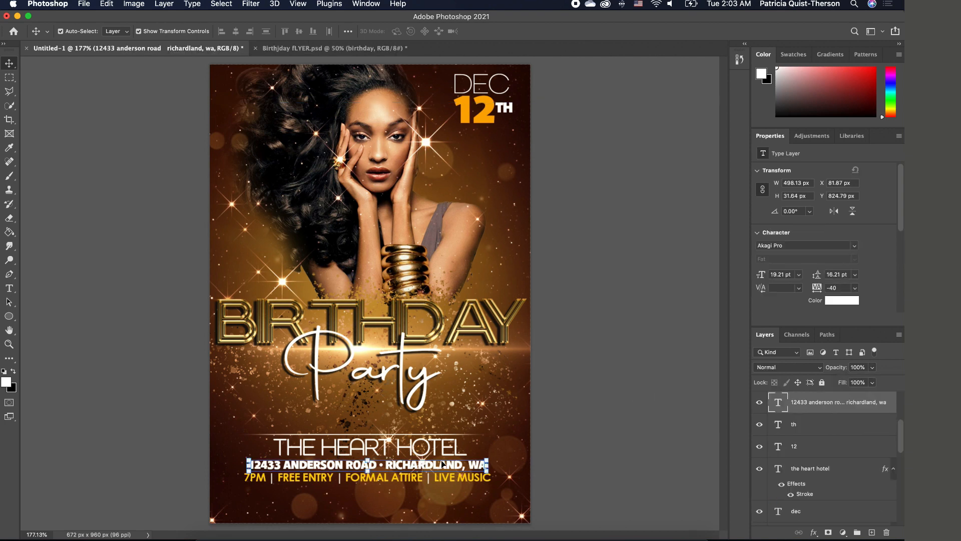
pyautogui.click(454, 435)
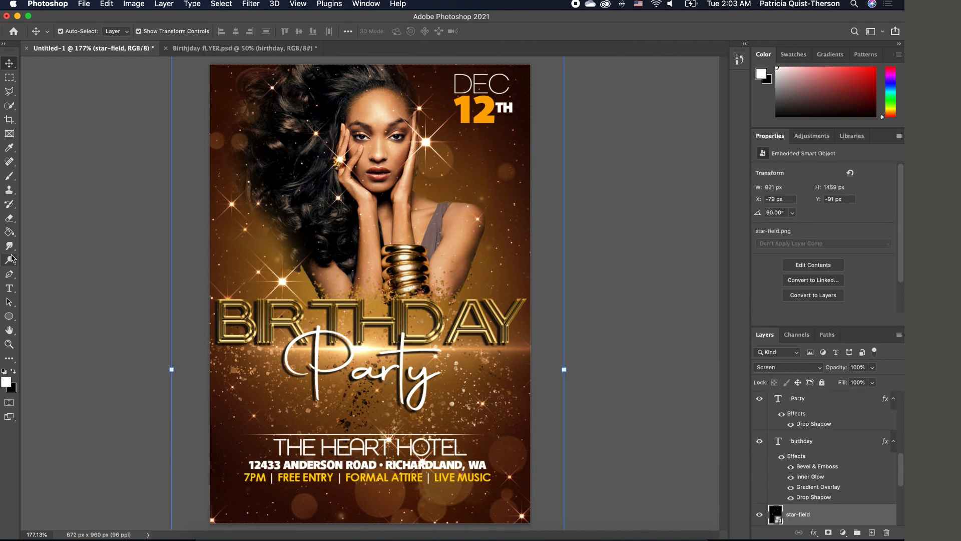
pyautogui.click(10, 219)
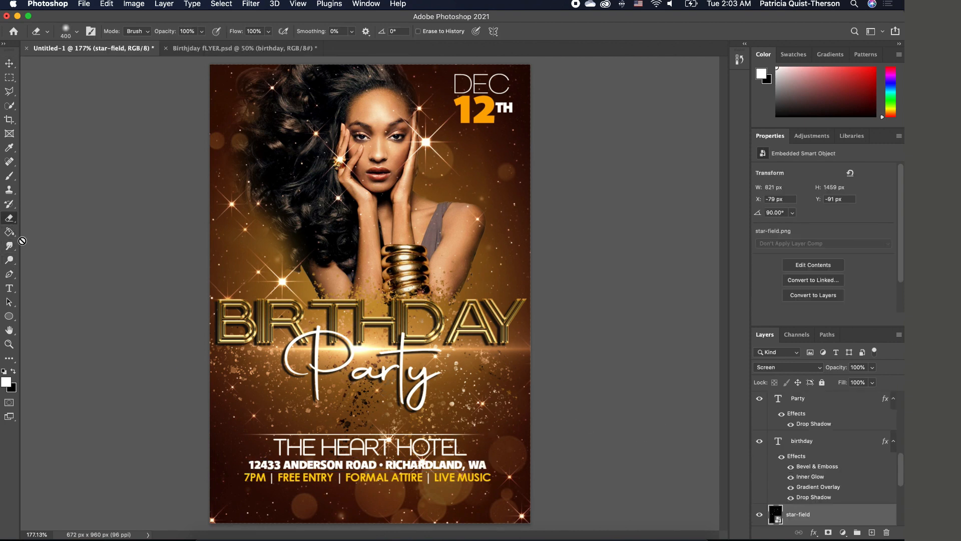
pyautogui.click(6, 176)
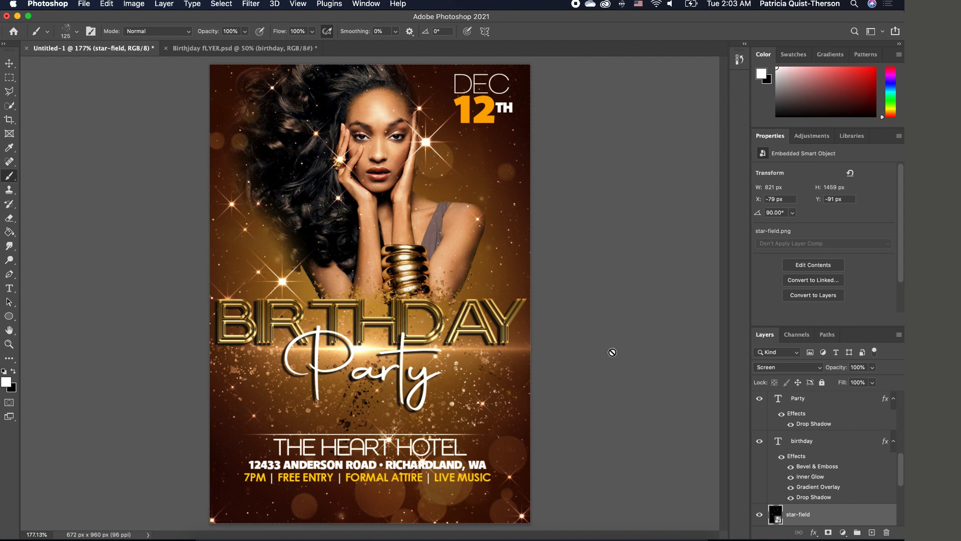
pyautogui.click(828, 533)
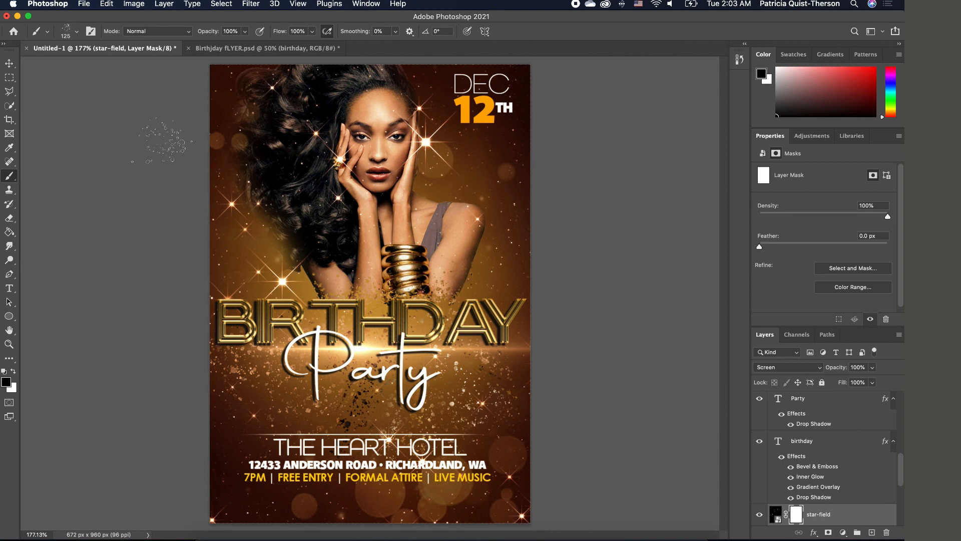
# - Paint black on the star-field mask with a 125 px Soft Round brush to hide the star over the hotel name
pyautogui.click(76, 32)
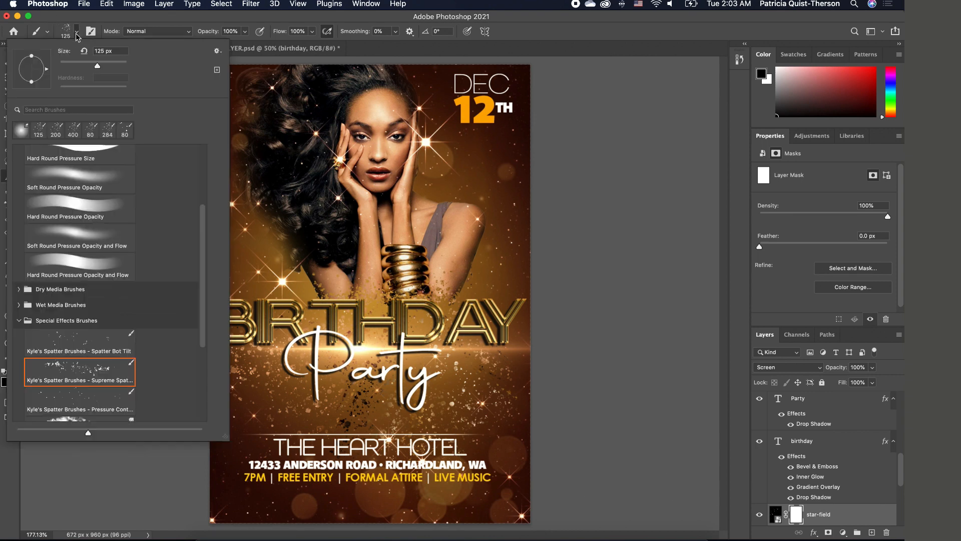
pyautogui.scroll(3, 93, 212)
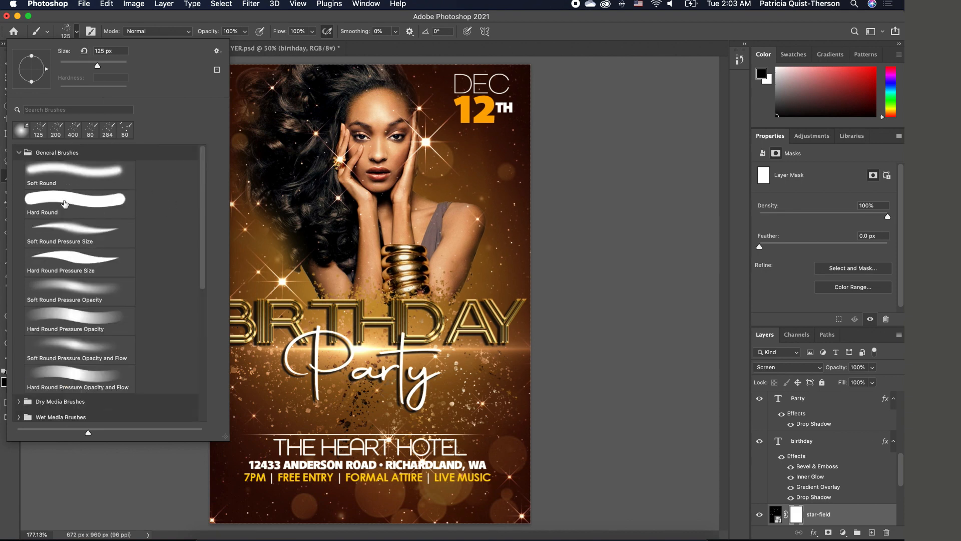
pyautogui.click(55, 170)
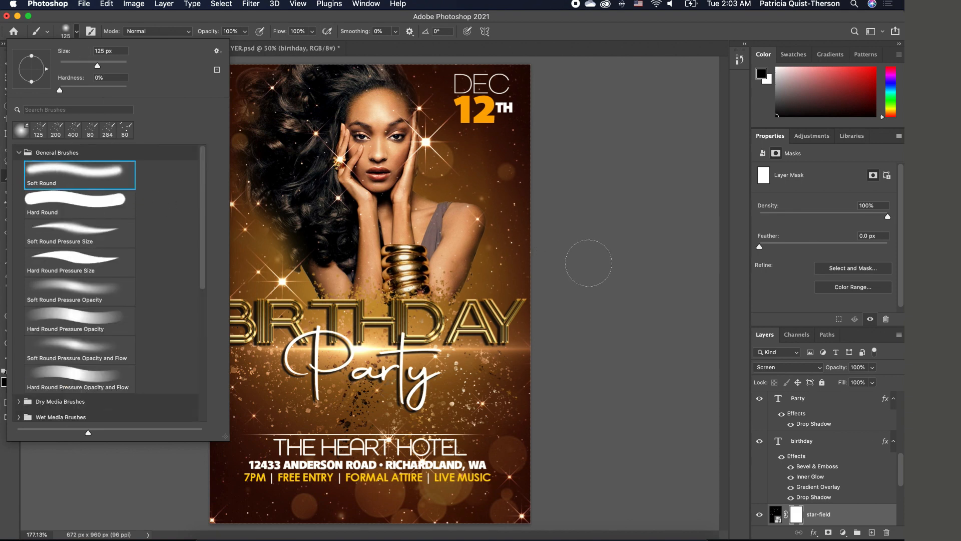
pyautogui.click(588, 263)
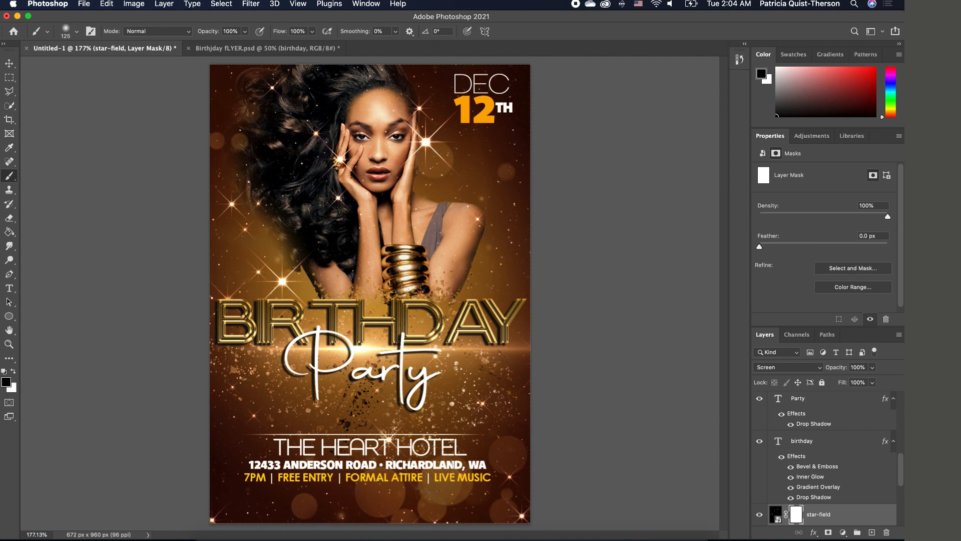
pyautogui.click(394, 446)
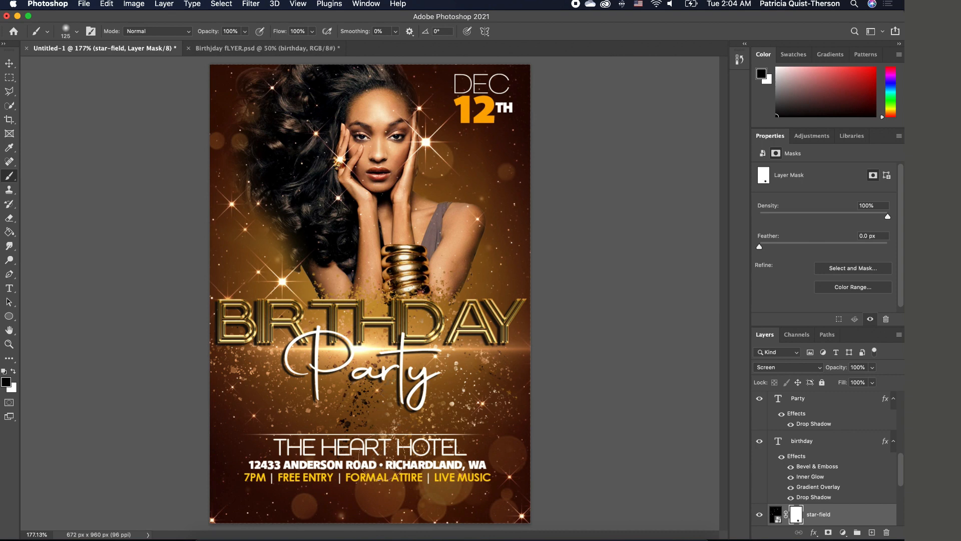